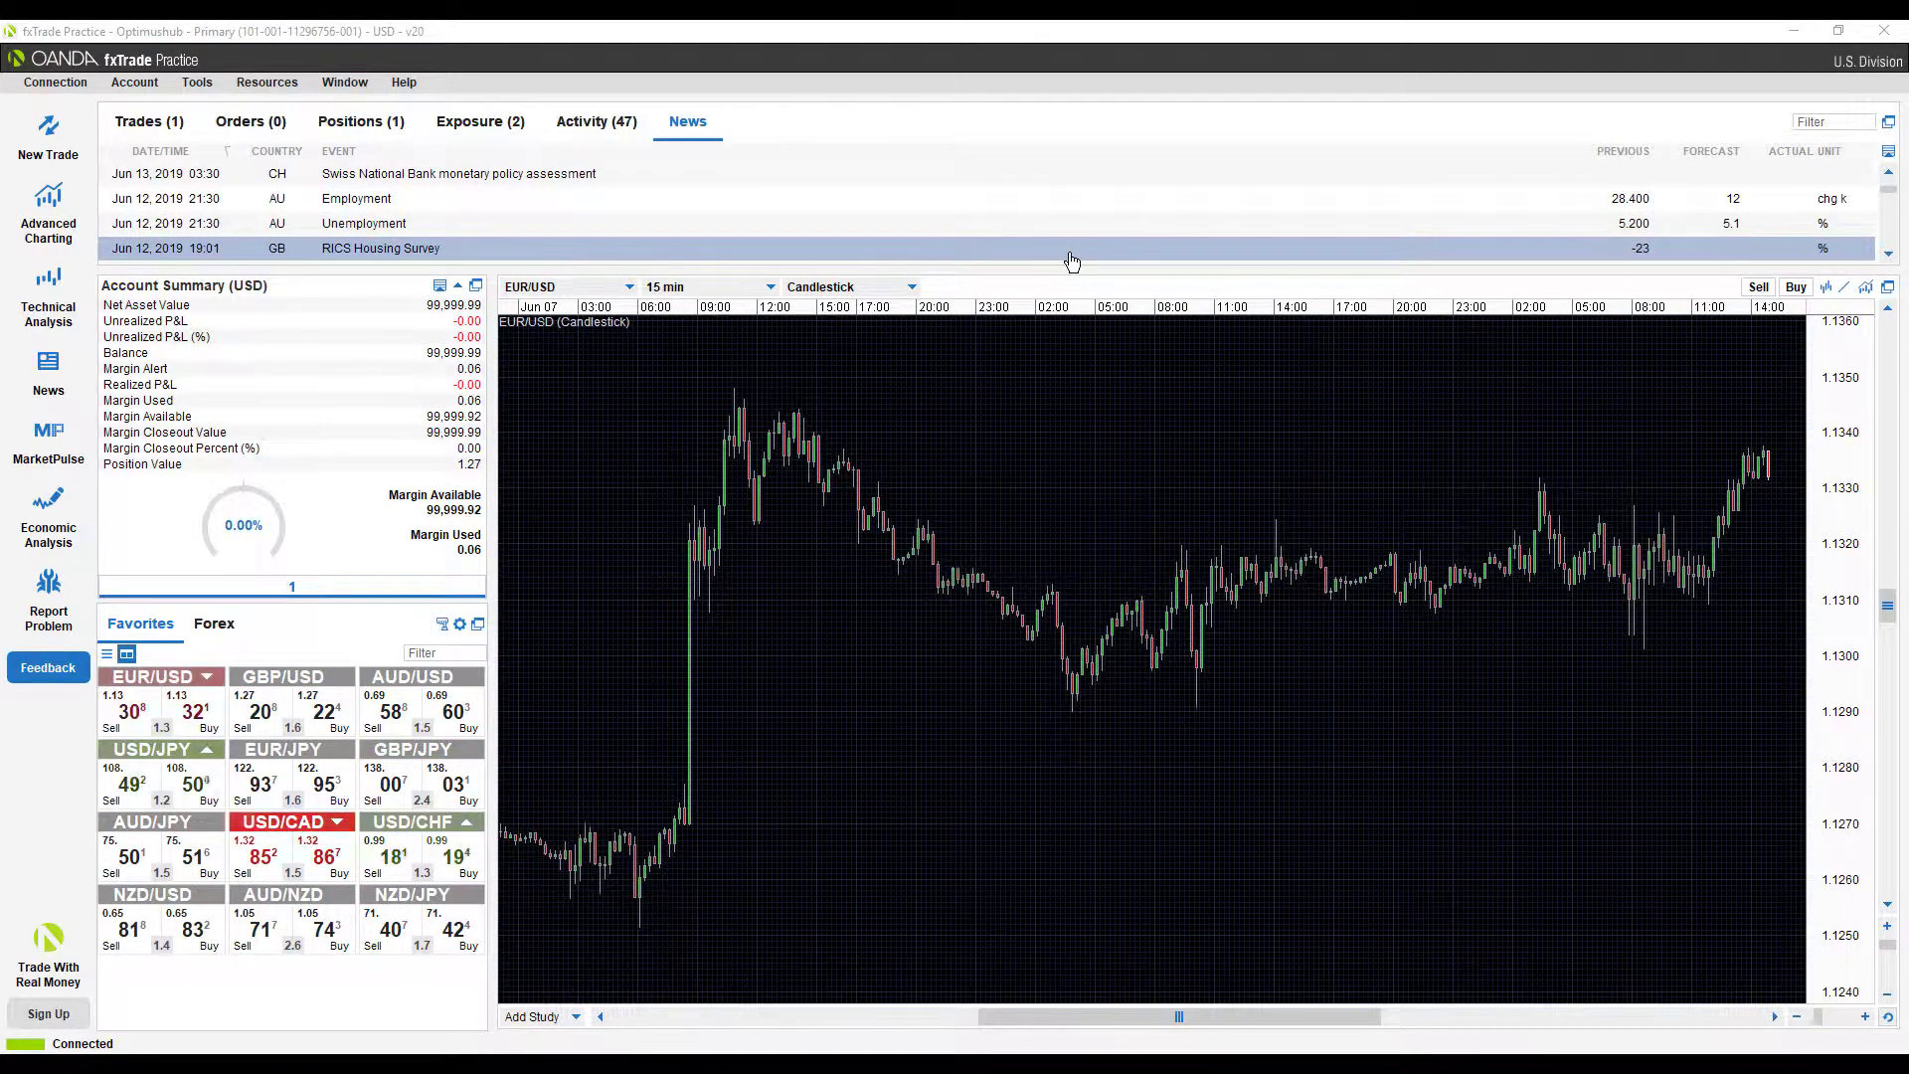
# - Open the chart-type list and close it again, keeping EUR/USD as candlesticks
pyautogui.click(911, 288)
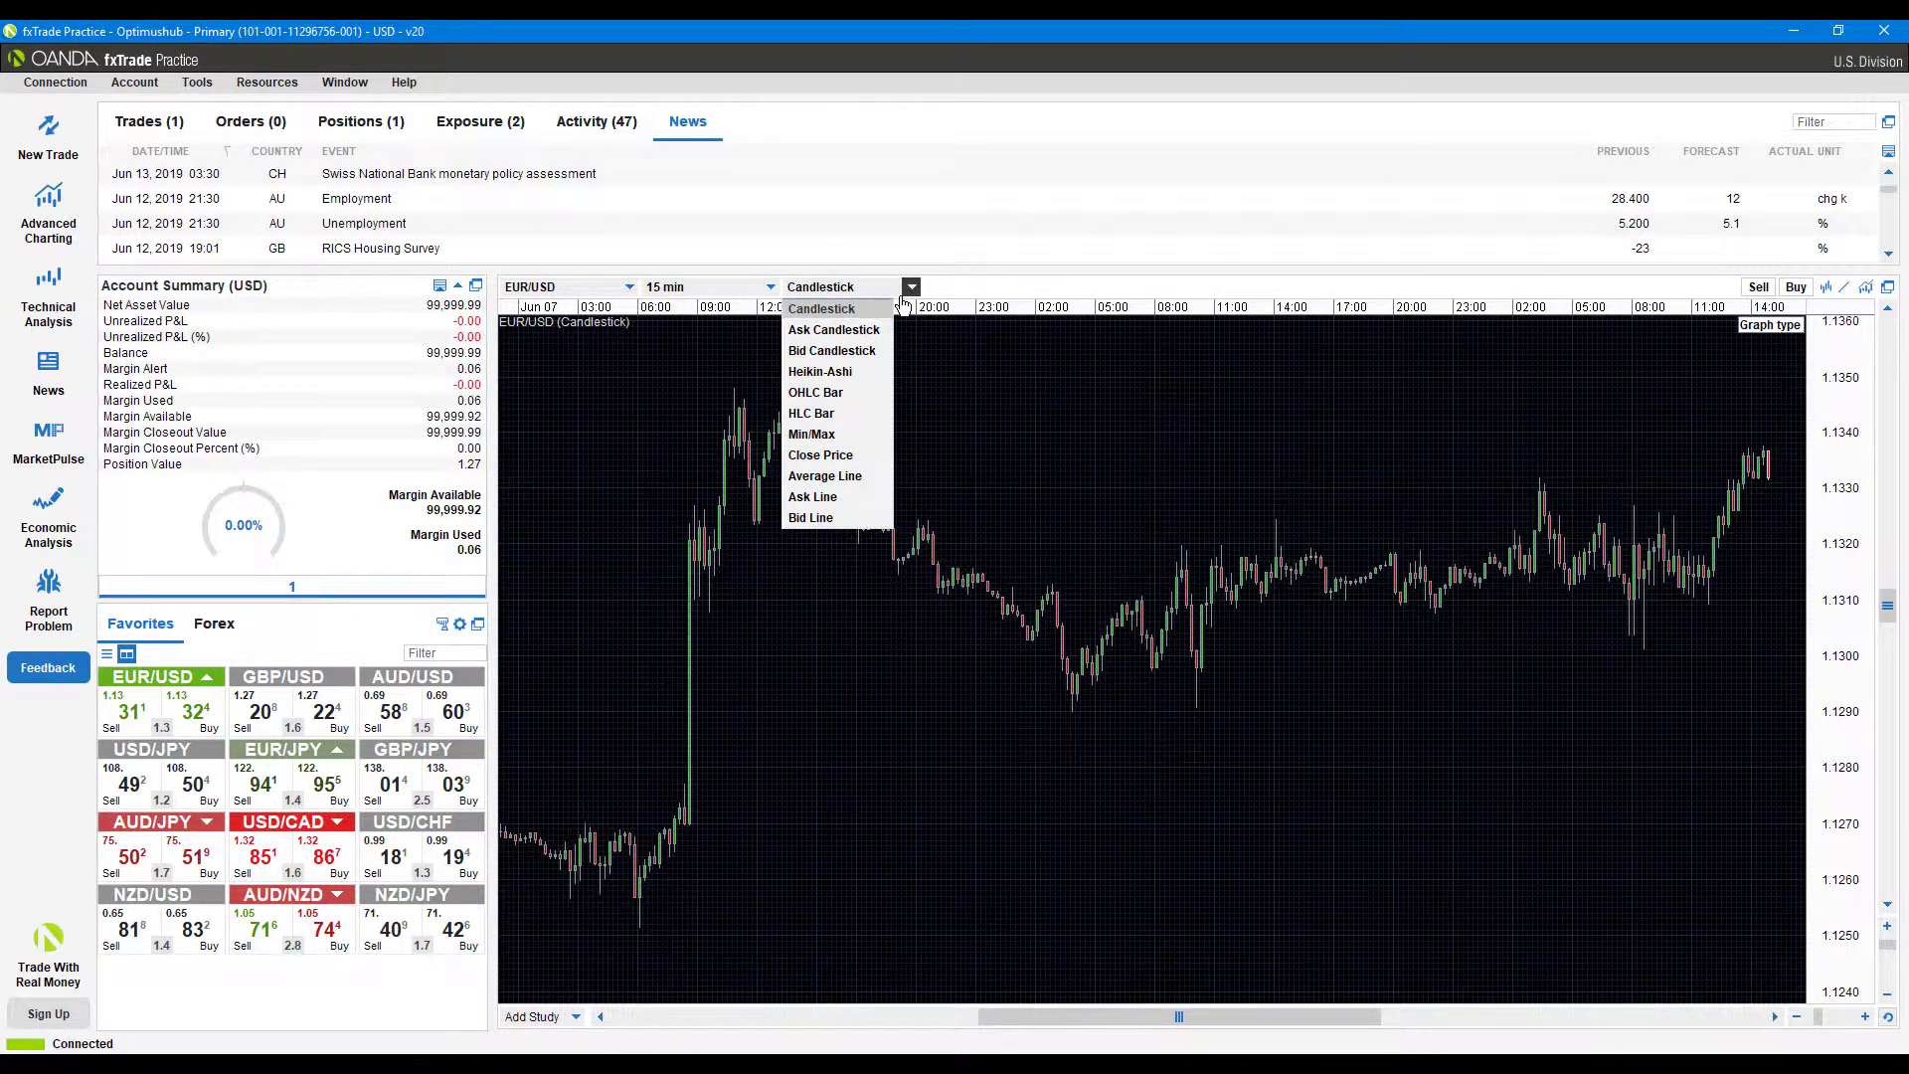
pyautogui.click(1000, 286)
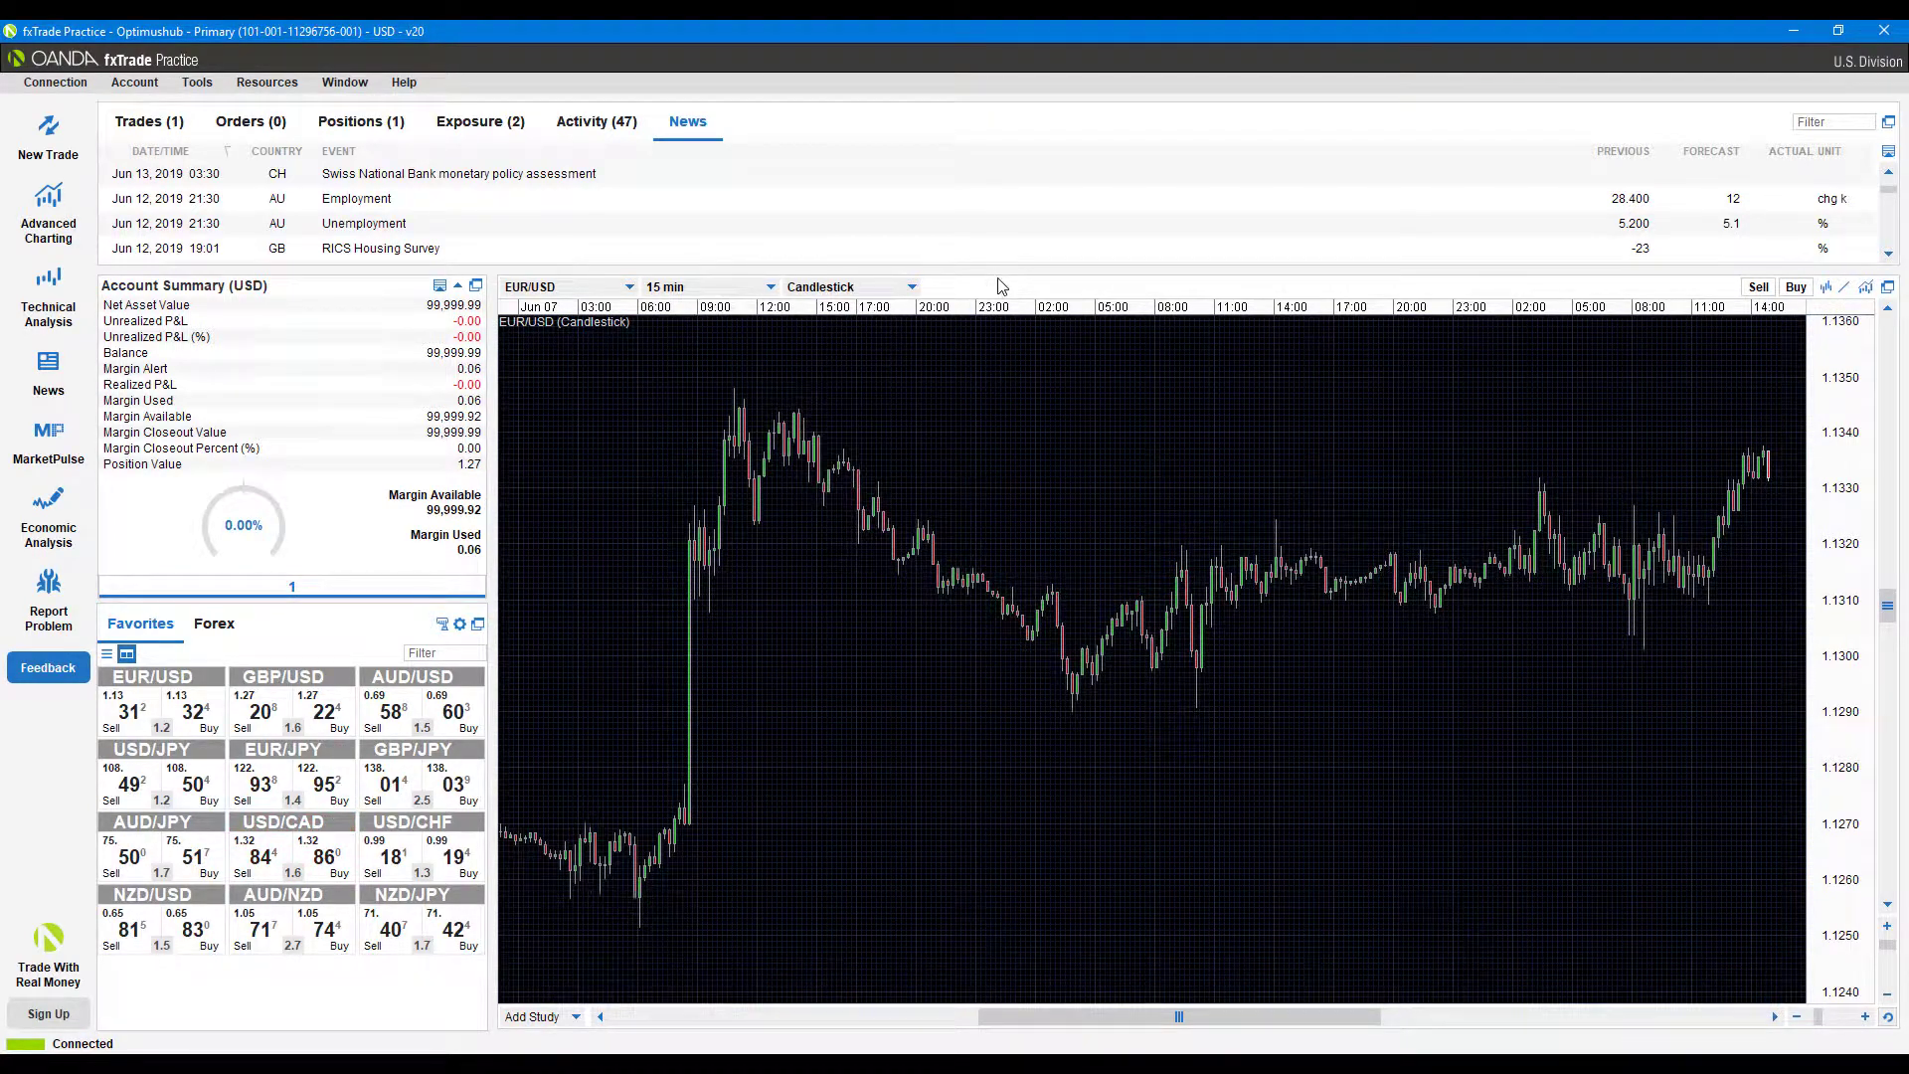
# - Draw a plain descending trendline from the 05:00 high down toward 1.1280
pyautogui.click(1844, 290)
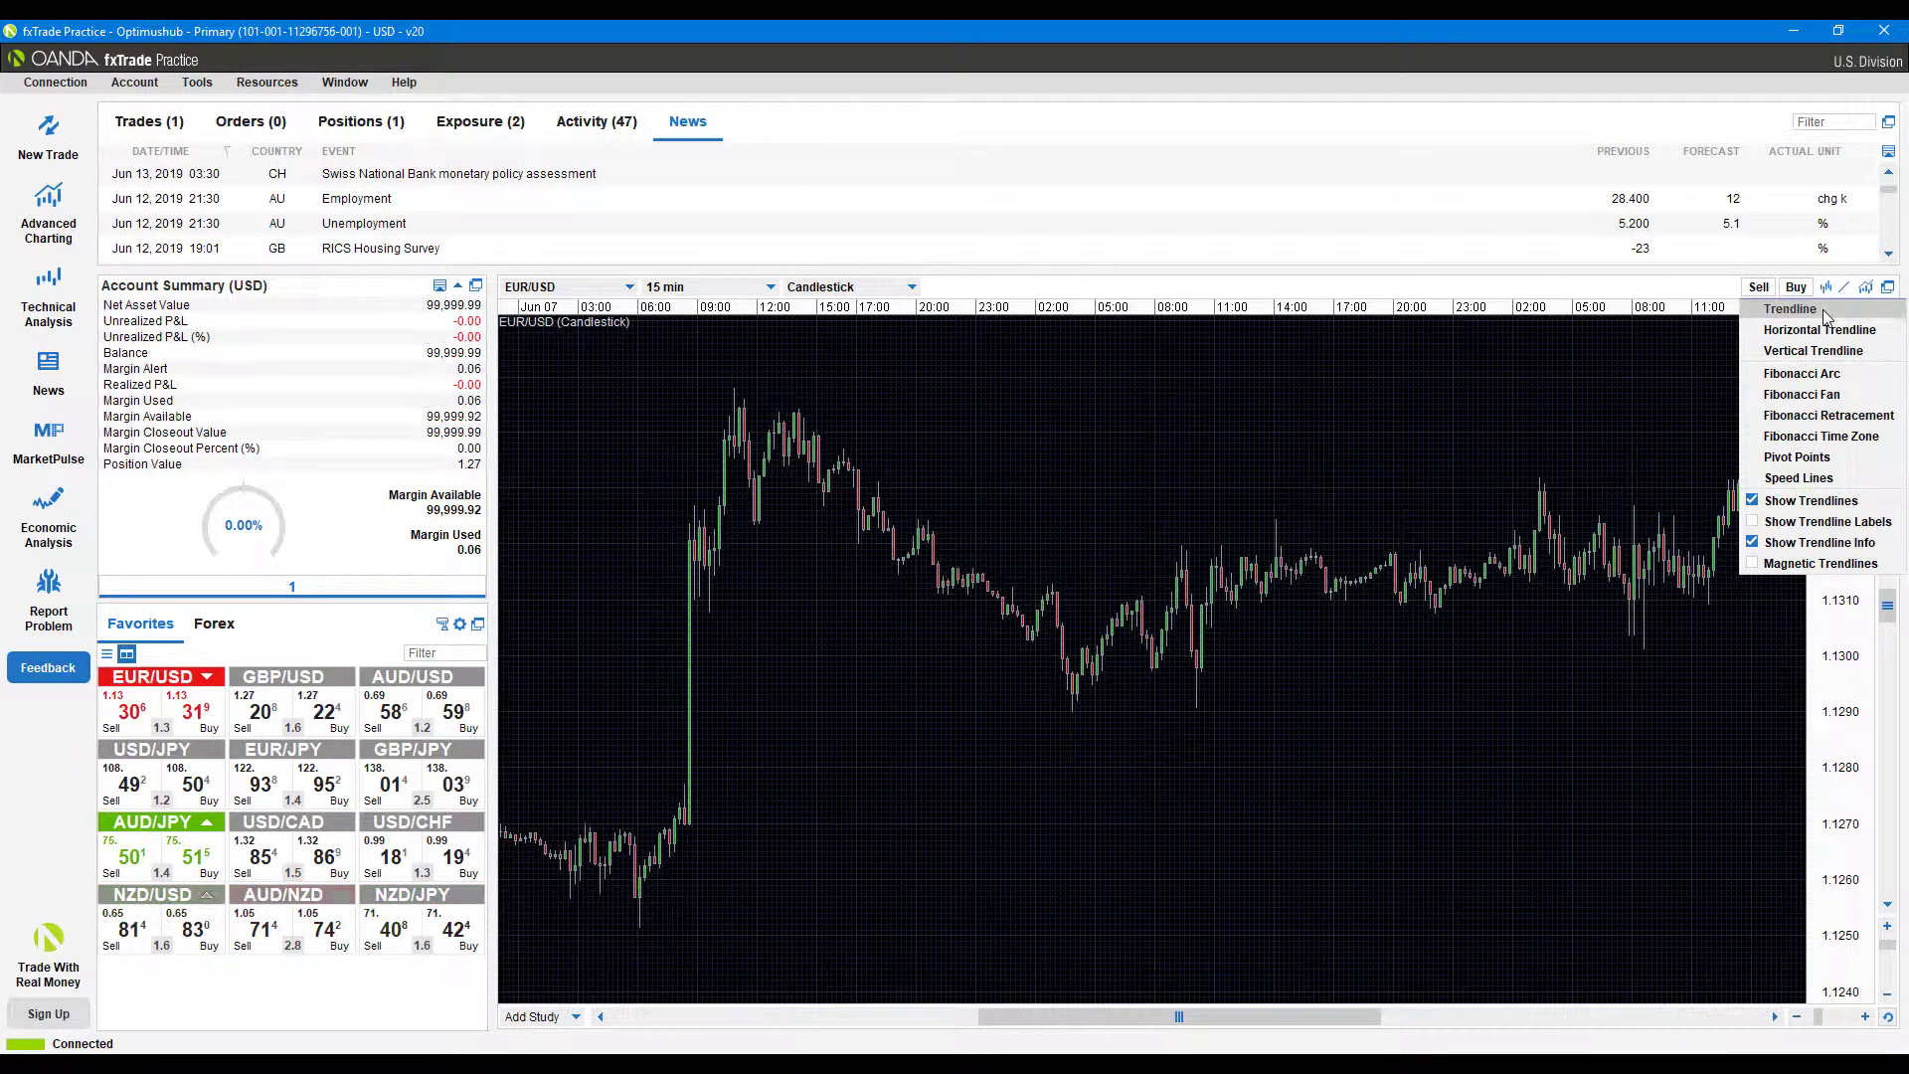
pyautogui.click(1825, 313)
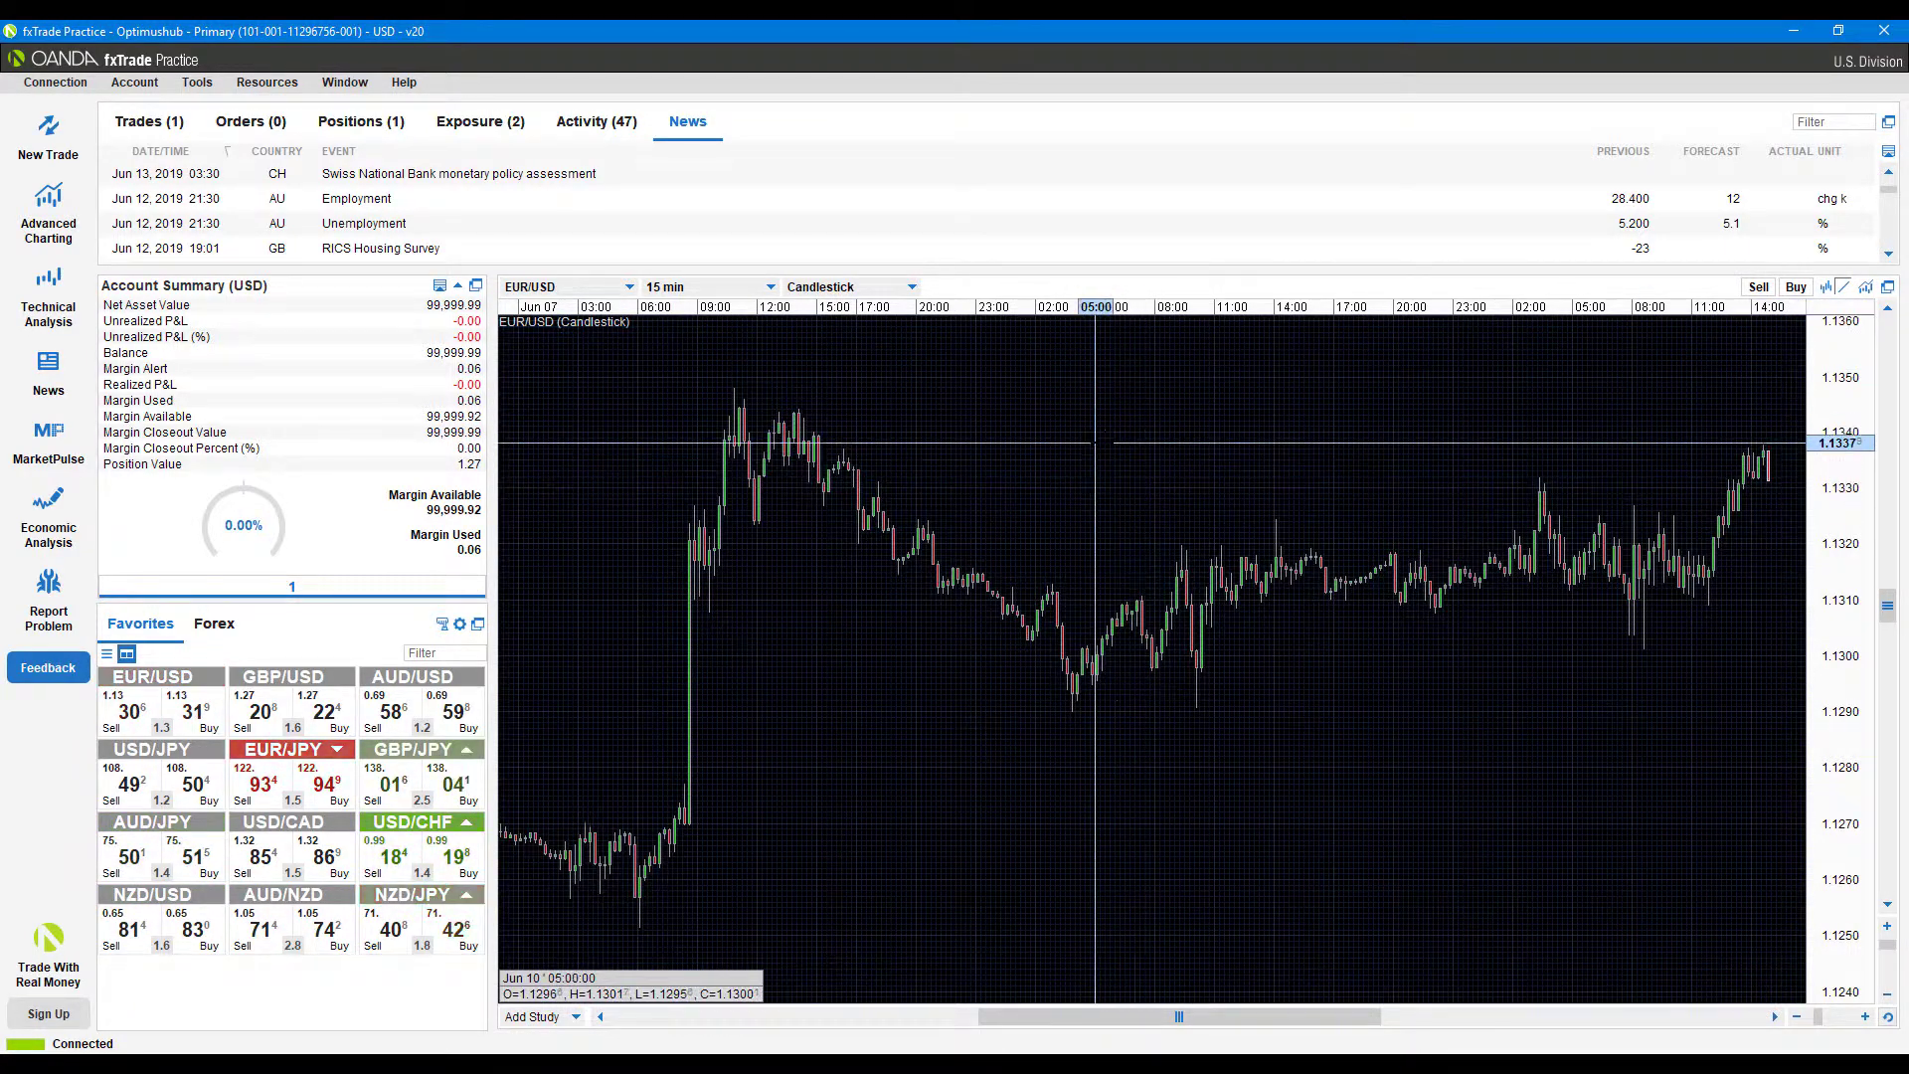
pyautogui.moveTo(1096, 443)
pyautogui.mouseDown()
pyautogui.moveTo(1583, 455)
pyautogui.moveTo(1631, 480)
pyautogui.moveTo(1621, 502)
pyautogui.moveTo(1582, 429)
pyautogui.moveTo(1664, 630)
pyautogui.moveTo(1372, 546)
pyautogui.moveTo(1283, 942)
pyautogui.moveTo(767, 691)
pyautogui.moveTo(1170, 327)
pyautogui.moveTo(1592, 557)
pyautogui.moveTo(1612, 654)
pyautogui.moveTo(1492, 754)
pyautogui.moveTo(1521, 764)
pyautogui.mouseUp()
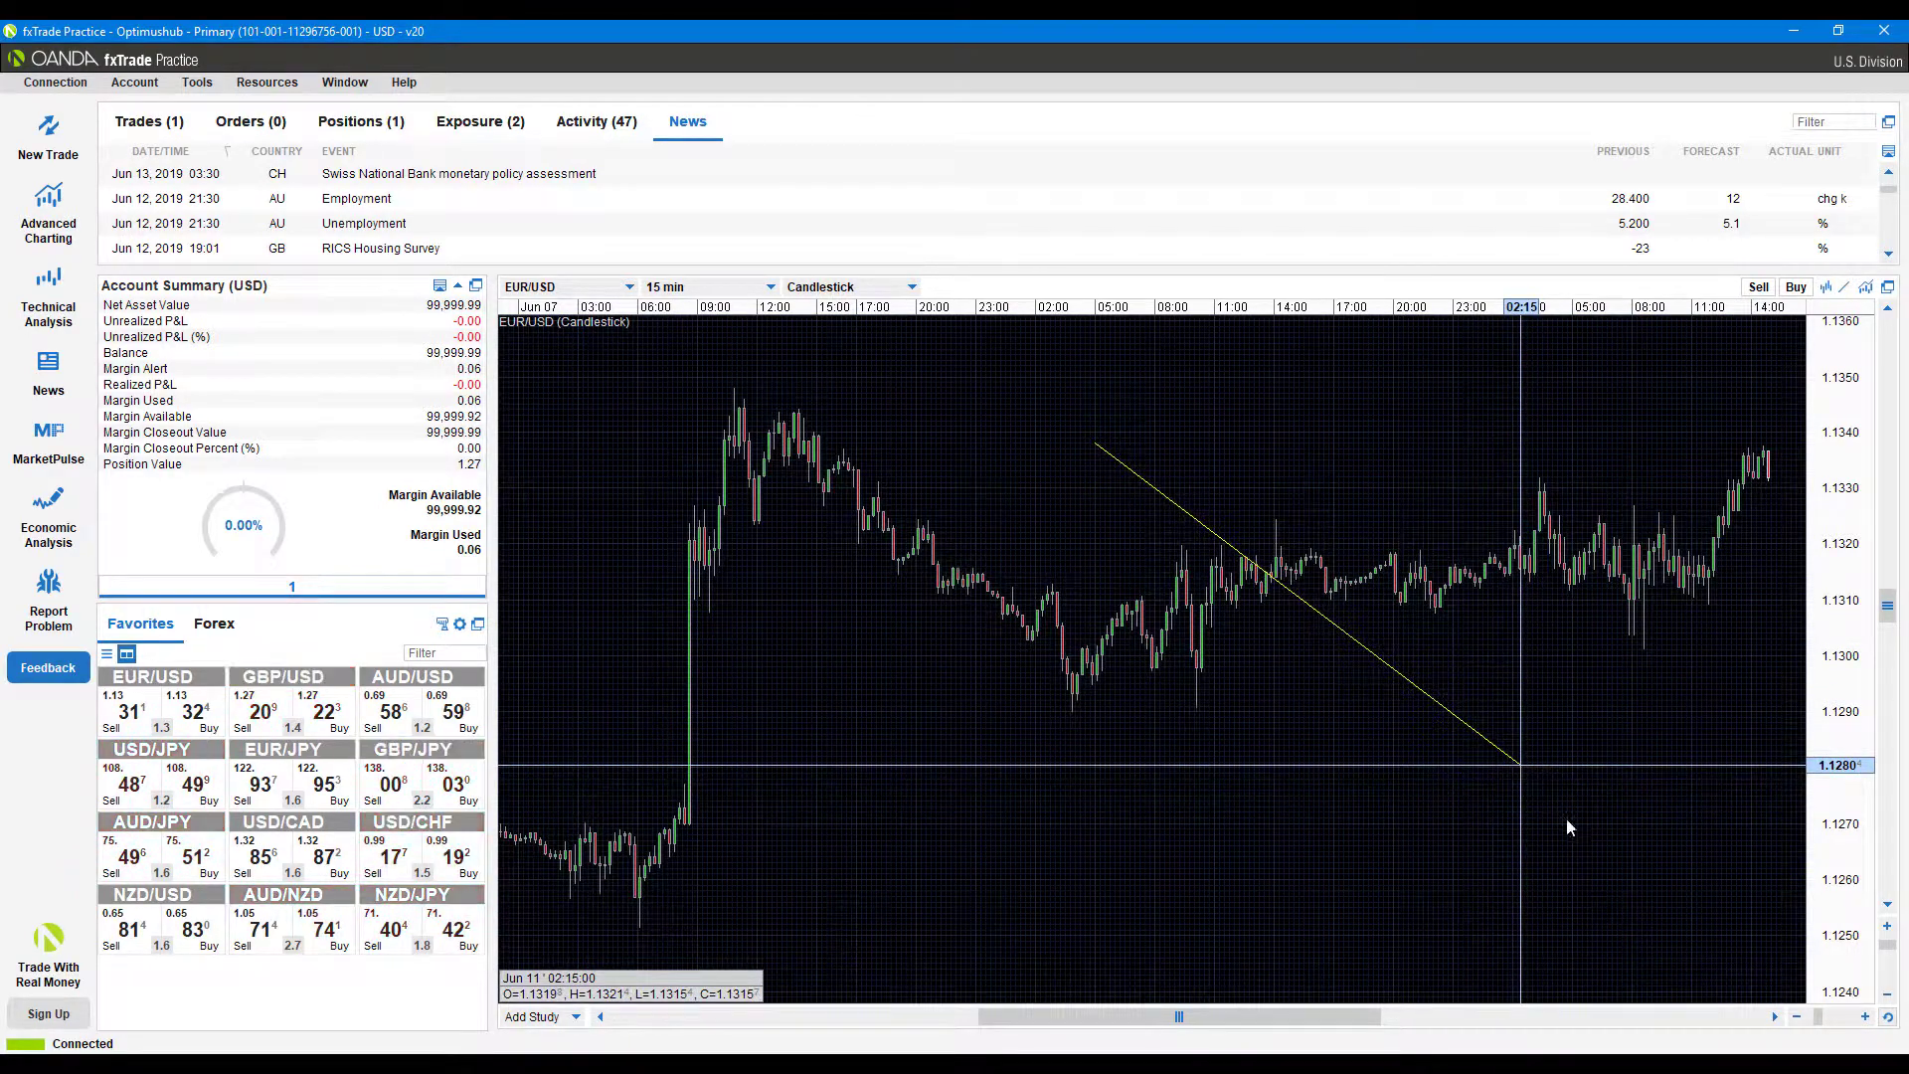
pyautogui.click(1843, 298)
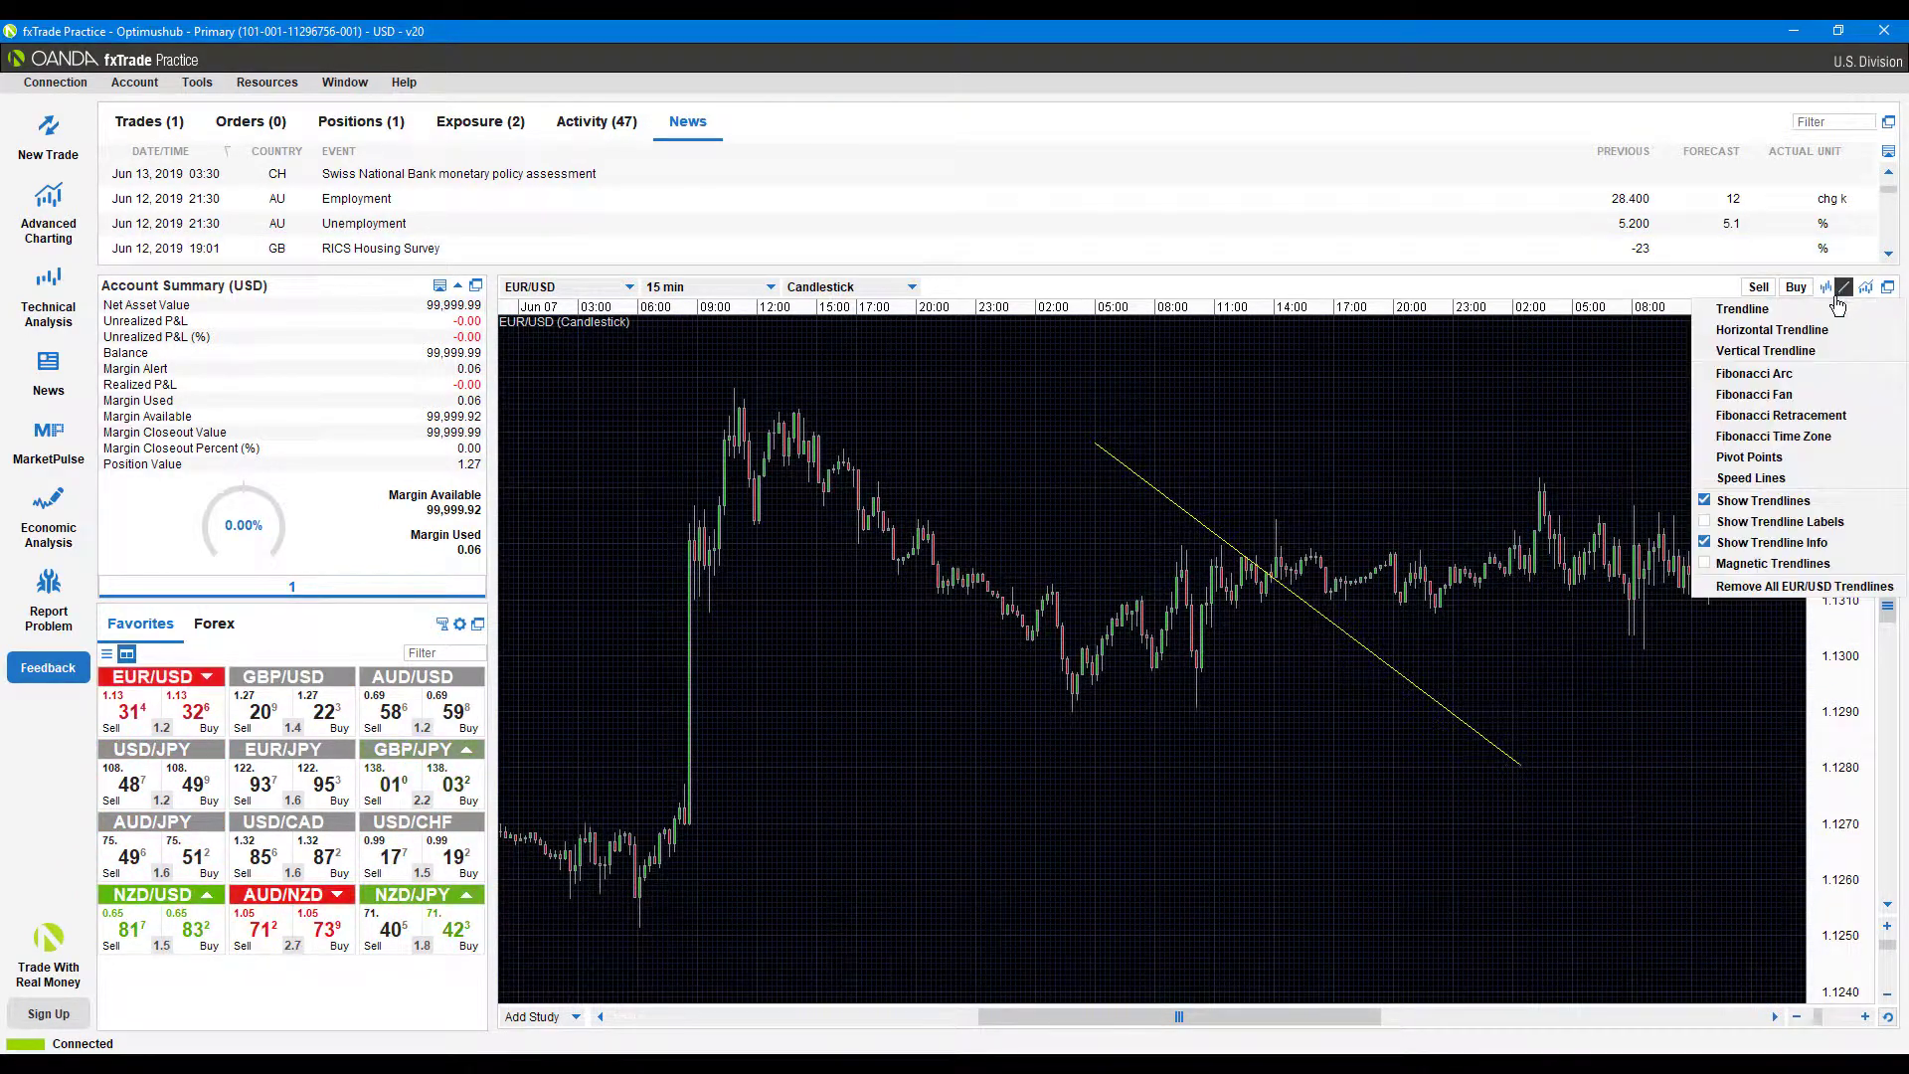
# - Place a horizontal trendline at about 1.1338 and a vertical trendline at 05:00
pyautogui.click(1787, 331)
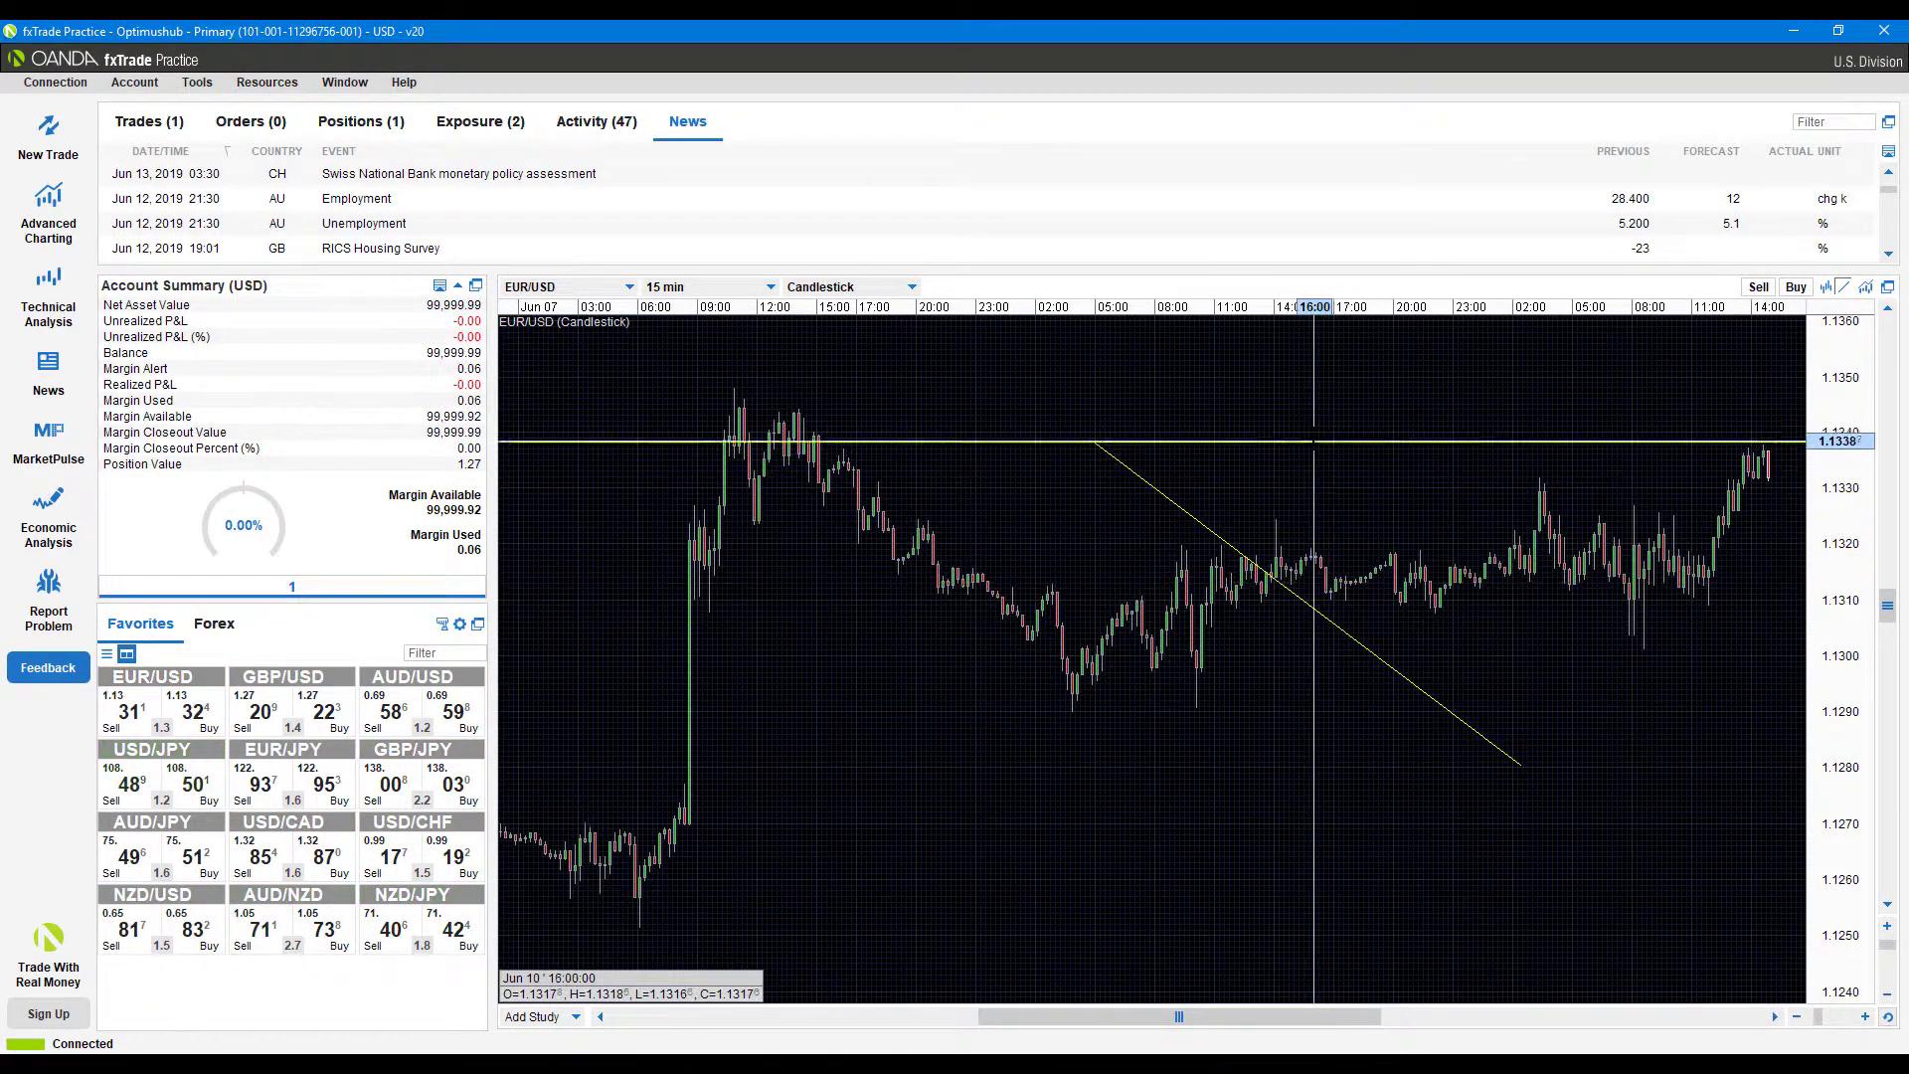
pyautogui.click(1720, 444)
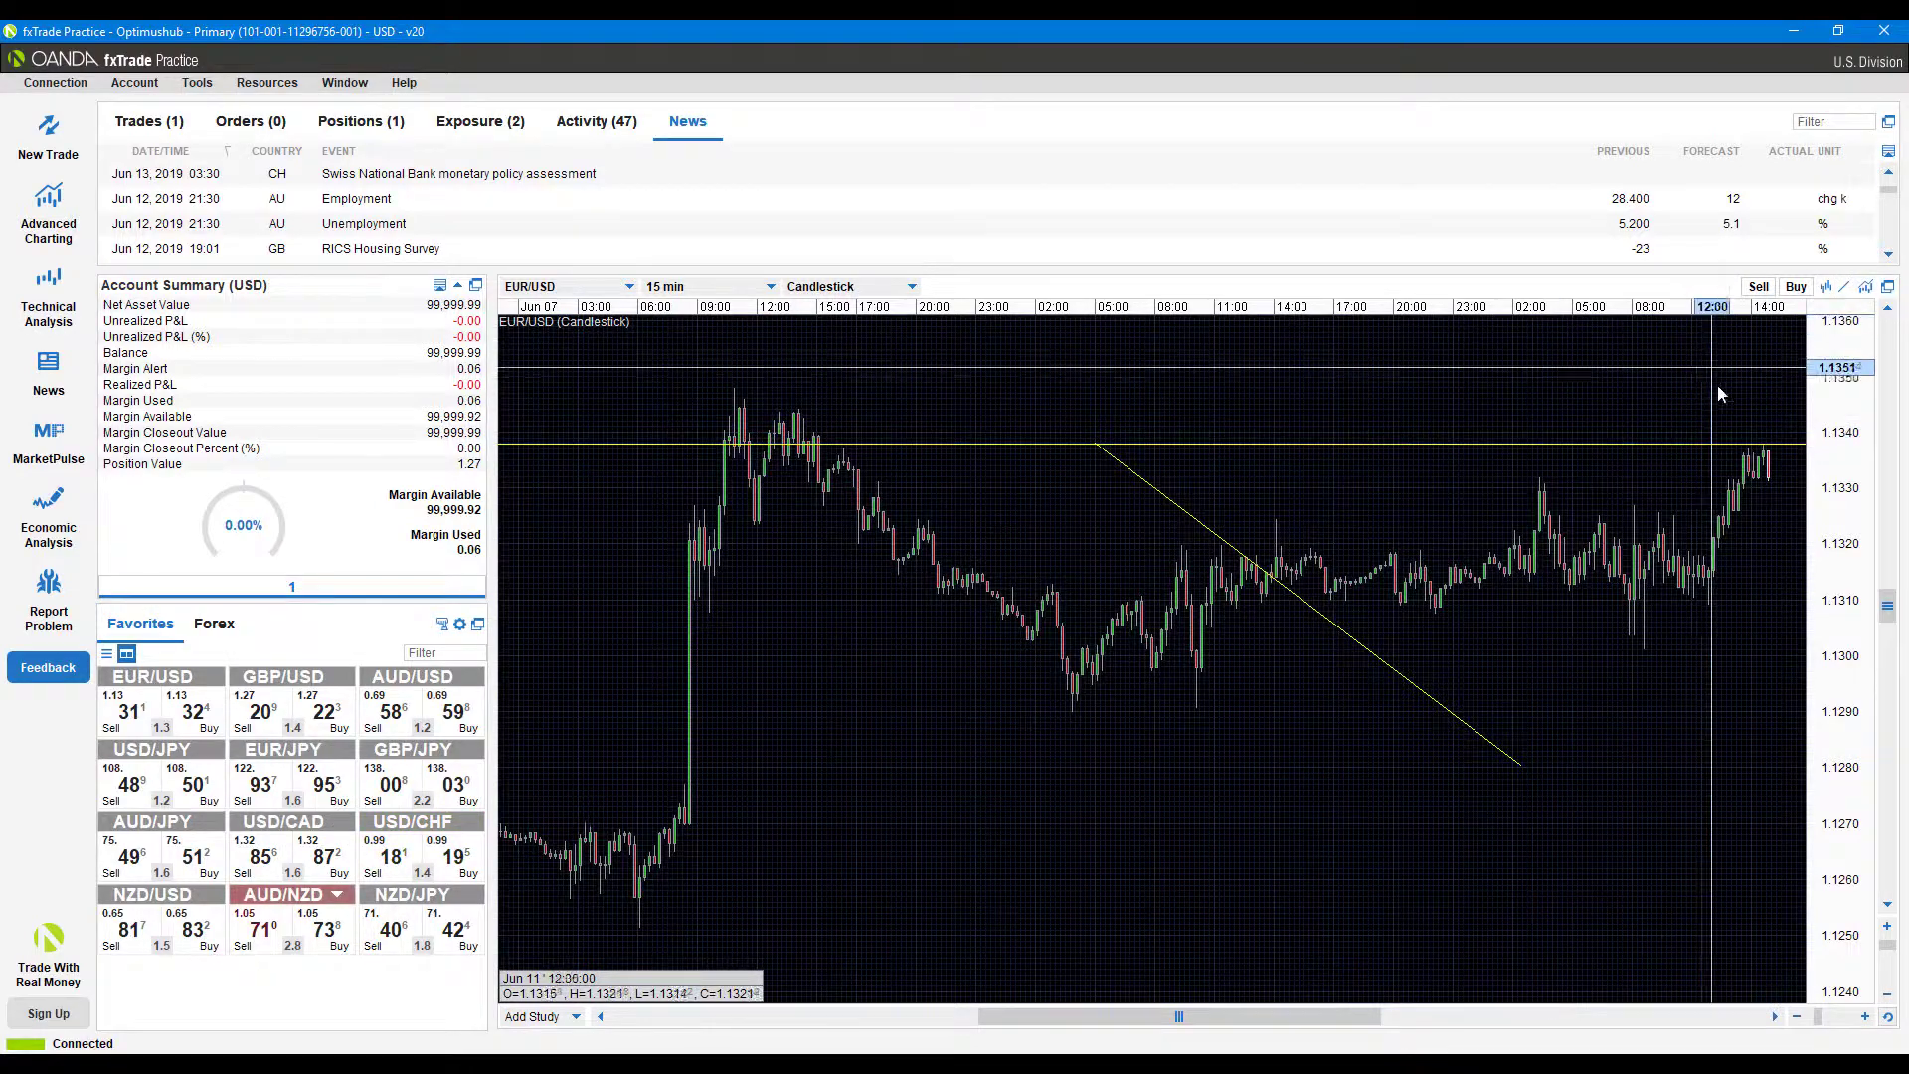
pyautogui.click(1845, 289)
pyautogui.click(1780, 353)
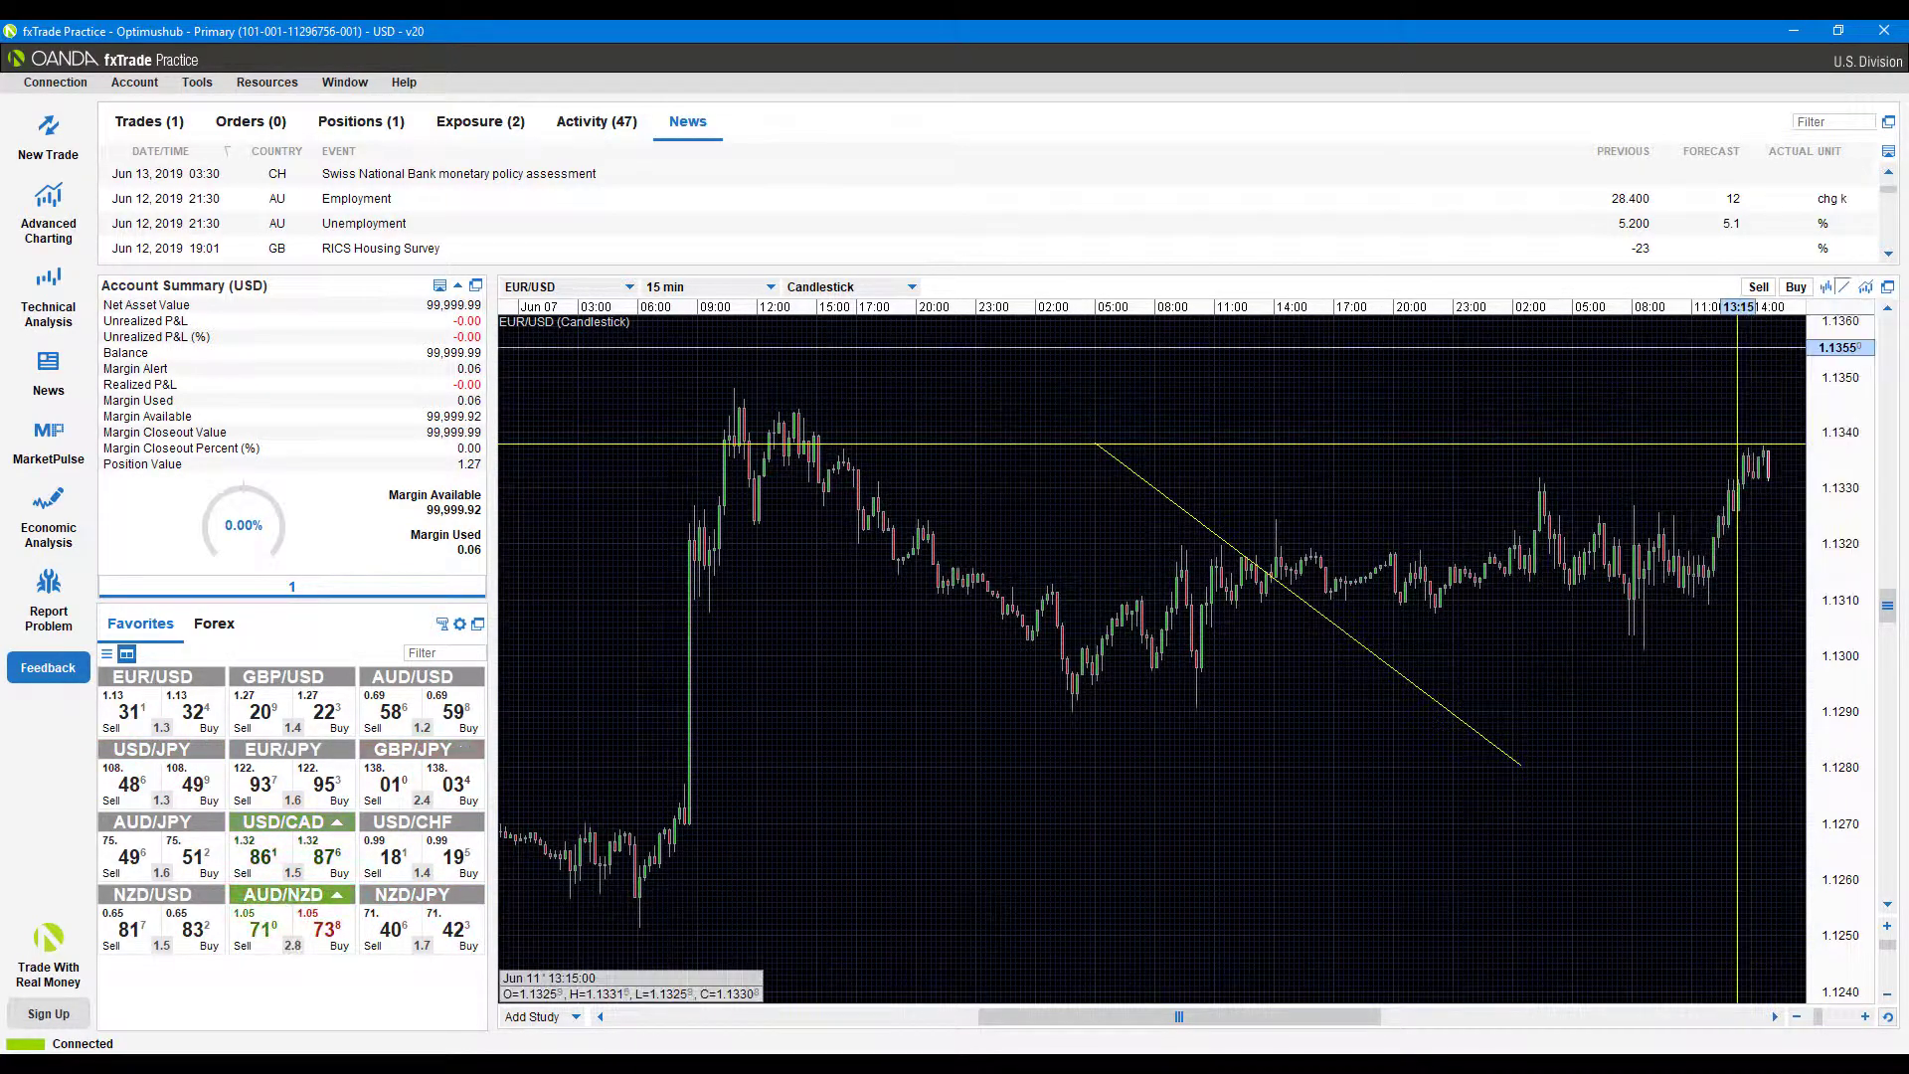
pyautogui.click(1094, 467)
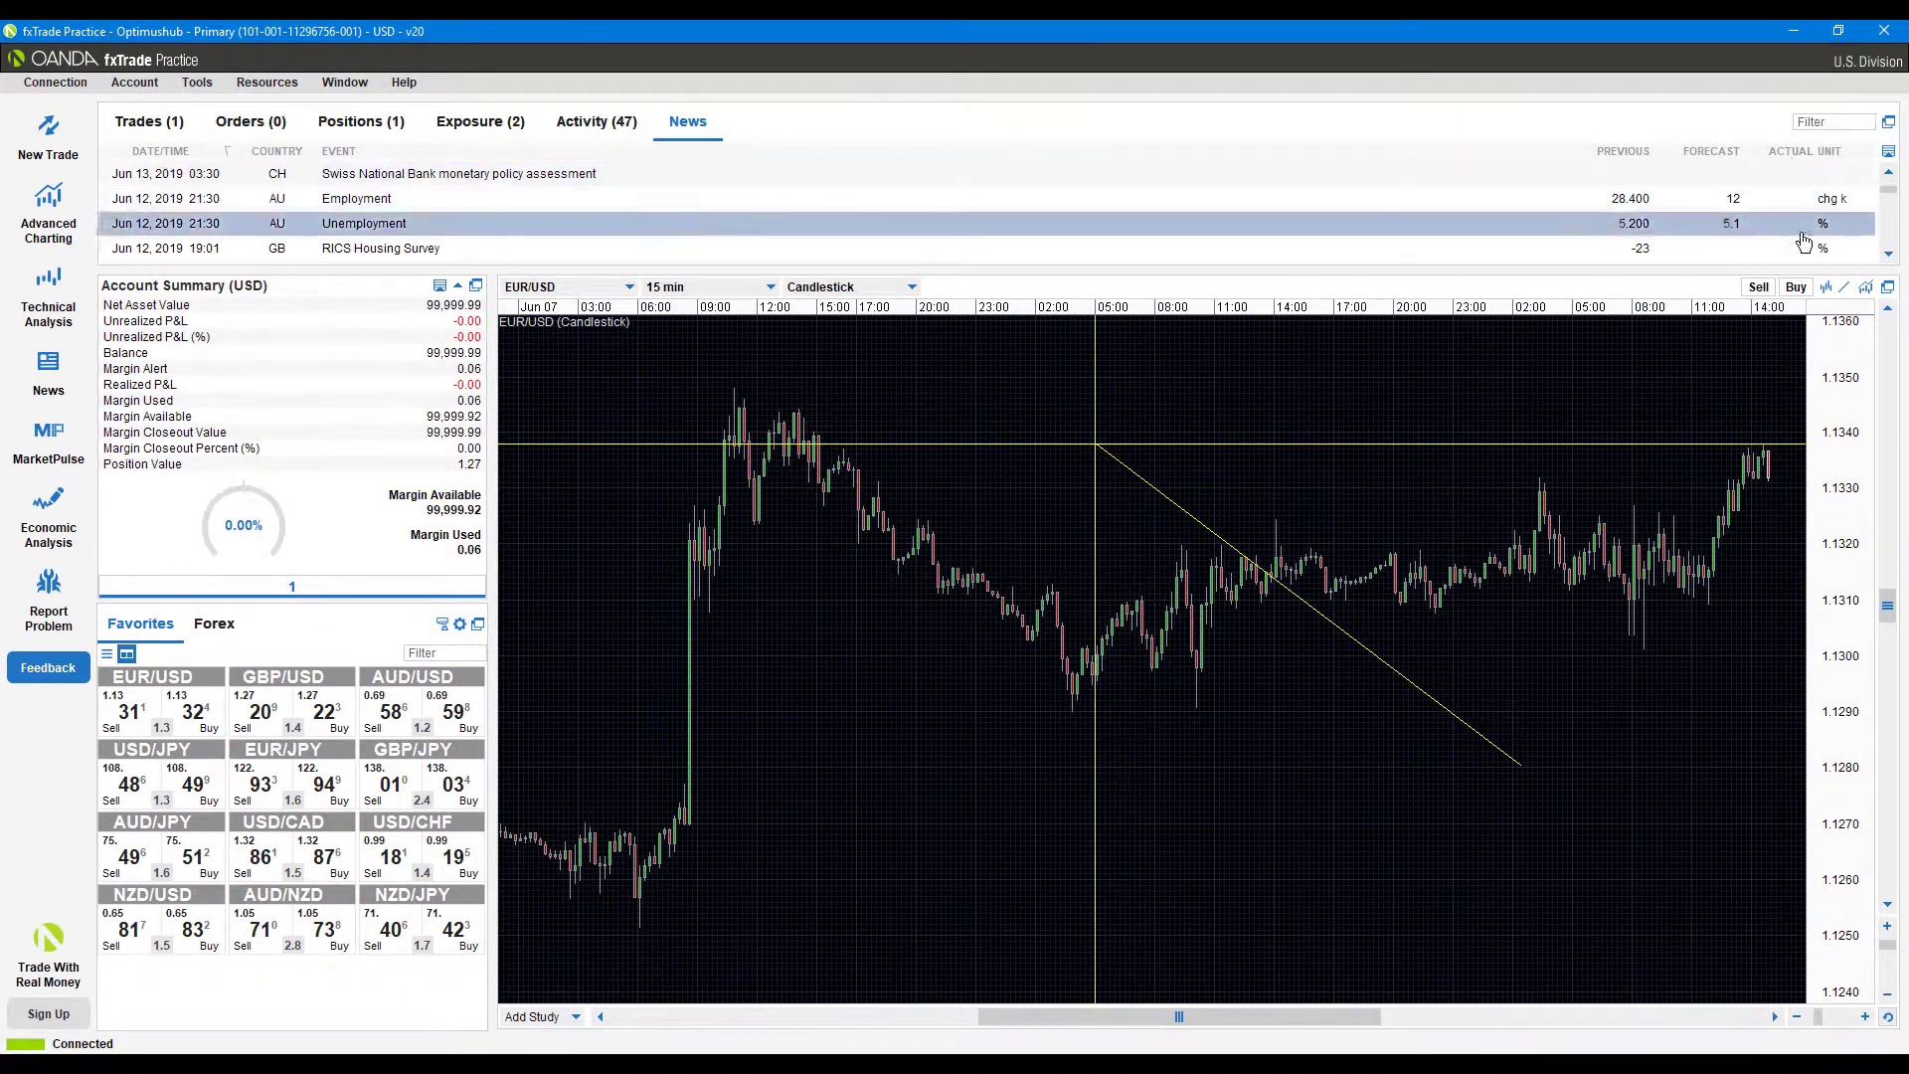
pyautogui.click(1845, 288)
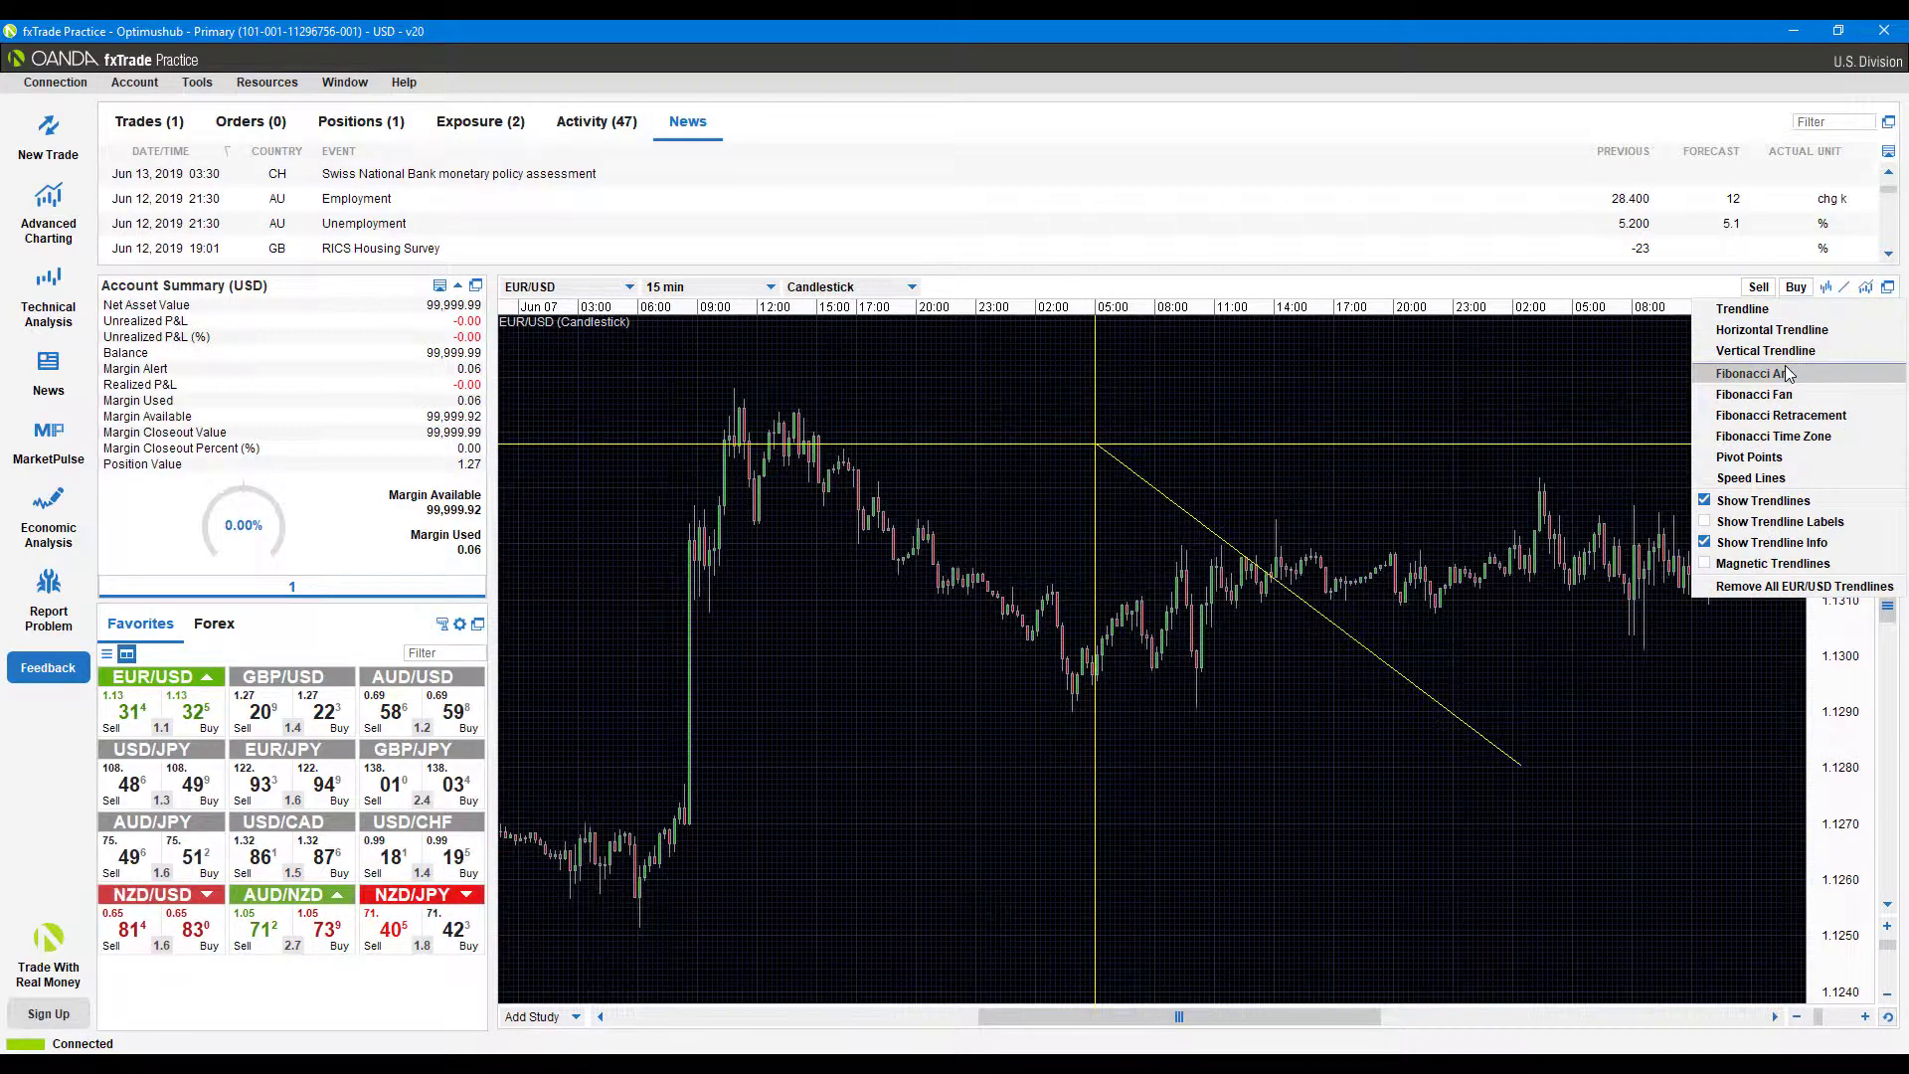
# - Draw a Fibonacci retracement from the recent low near 1.1301 up to the 1.1338 high
pyautogui.click(1803, 426)
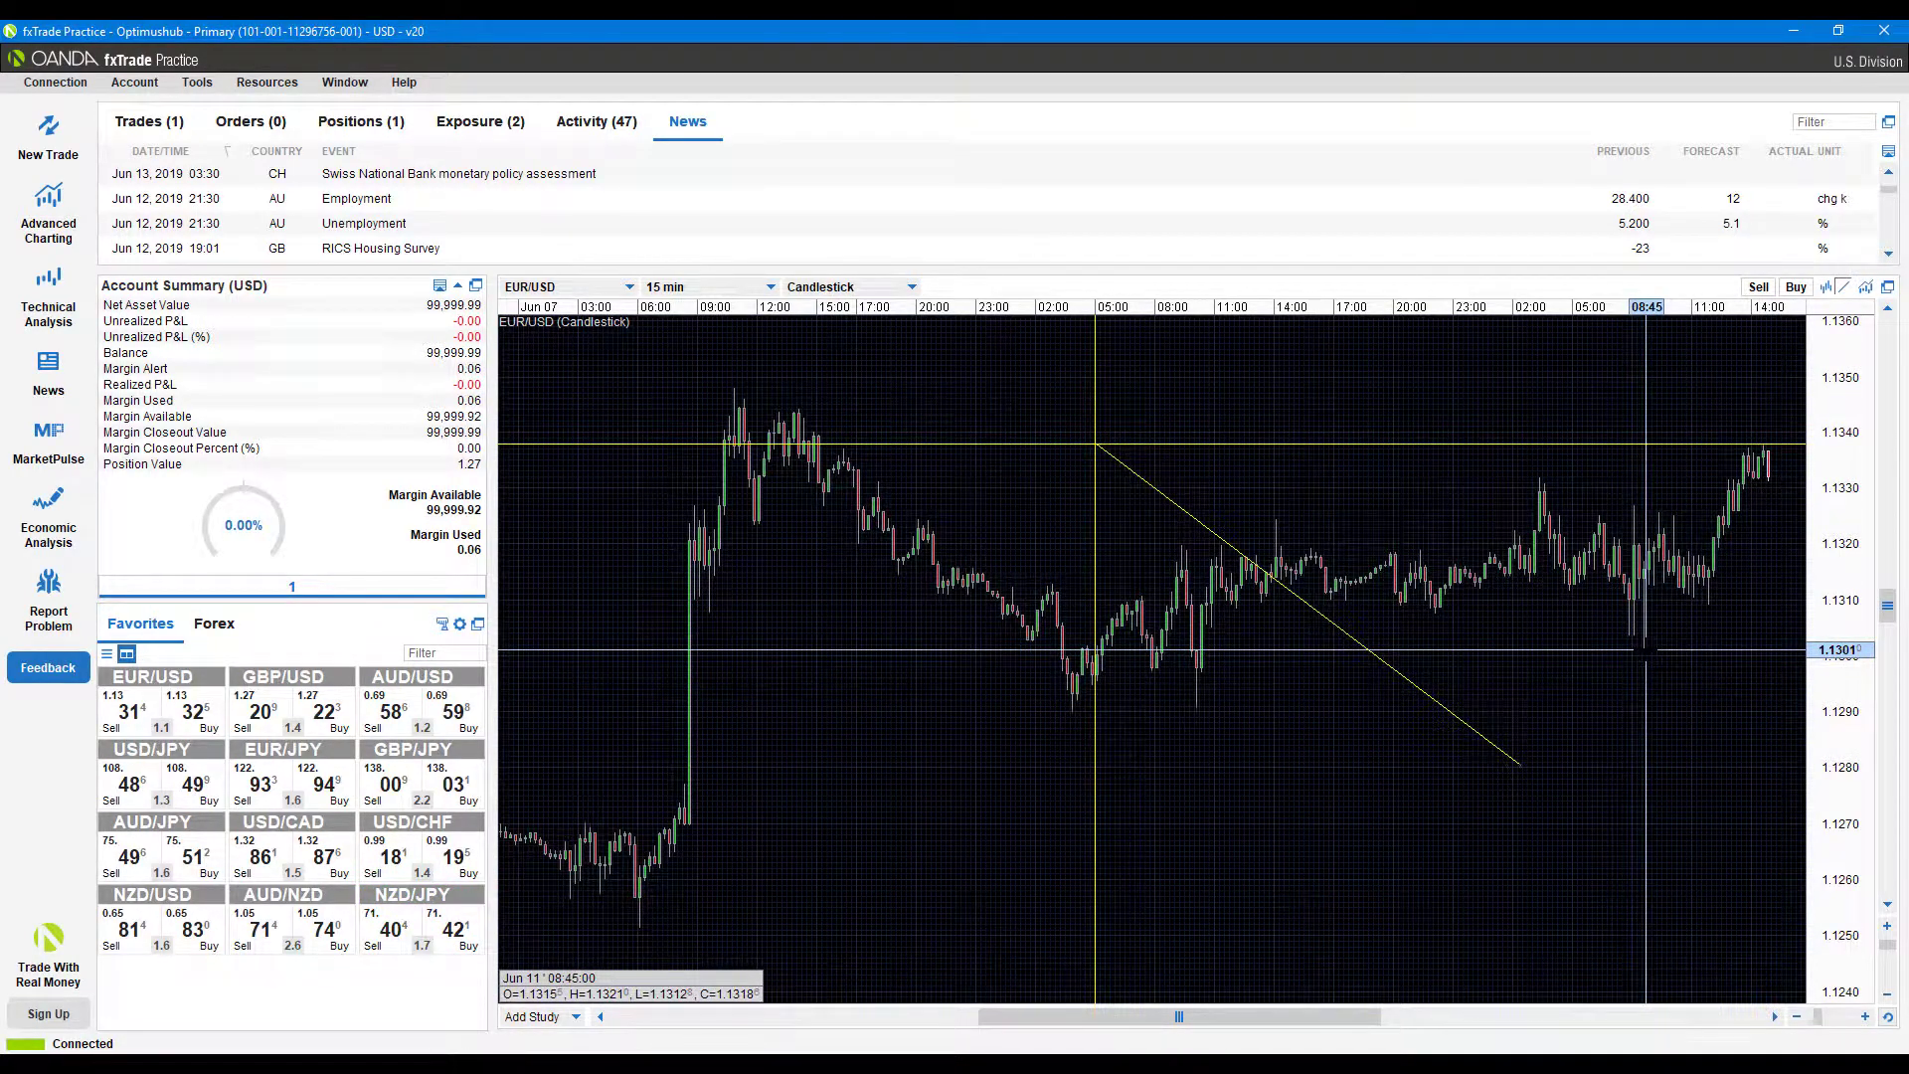
pyautogui.moveTo(1646, 649); pyautogui.dragTo(1747, 444)
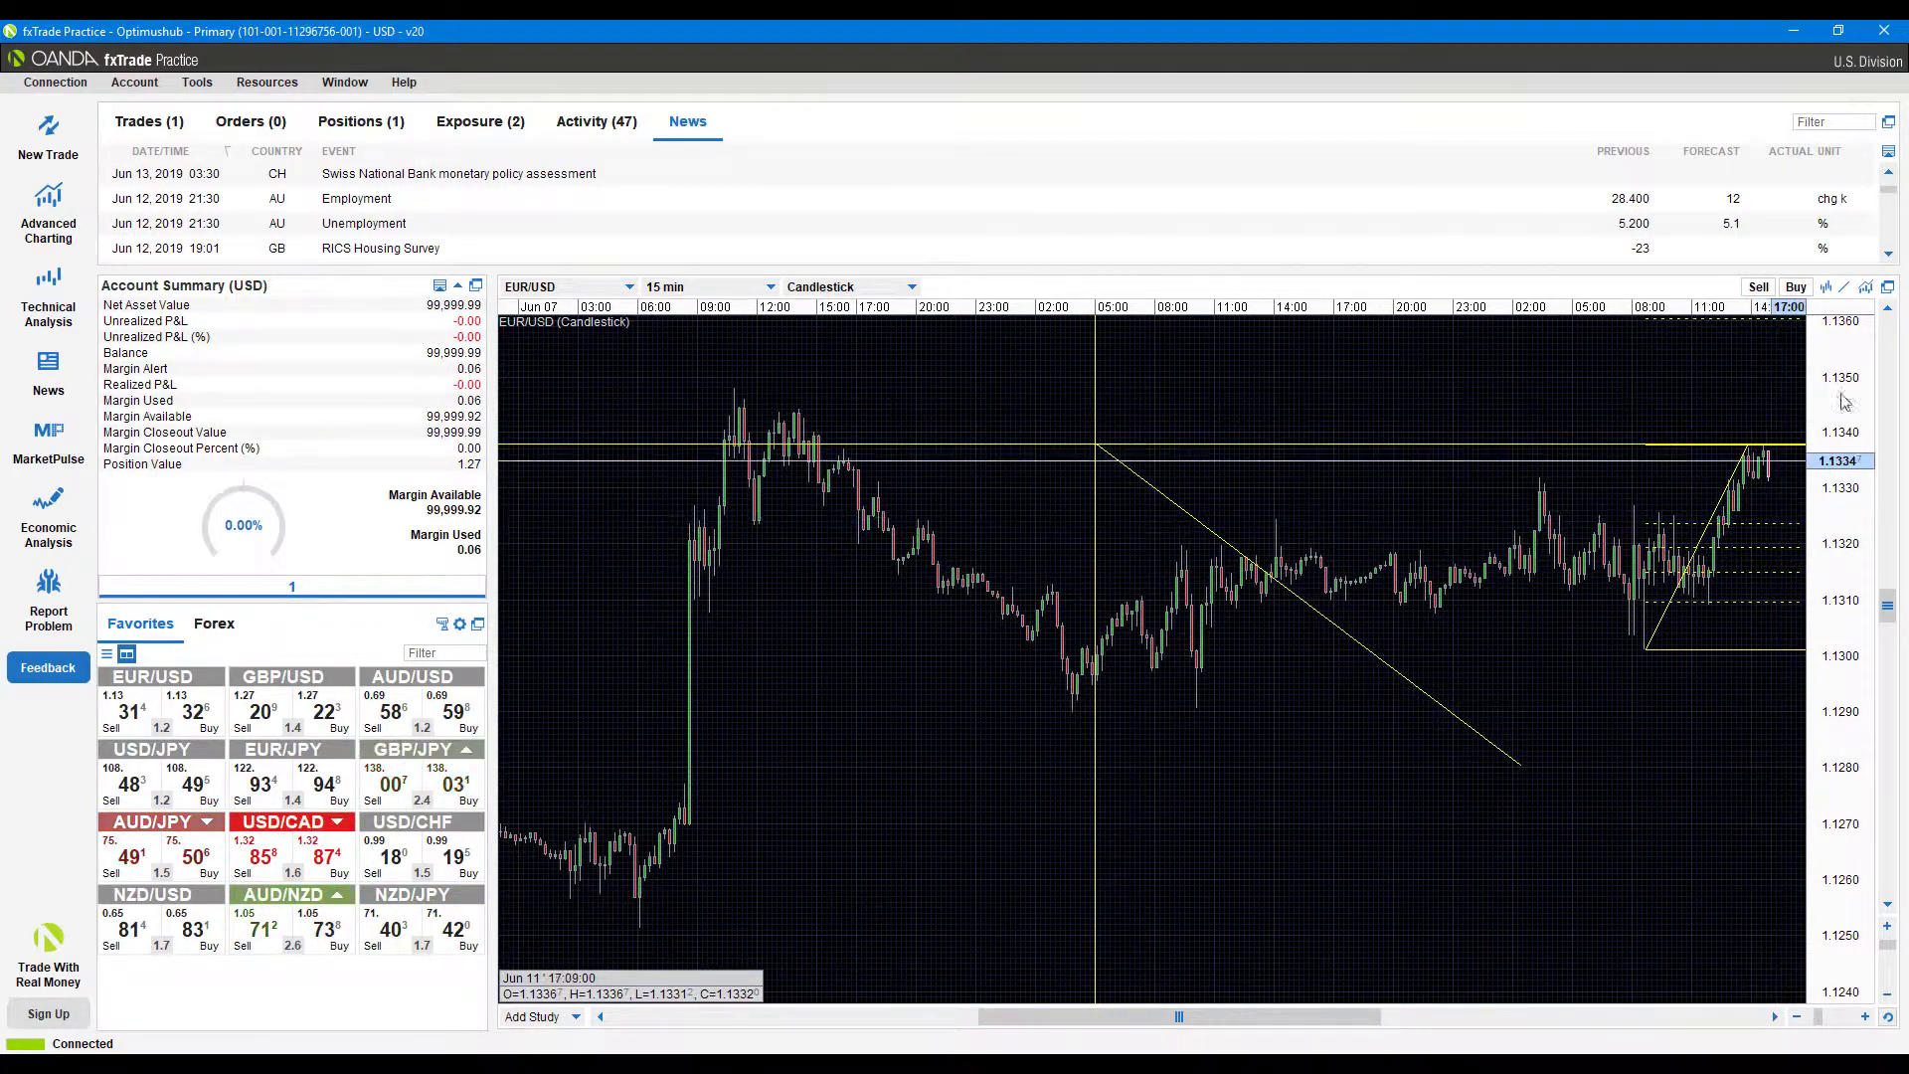
pyautogui.click(1846, 288)
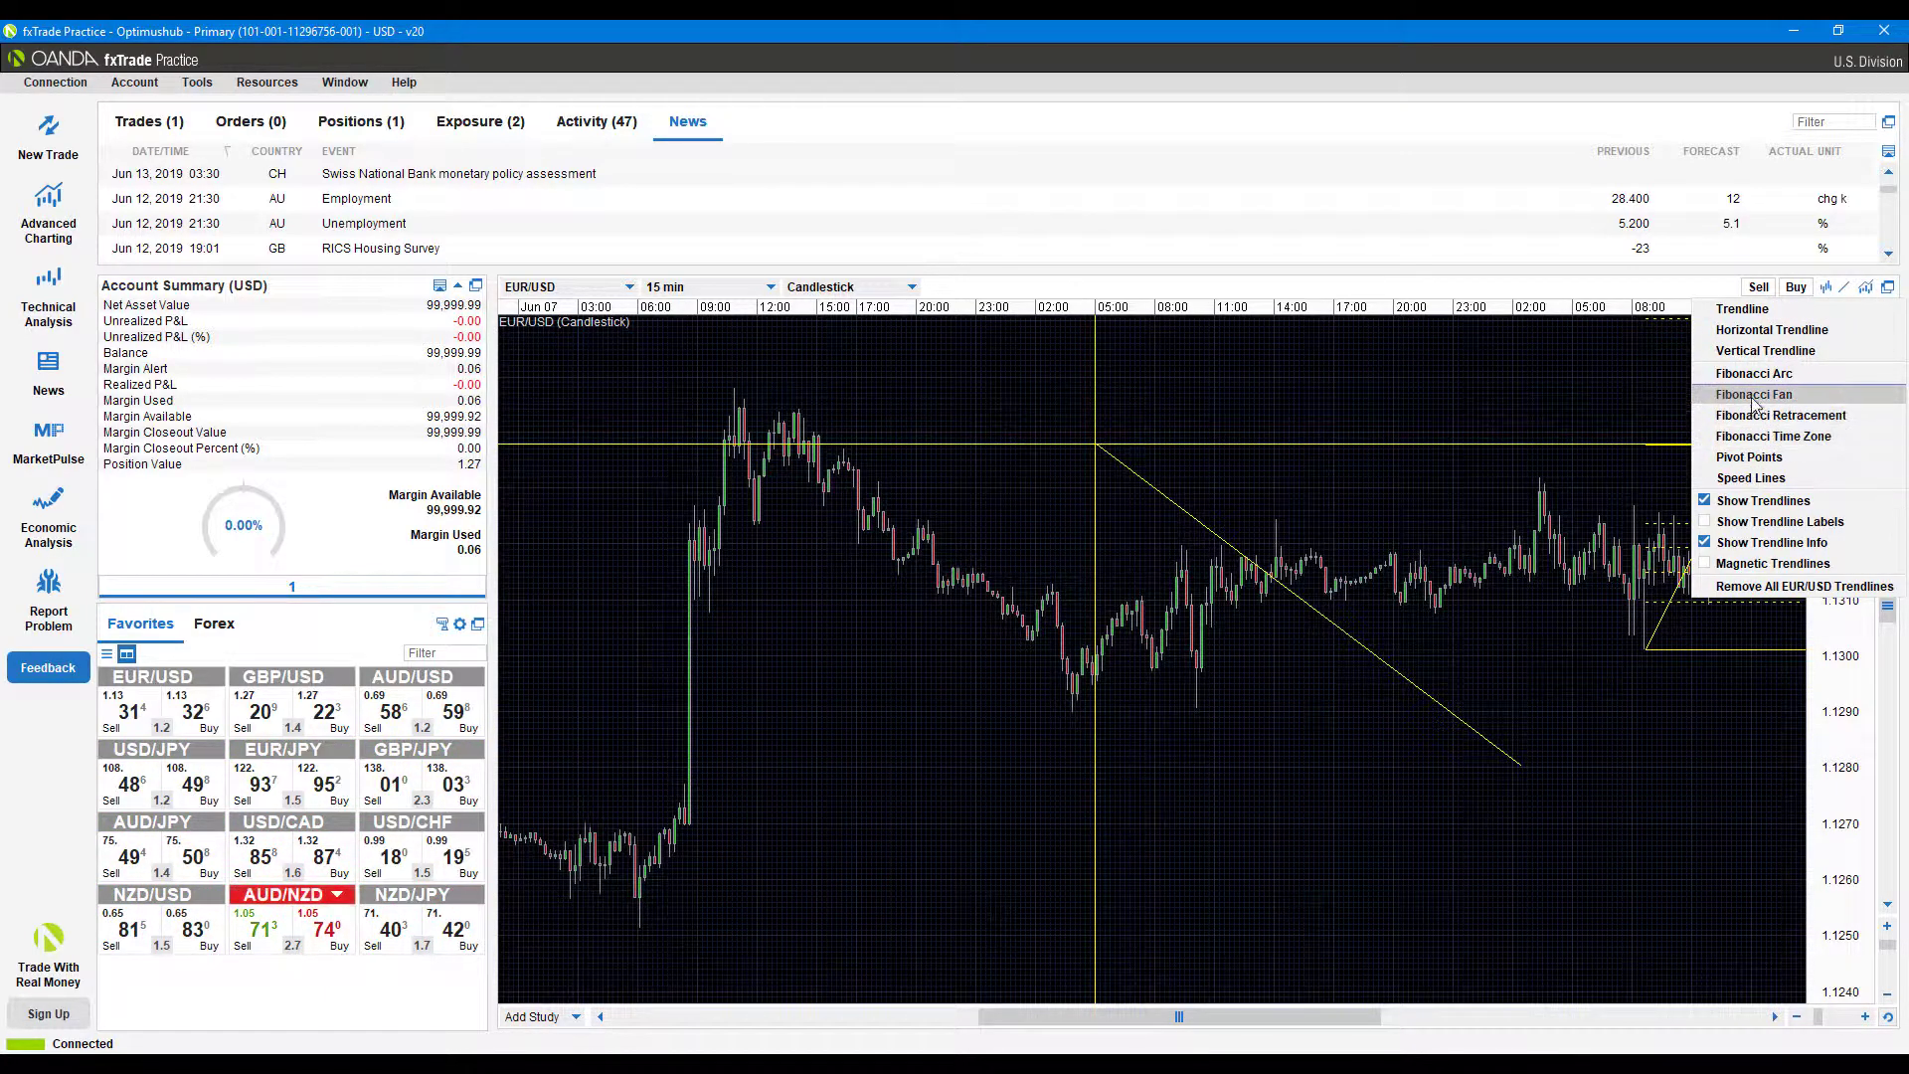
# - Place Pivot Points levels across the mid-chart dip and drag out a downward-sloping Speed Lines fan
pyautogui.click(1749, 457)
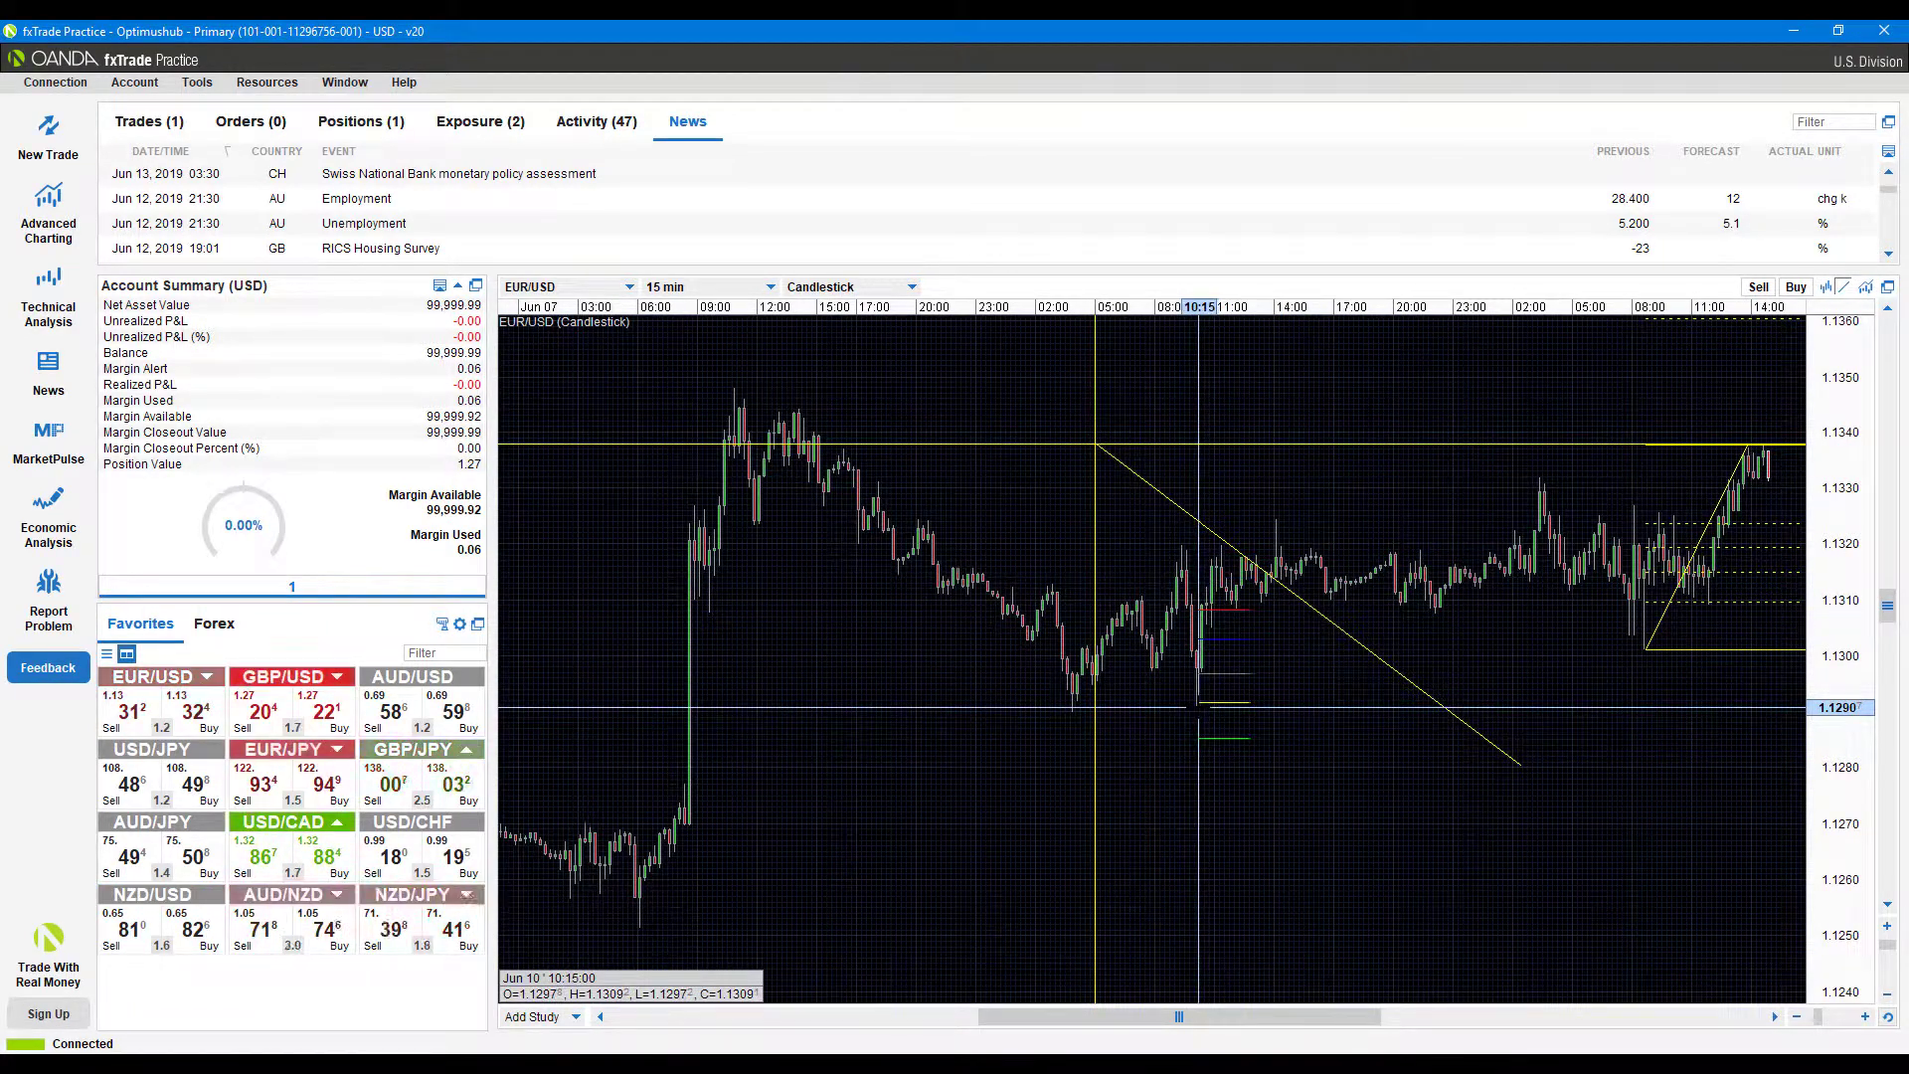
pyautogui.moveTo(1199, 707)
pyautogui.mouseDown()
pyautogui.moveTo(1532, 656)
pyautogui.moveTo(773, 681)
pyautogui.moveTo(1742, 657)
pyautogui.mouseUp()
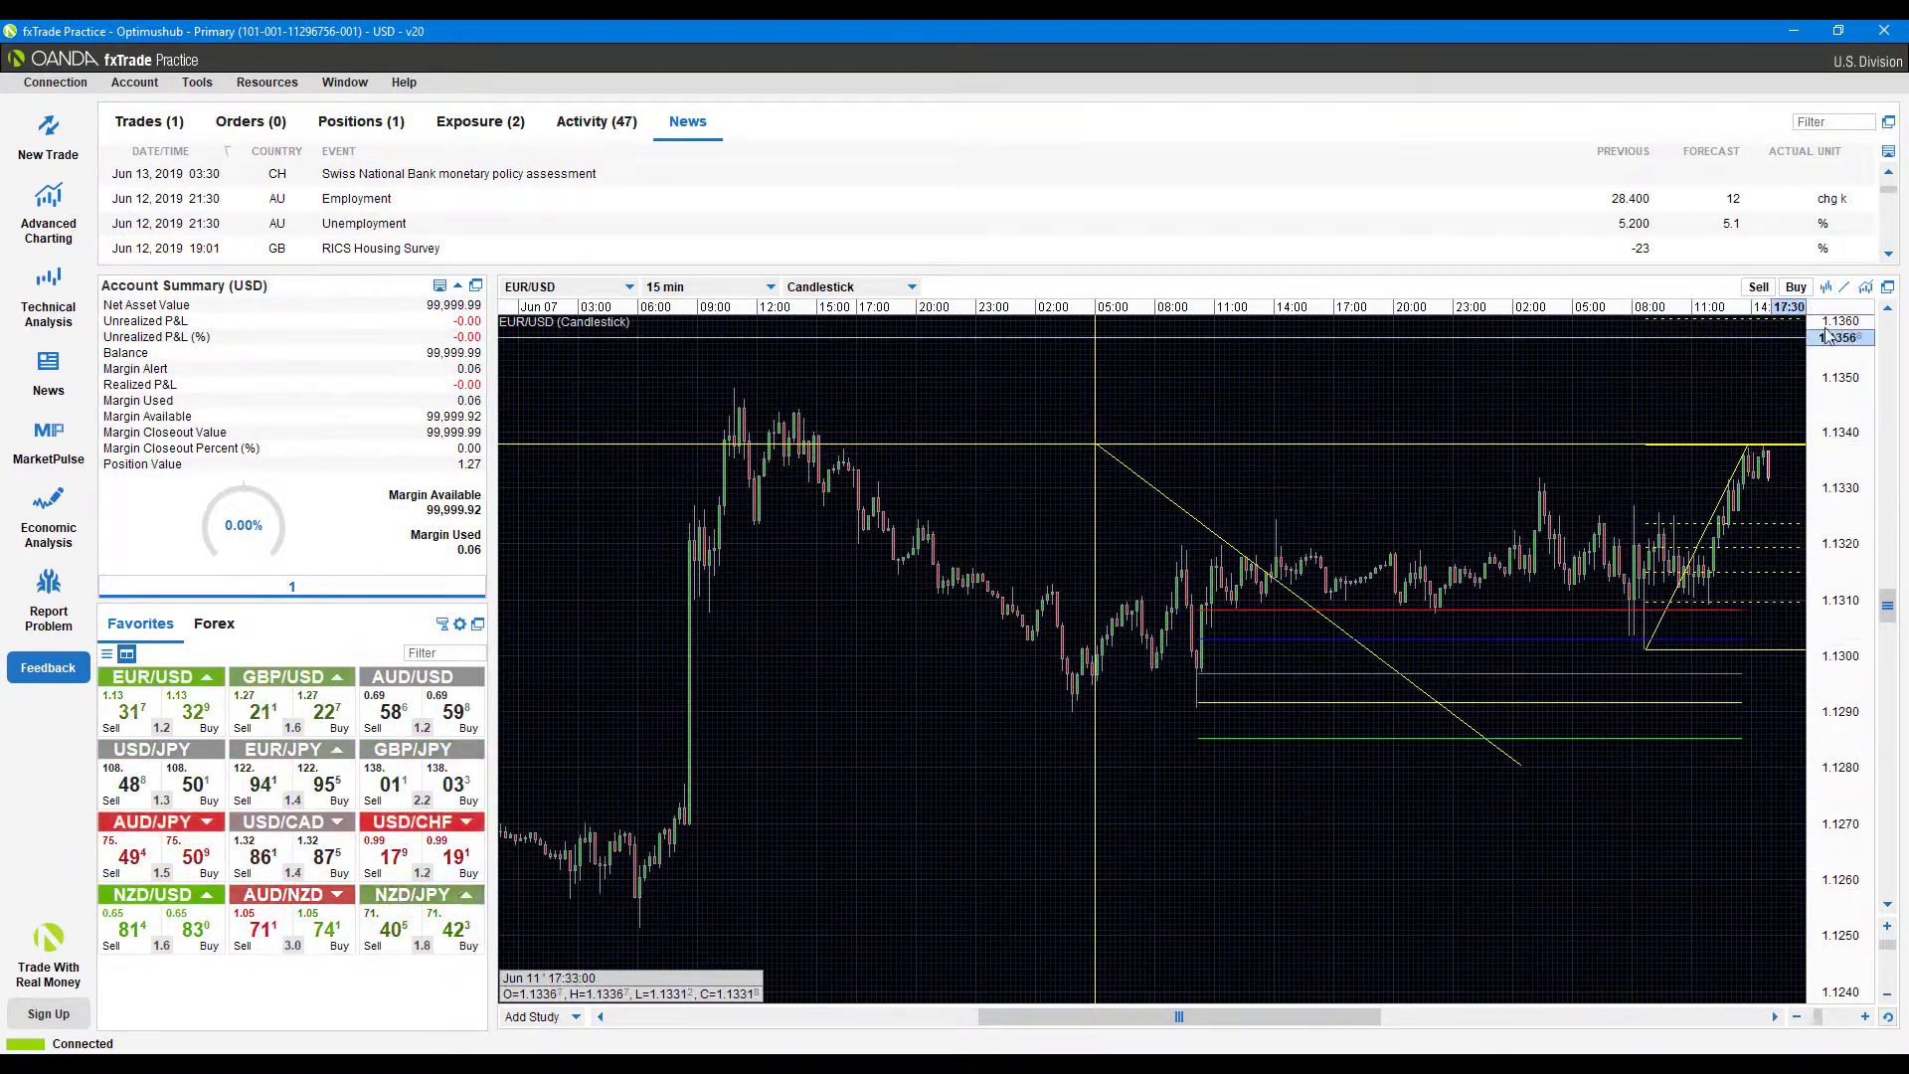
pyautogui.click(1847, 298)
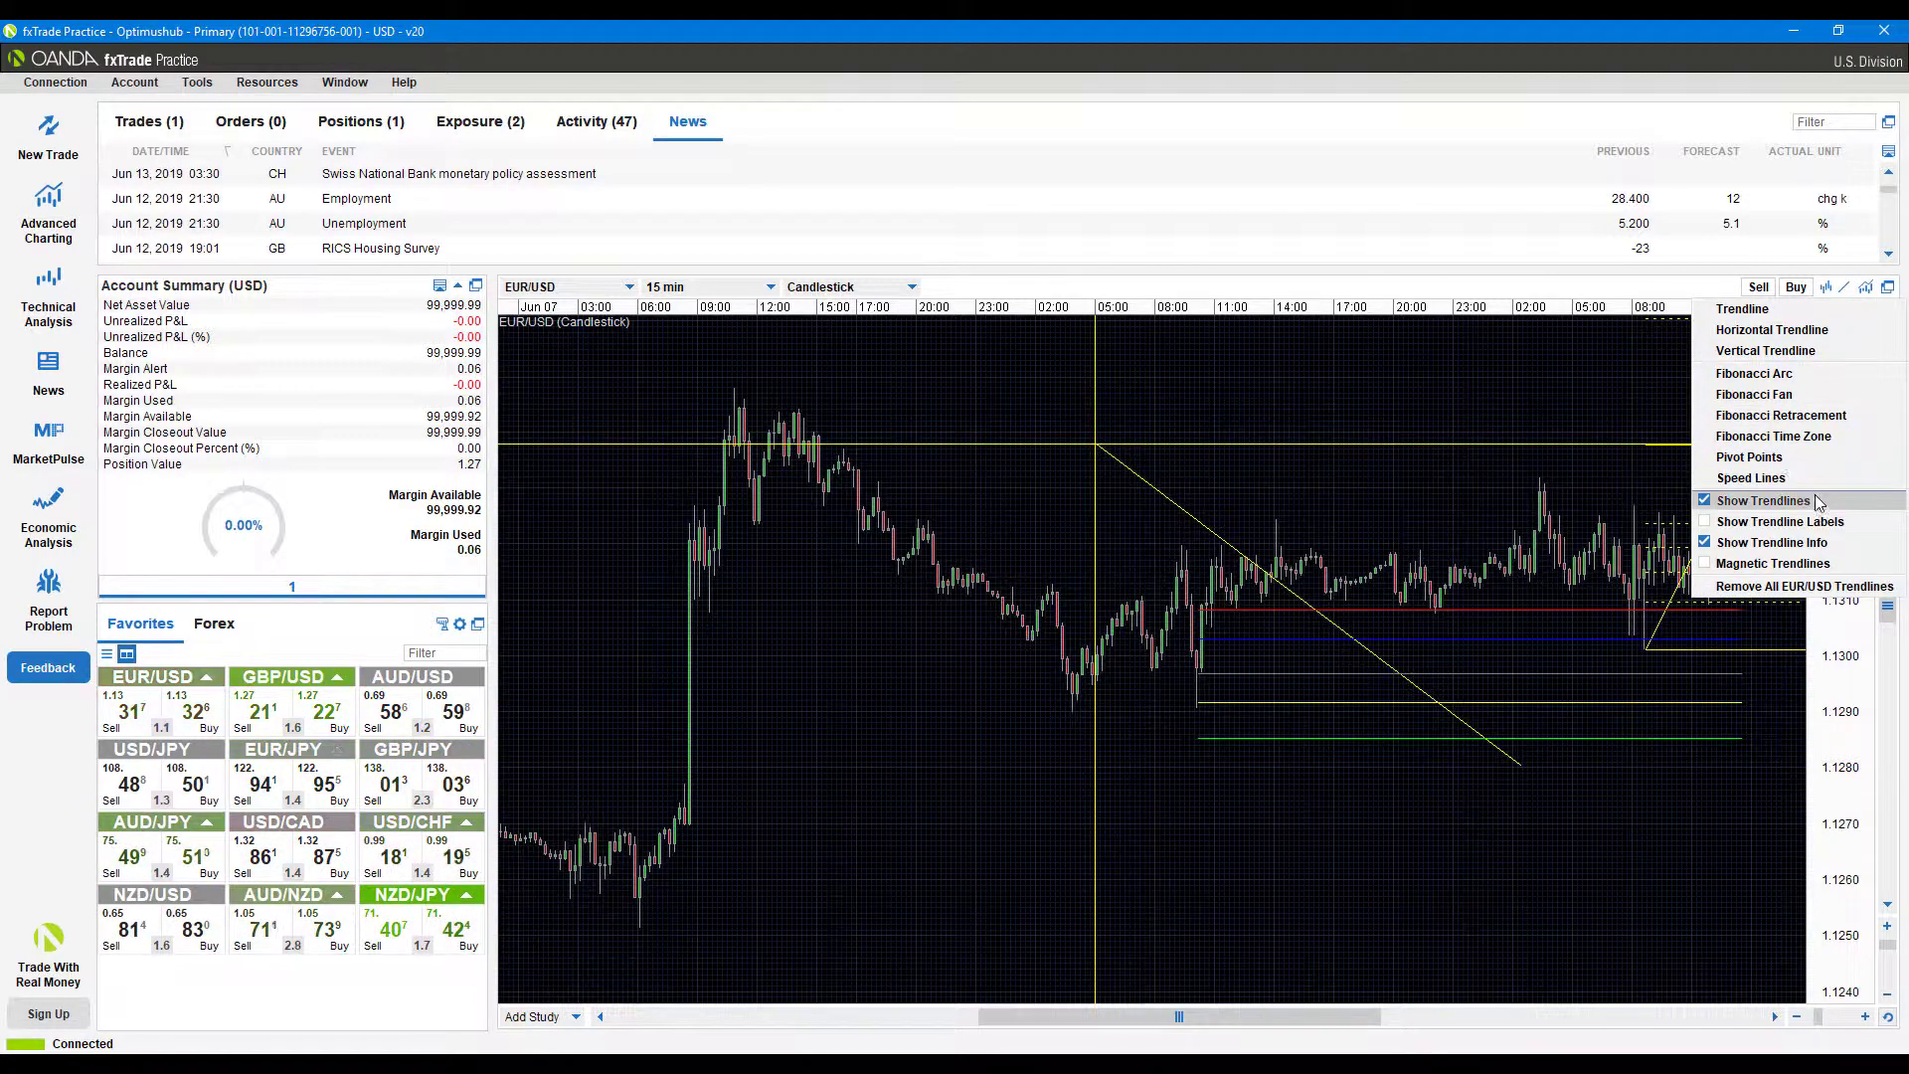
pyautogui.click(1720, 473)
pyautogui.moveTo(953, 677)
pyautogui.mouseDown()
pyautogui.moveTo(1144, 795)
pyautogui.moveTo(1190, 866)
pyautogui.mouseUp()
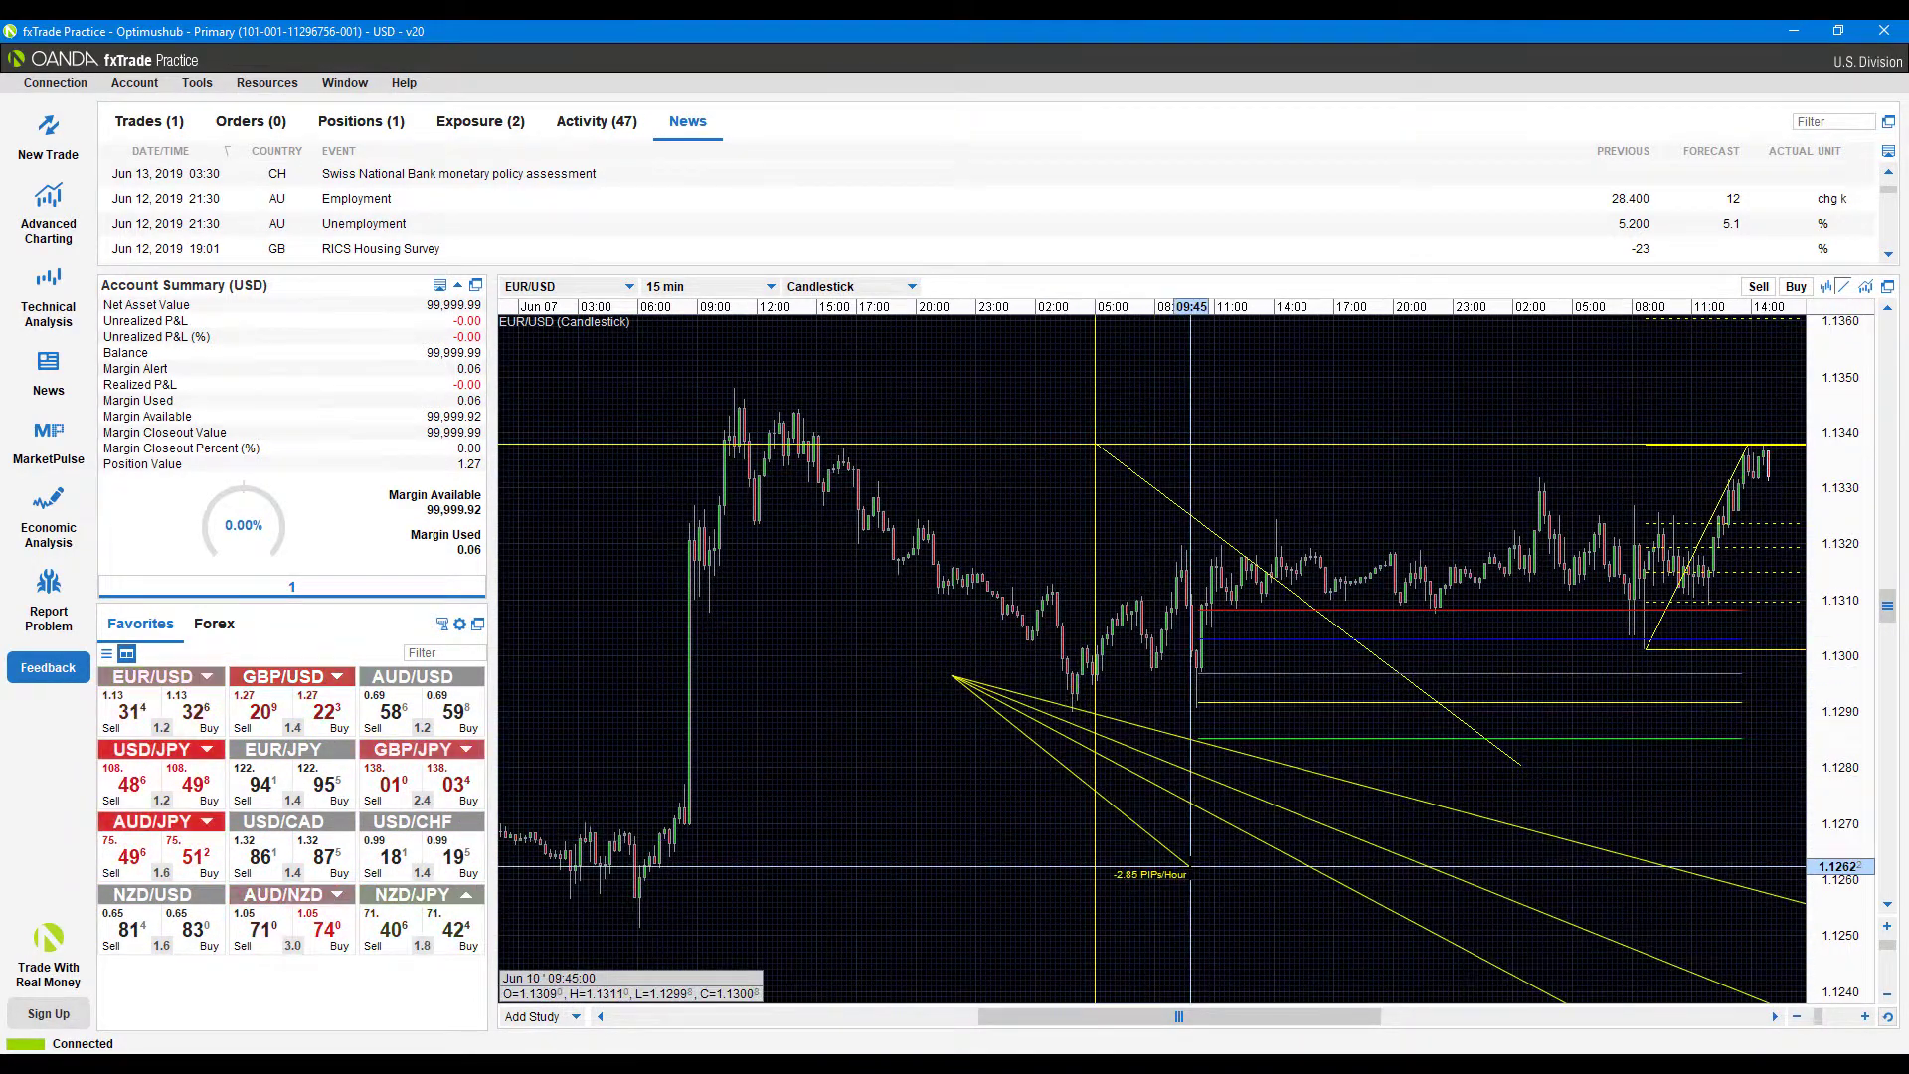
# - Hide all chart drawings, then show them again
pyautogui.click(1846, 288)
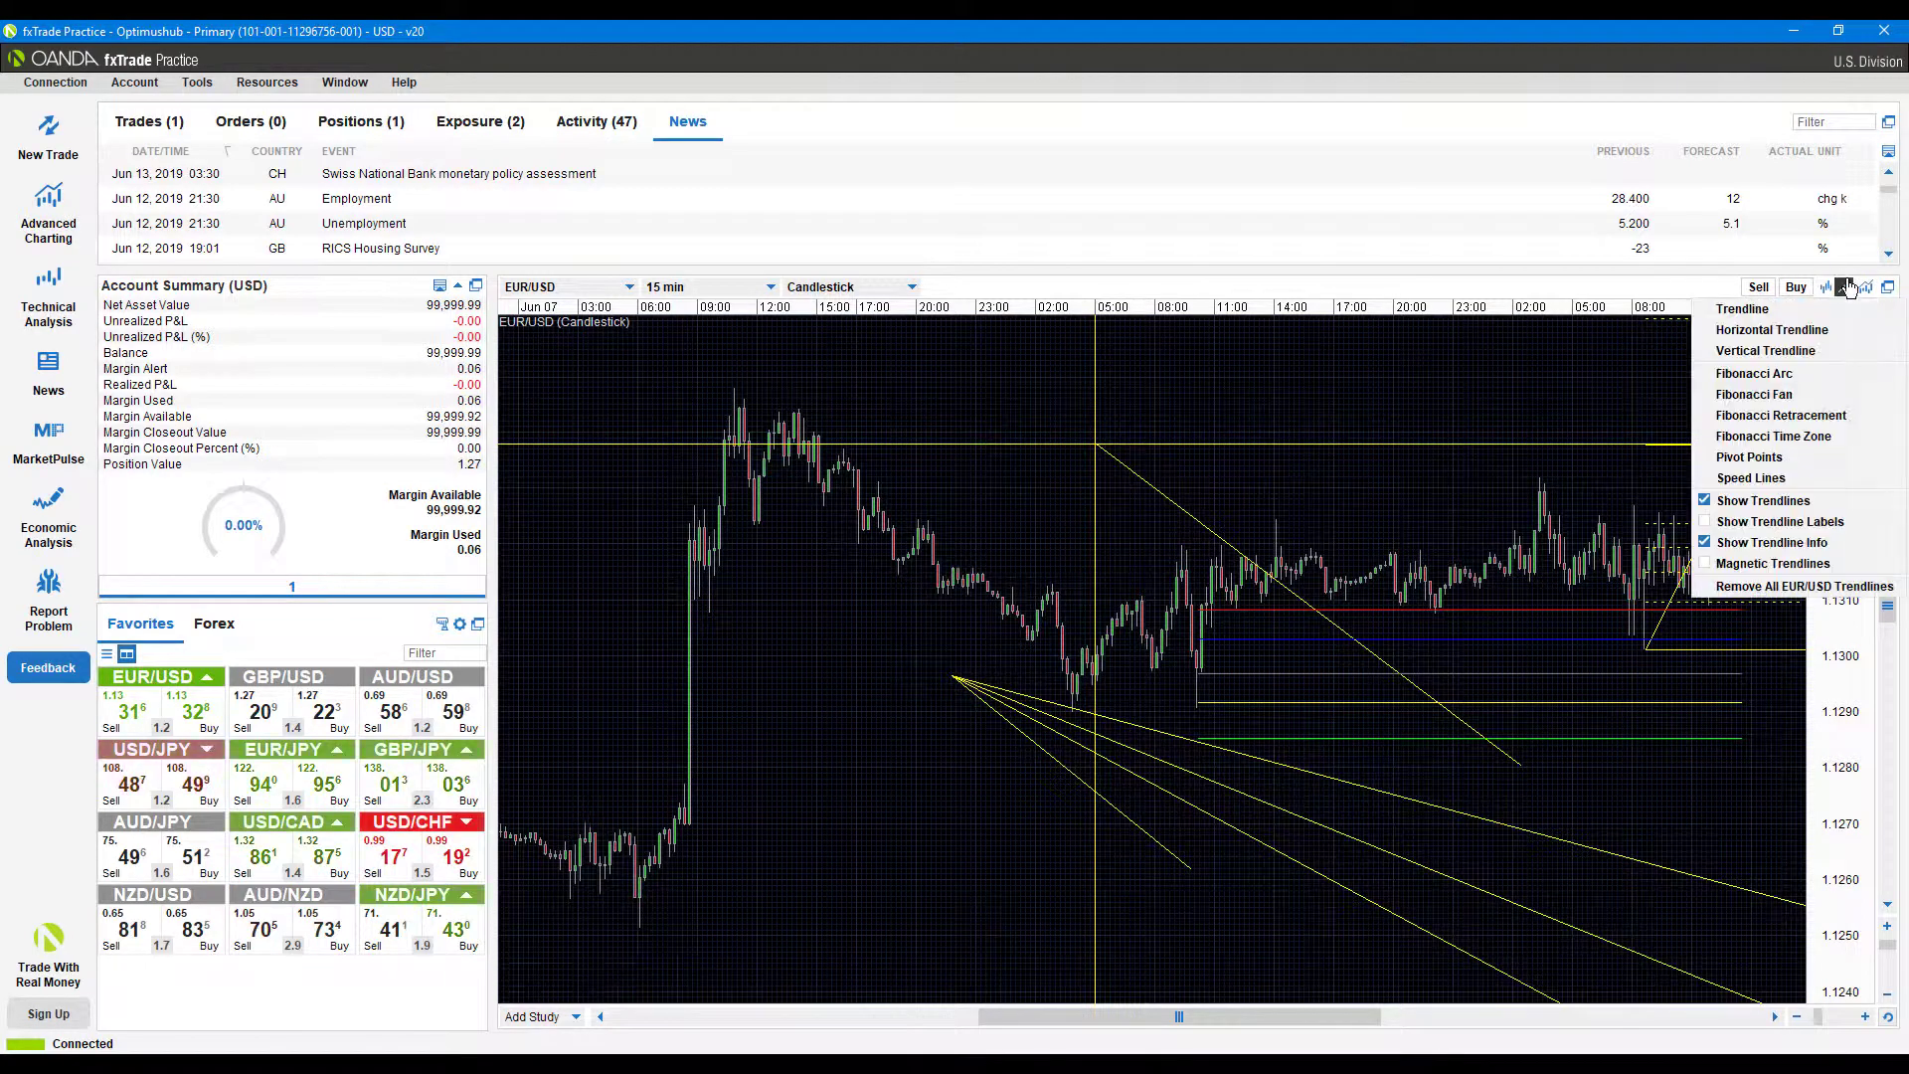
pyautogui.click(1761, 500)
pyautogui.click(1827, 288)
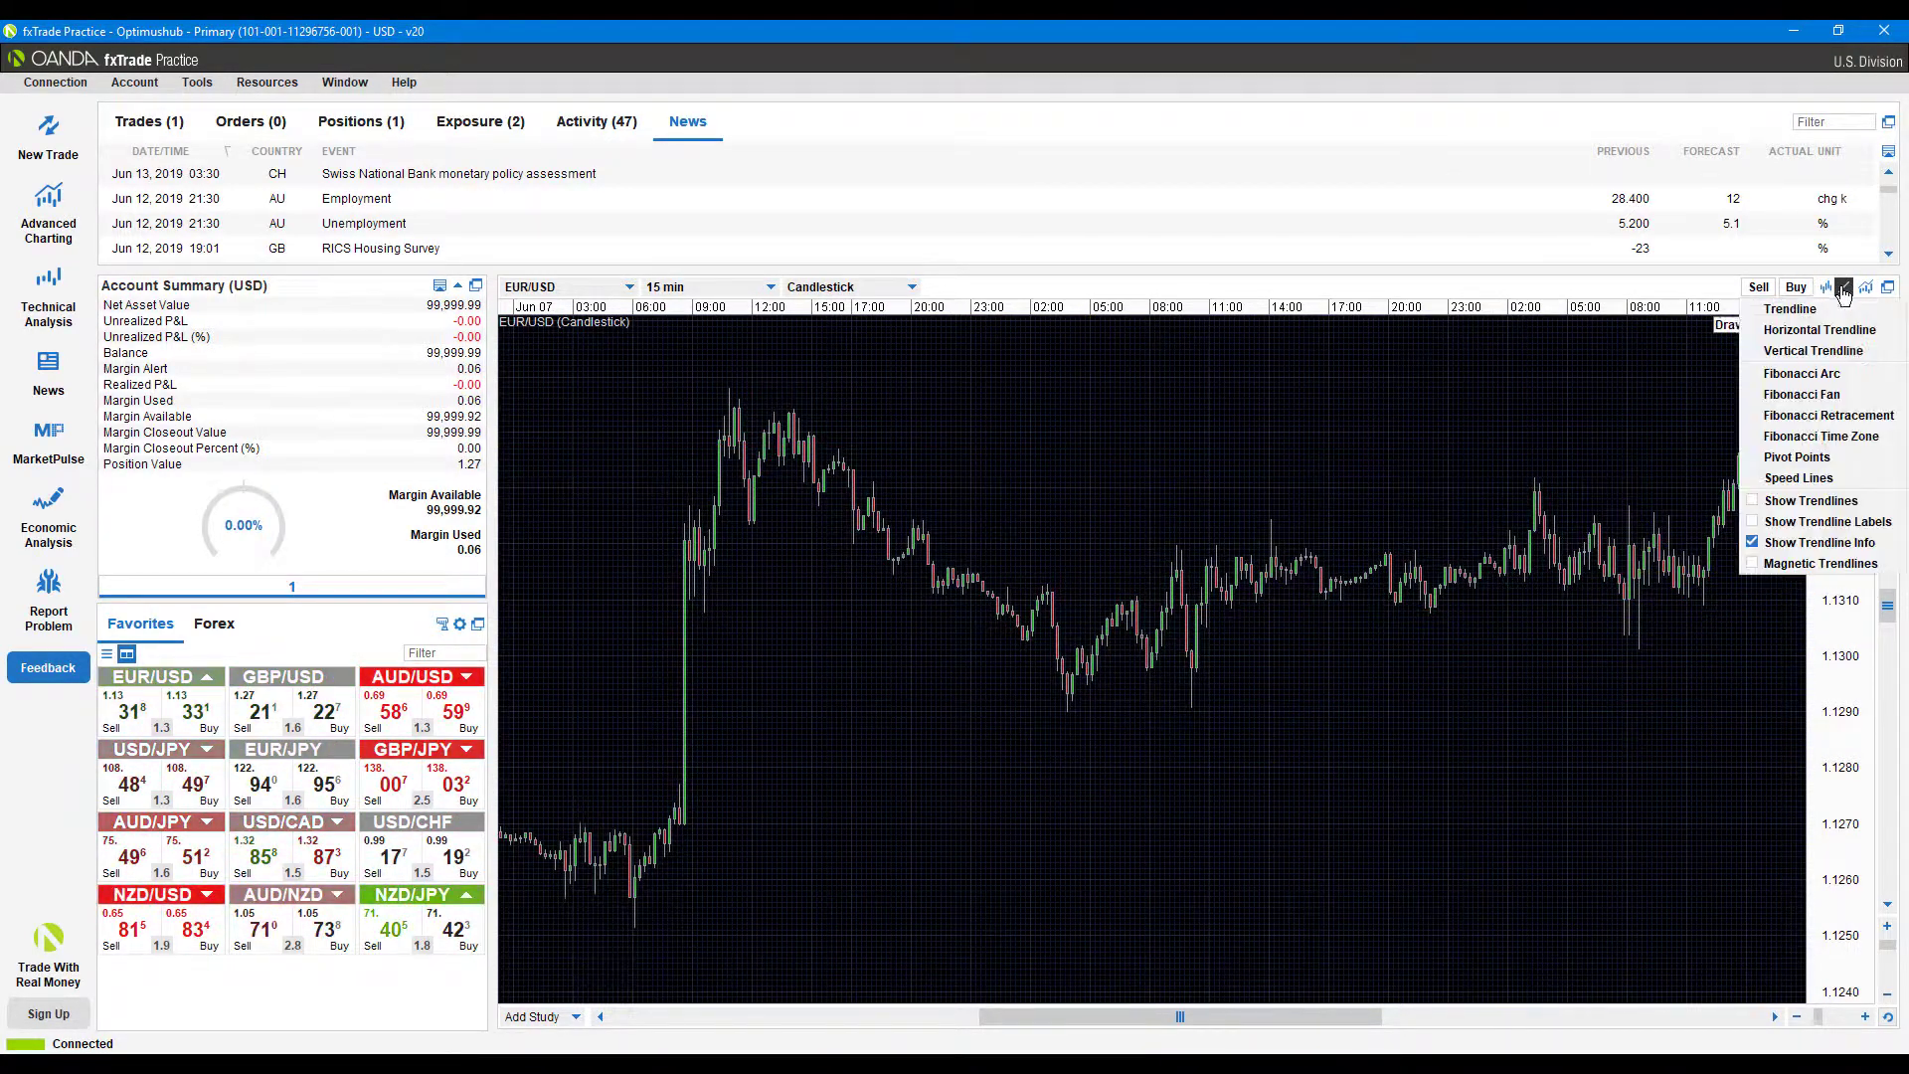
pyautogui.click(1810, 502)
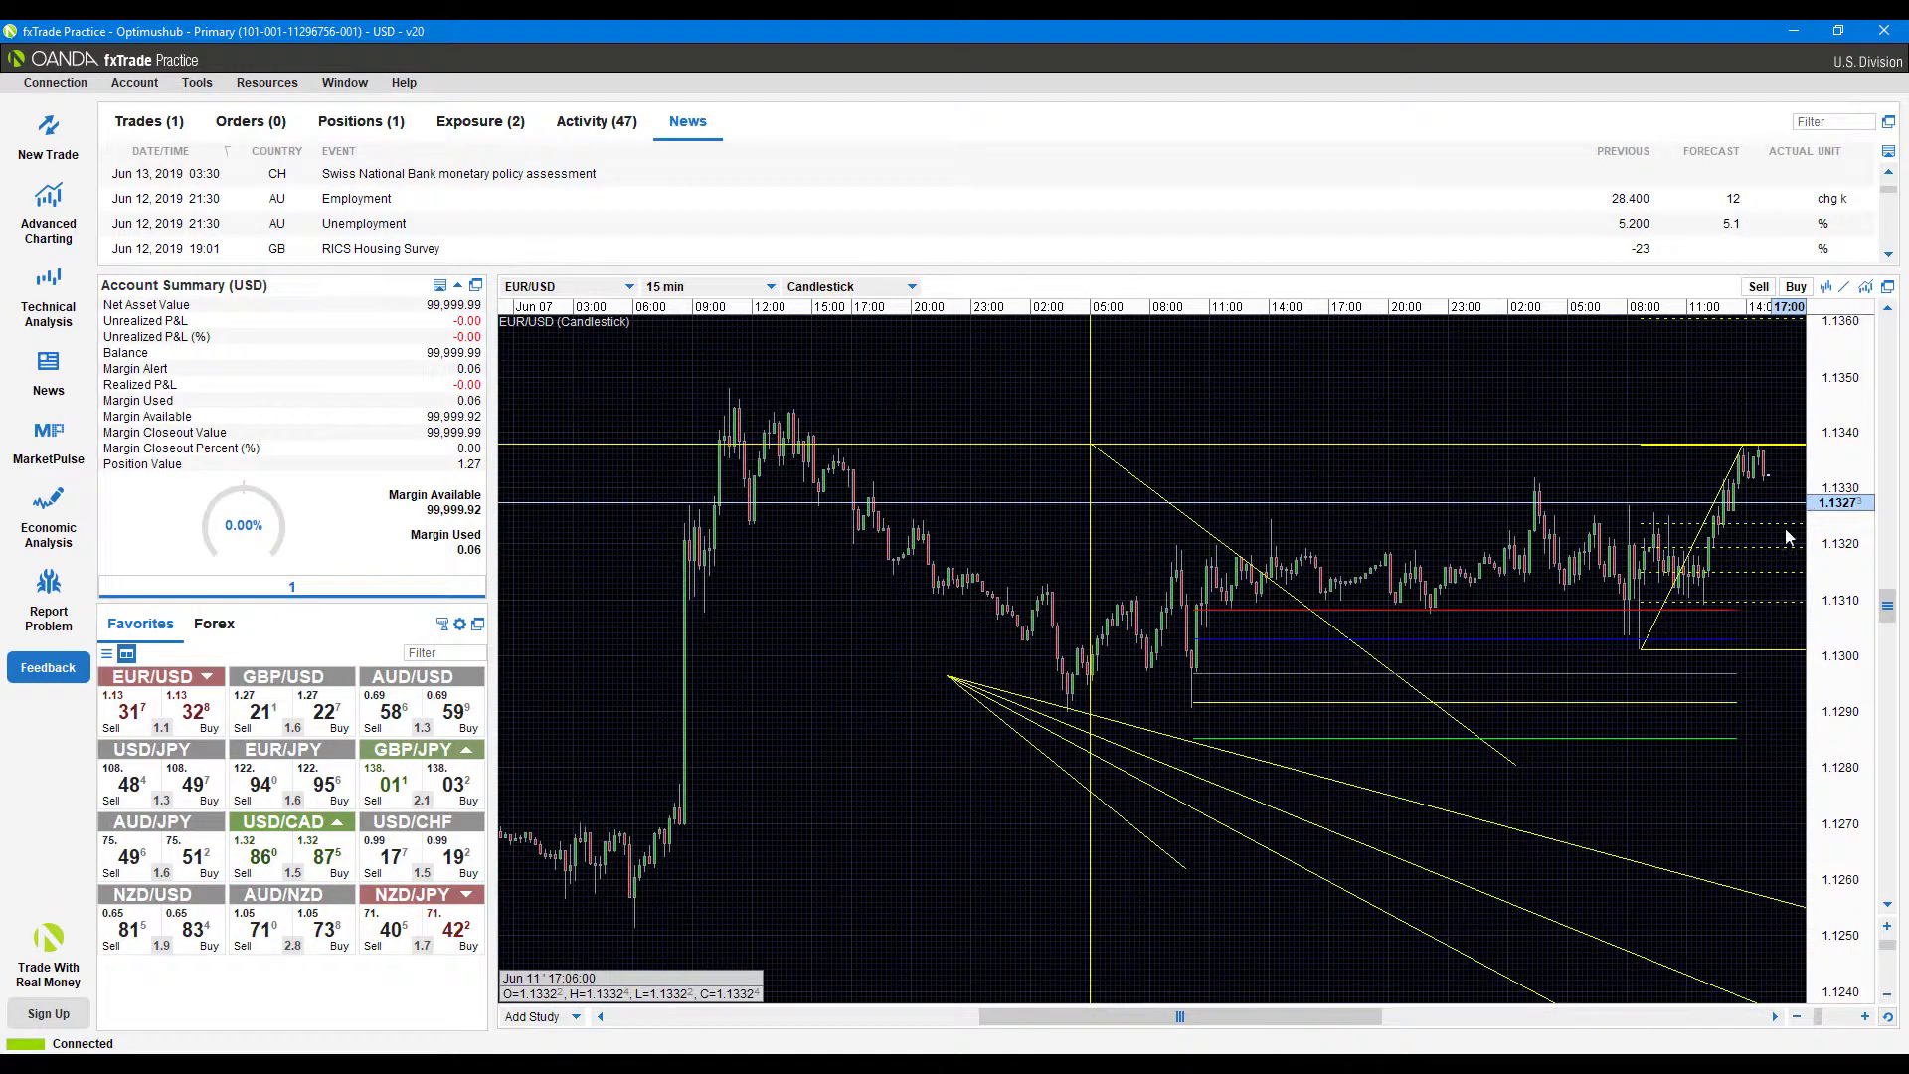
# - Bring up the horizontal trendline's options, then turn numbered drawing labels on and off again
pyautogui.rightClick(1518, 450)
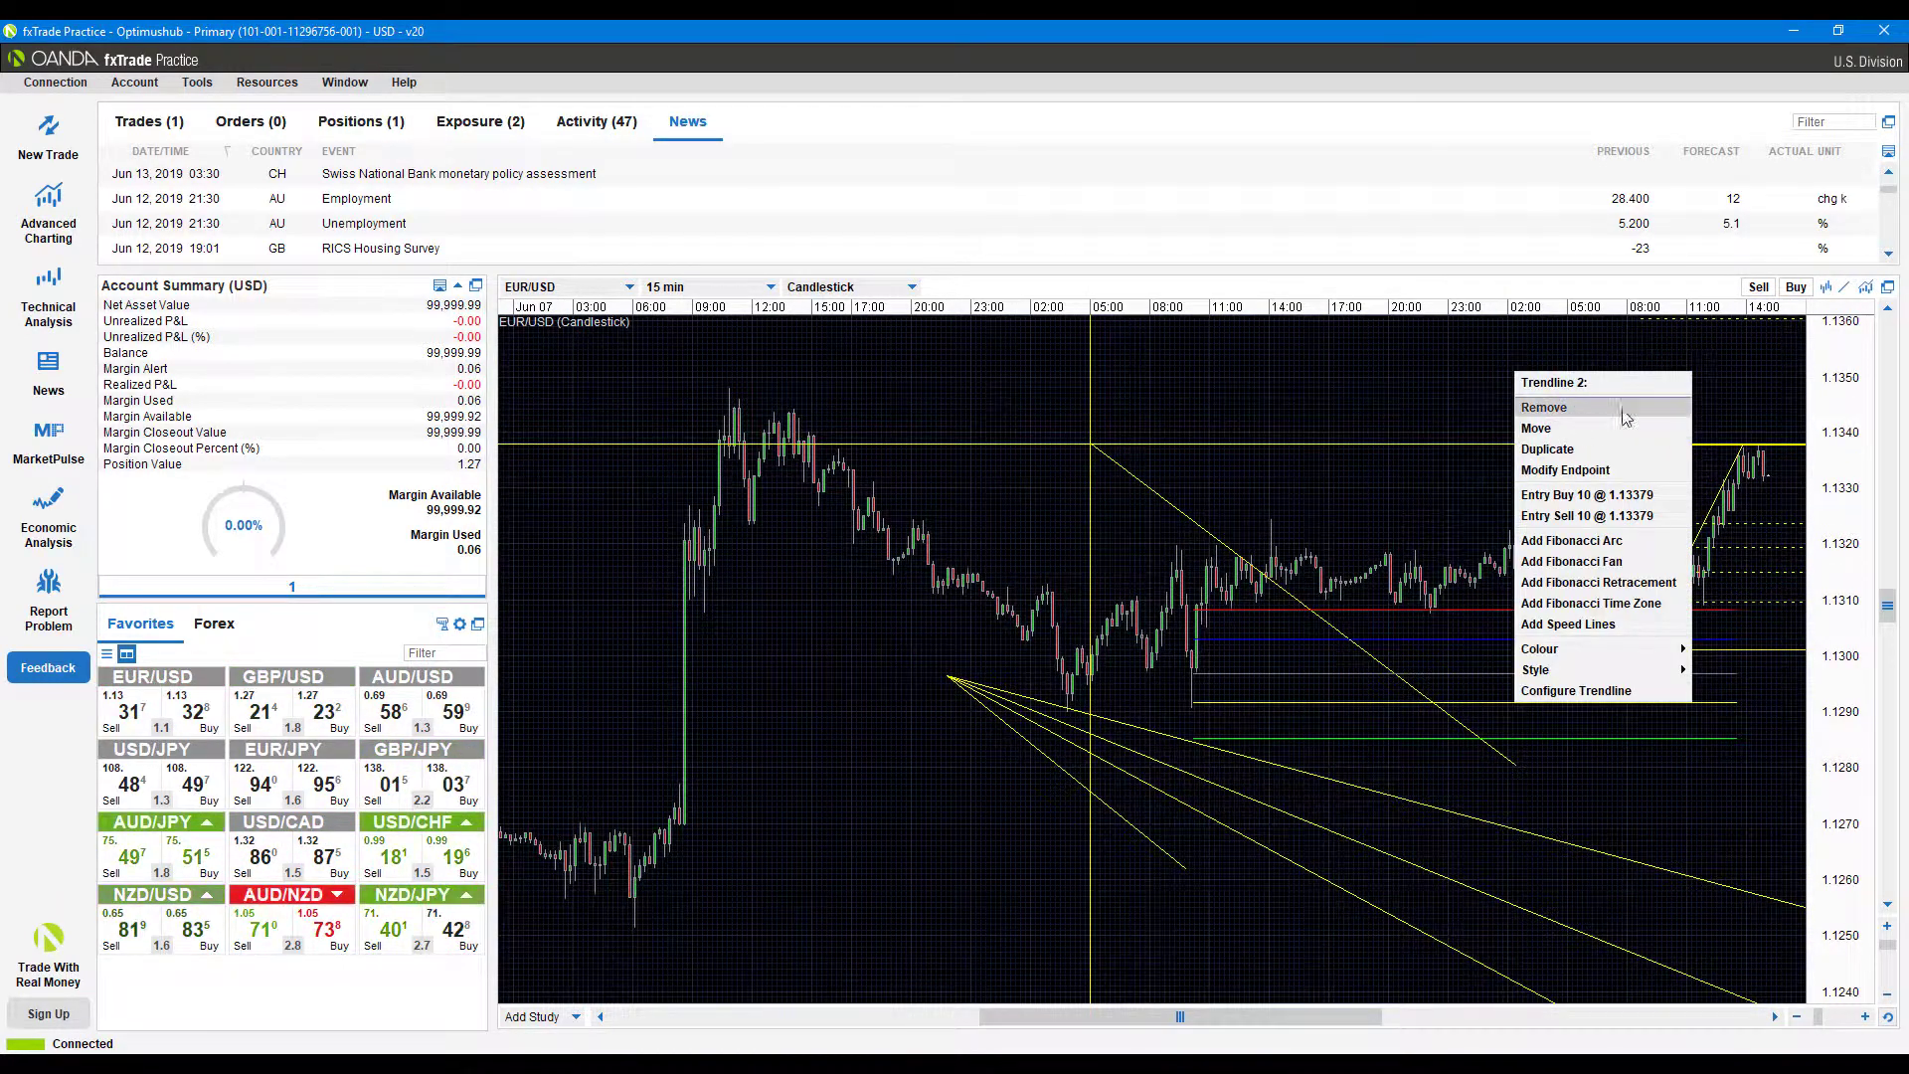
pyautogui.click(1845, 289)
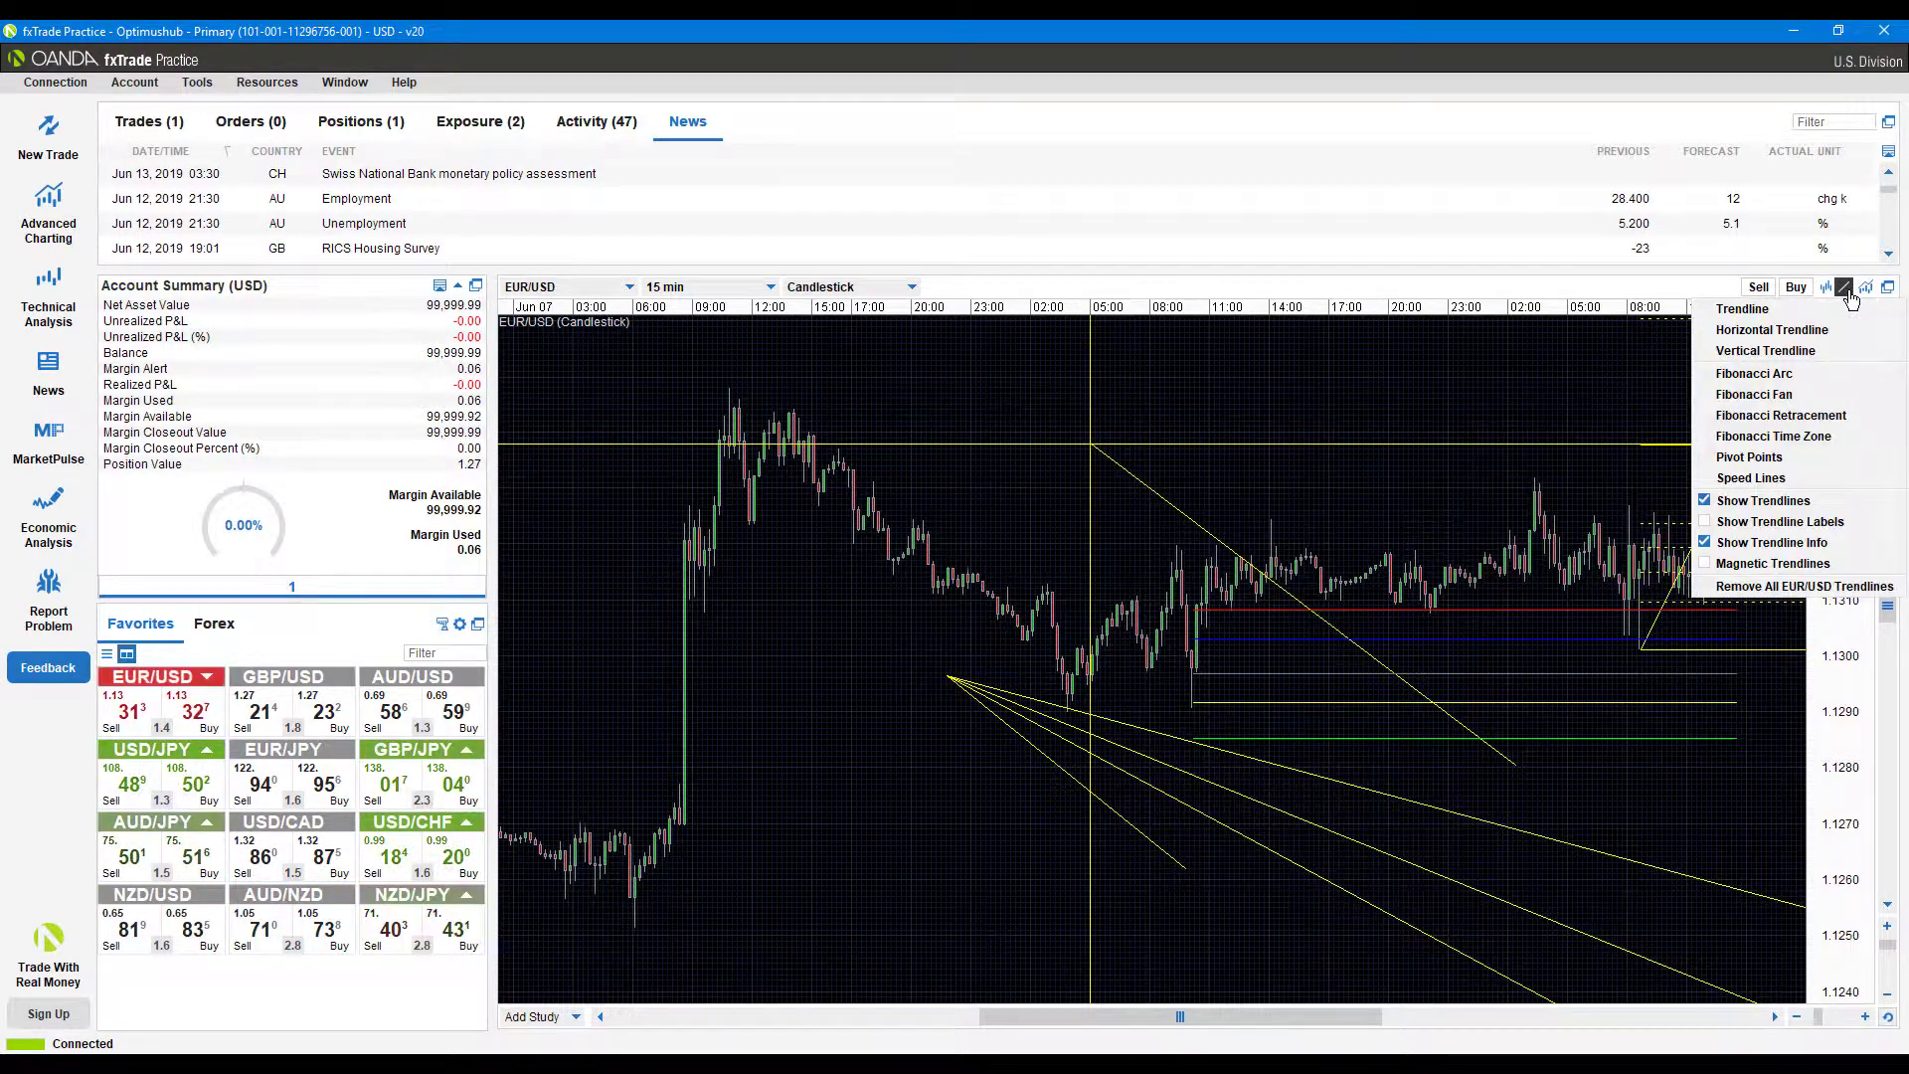
pyautogui.click(1767, 525)
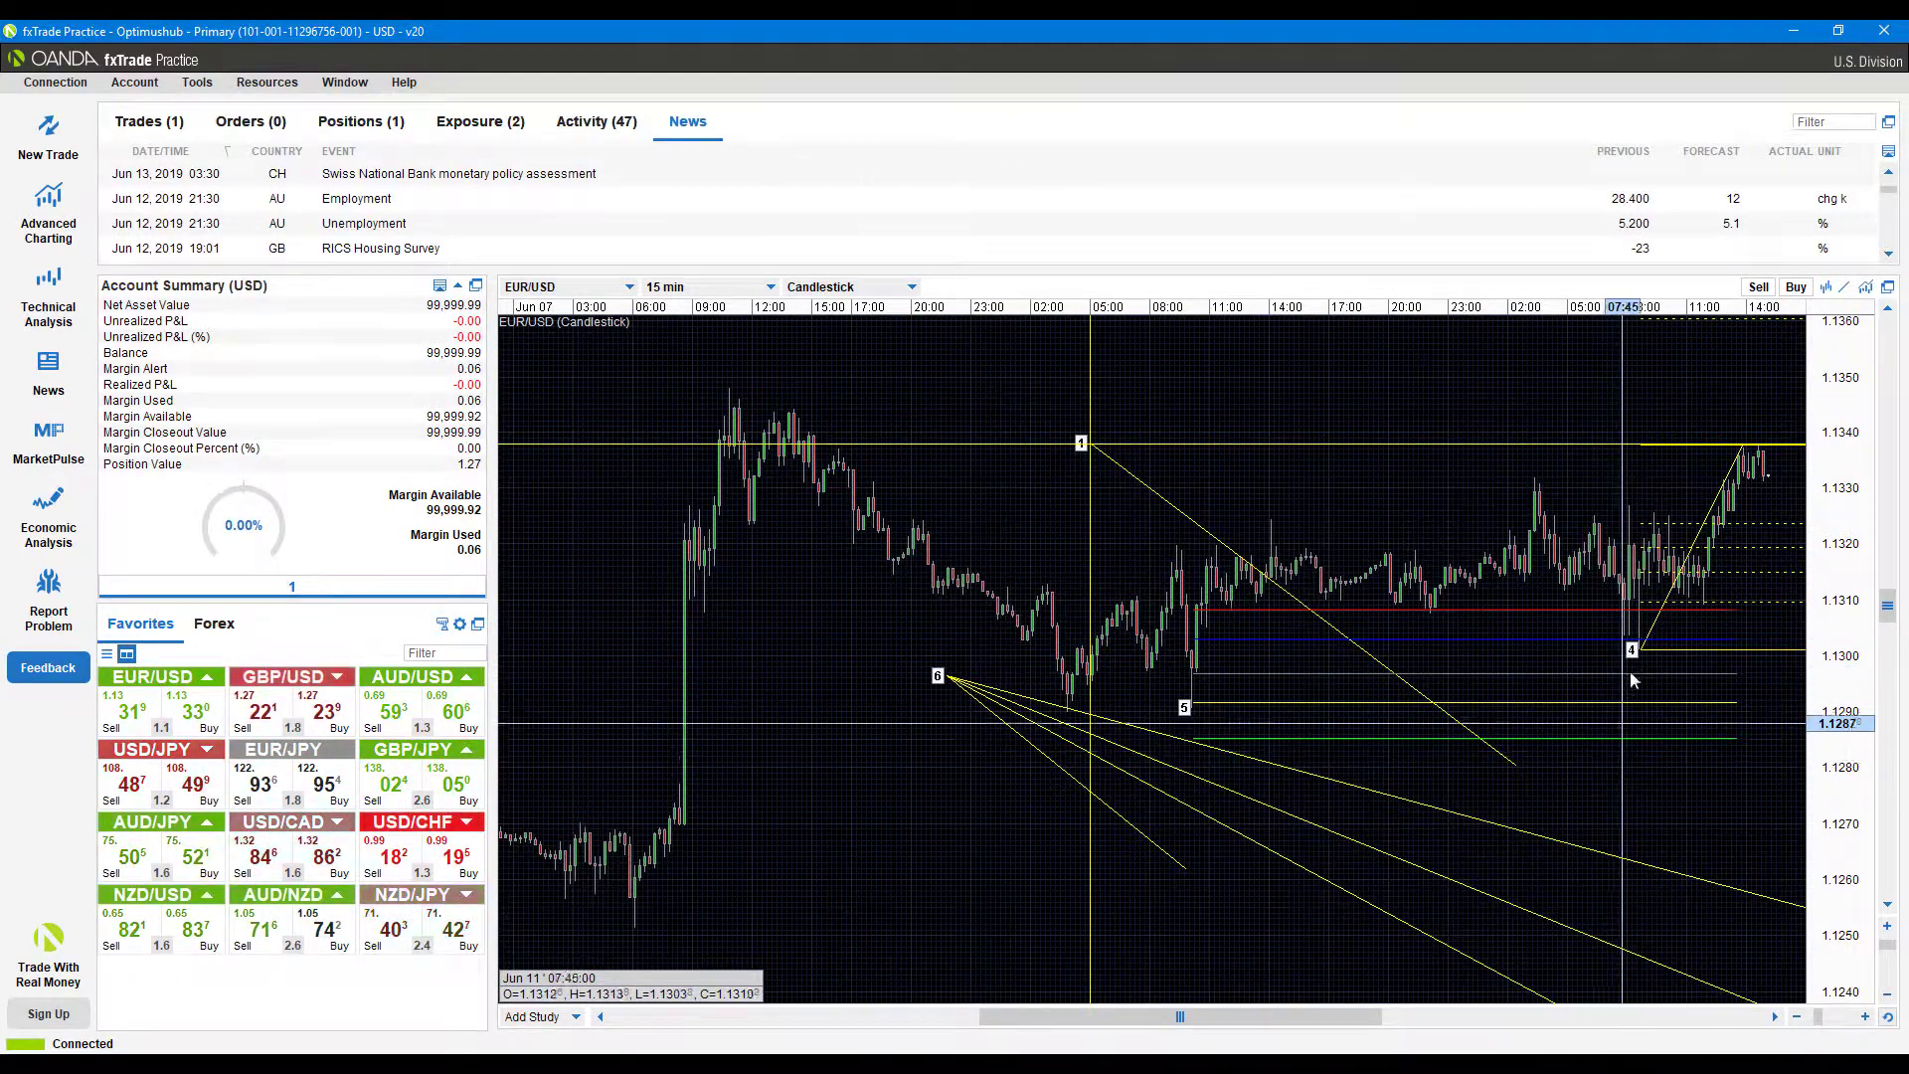
pyautogui.click(1845, 288)
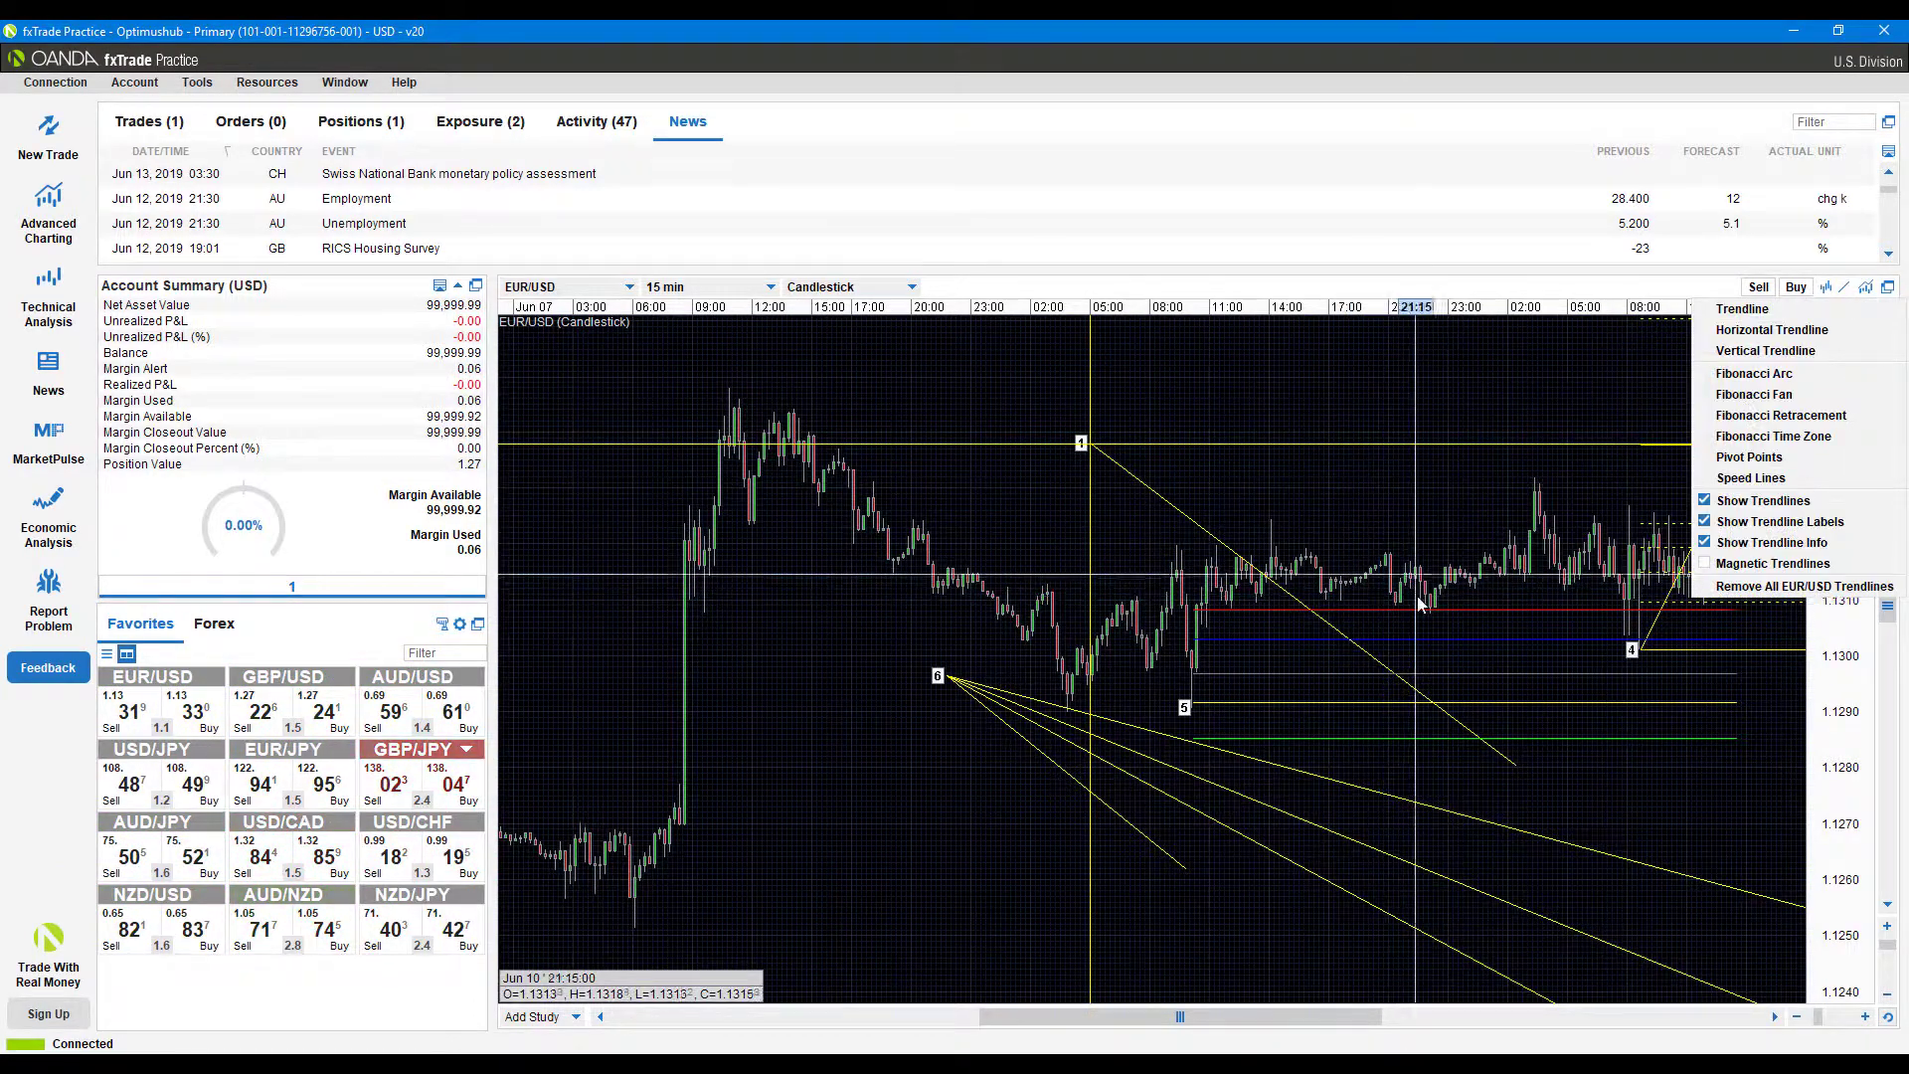
pyautogui.click(1735, 522)
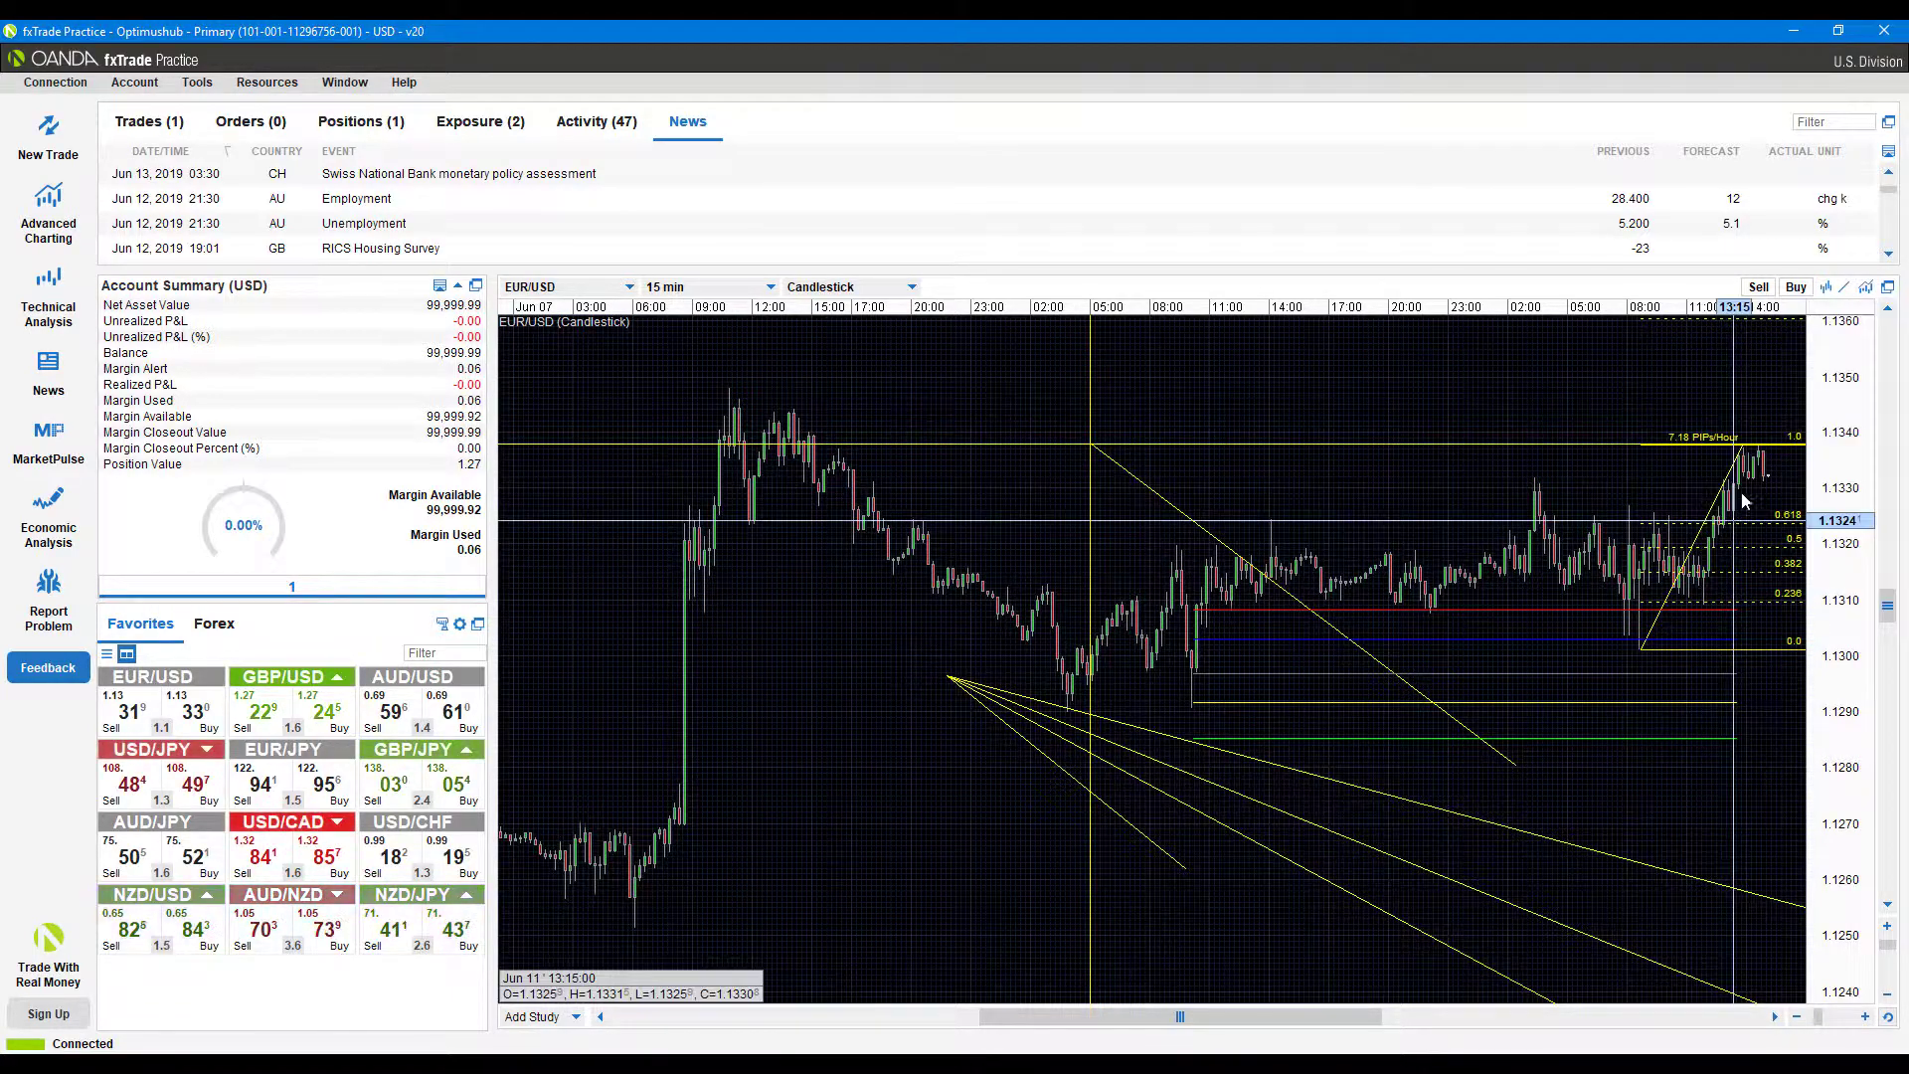
# - Open Trendline Preferences for the horizontal Trendline 2, showing its Yellow colour
pyautogui.rightClick(1464, 442)
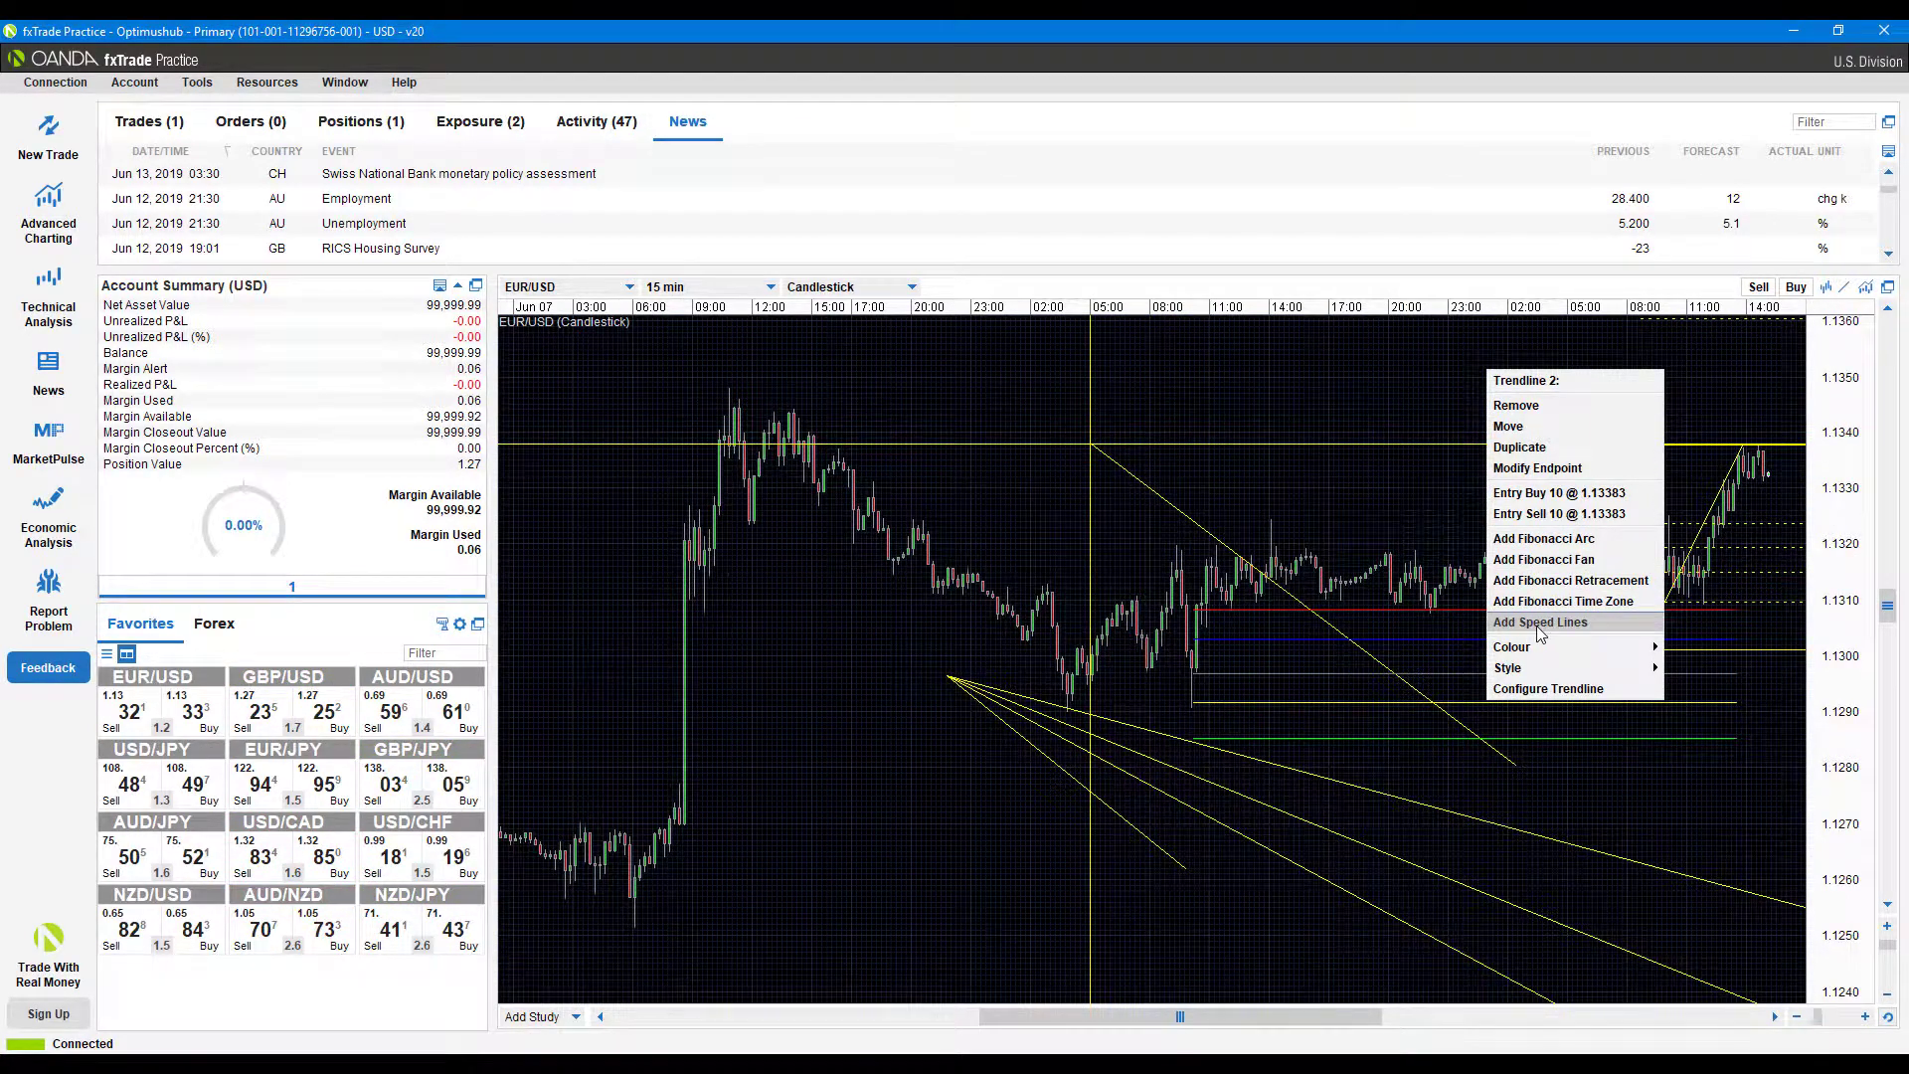
pyautogui.moveTo(1563, 659)
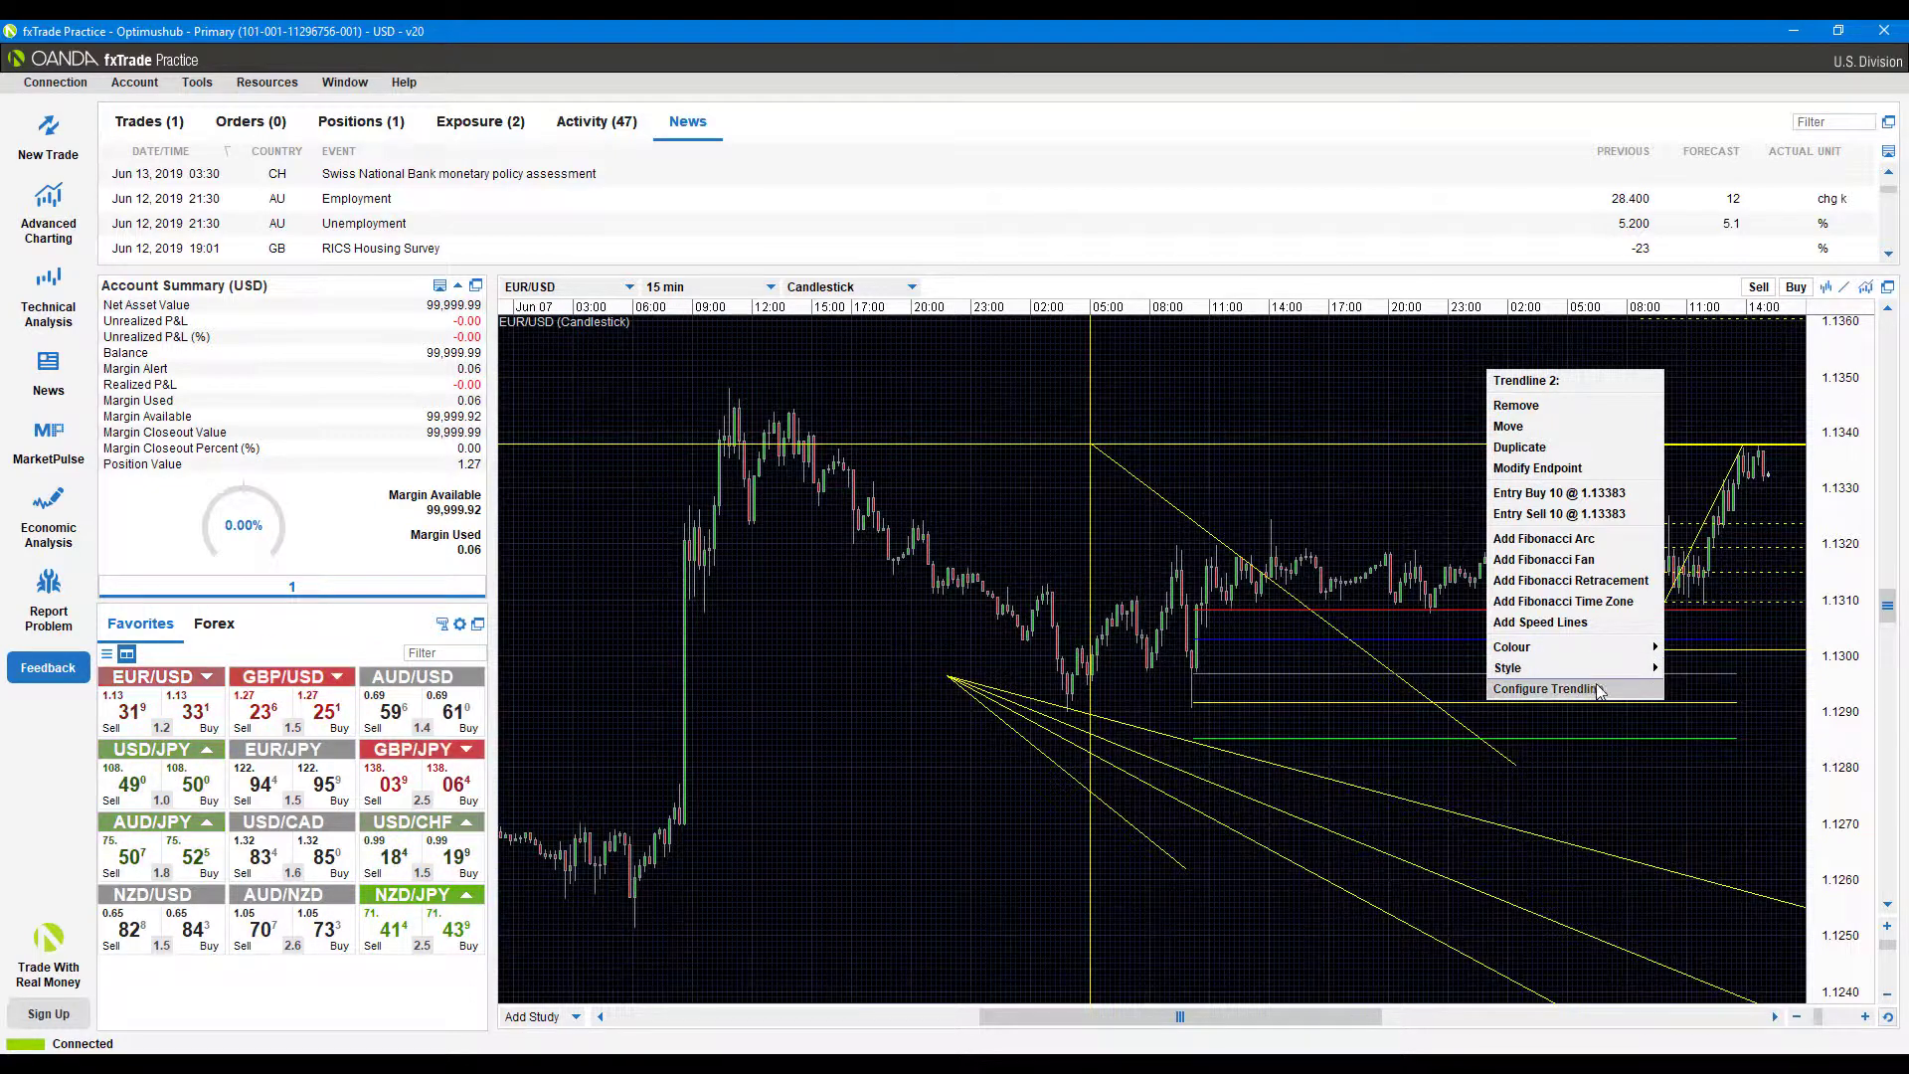
pyautogui.click(1544, 688)
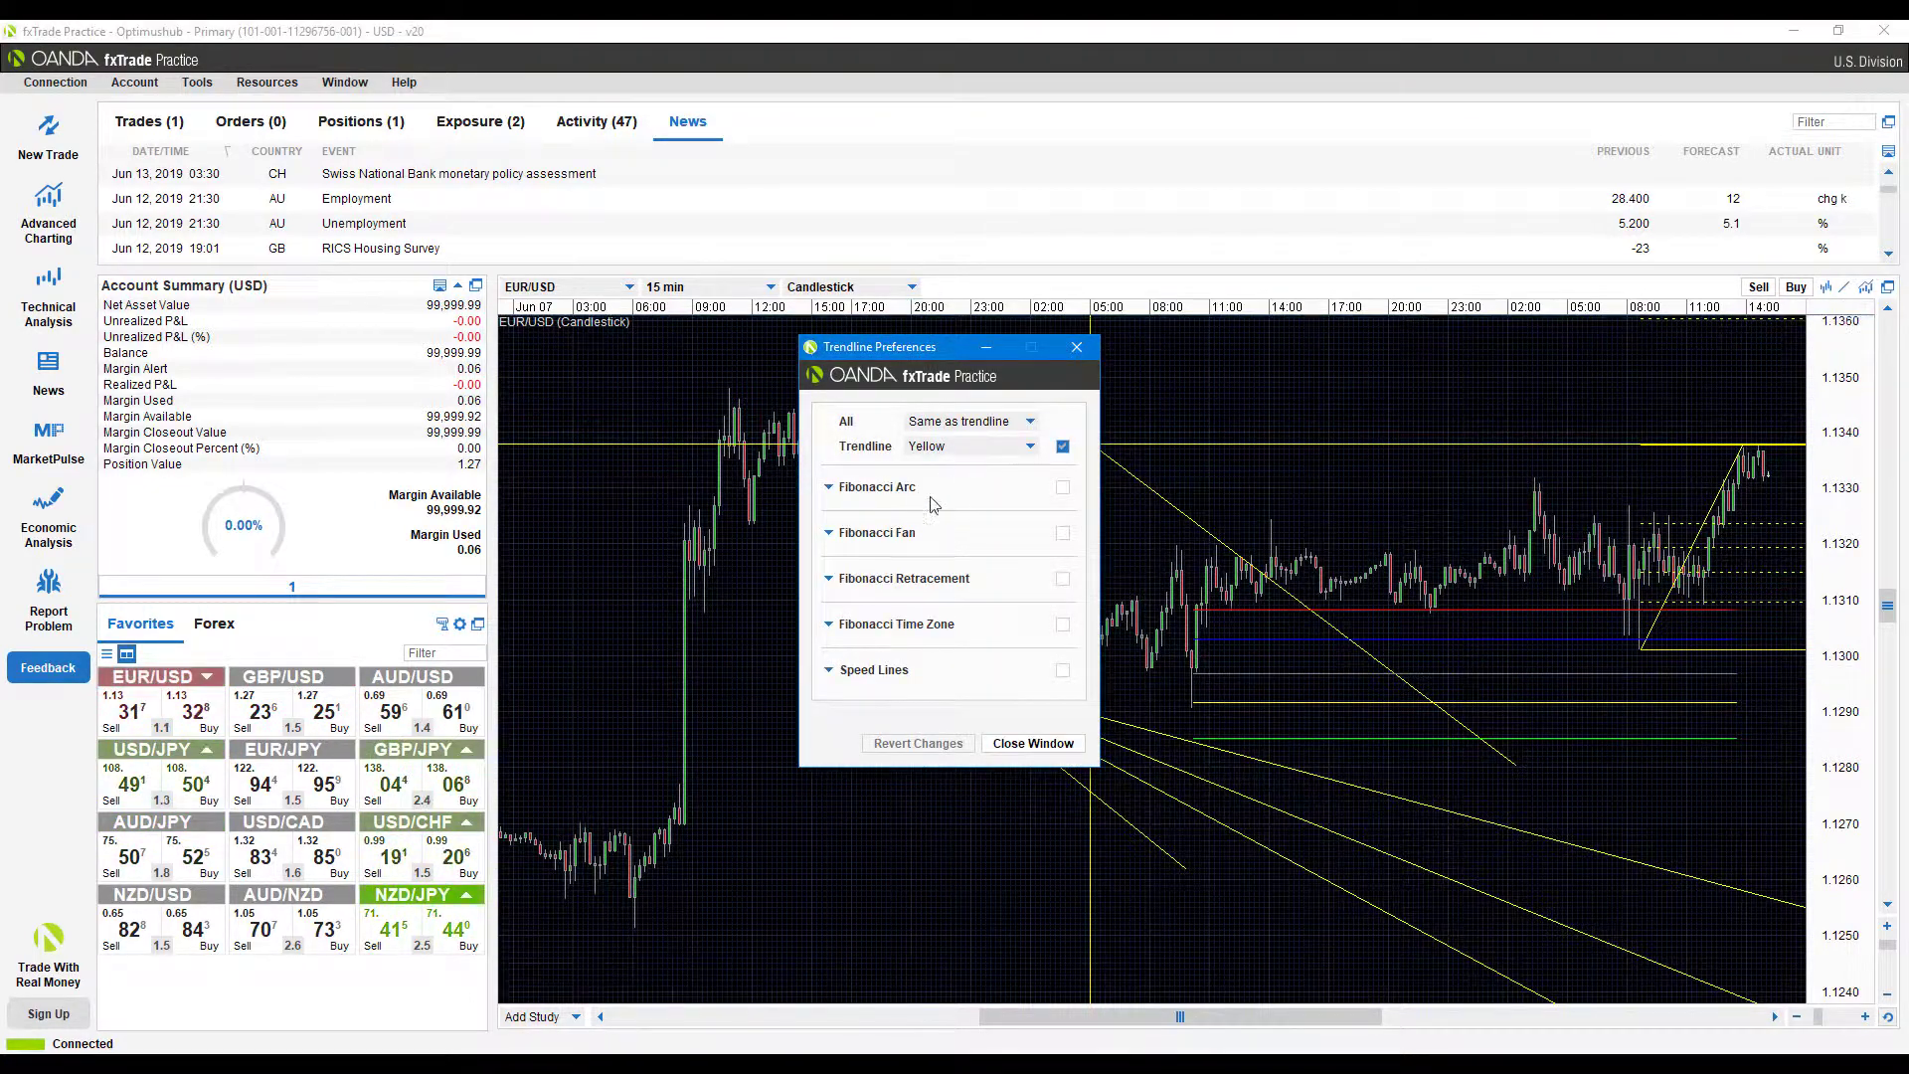
# - Inspect the Fibonacci Arc, Retracement, Speed Lines and Time Zone level colours, then close unchanged
pyautogui.click(877, 487)
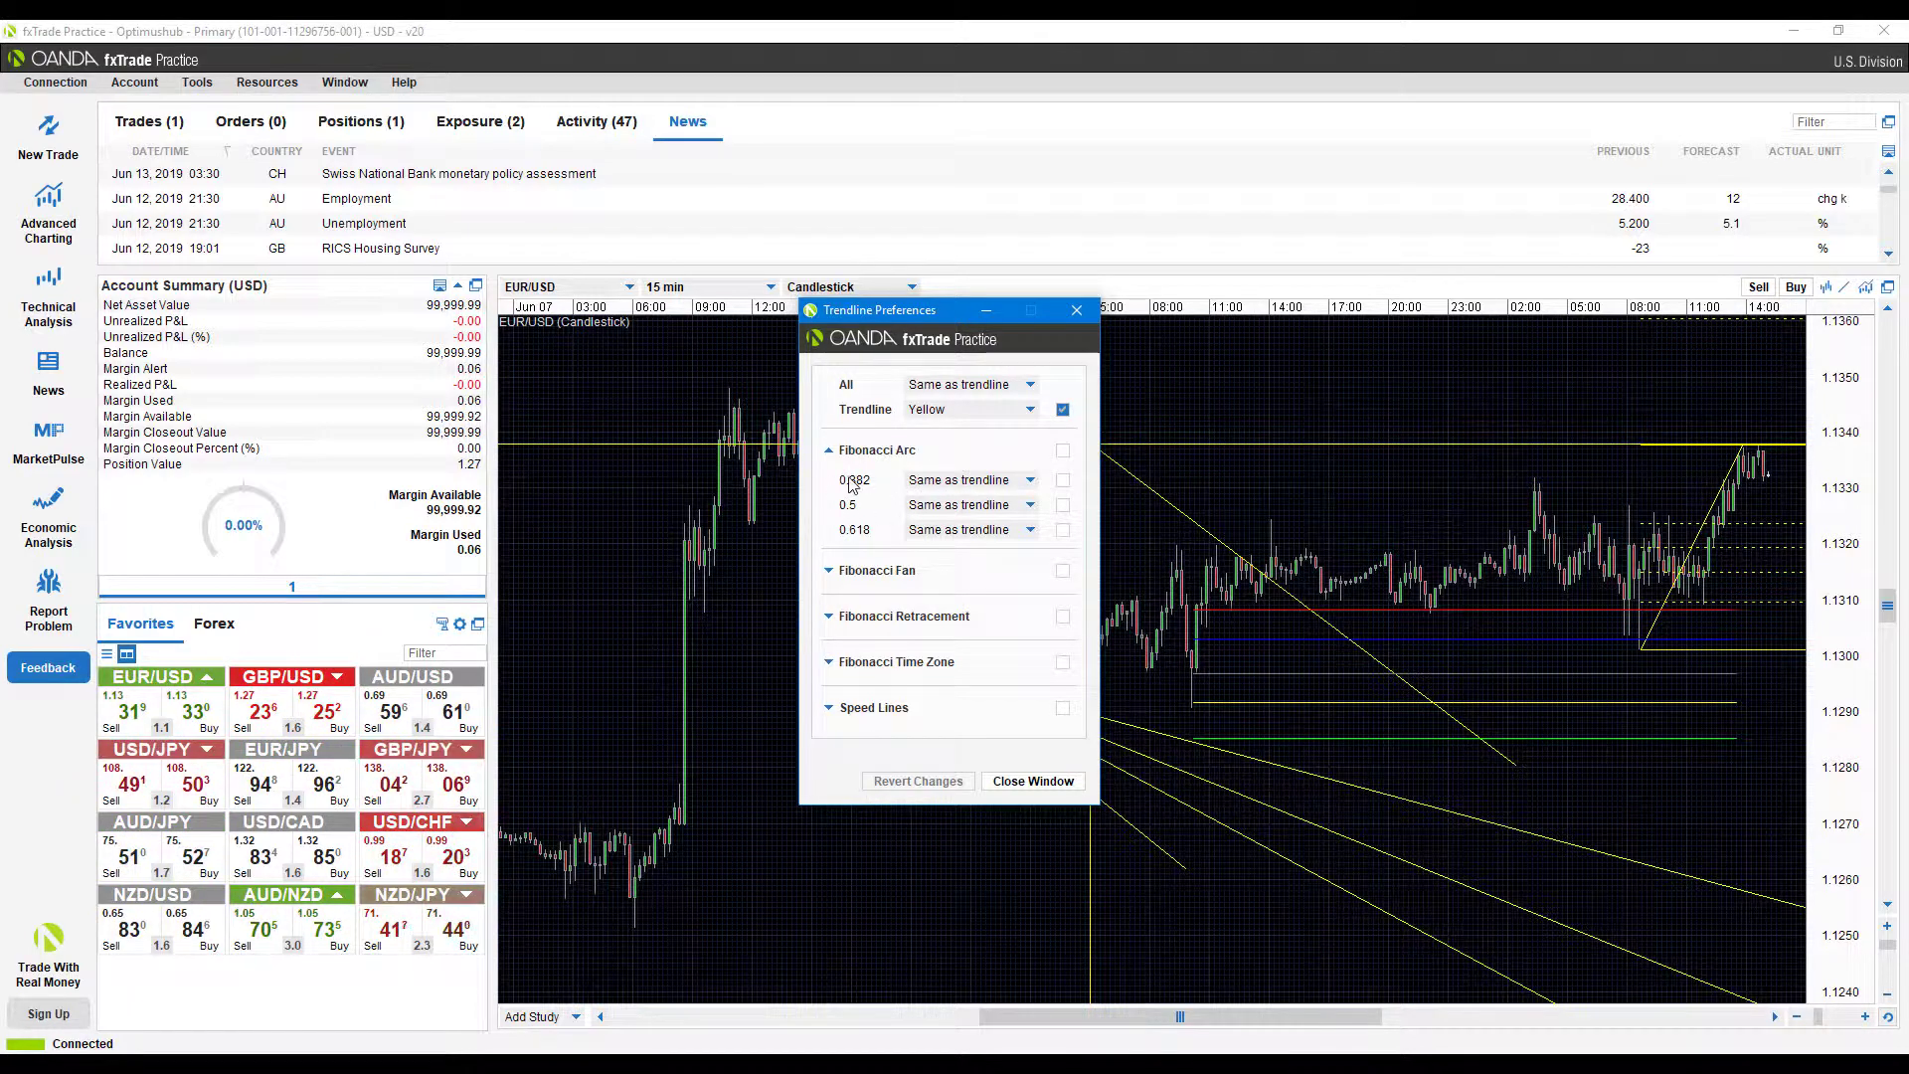
pyautogui.click(907, 617)
pyautogui.click(969, 497)
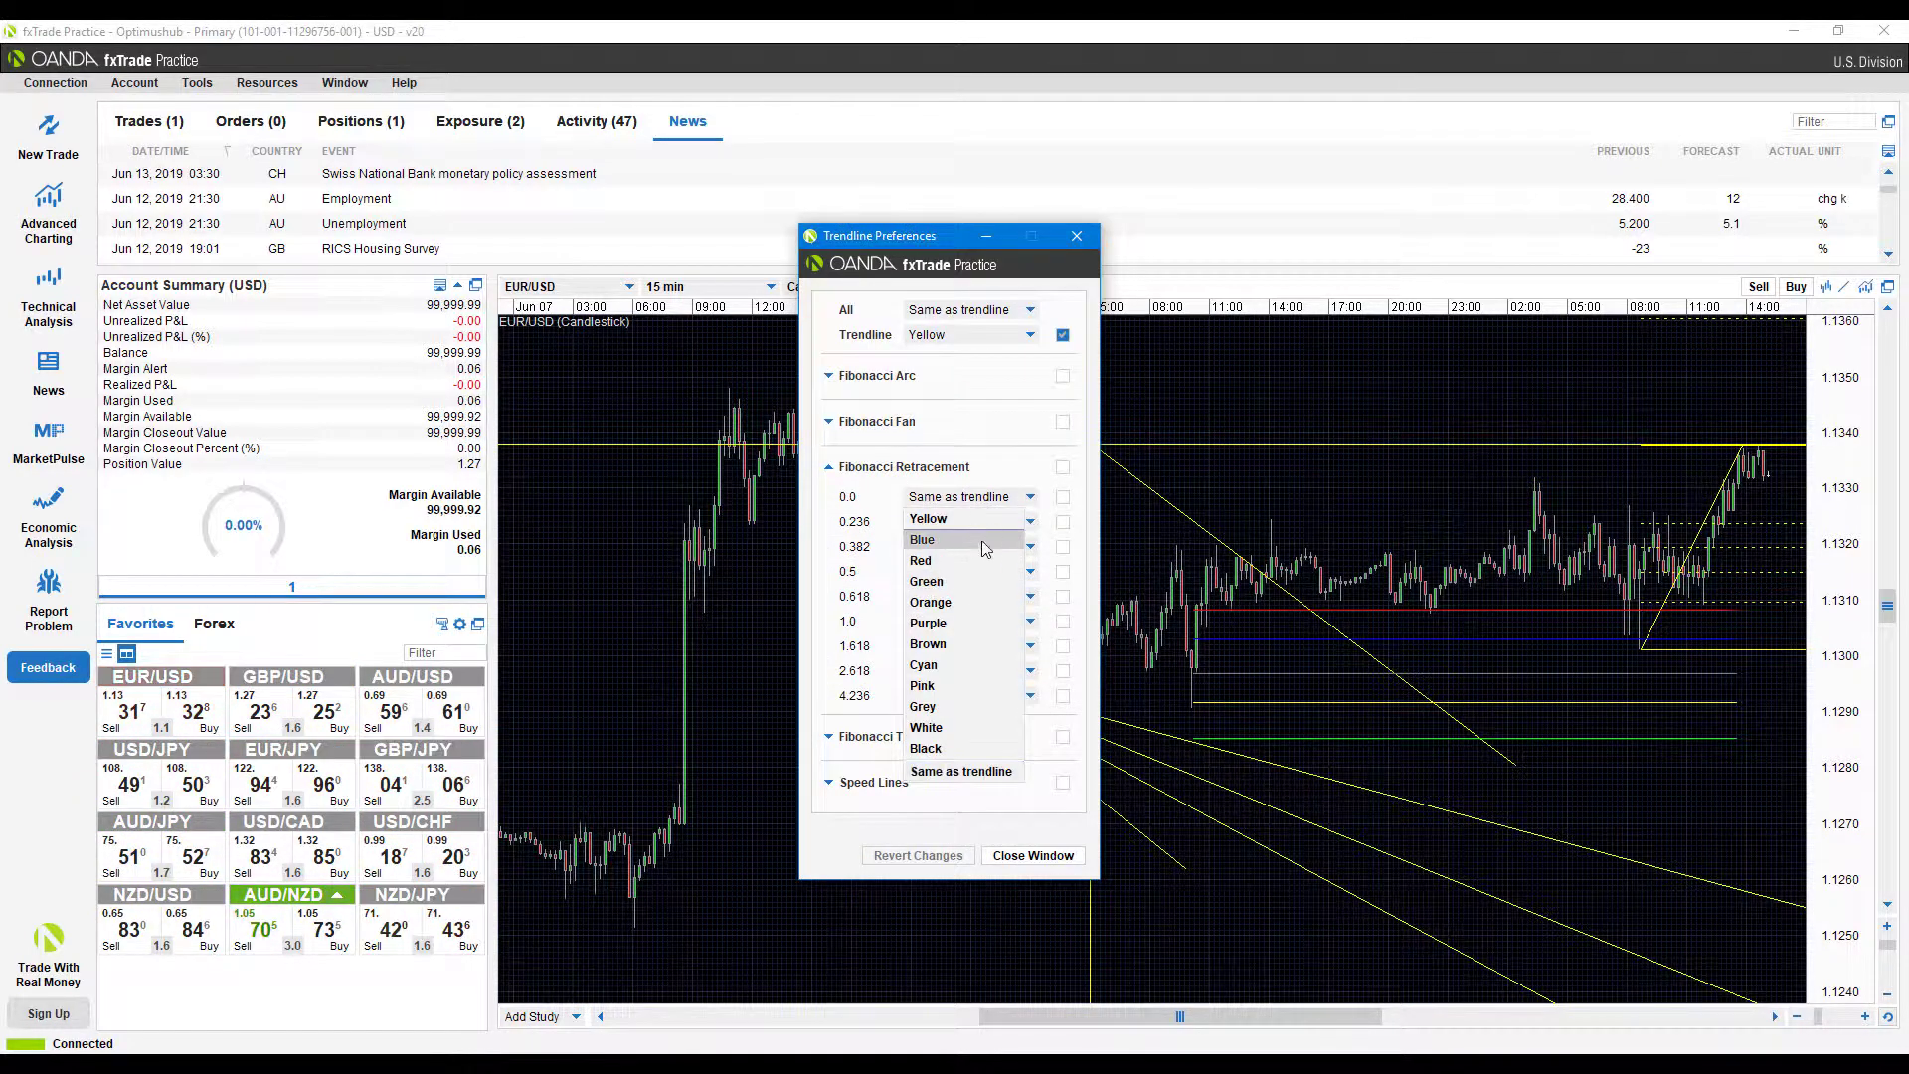
pyautogui.click(1028, 499)
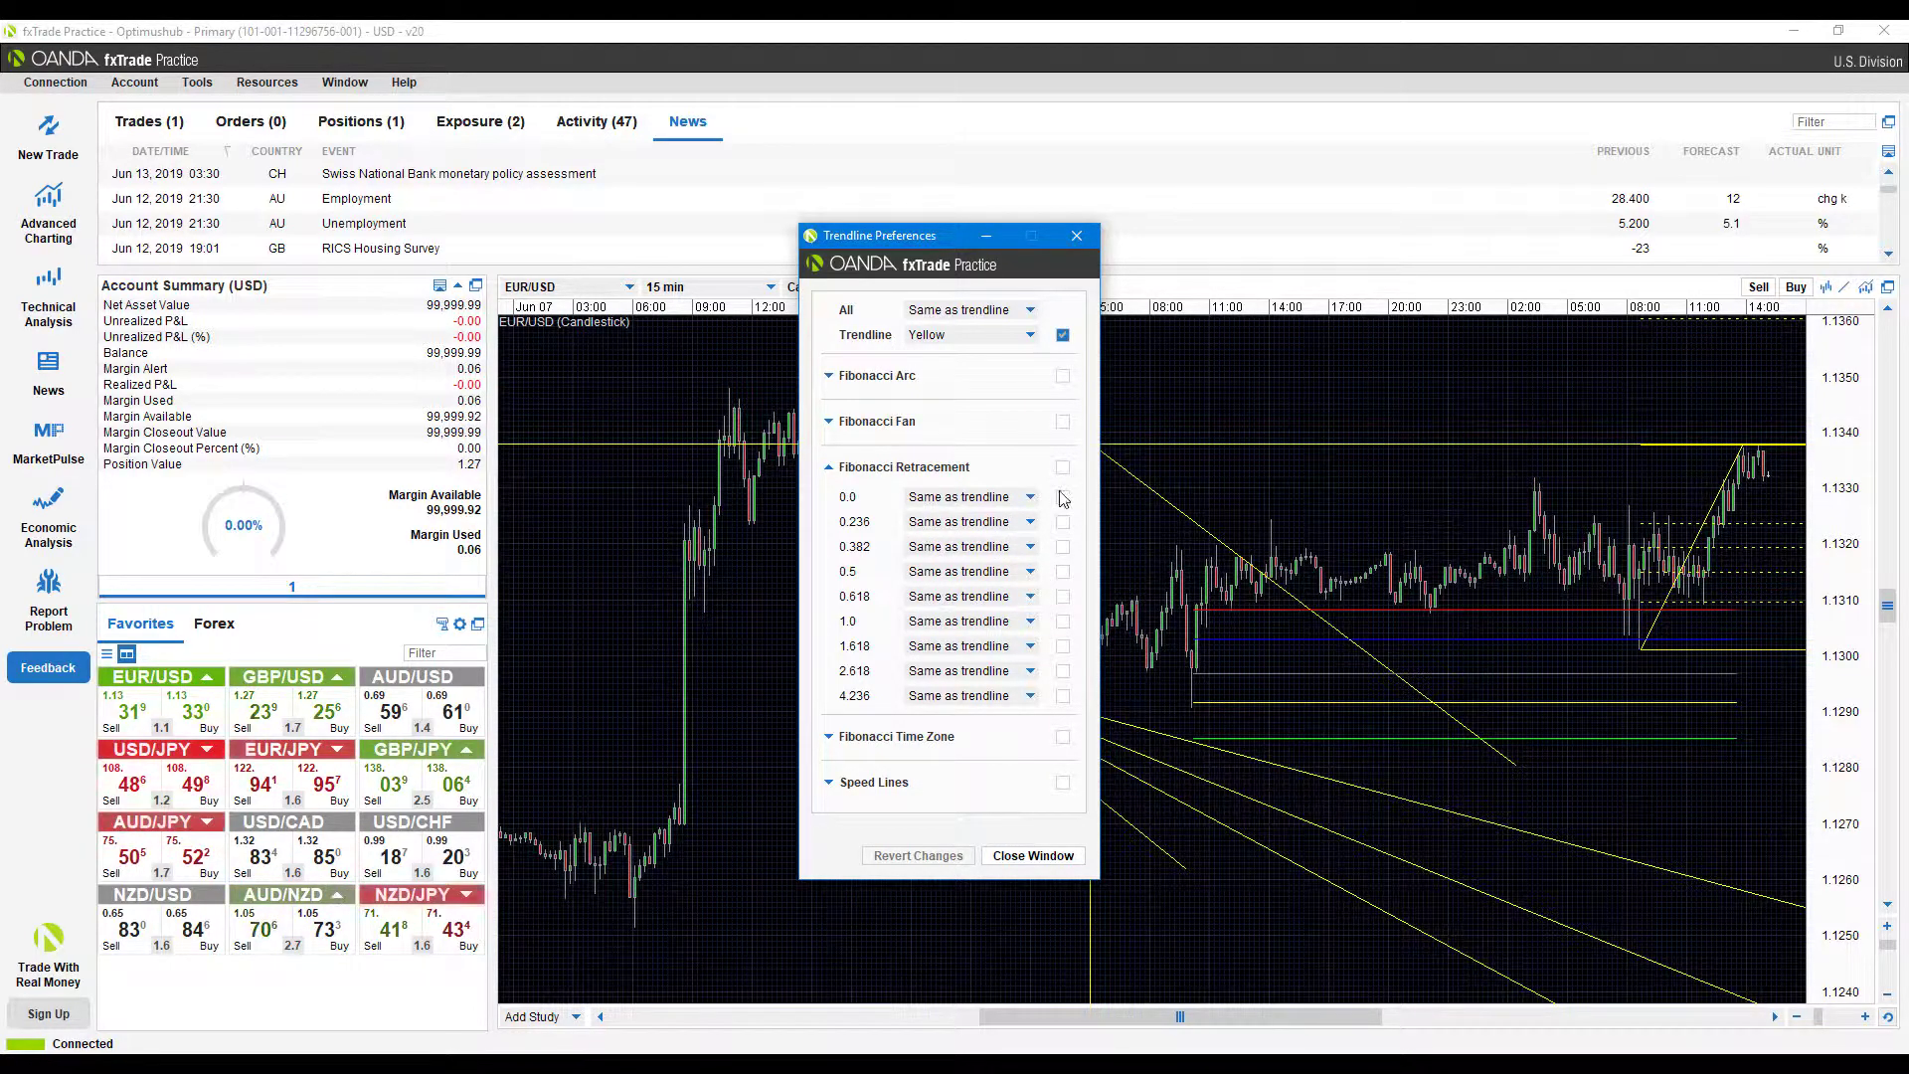
pyautogui.click(859, 783)
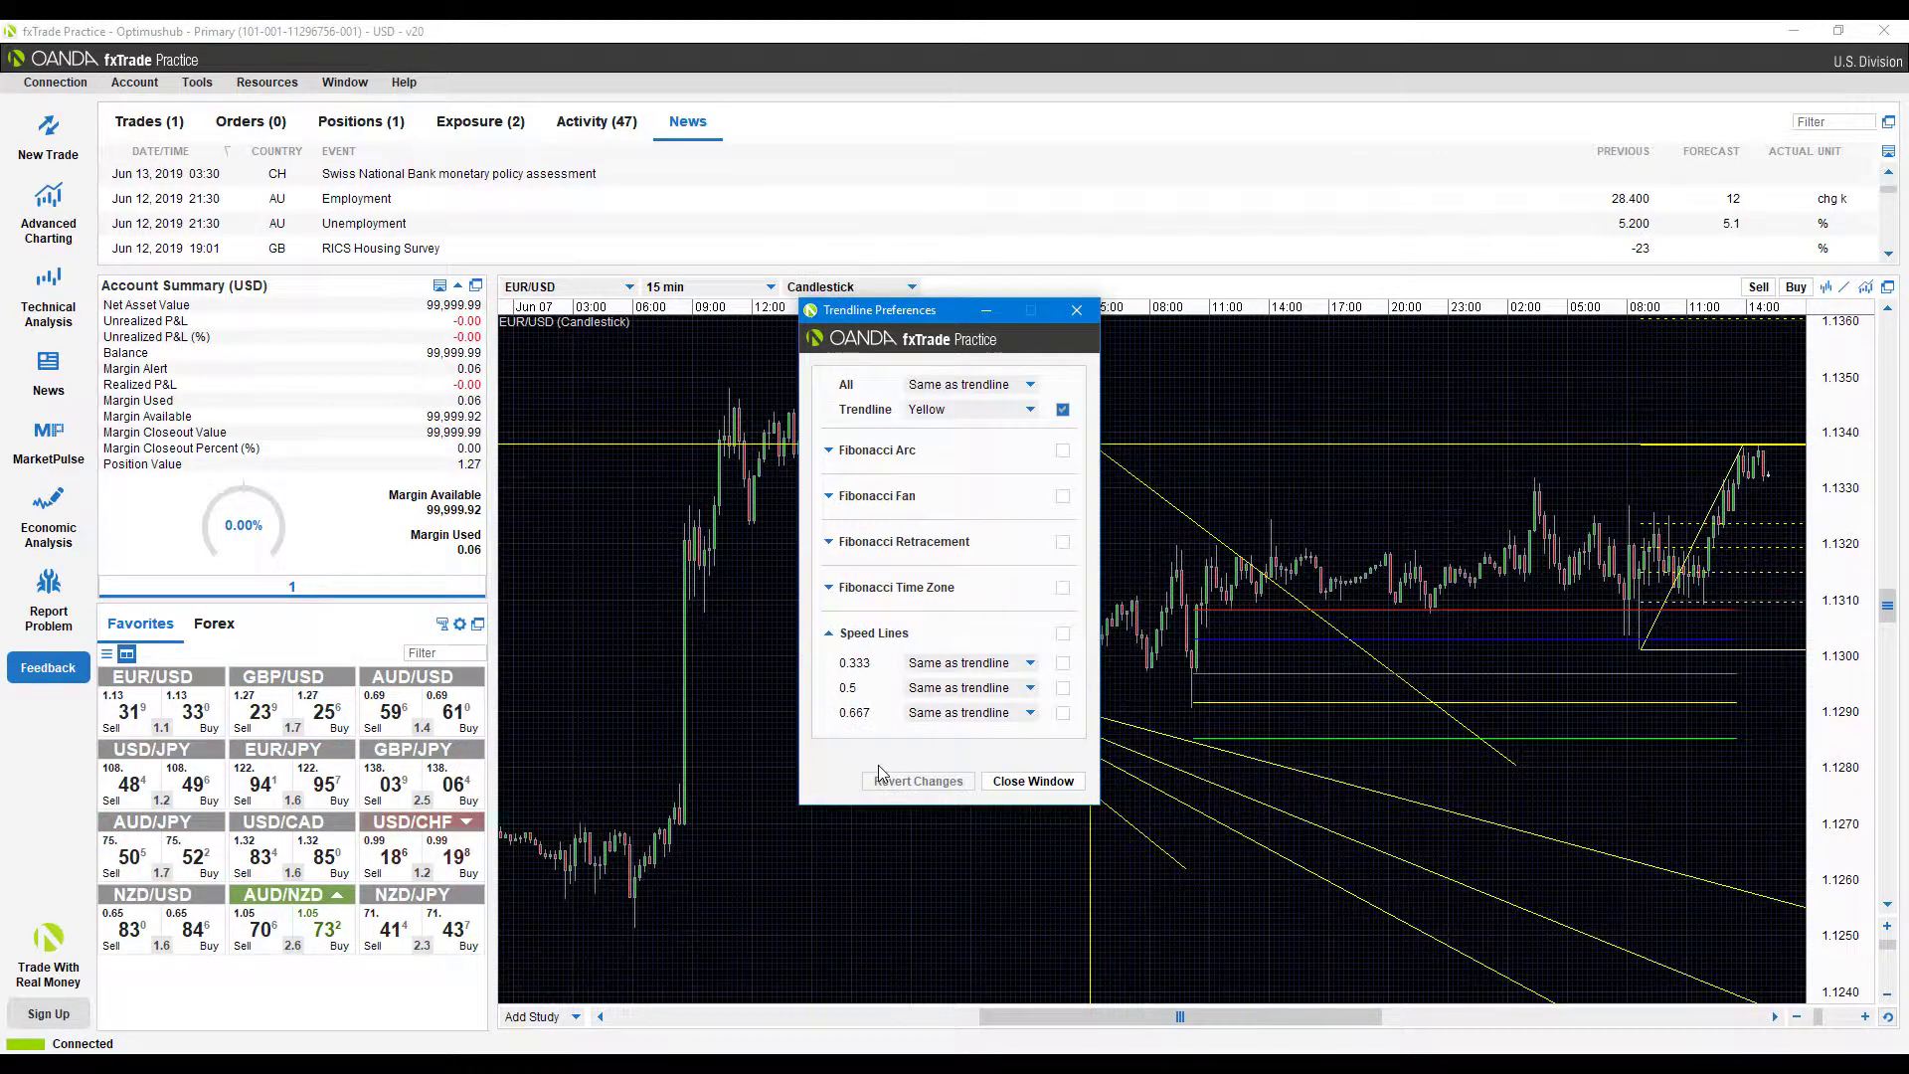
pyautogui.click(857, 590)
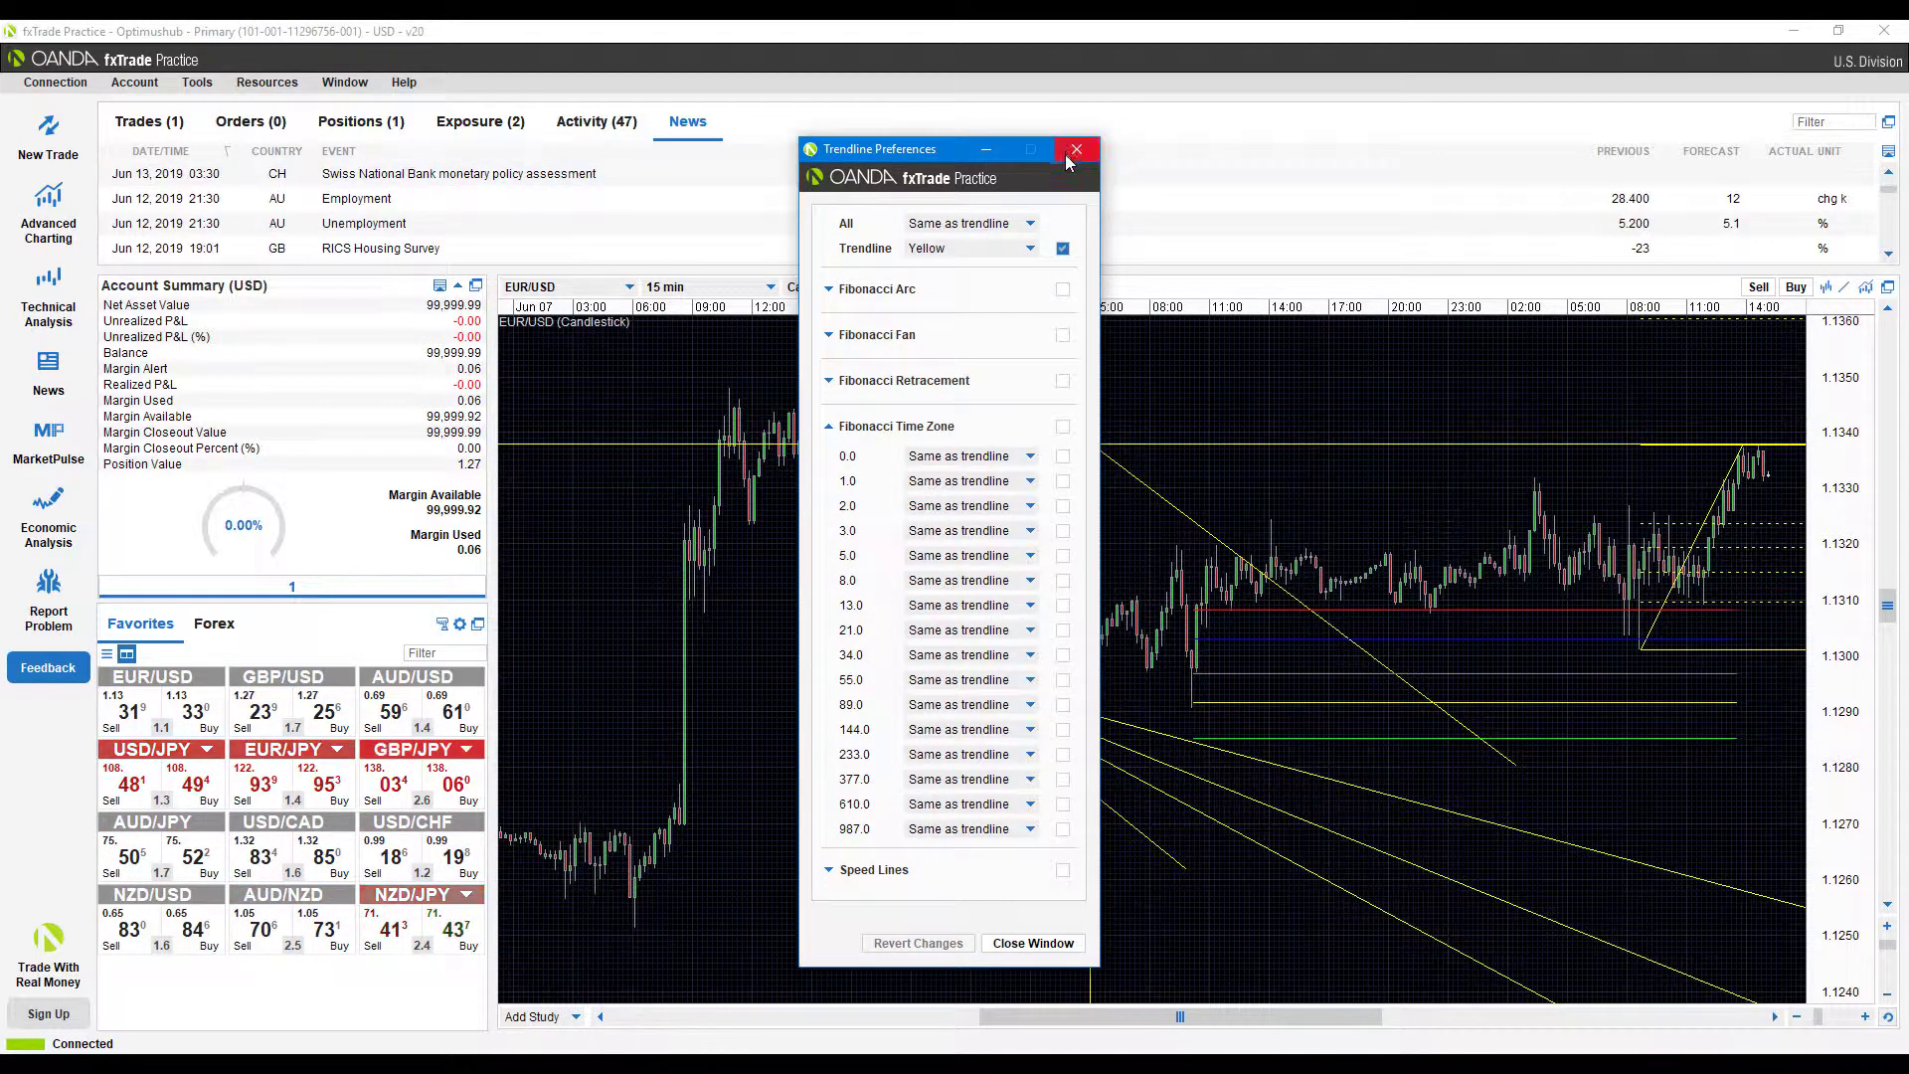
pyautogui.click(986, 152)
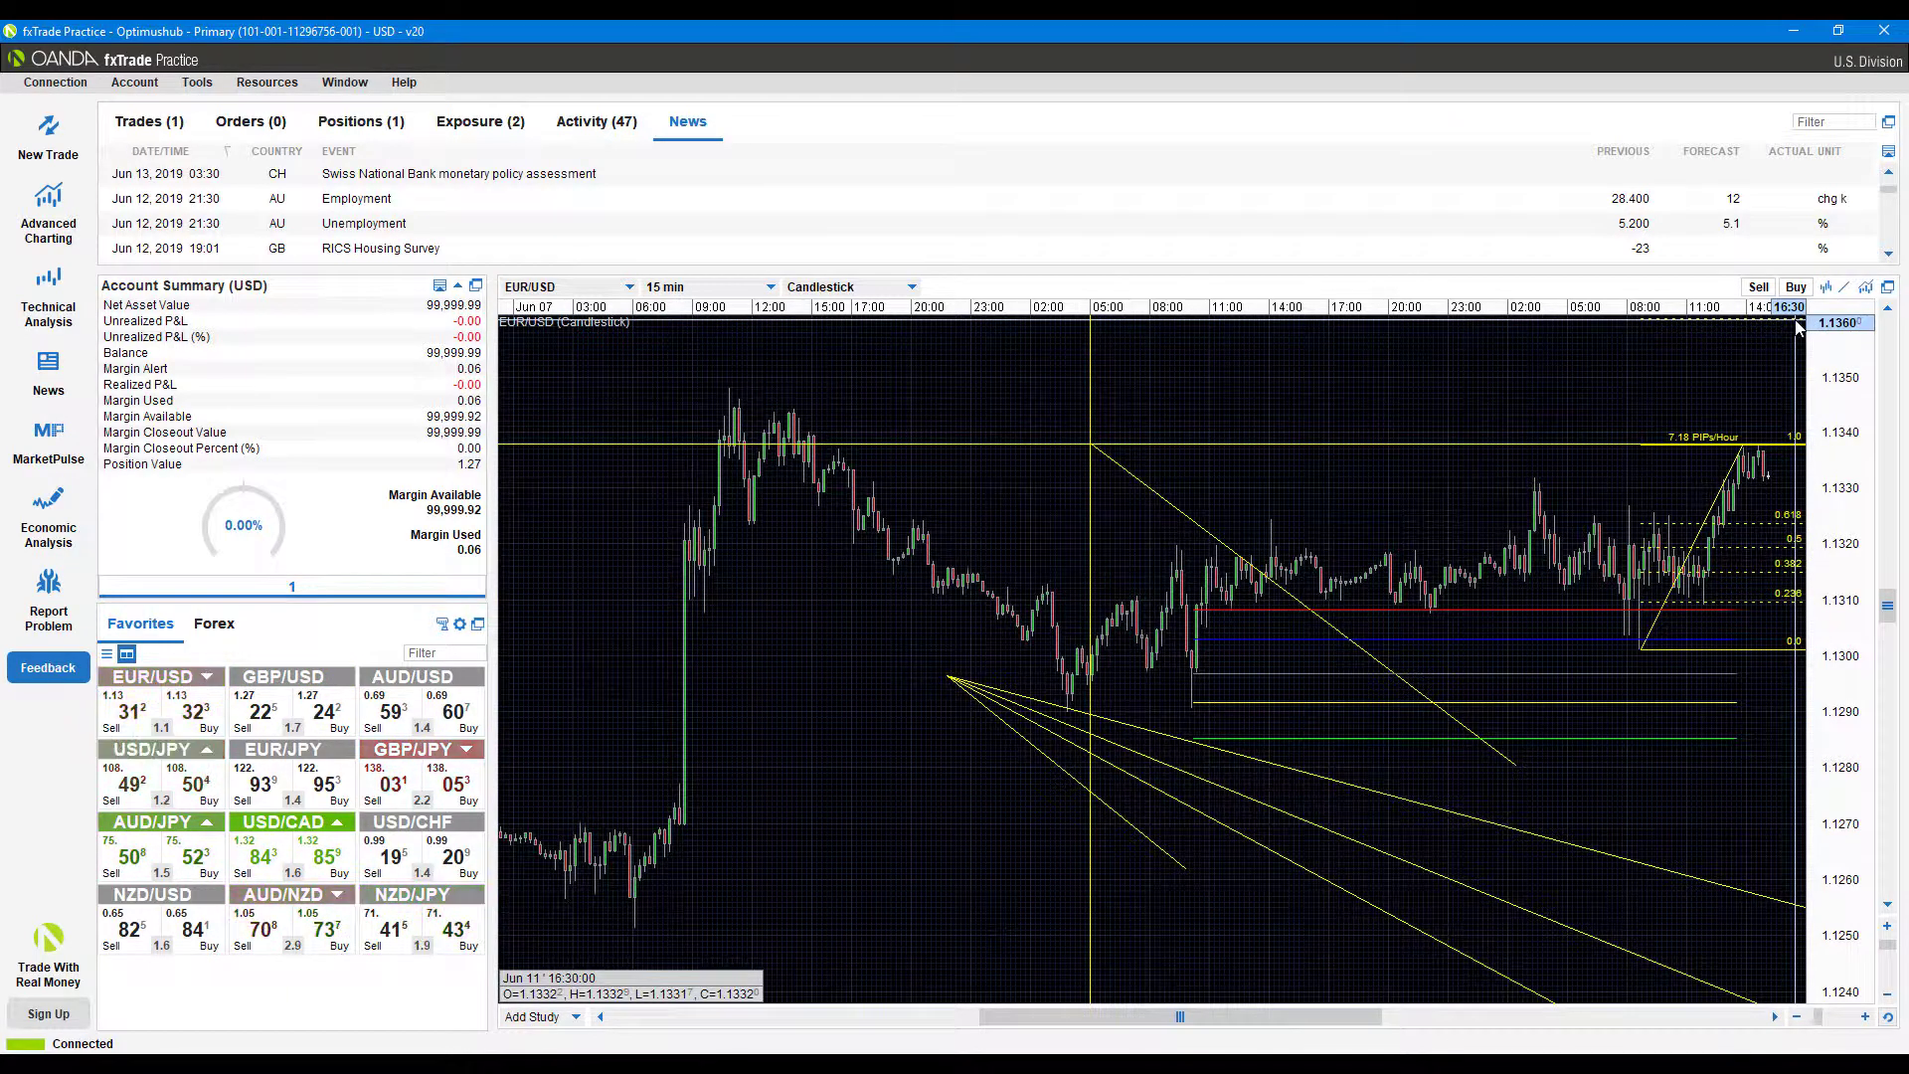
# - Add the High Bid price overlay to the EUR/USD chart
pyautogui.click(557, 1020)
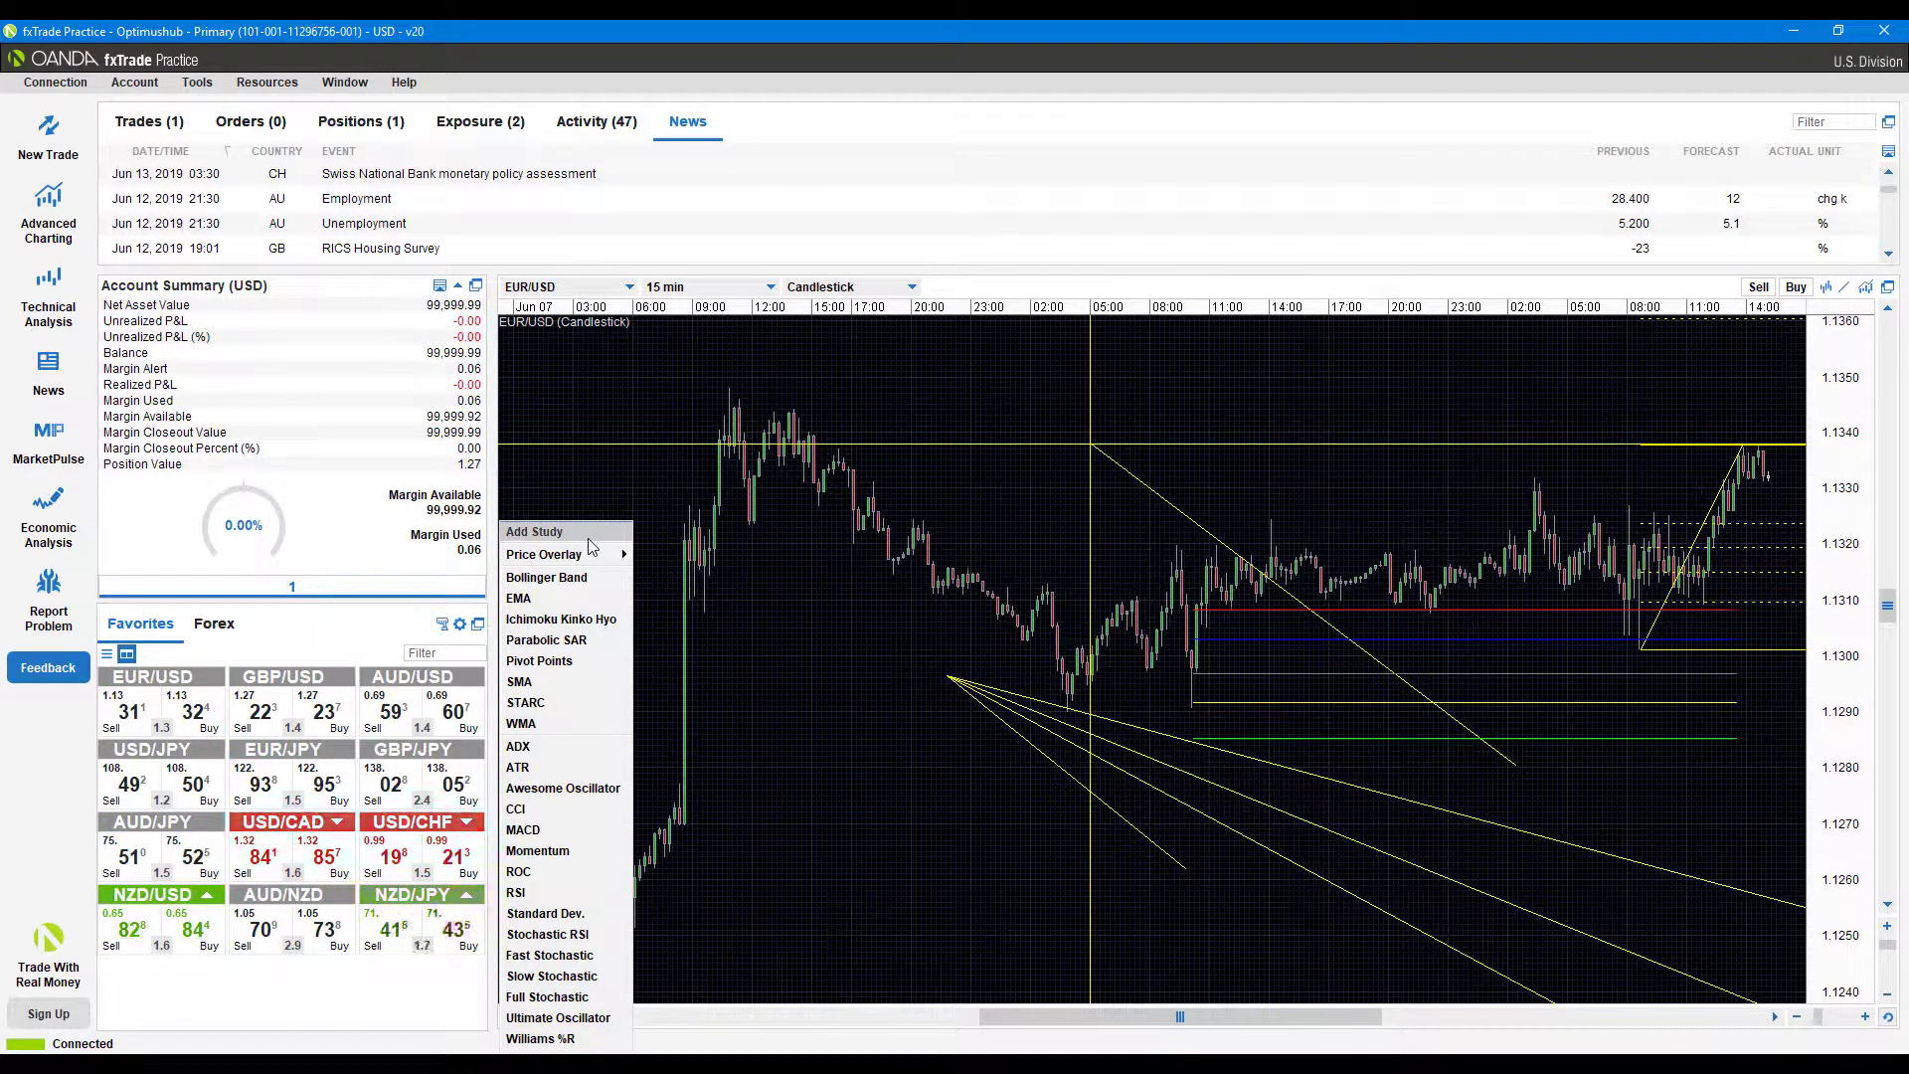
pyautogui.moveTo(611, 564)
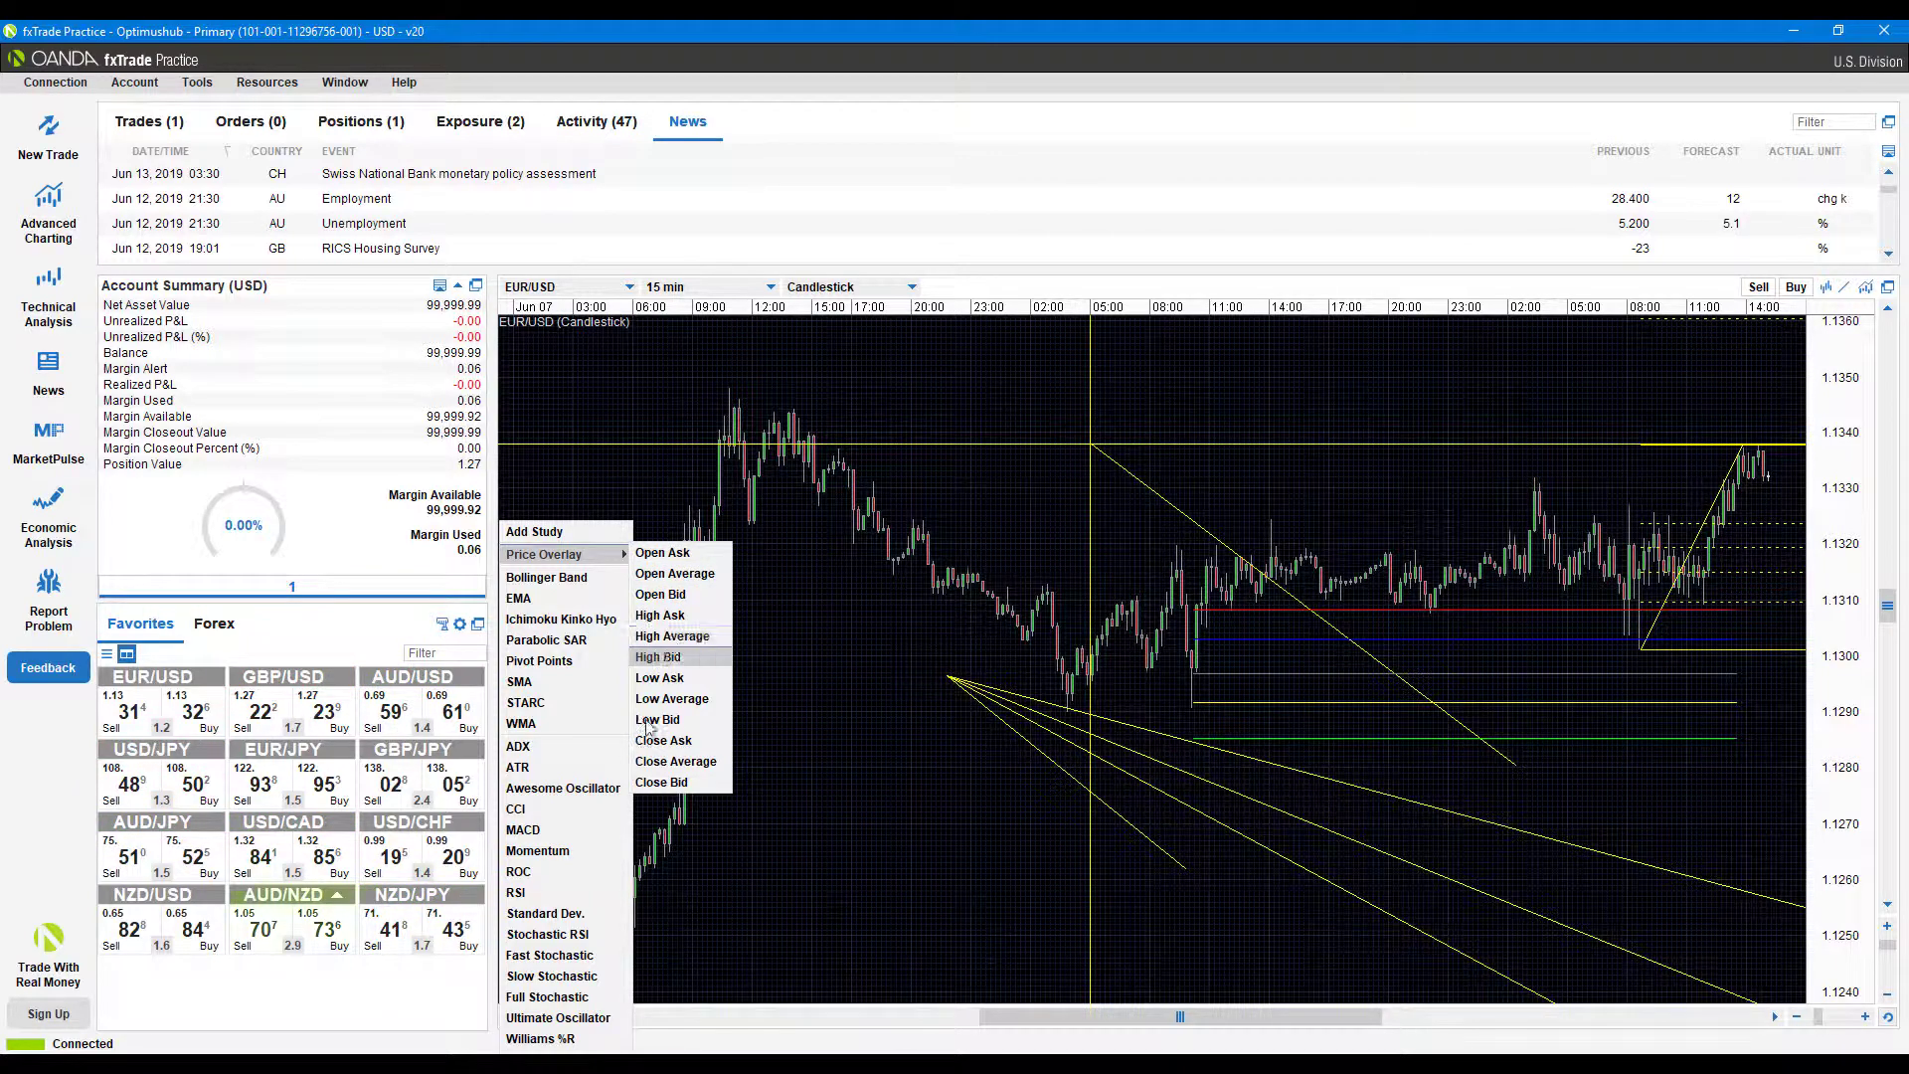
pyautogui.click(661, 657)
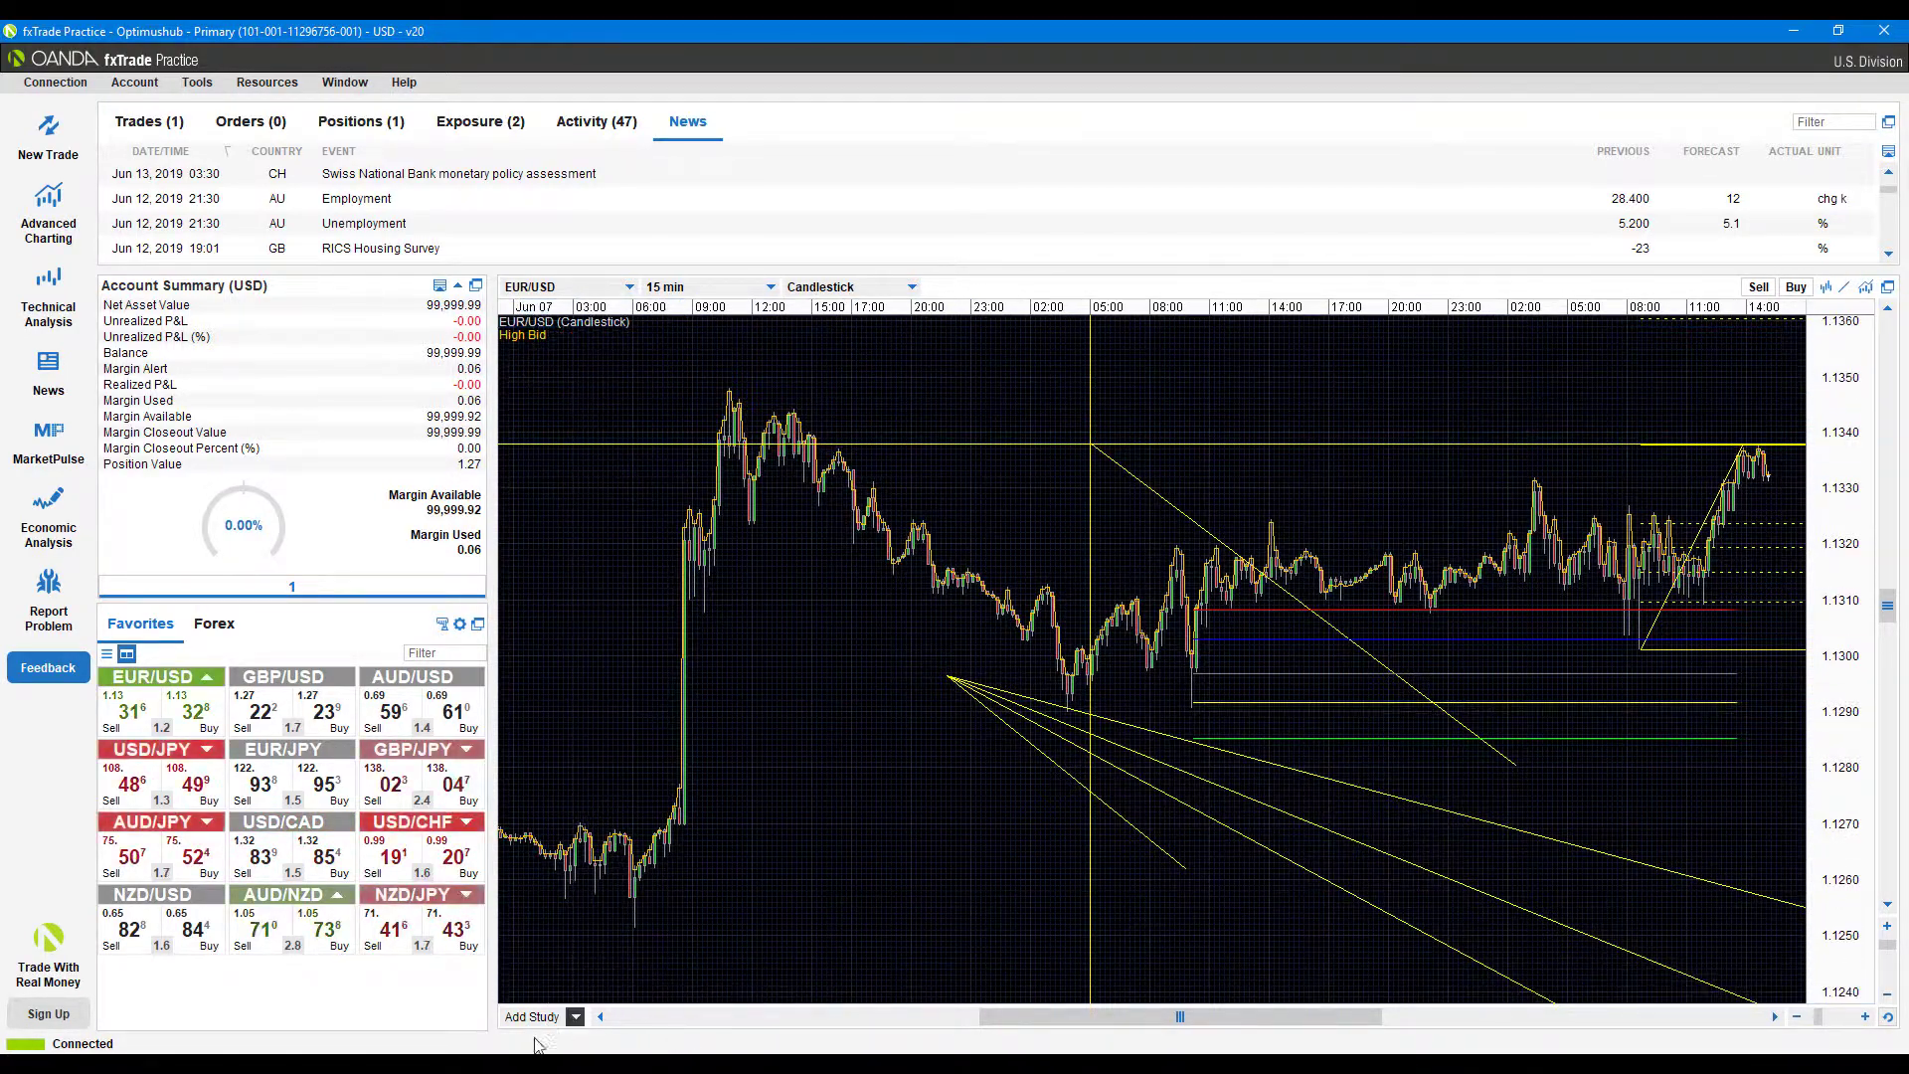
# - Add the High Ask price overlay as well
pyautogui.click(573, 1016)
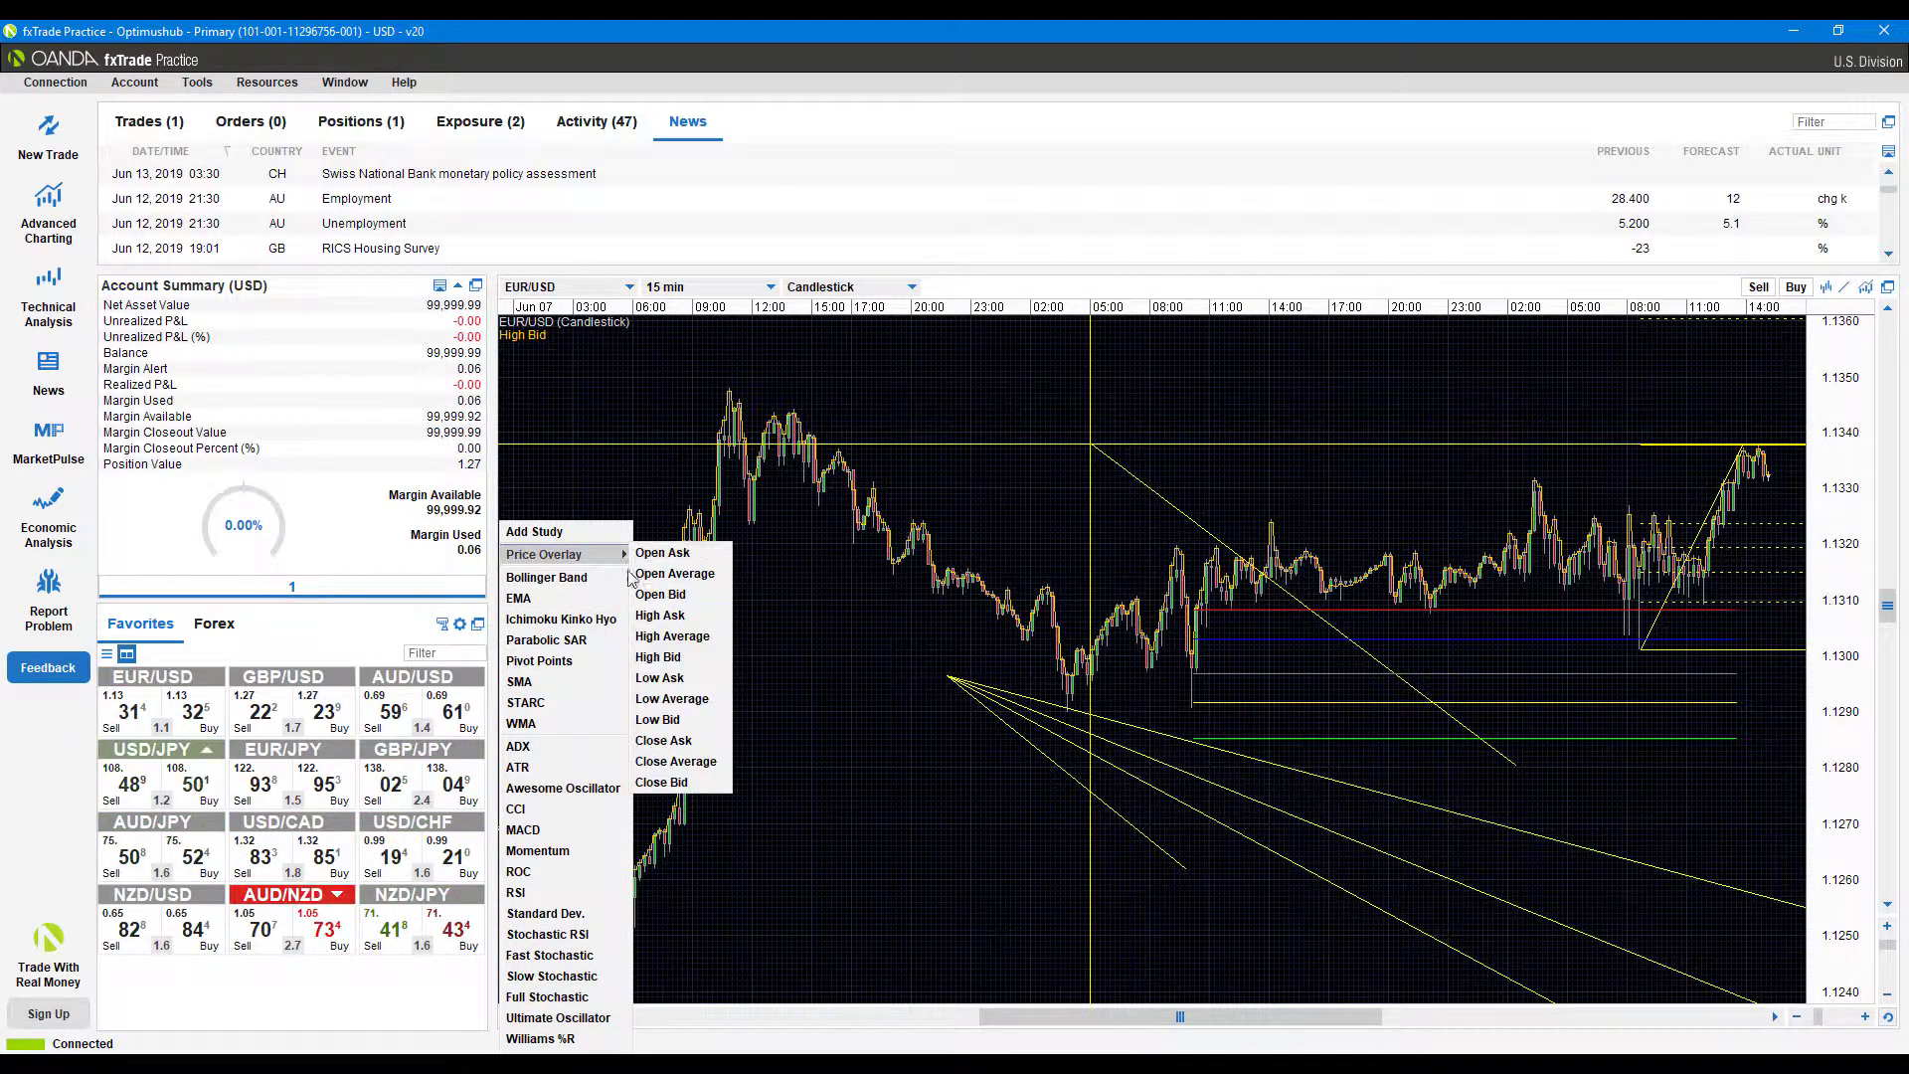
pyautogui.click(691, 618)
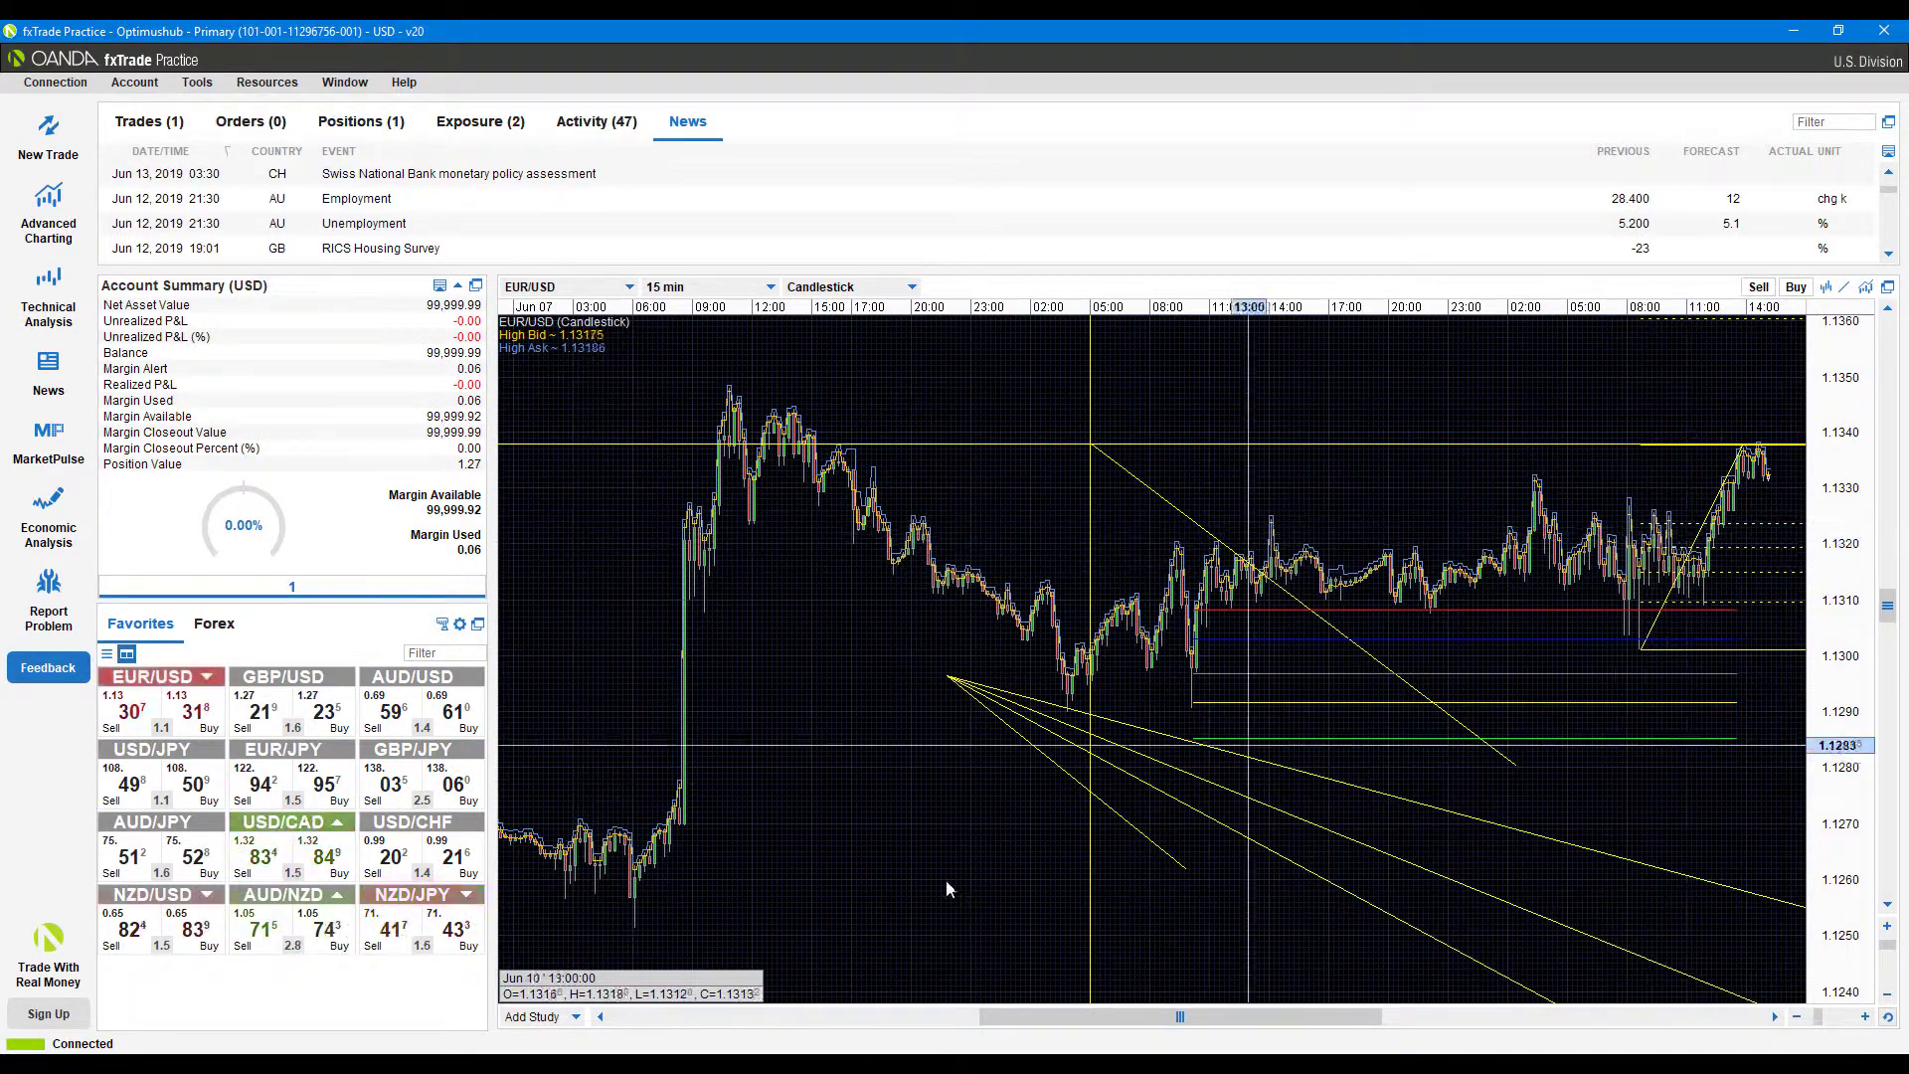
pyautogui.click(545, 1016)
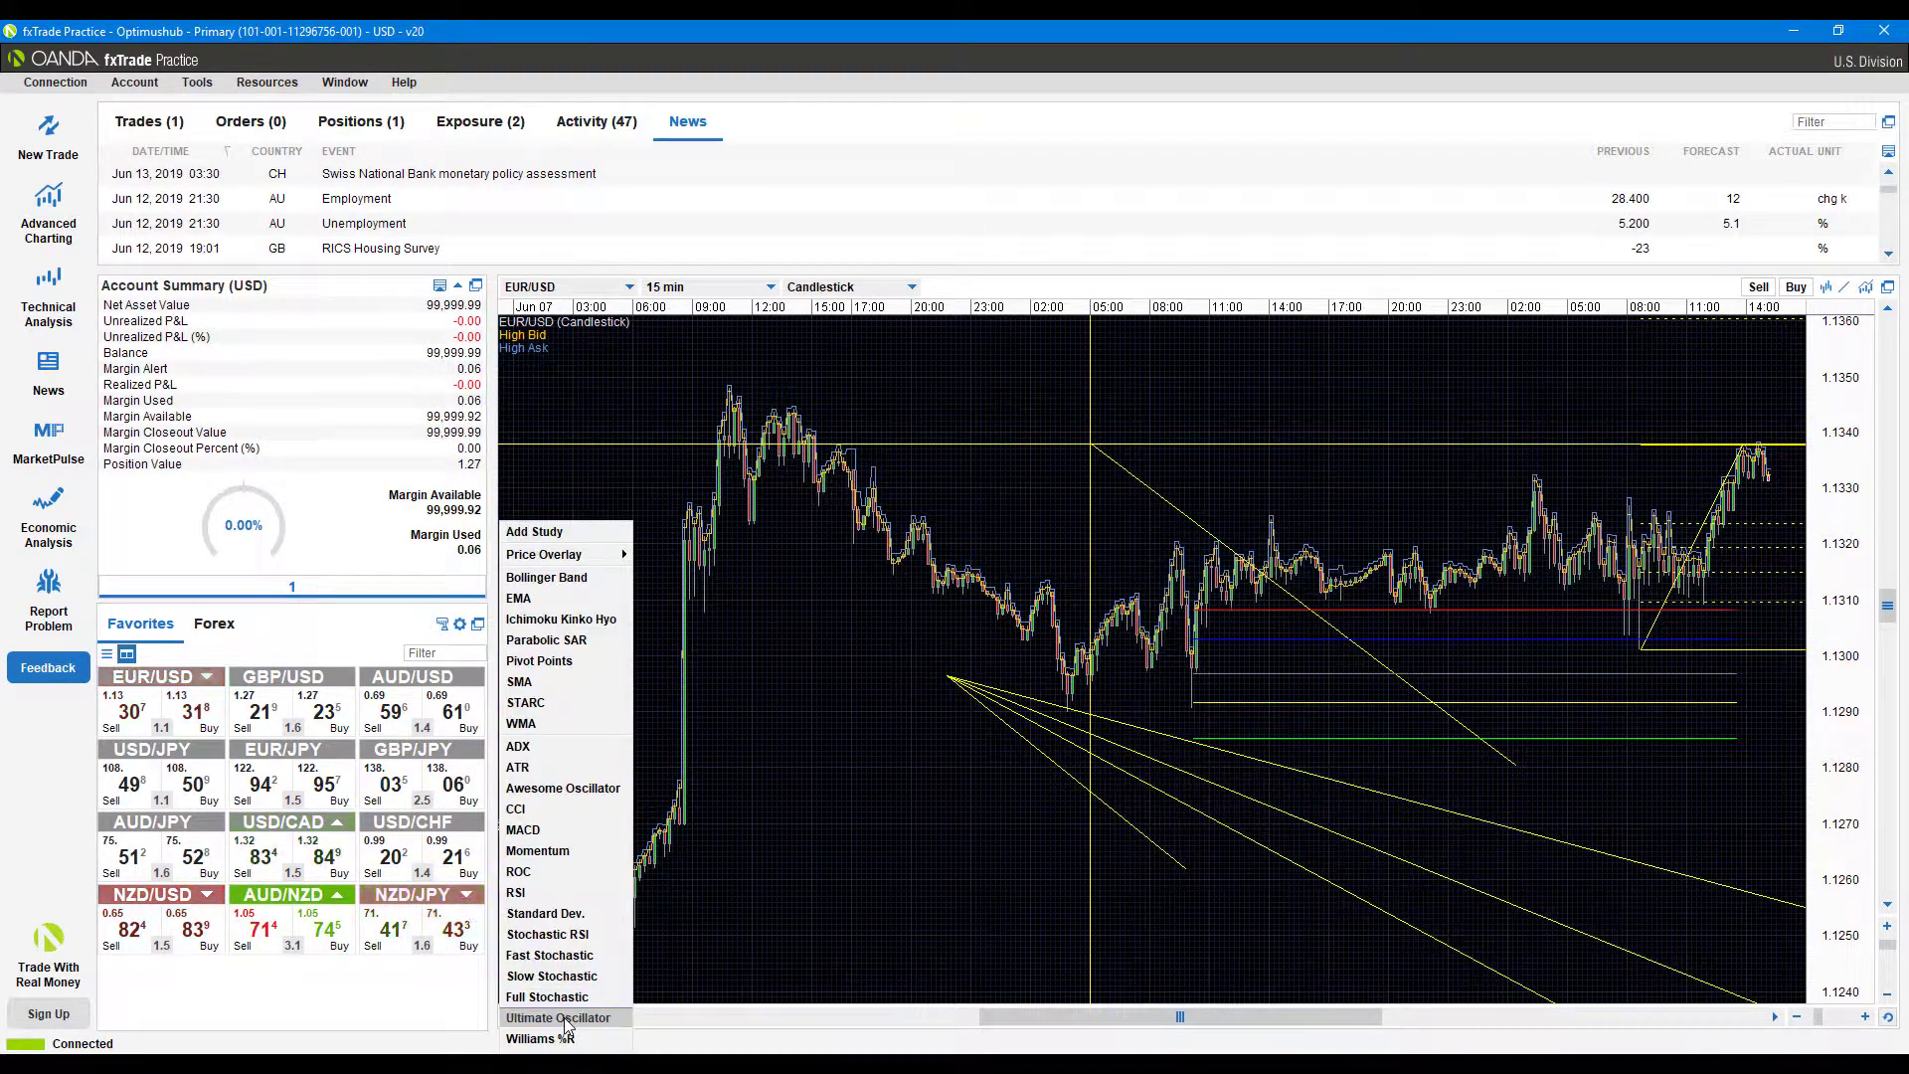
# - Add a Bollinger Band study and remove the High Ask and High Bid overlays
pyautogui.click(567, 578)
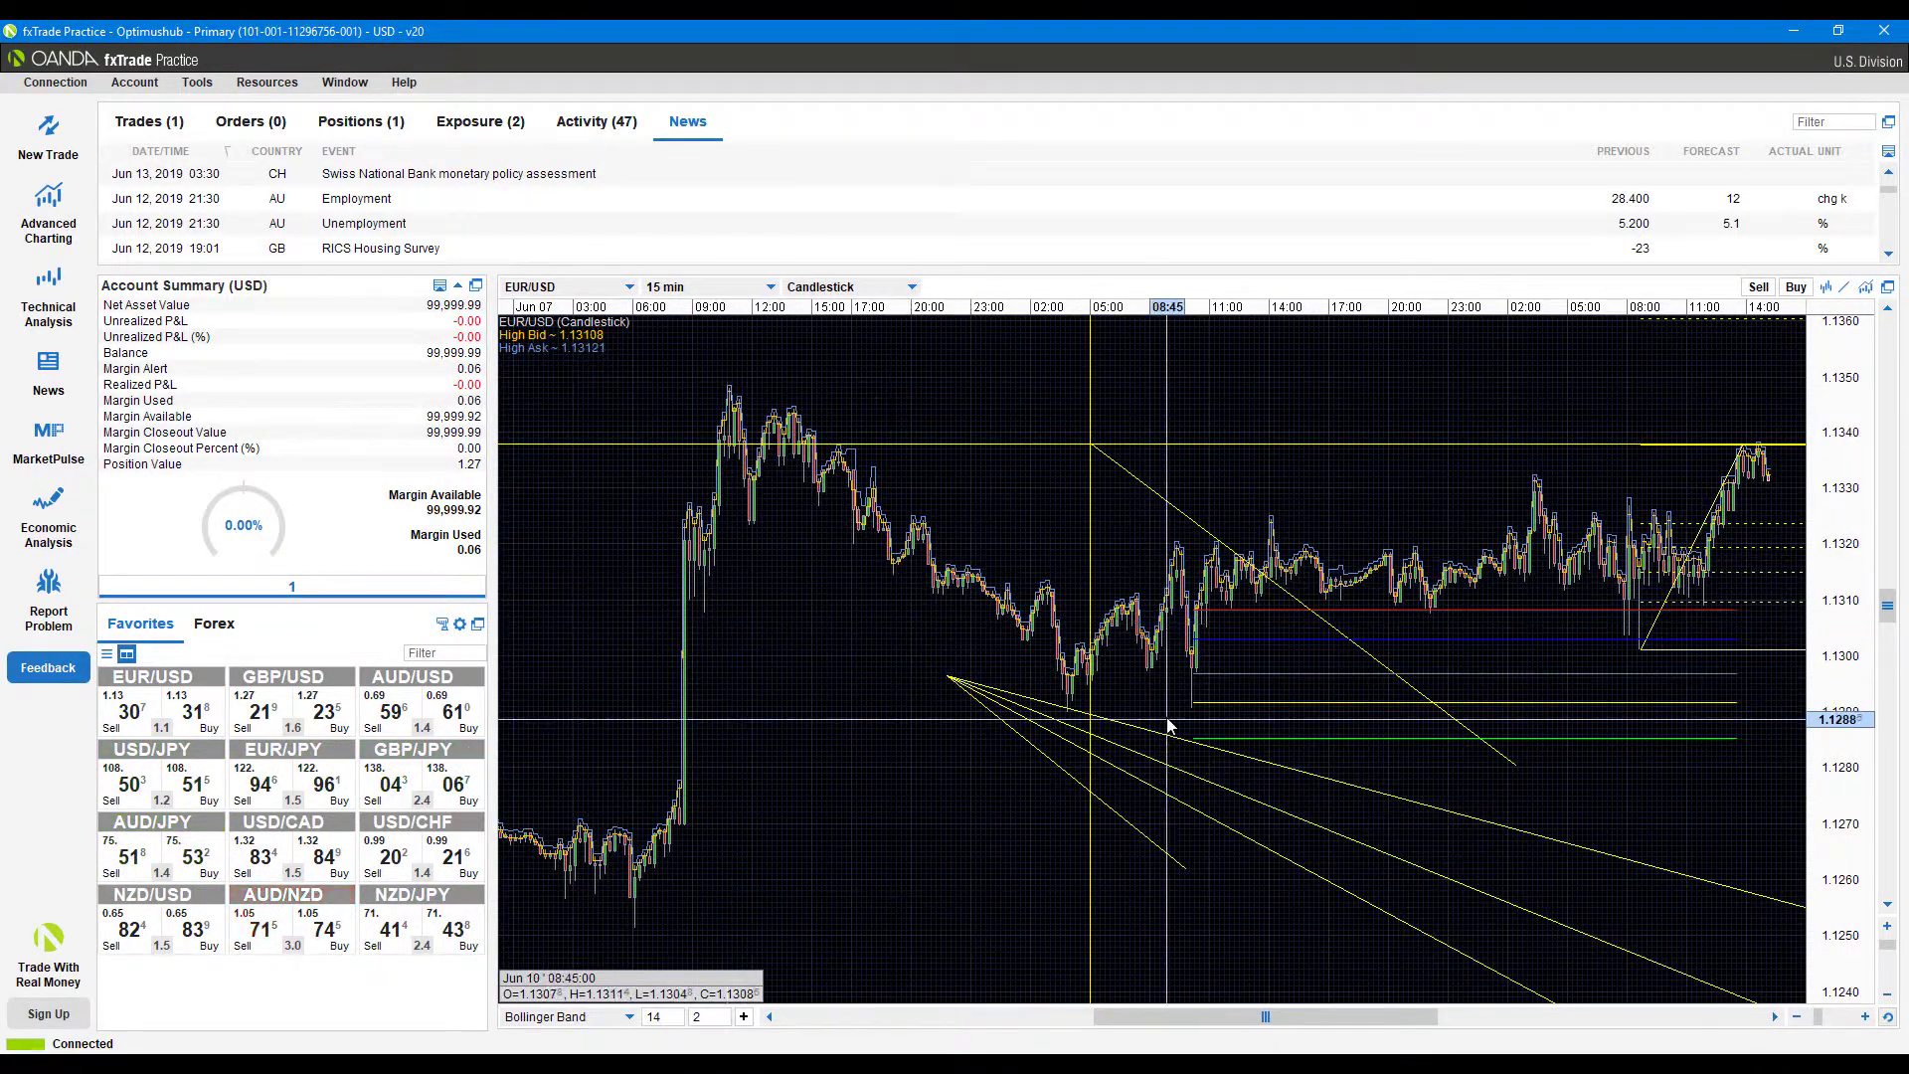
pyautogui.rightClick(545, 351)
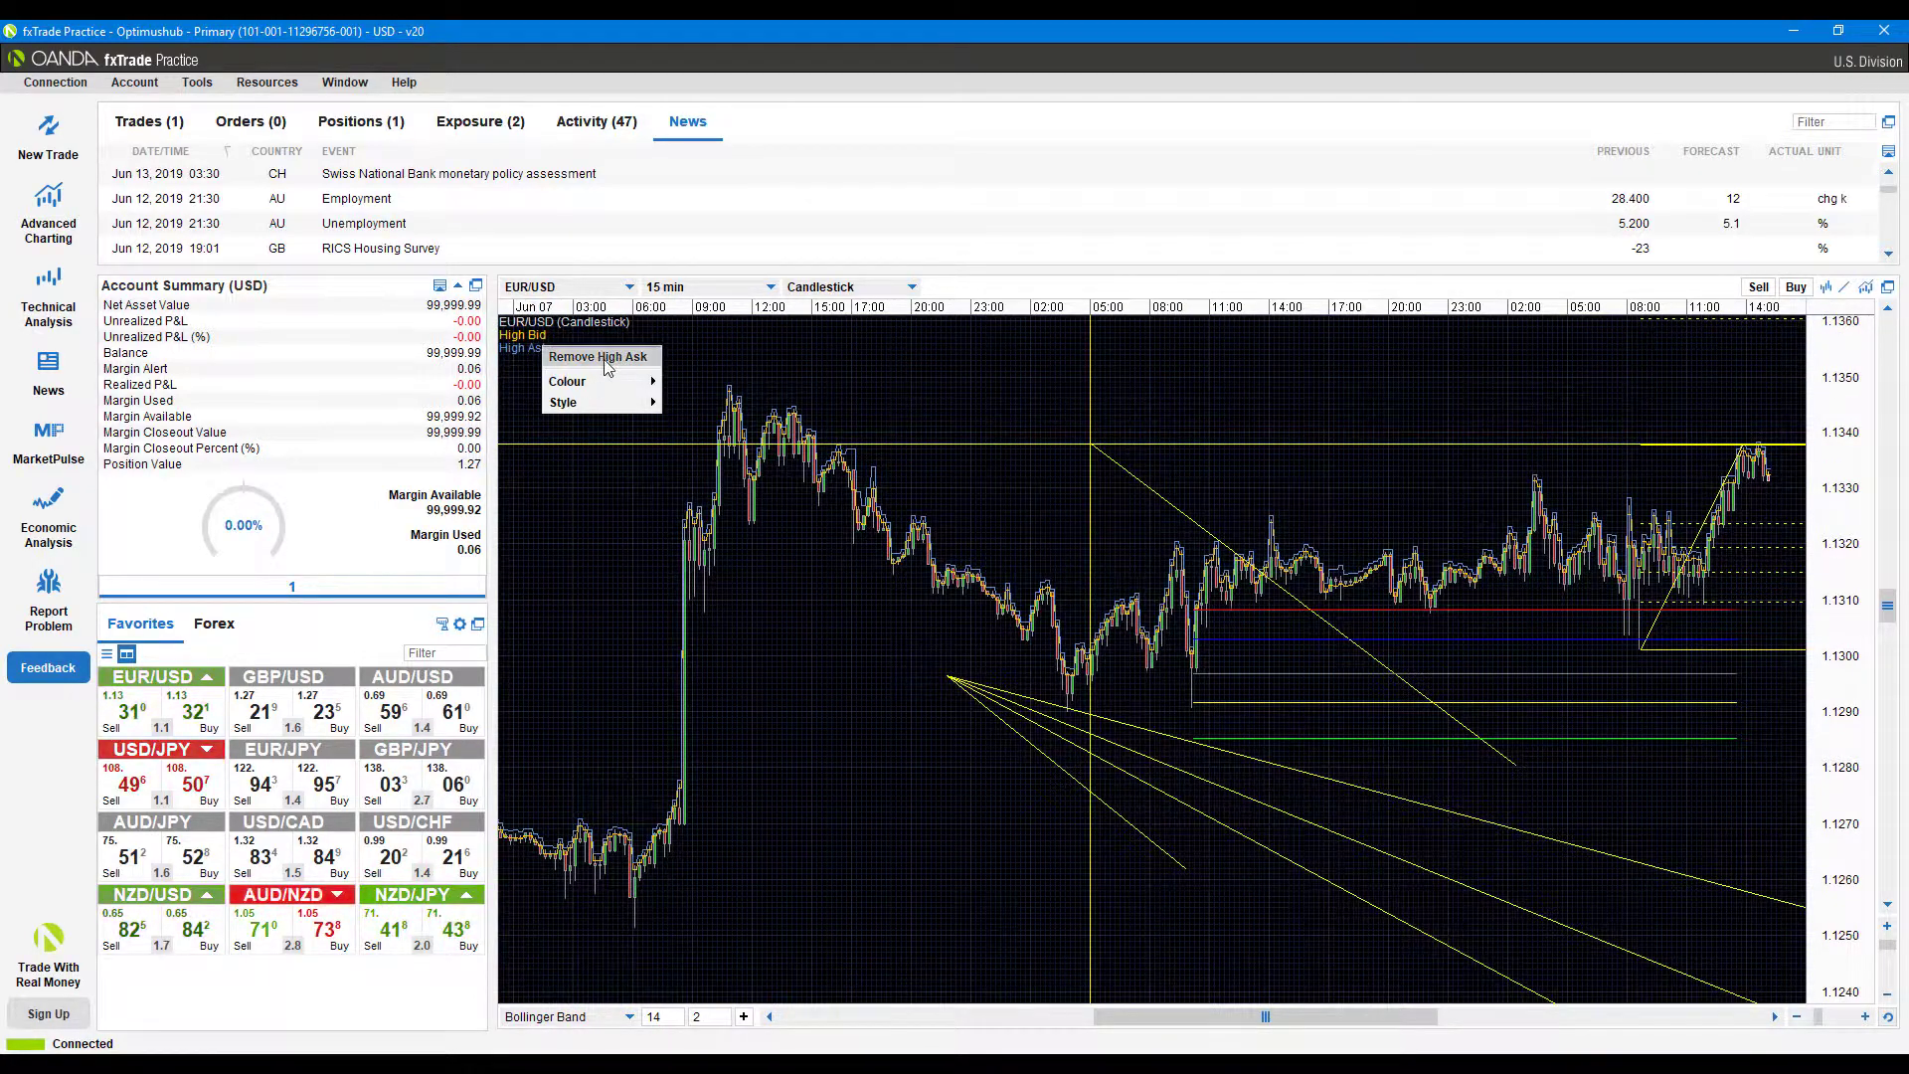
pyautogui.click(597, 357)
pyautogui.rightClick(534, 336)
pyautogui.click(579, 344)
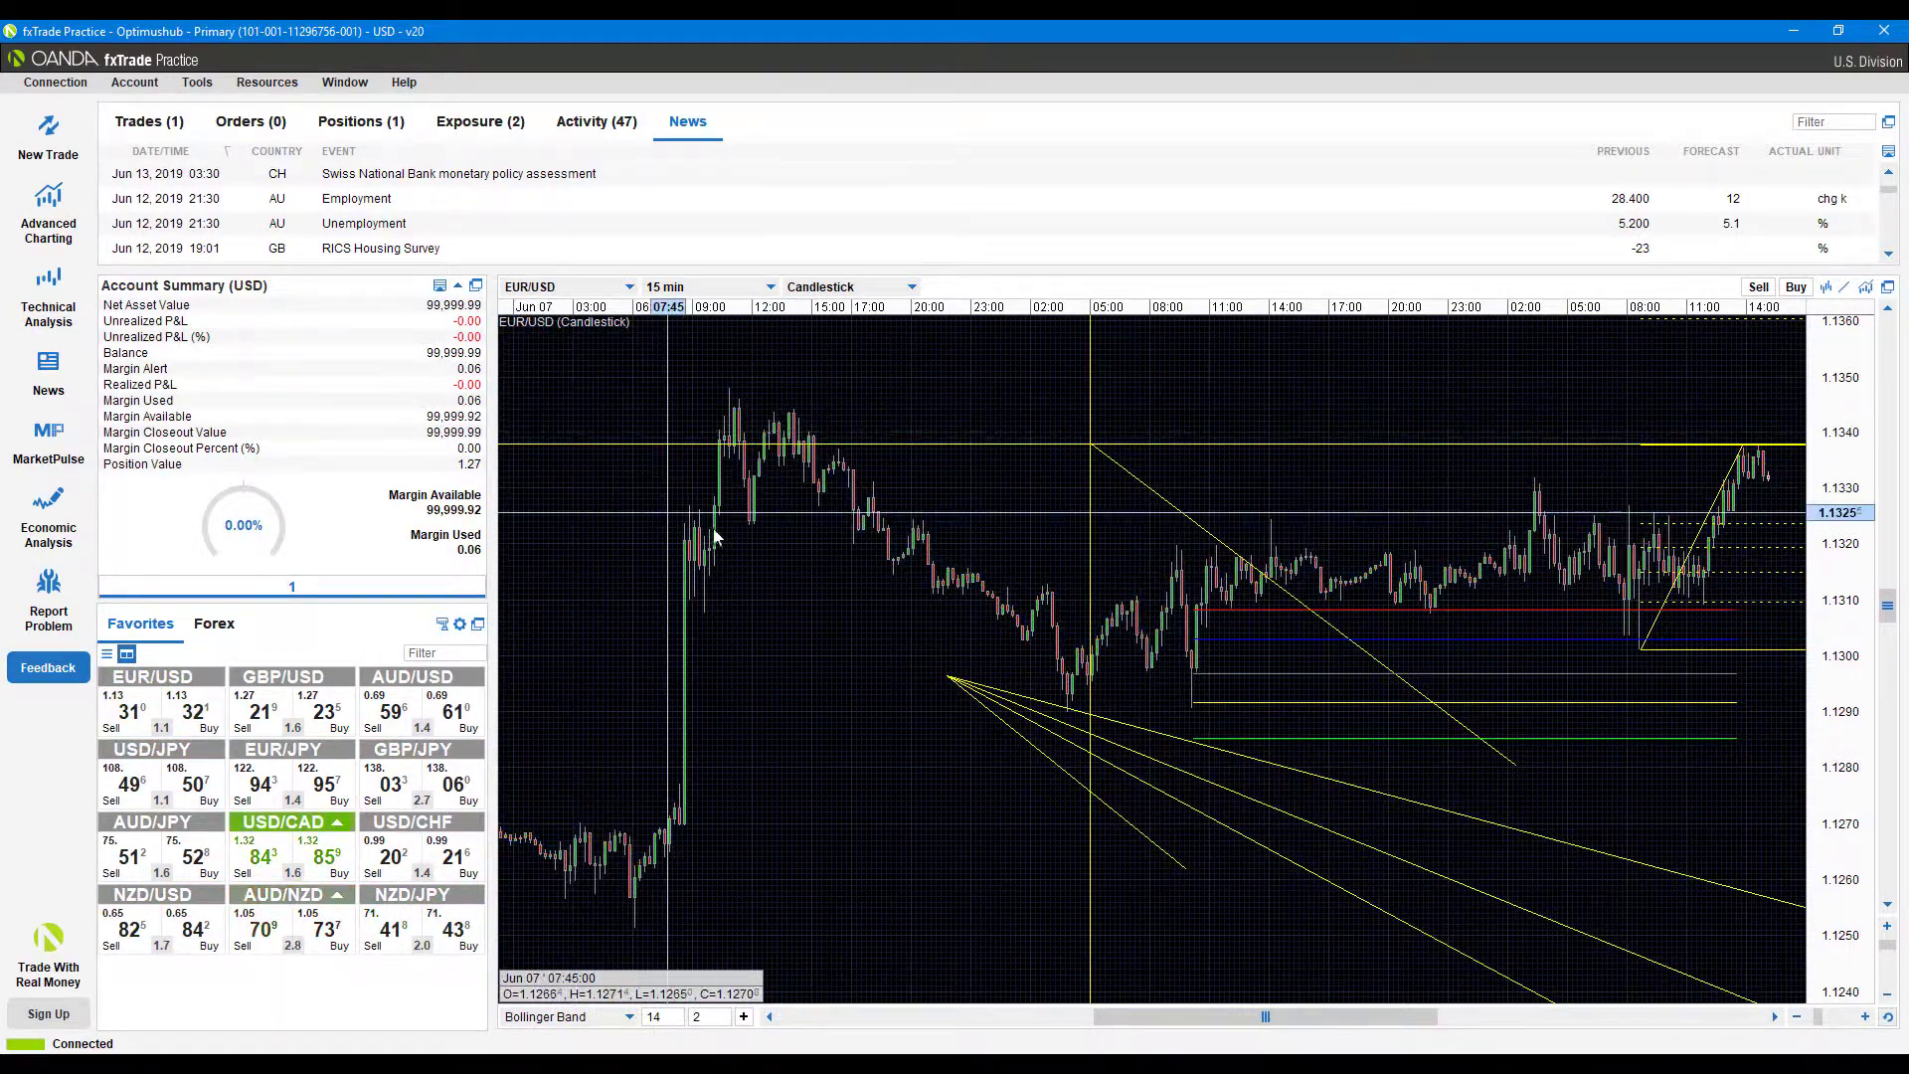
# - Apply the Bollinger Band to the chart with period 14 and 2 deviations
pyautogui.click(665, 1016)
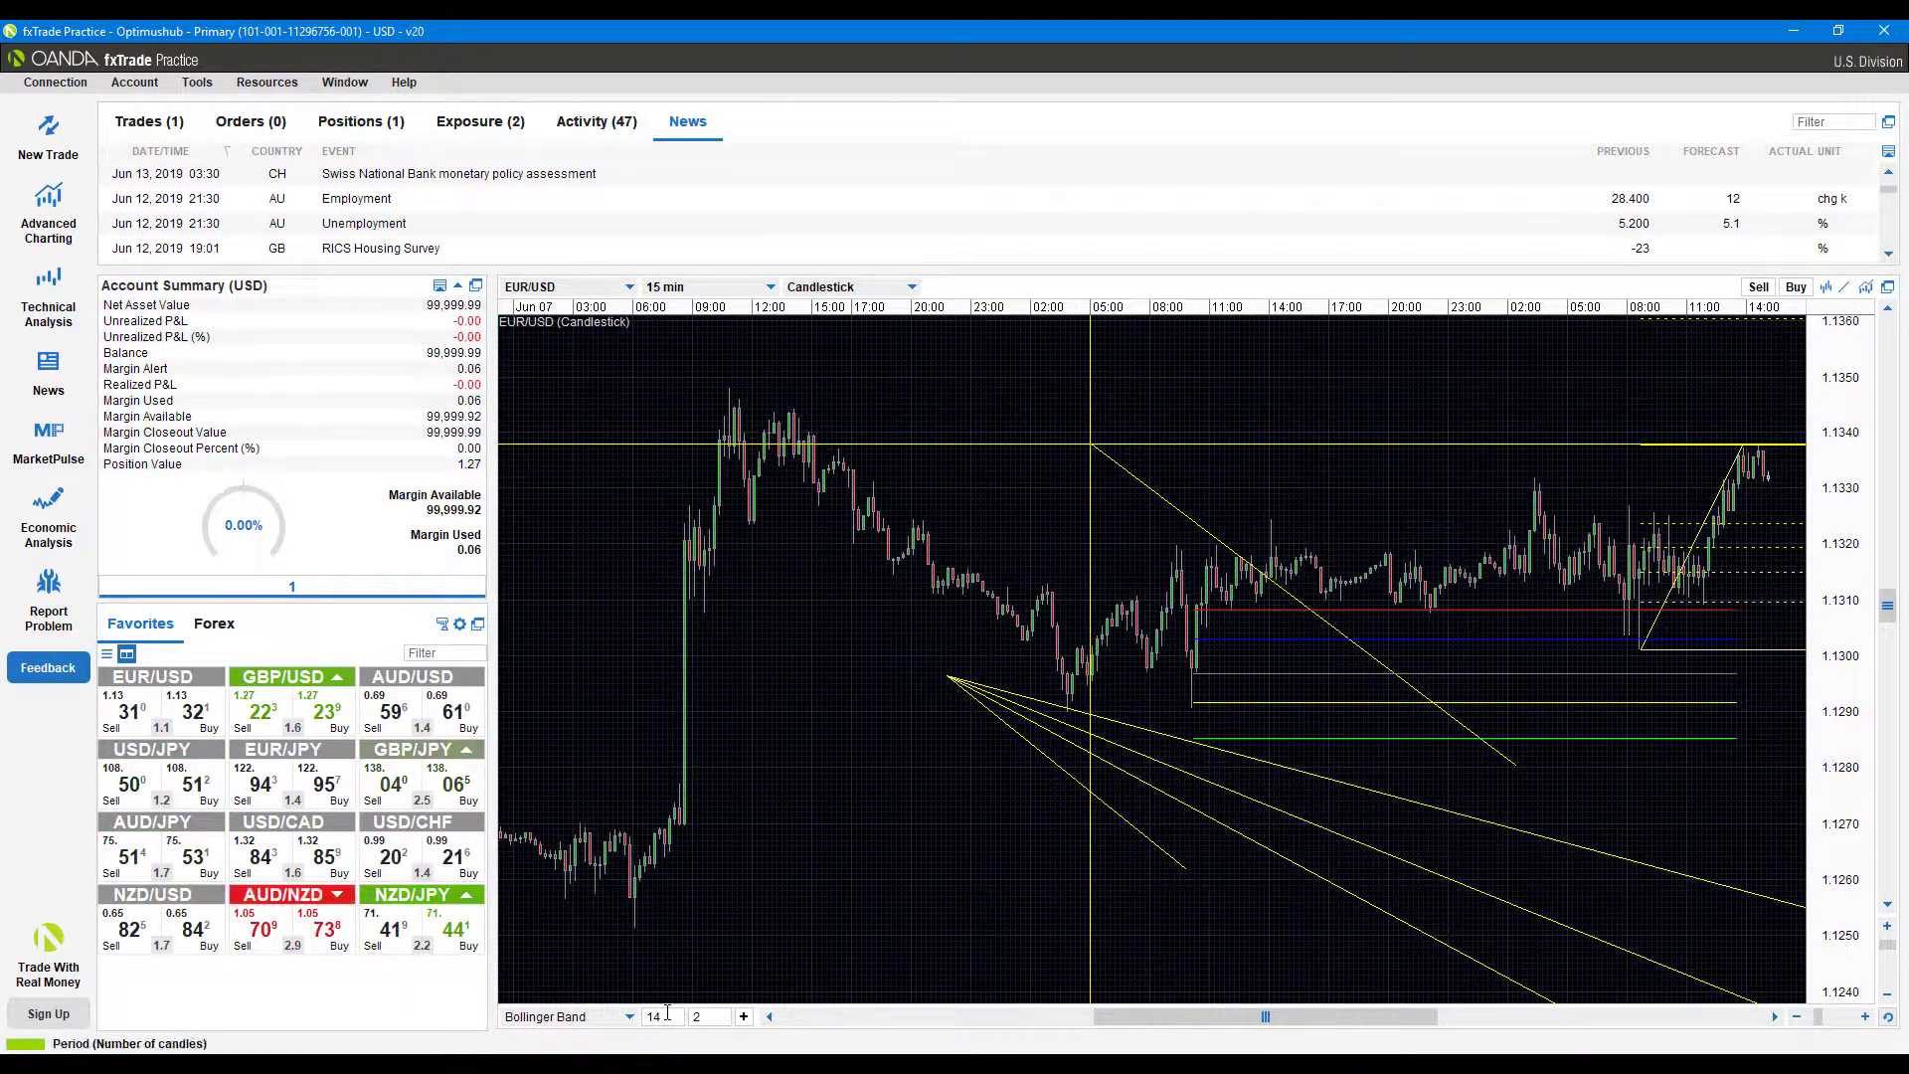
pyautogui.click(744, 1017)
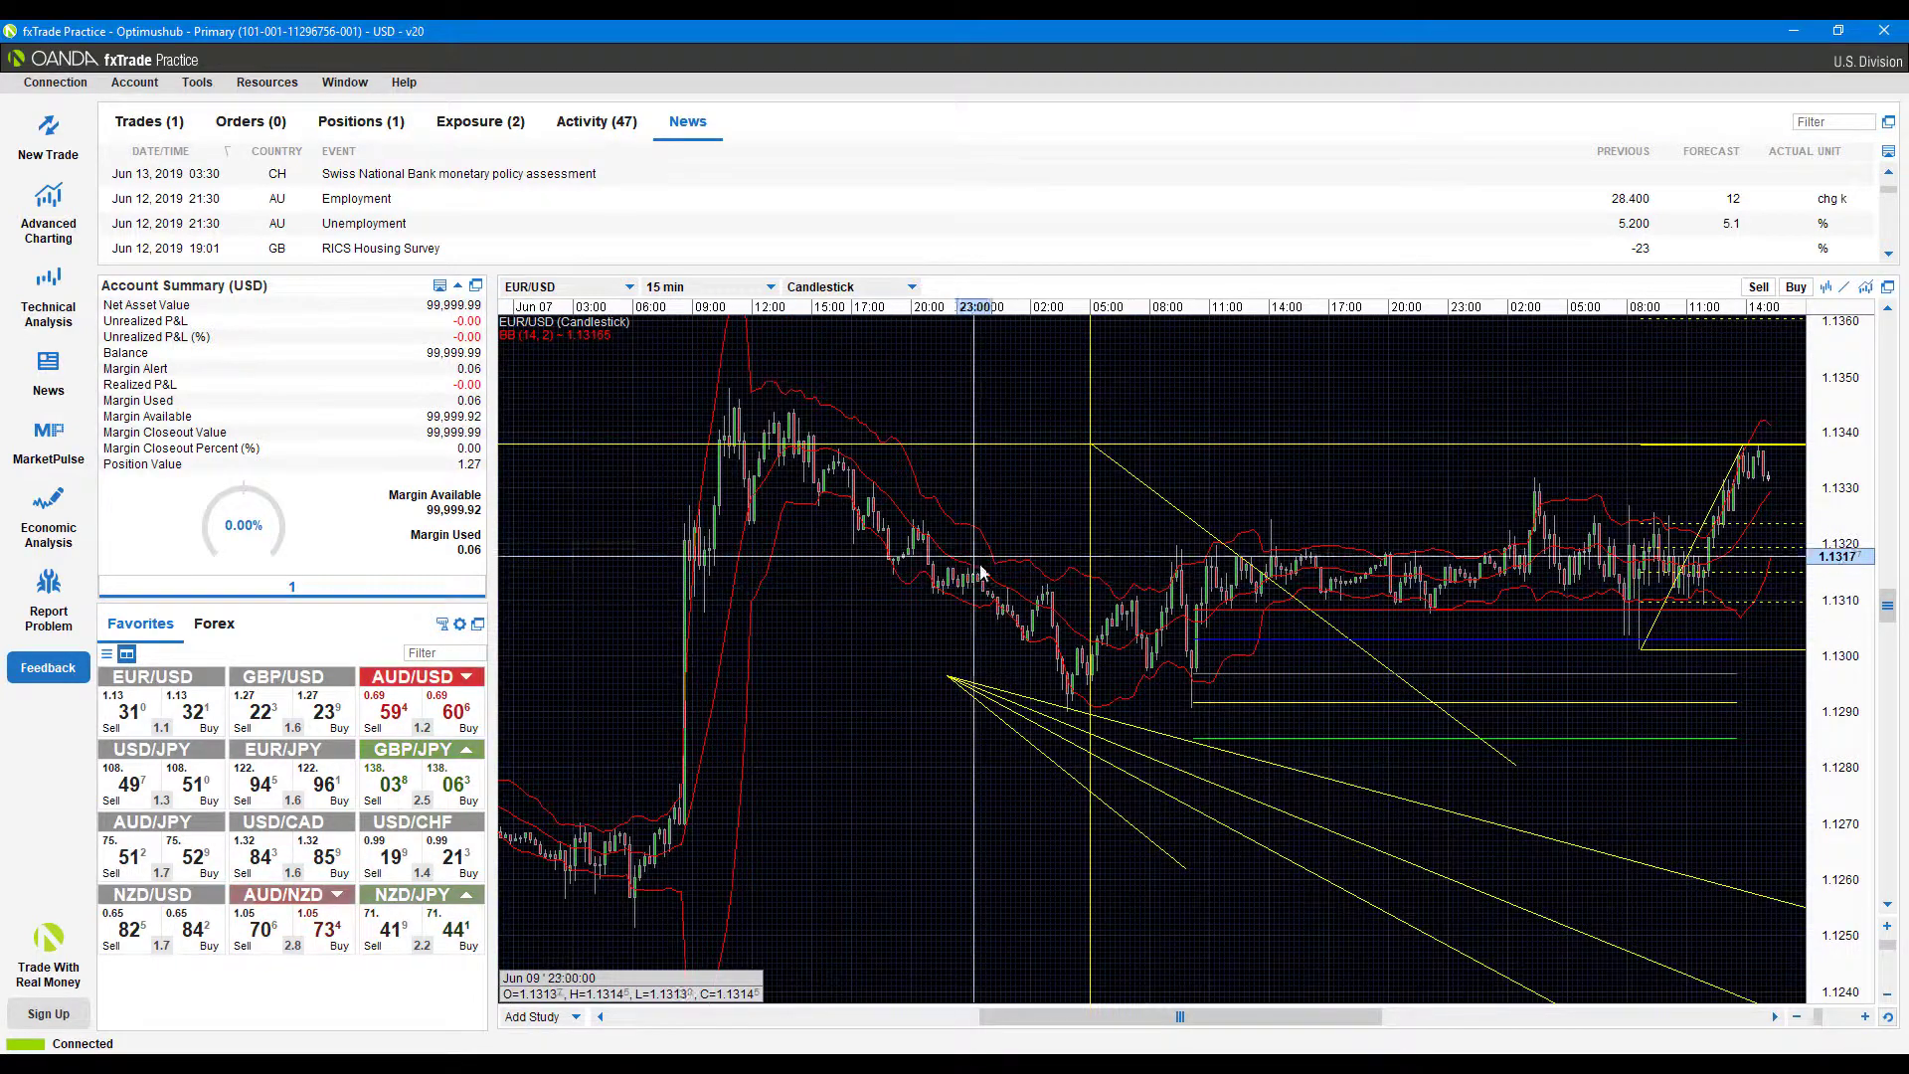
pyautogui.rightClick(1470, 446)
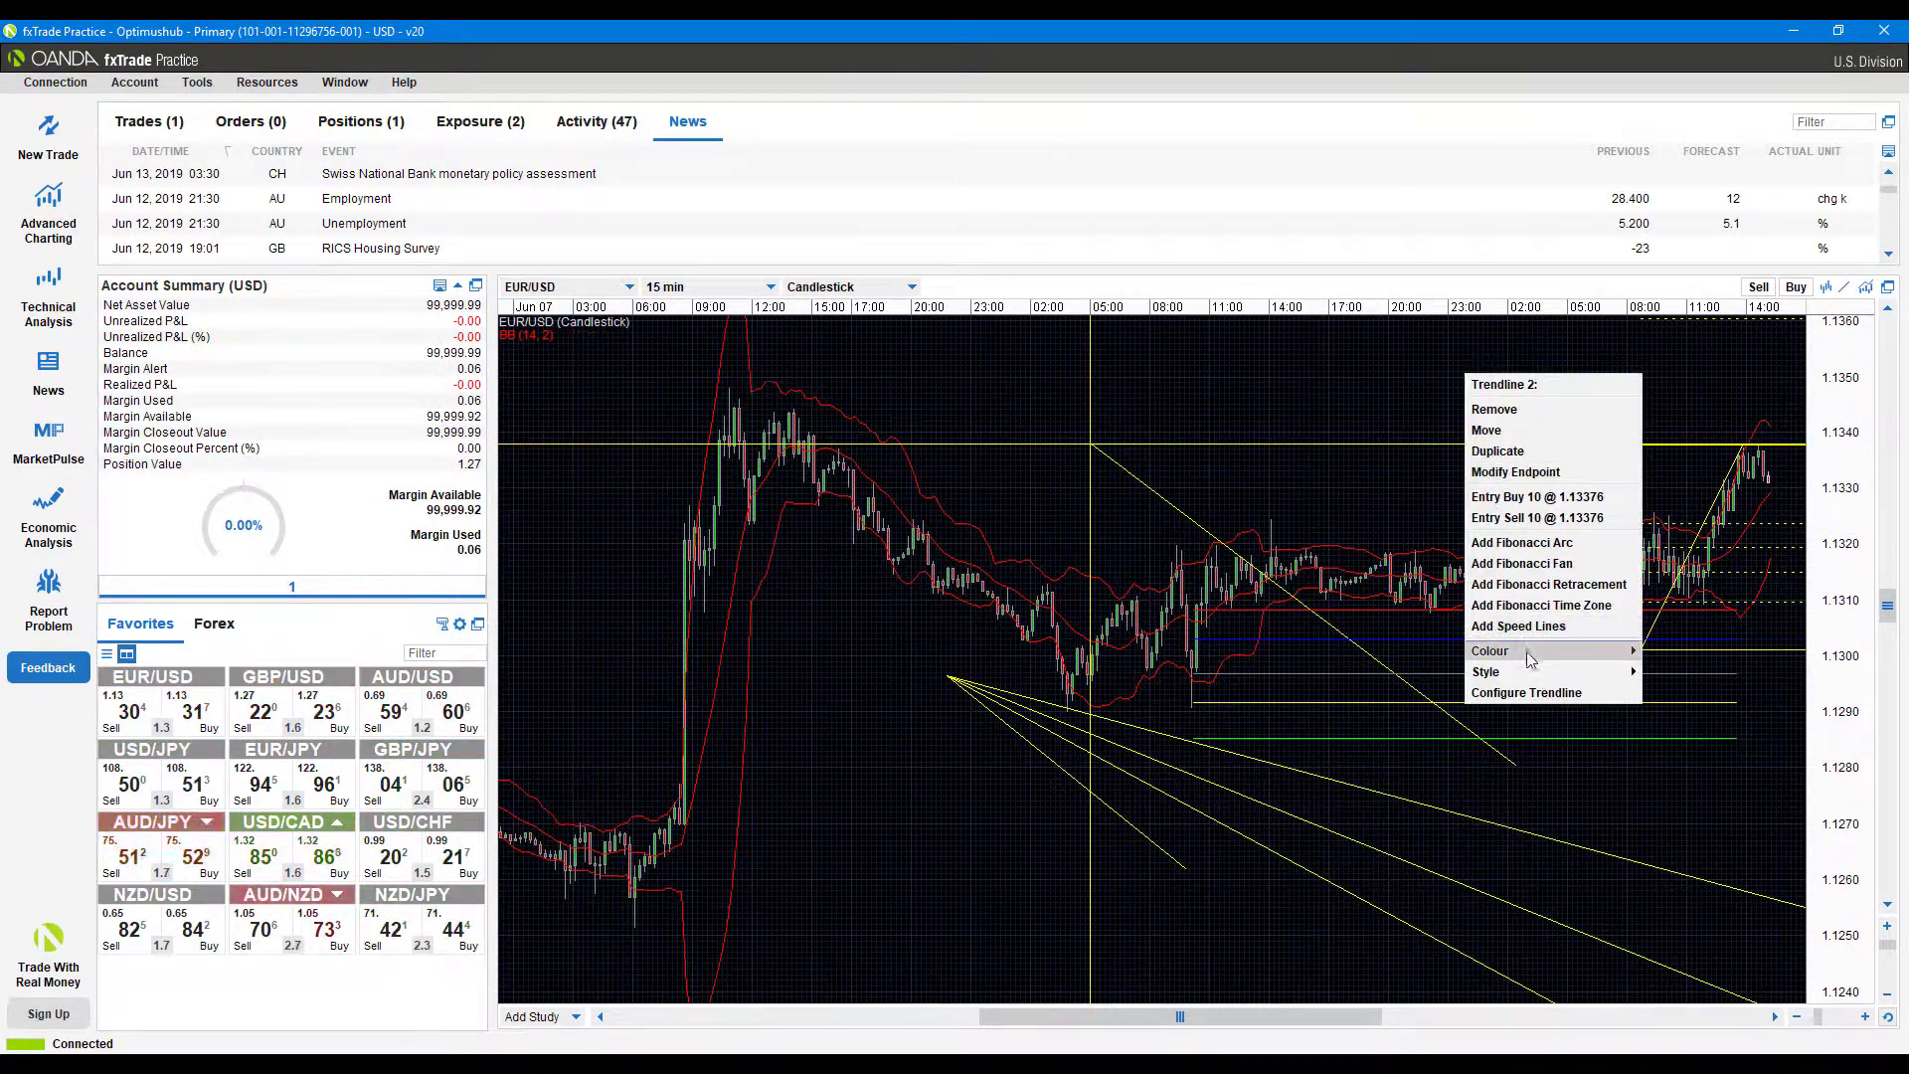
# - Remove the horizontal, diagonal and vertical yellow trendlines from the EUR/USD chart
pyautogui.click(1502, 410)
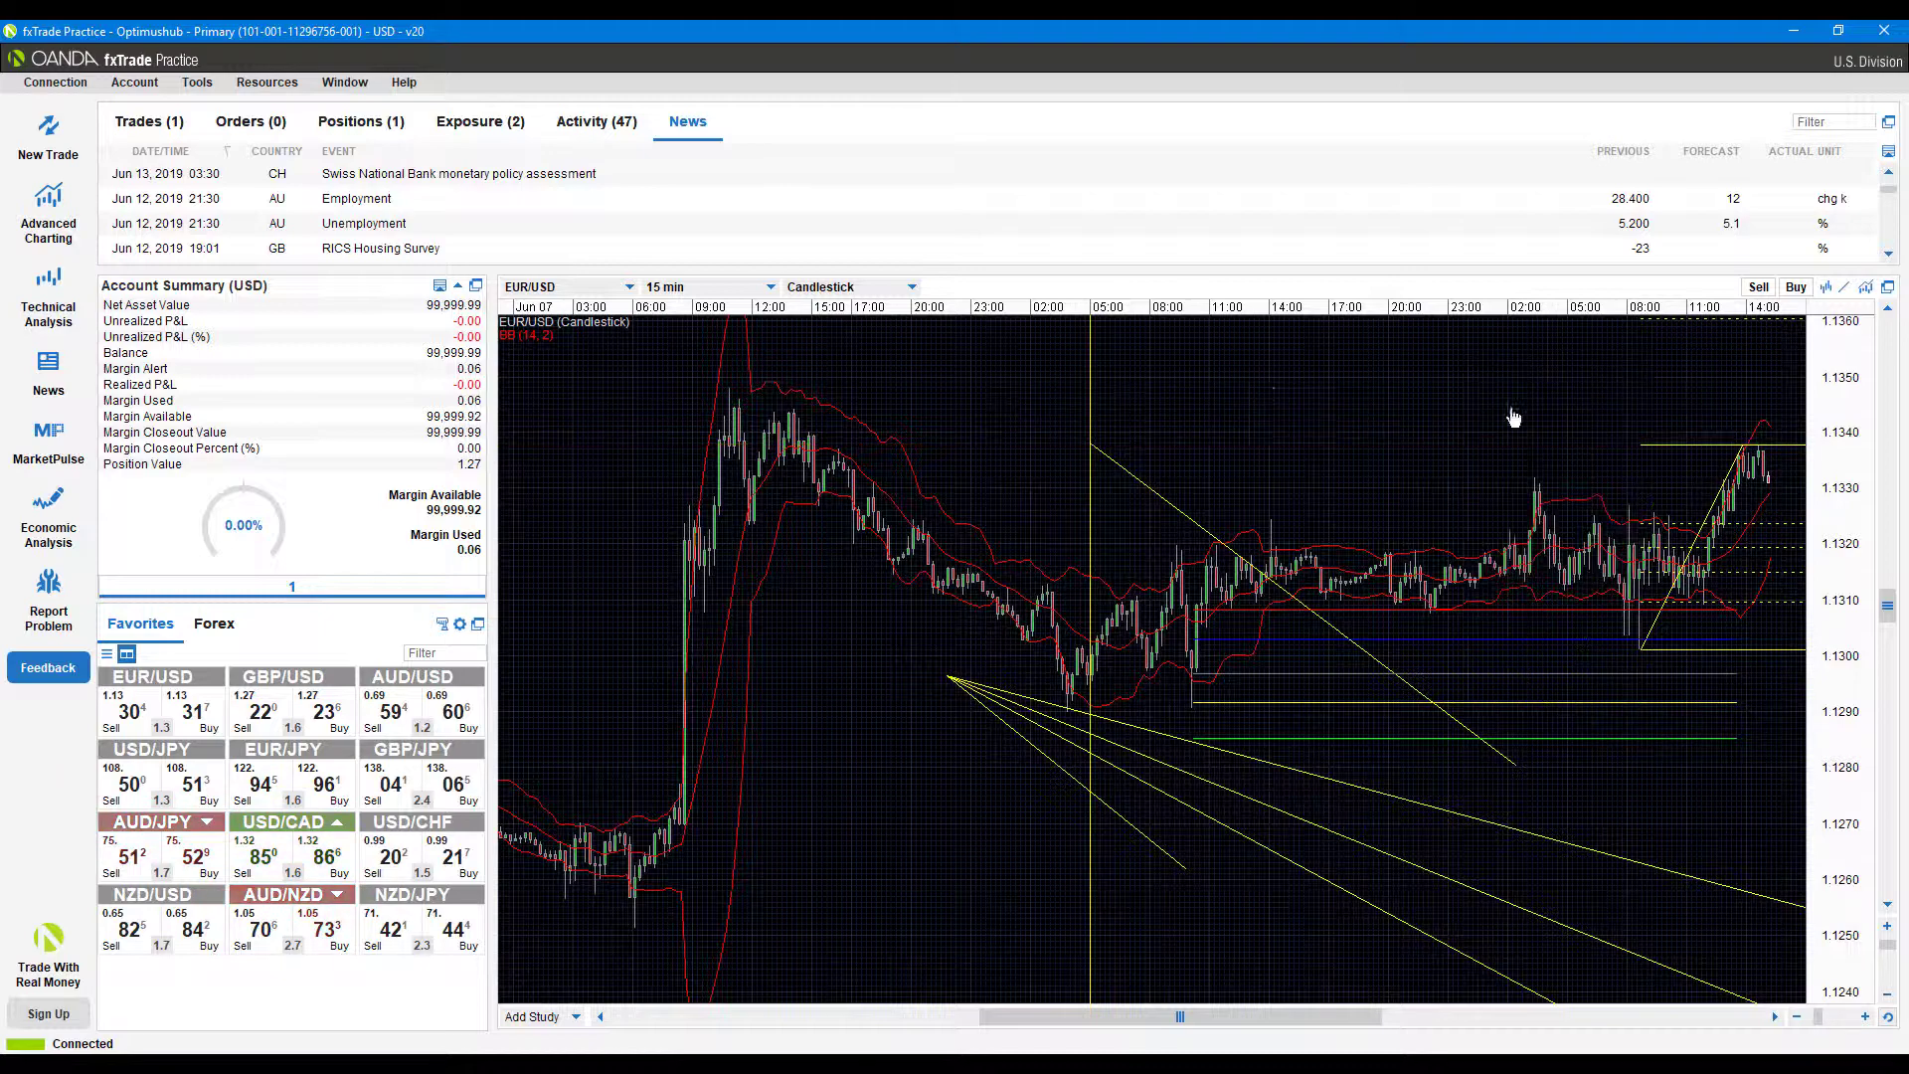
pyautogui.rightClick(1101, 450)
pyautogui.click(1161, 424)
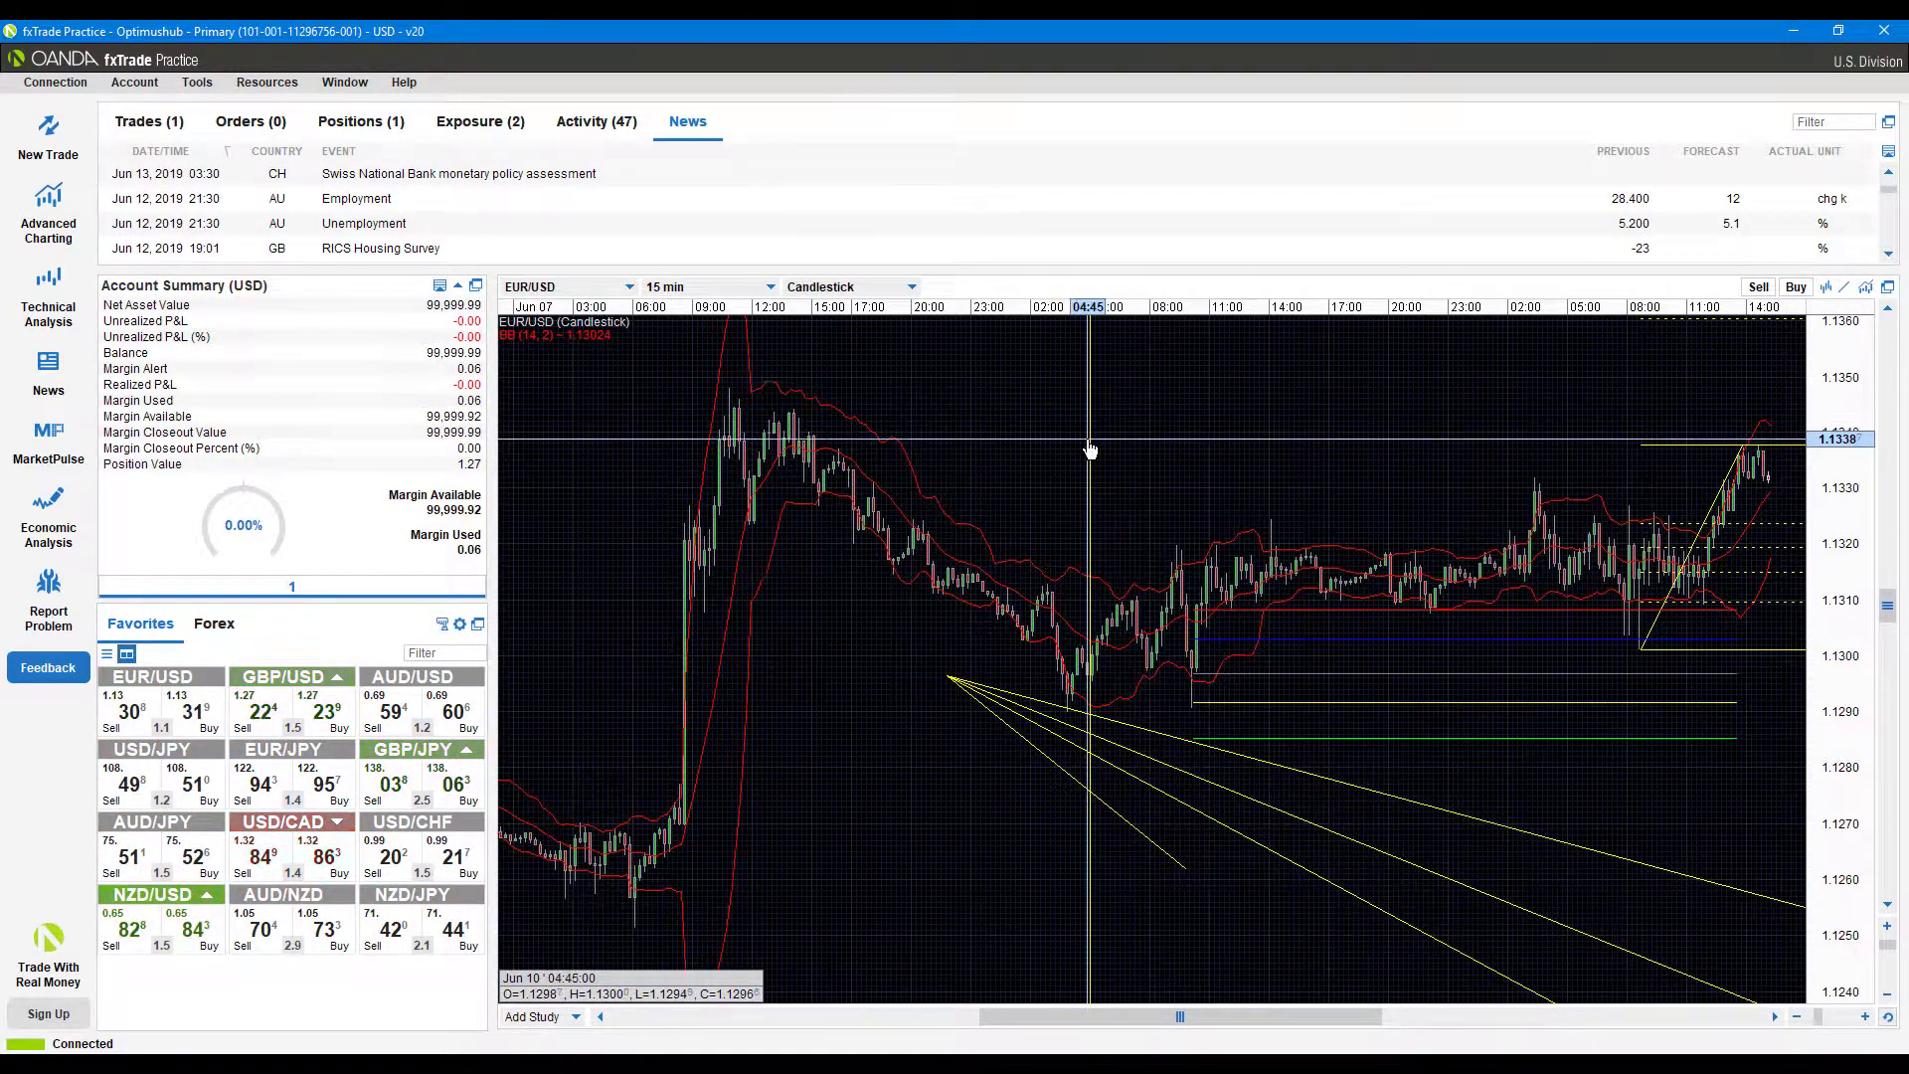
pyautogui.rightClick(1093, 449)
pyautogui.click(1142, 407)
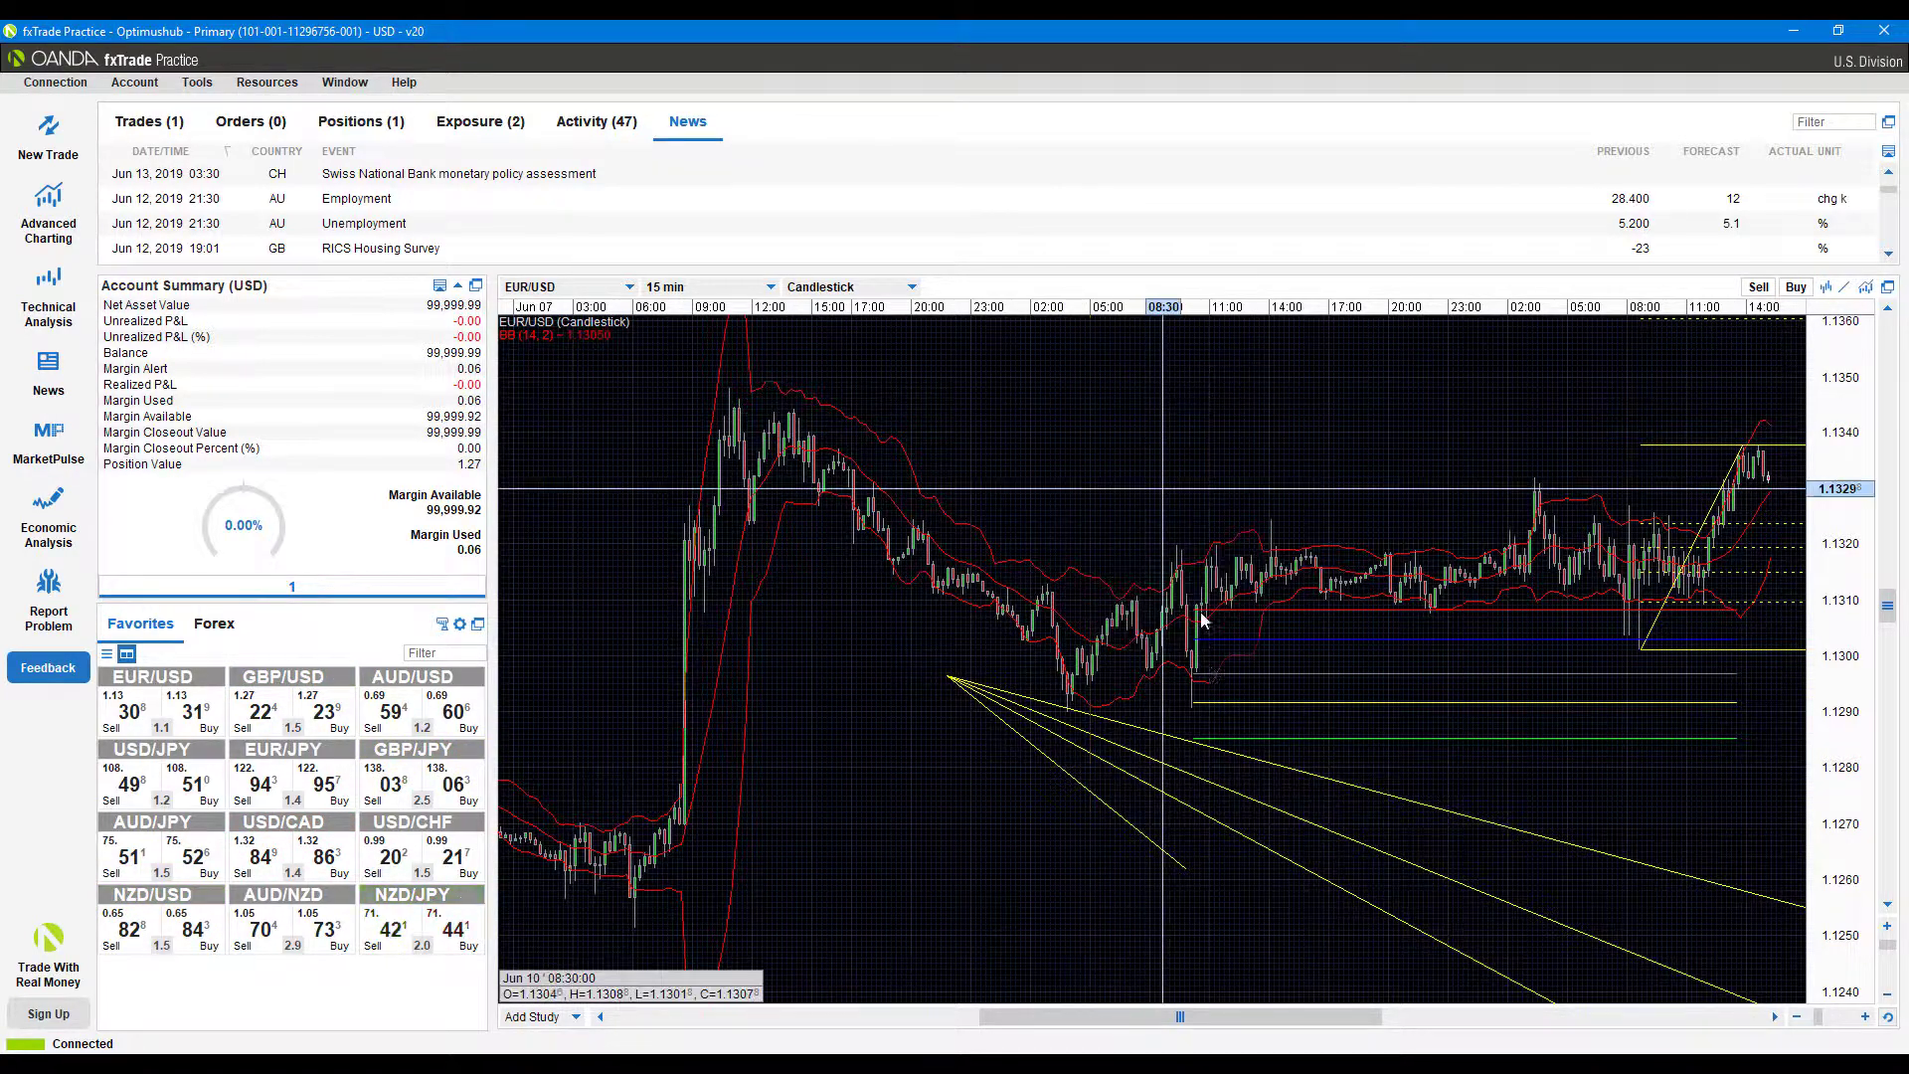
# - Remove the fan drawing and the remaining two trendlines with their levels
pyautogui.rightClick(1309, 641)
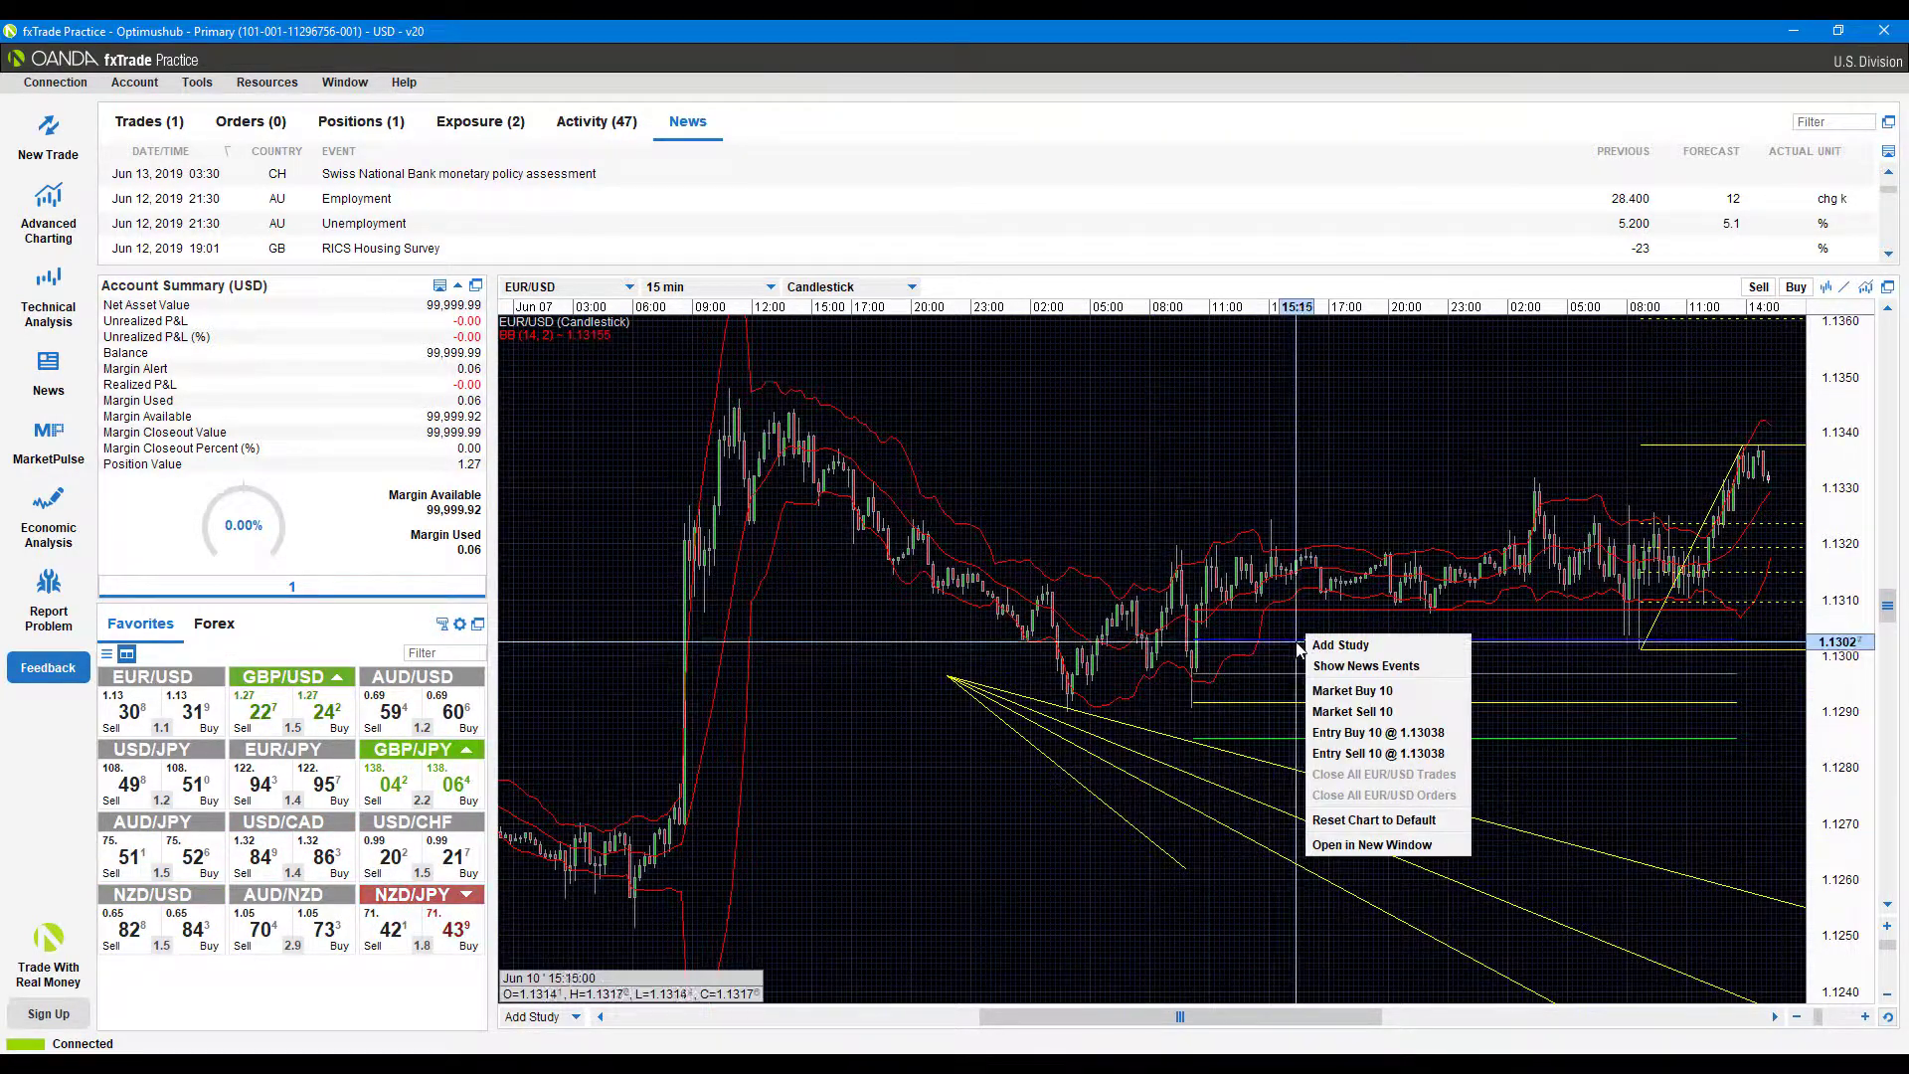
pyautogui.click(1301, 646)
pyautogui.rightClick(1301, 646)
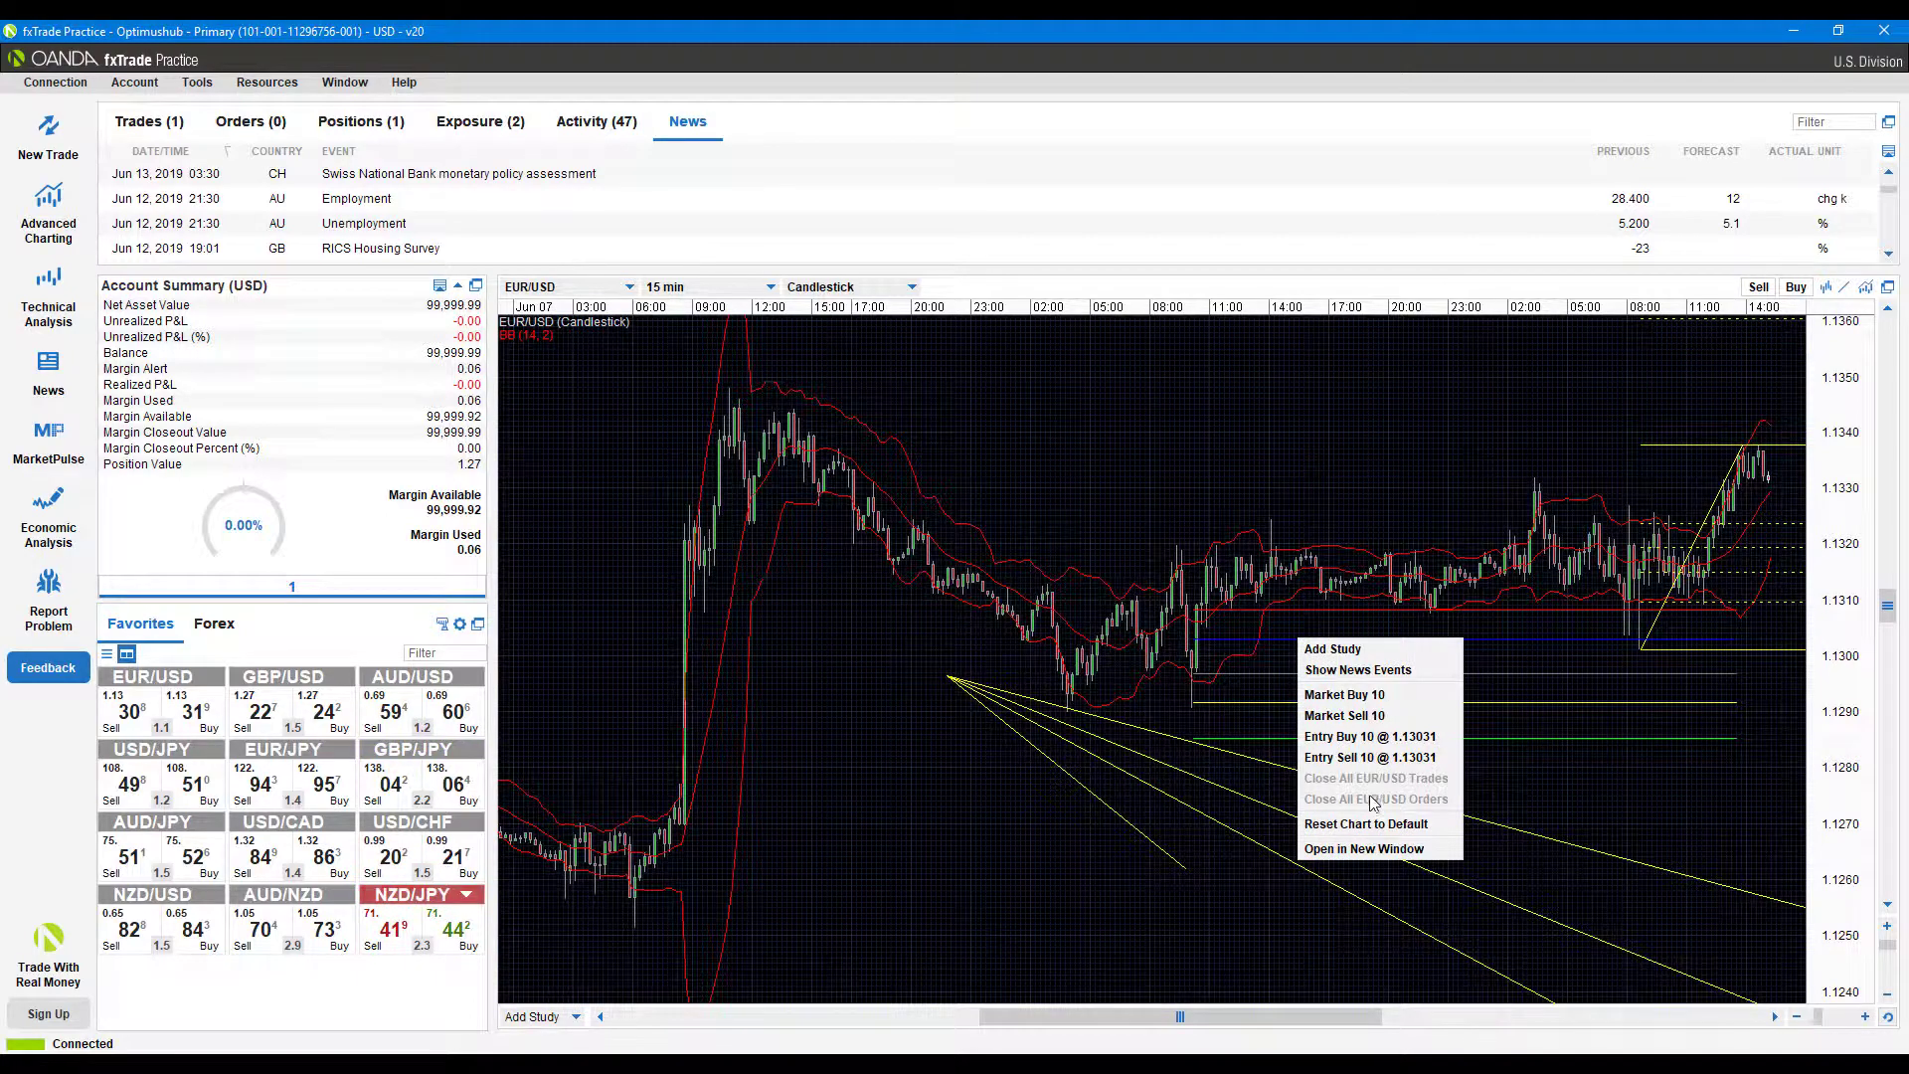
pyautogui.rightClick(1152, 690)
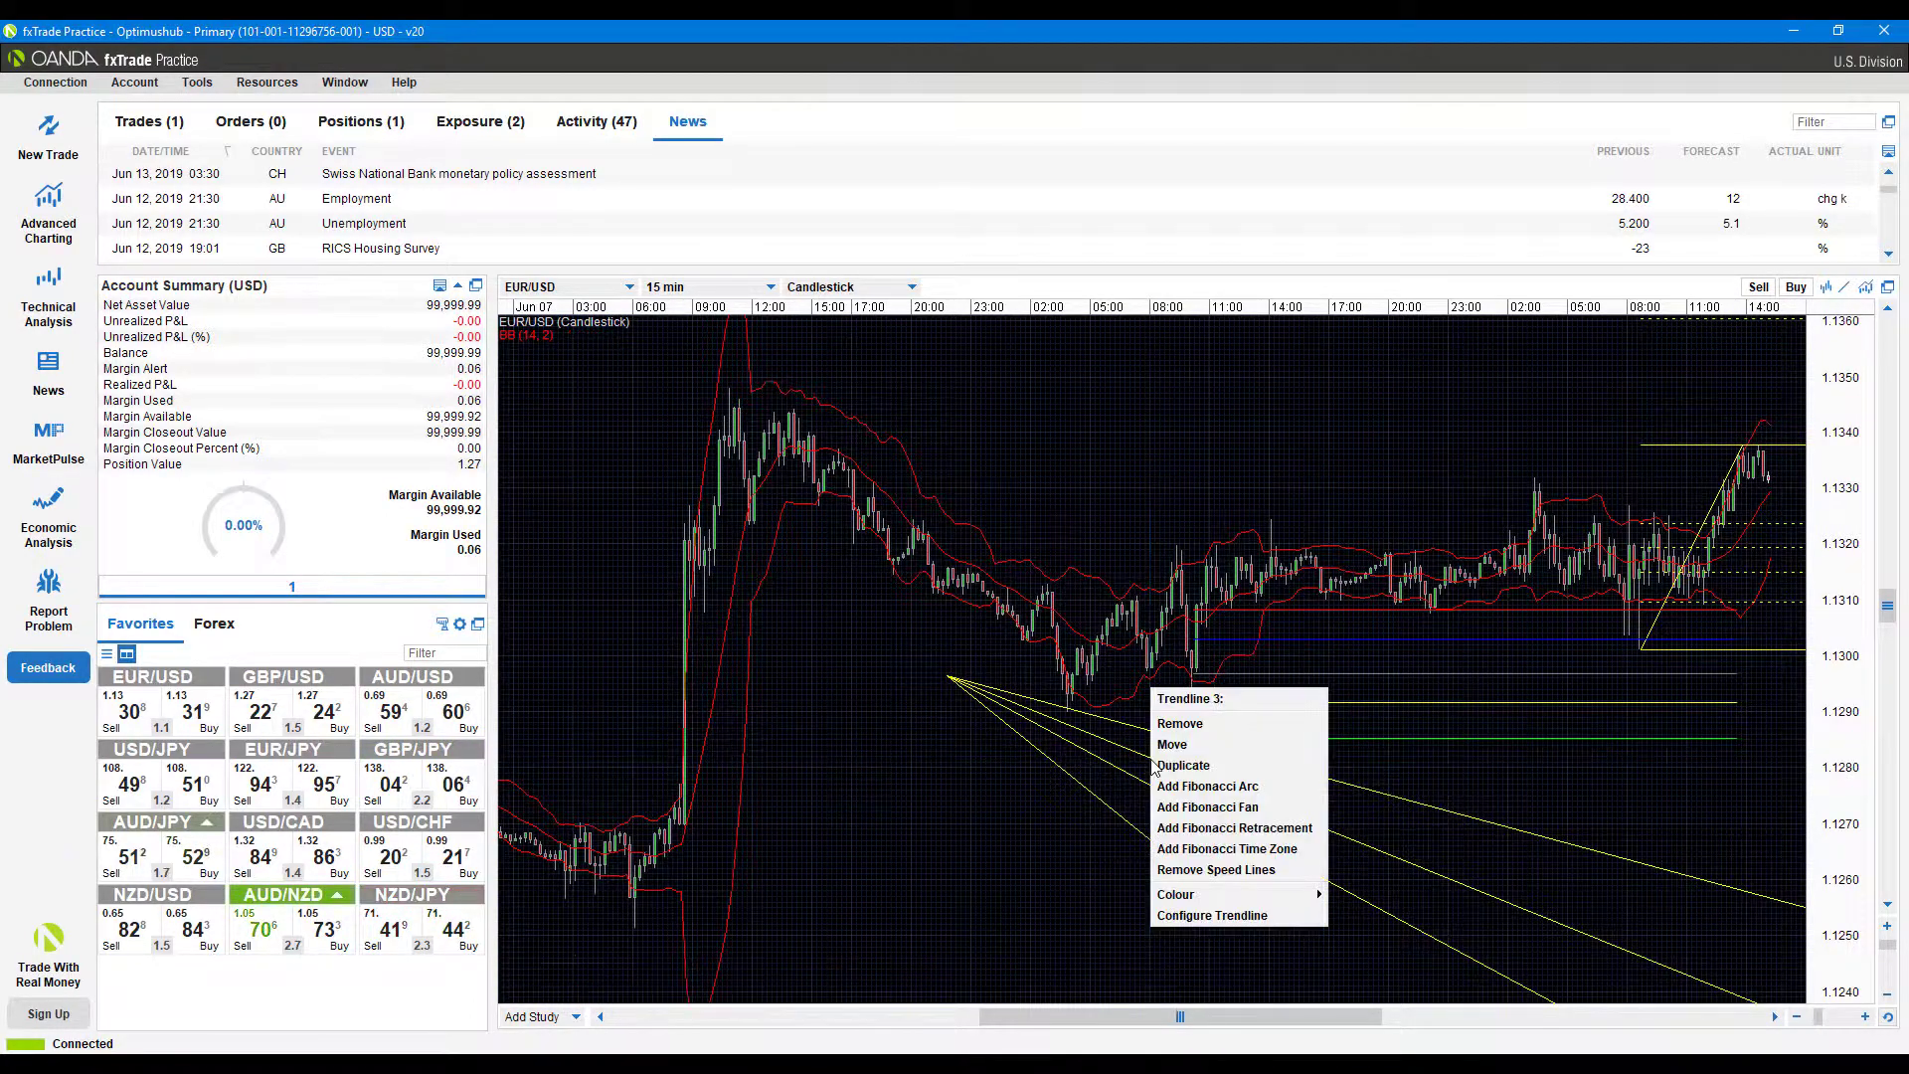
pyautogui.click(1203, 729)
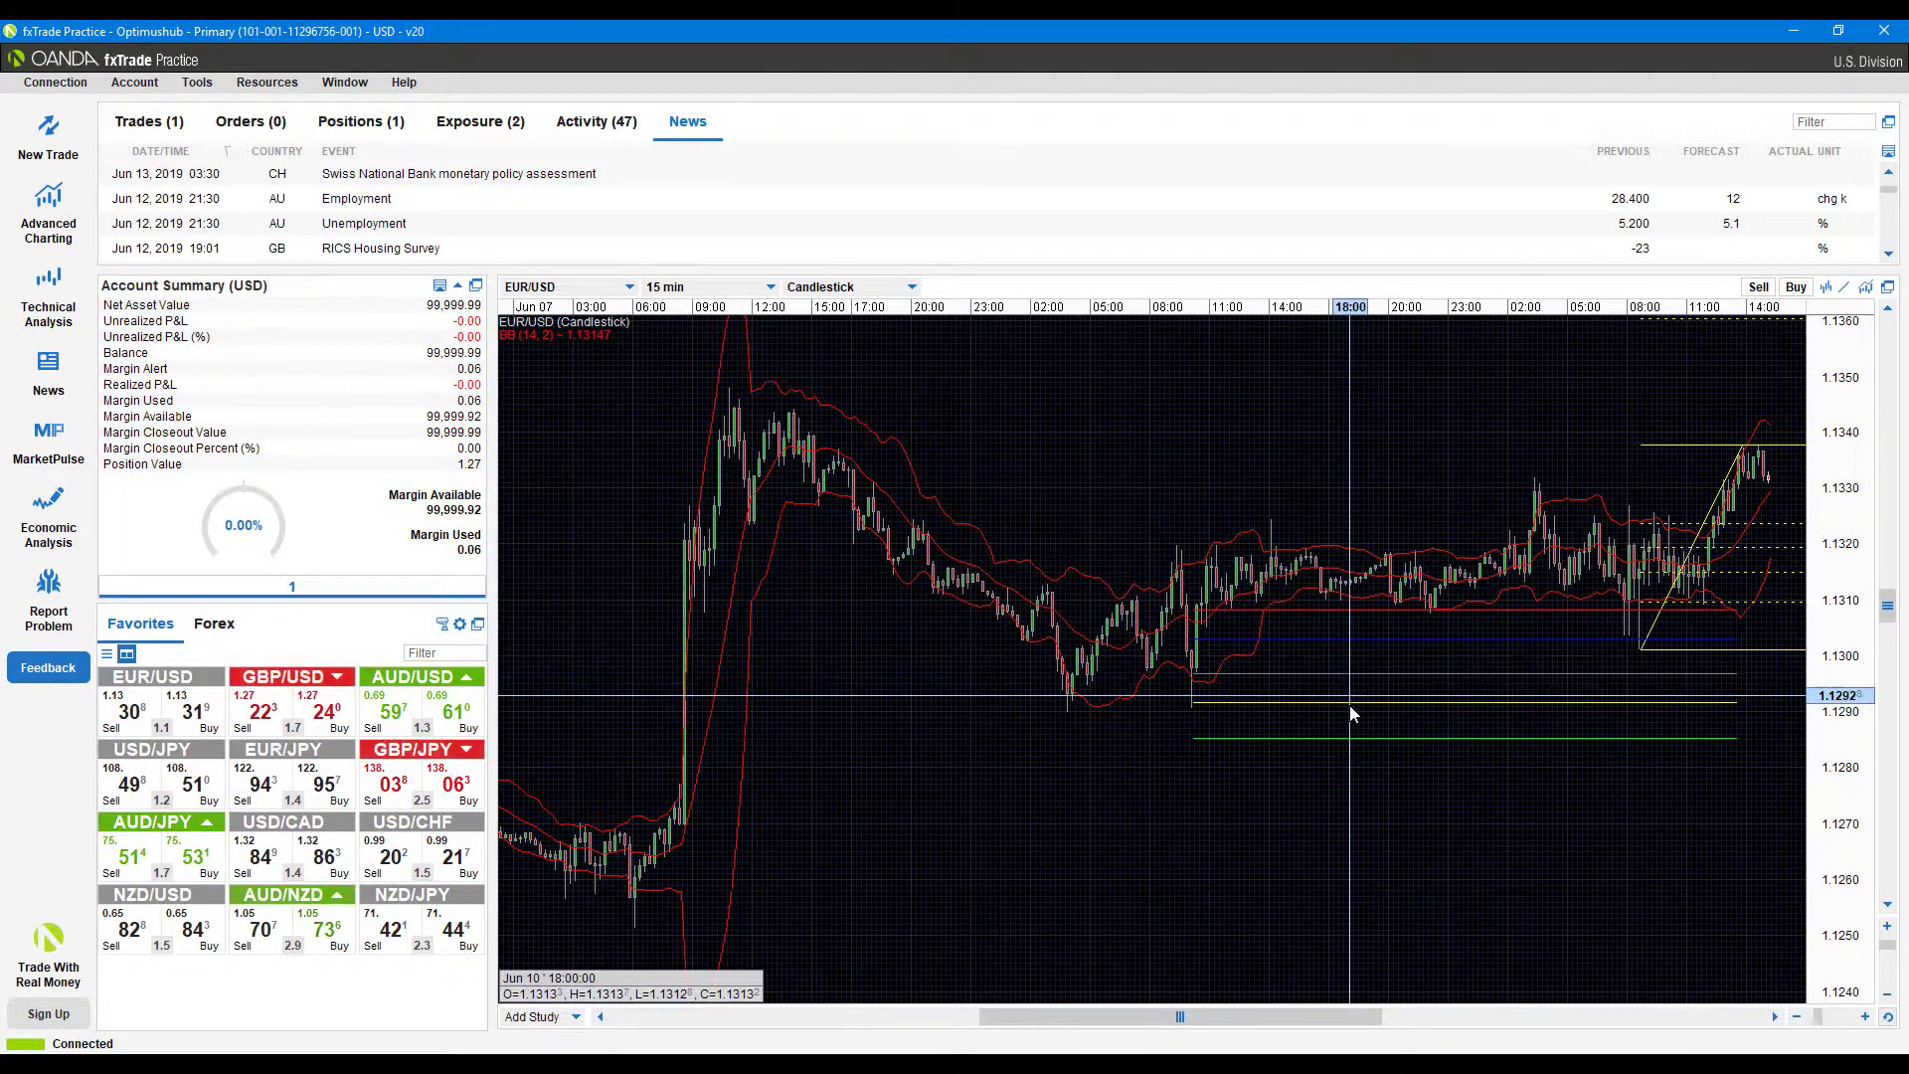
pyautogui.rightClick(1390, 676)
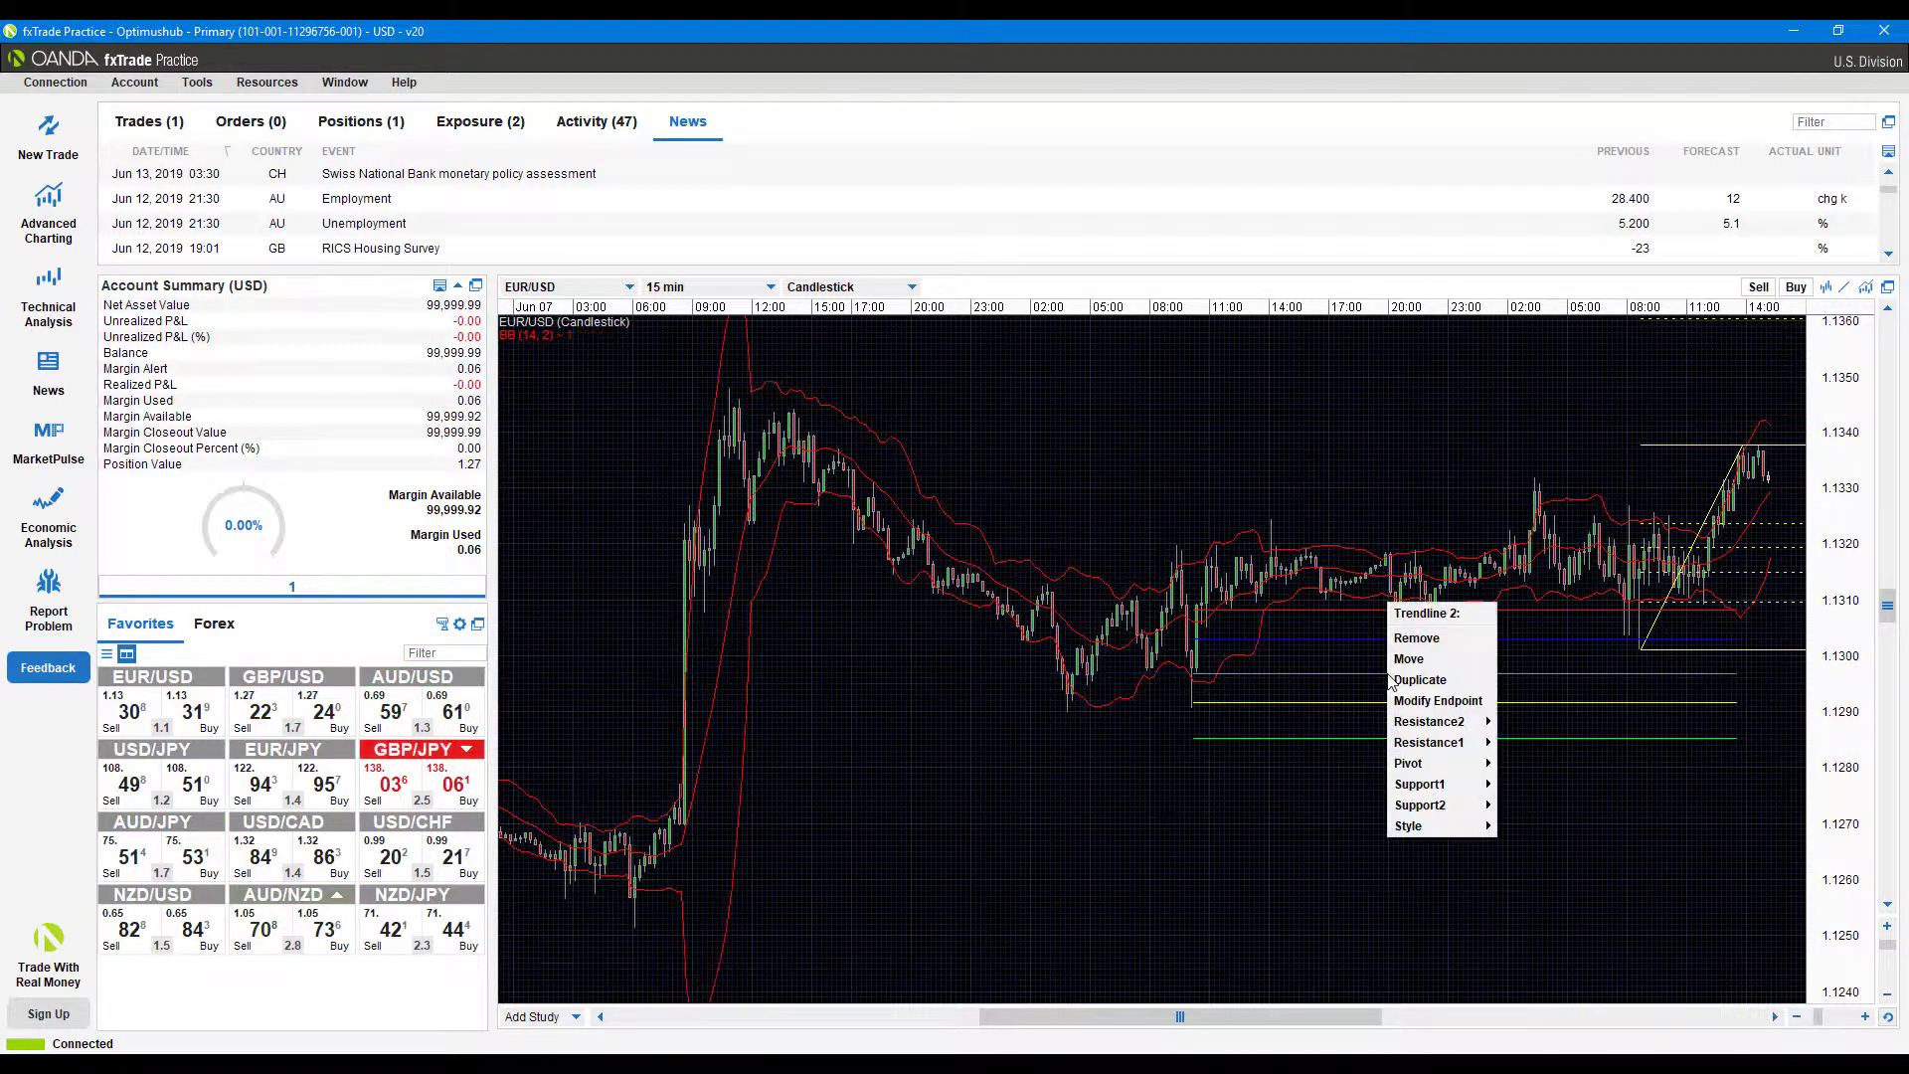
pyautogui.click(1432, 637)
pyautogui.rightClick(1642, 651)
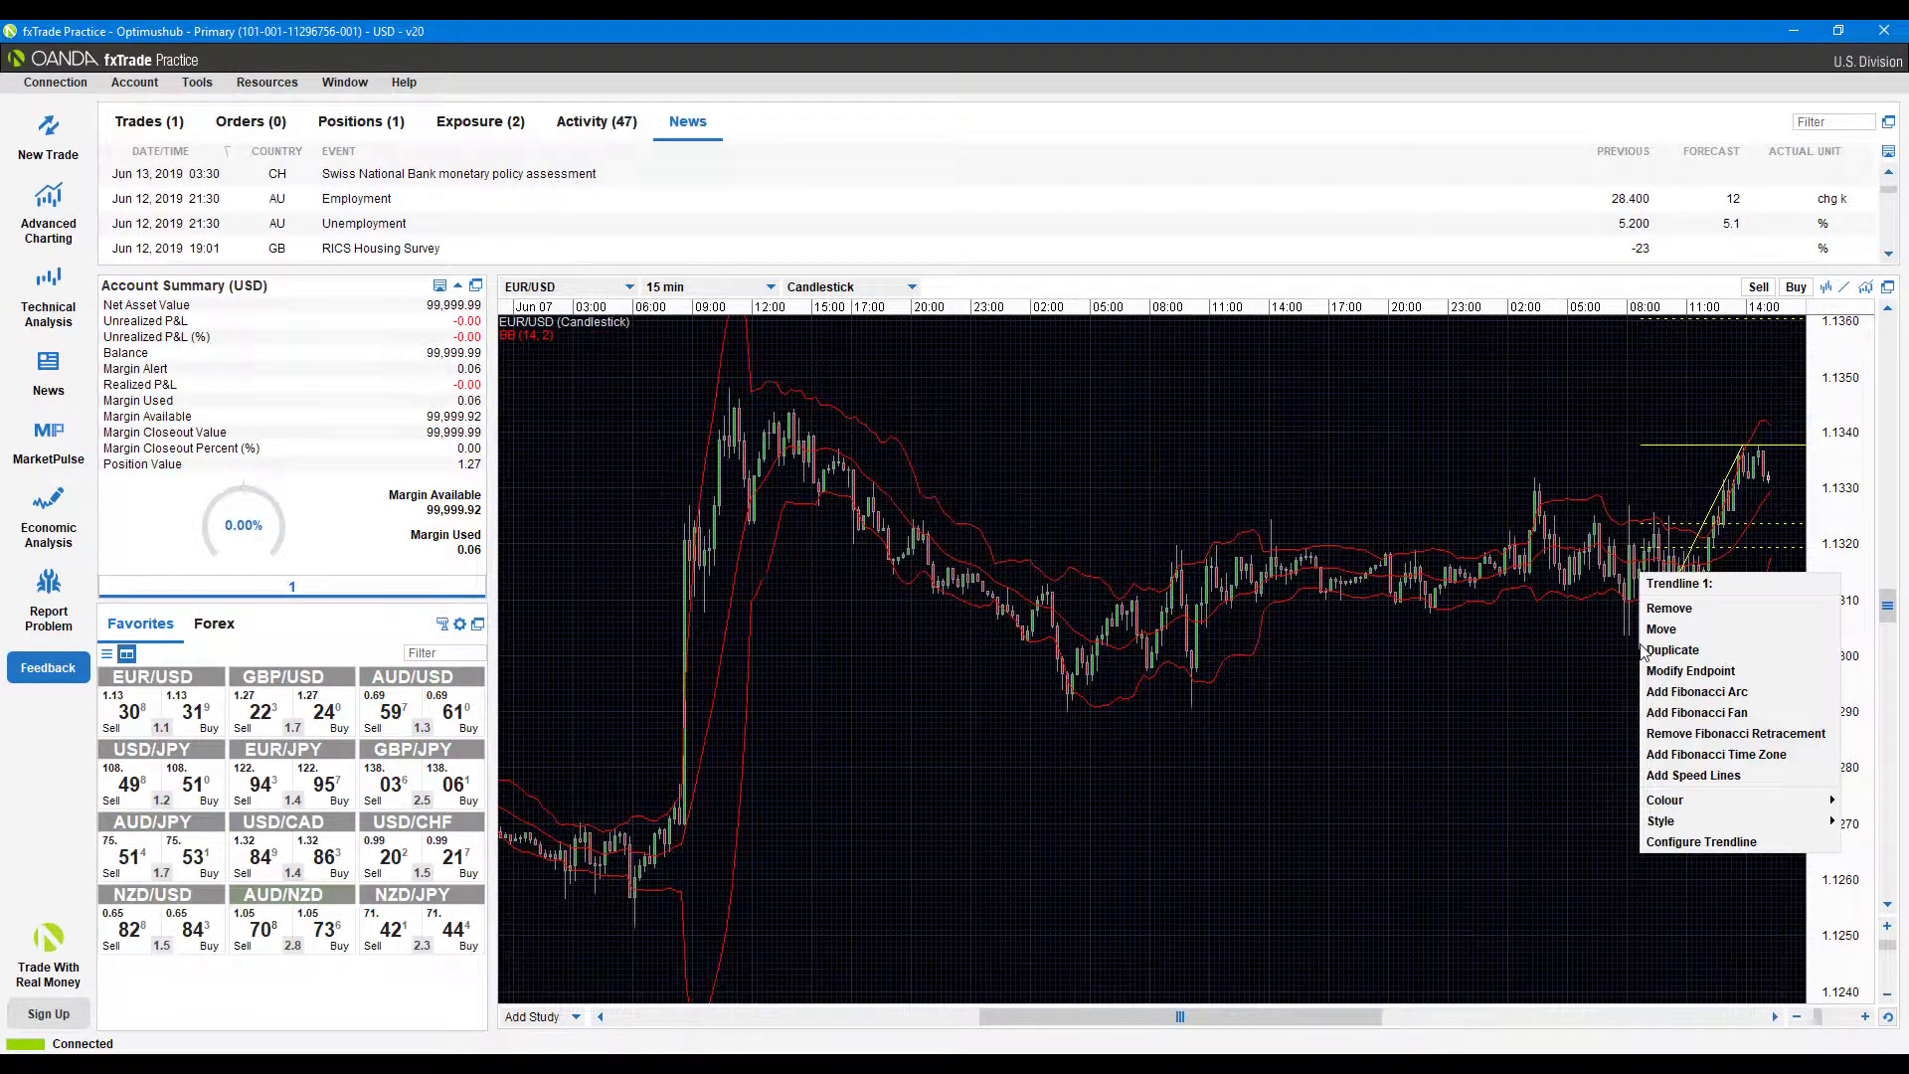
pyautogui.click(1690, 610)
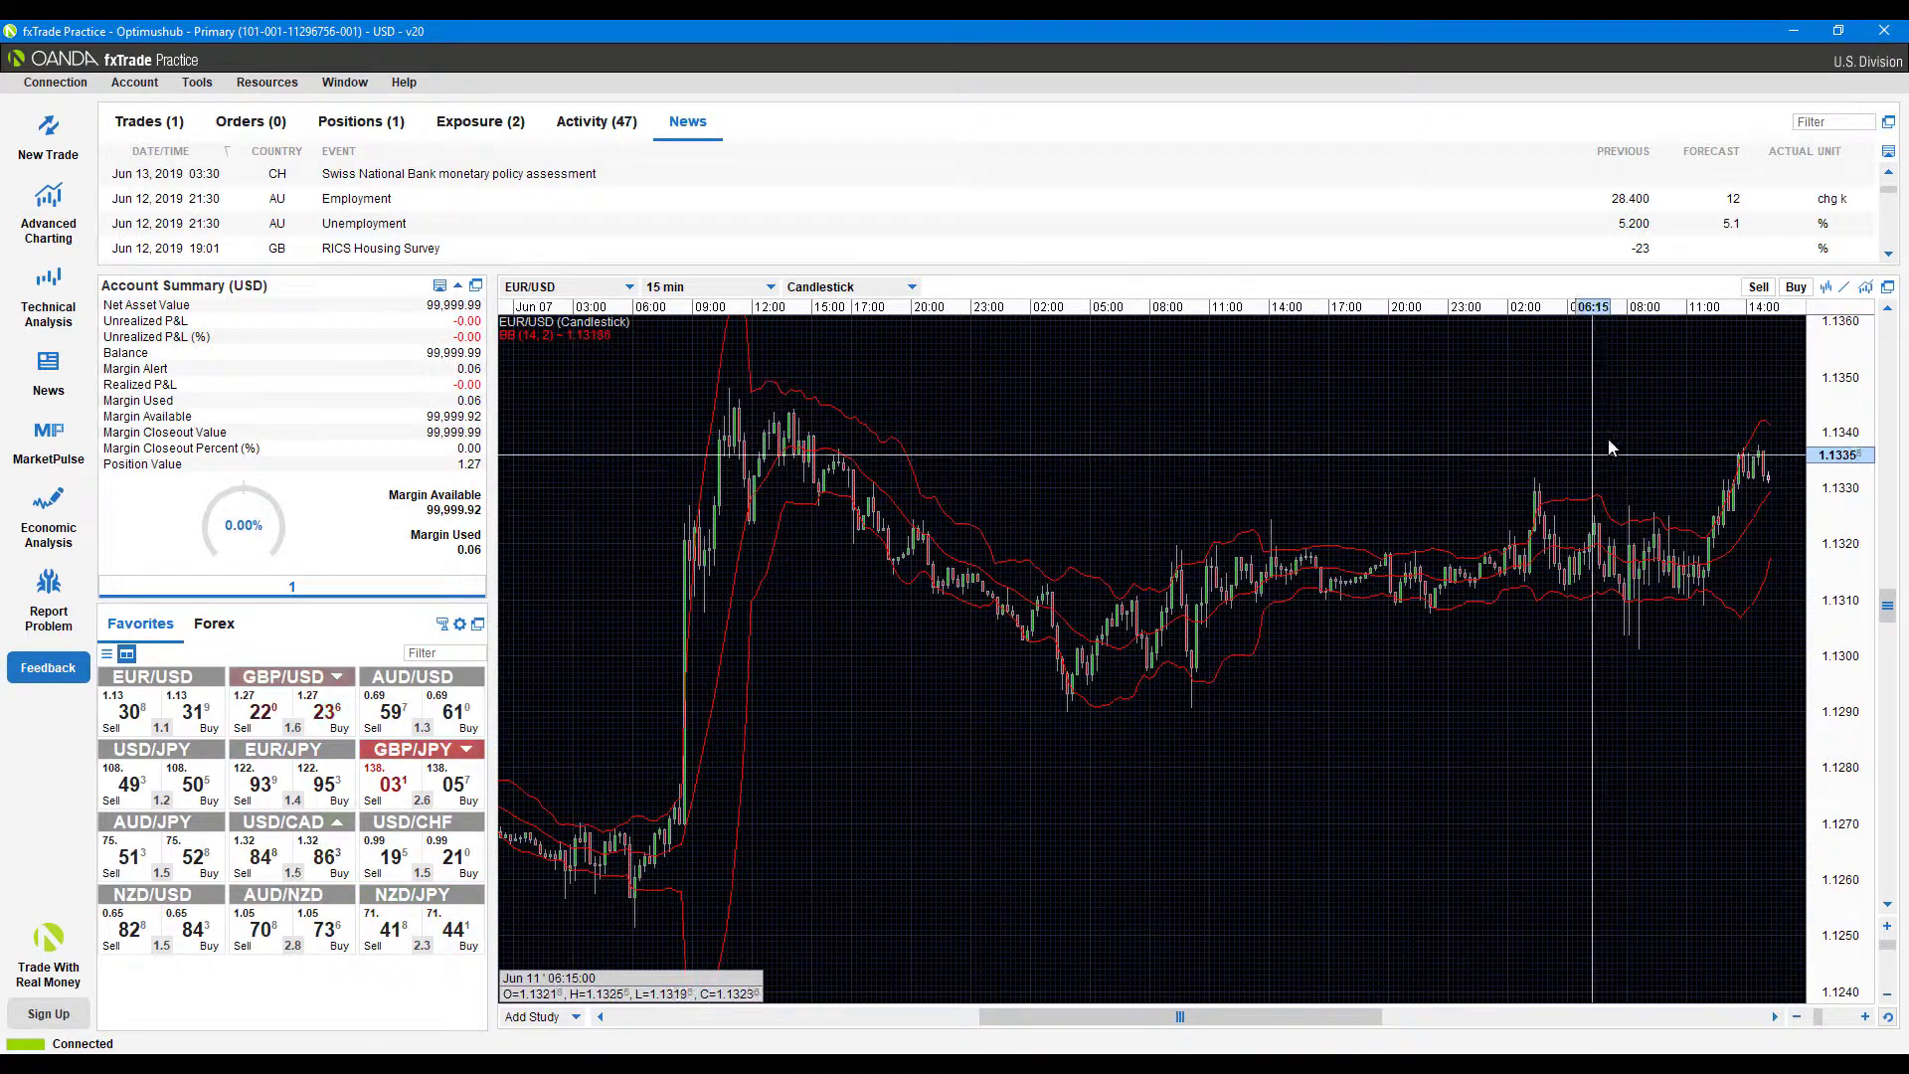
# - Remove the BB (14, 2) study from the EUR/USD chart
pyautogui.rightClick(521, 343)
pyautogui.rightClick(516, 343)
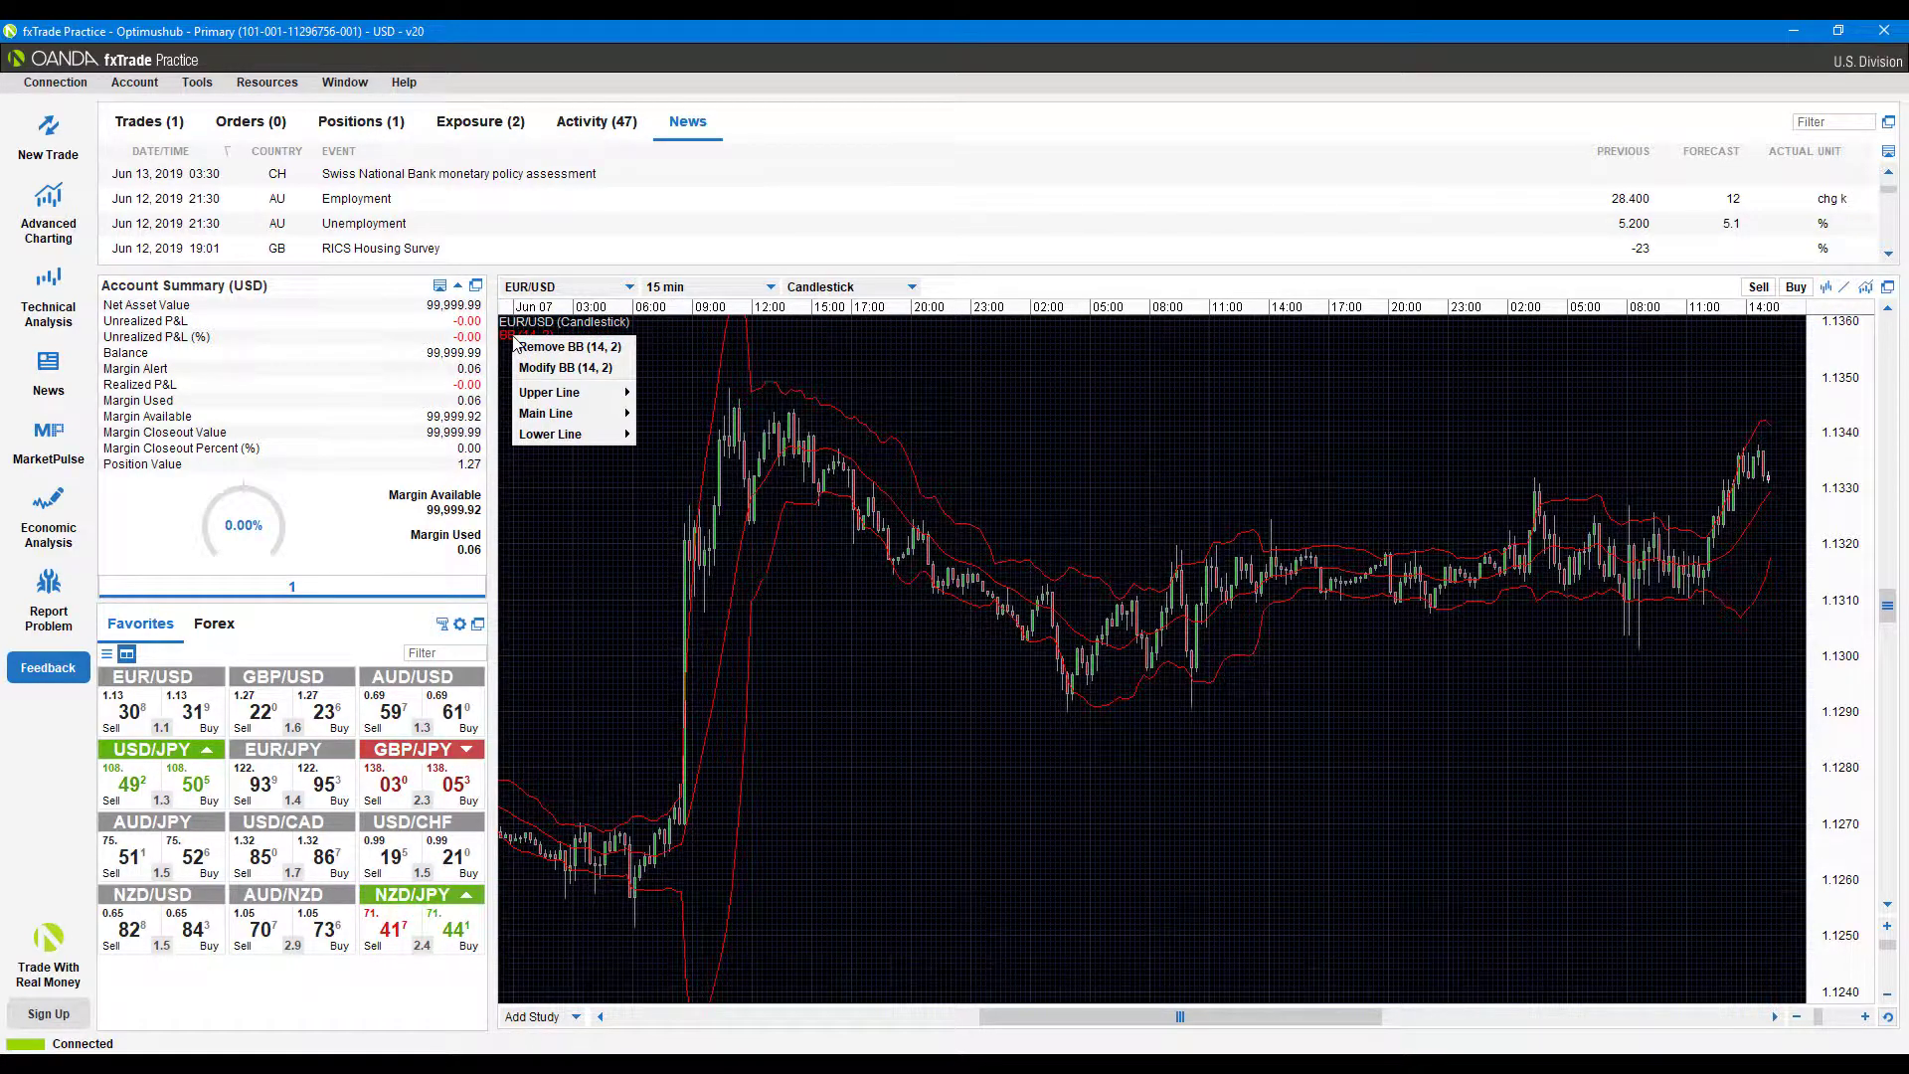
pyautogui.click(569, 346)
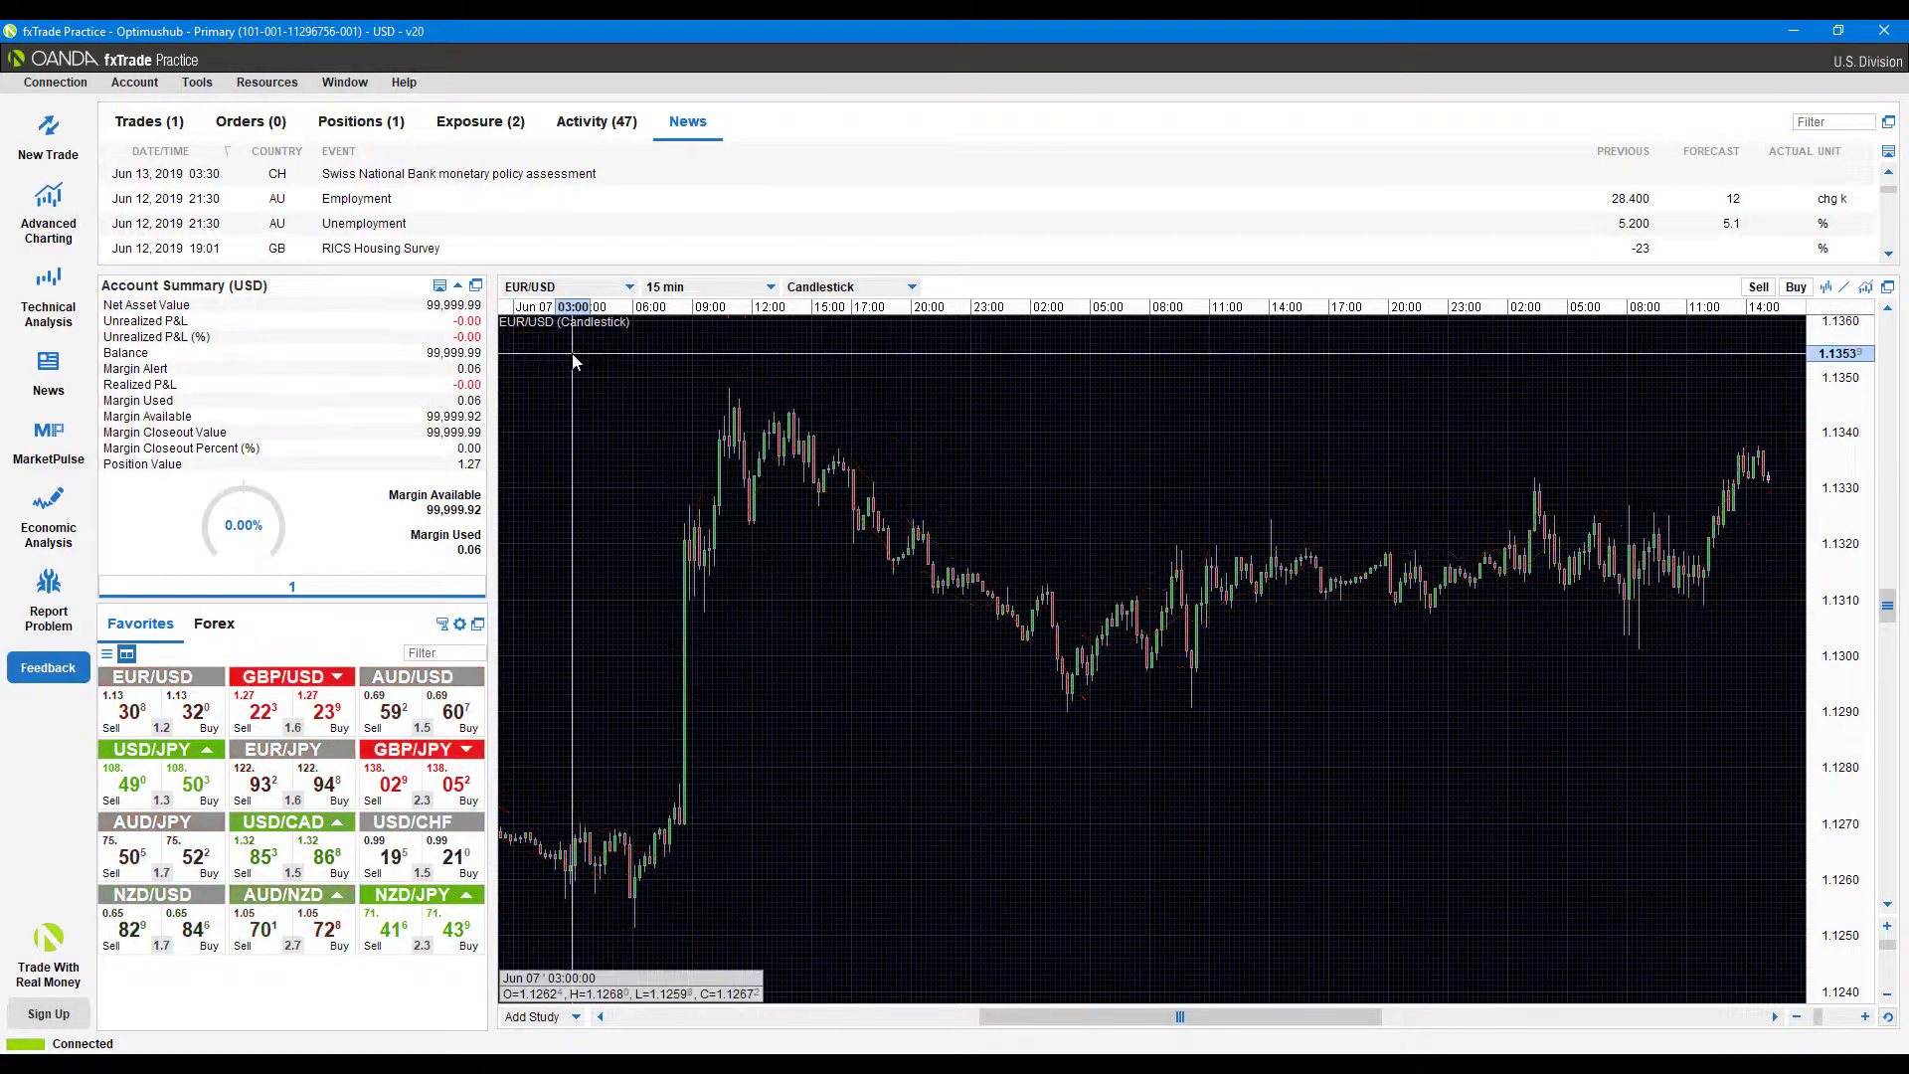
pyautogui.rightClick(1269, 588)
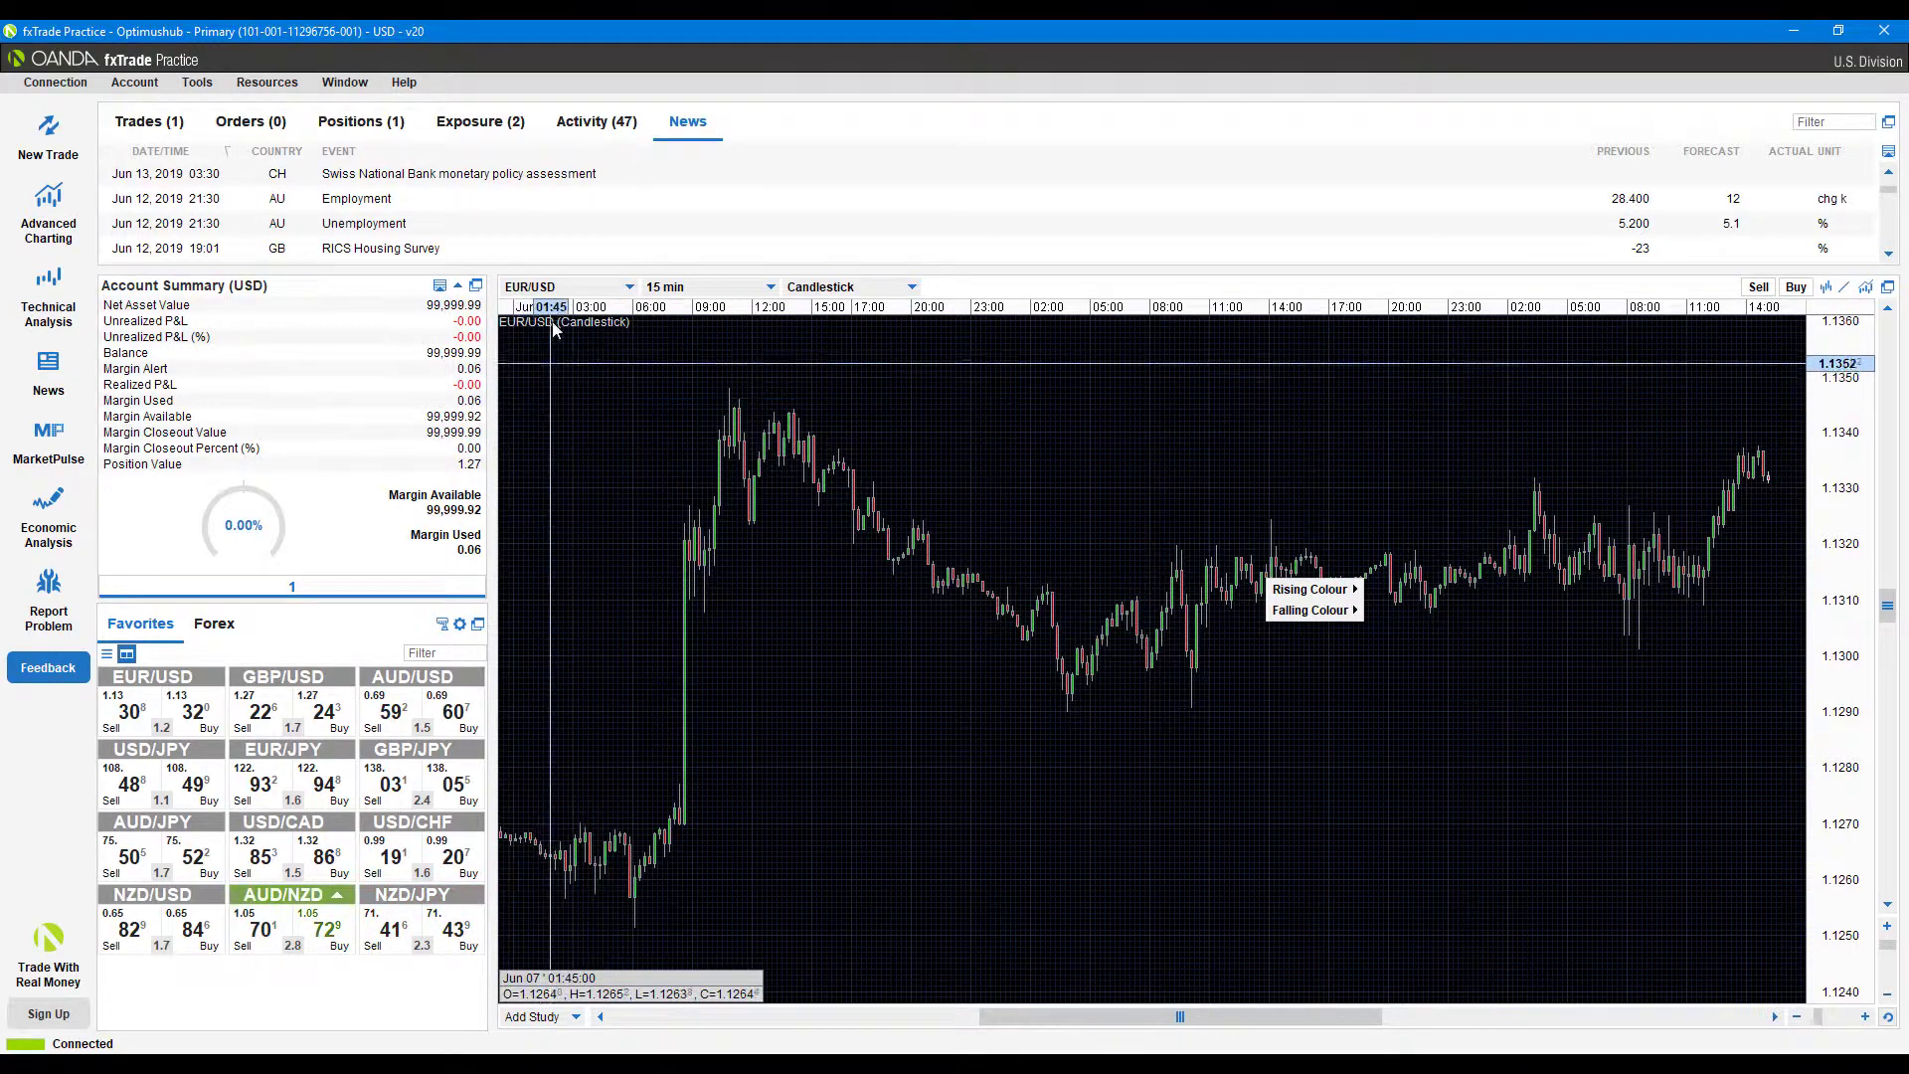
# - Add the MACD study with its default 12, 26, 9 parameters below the price chart
pyautogui.click(575, 1017)
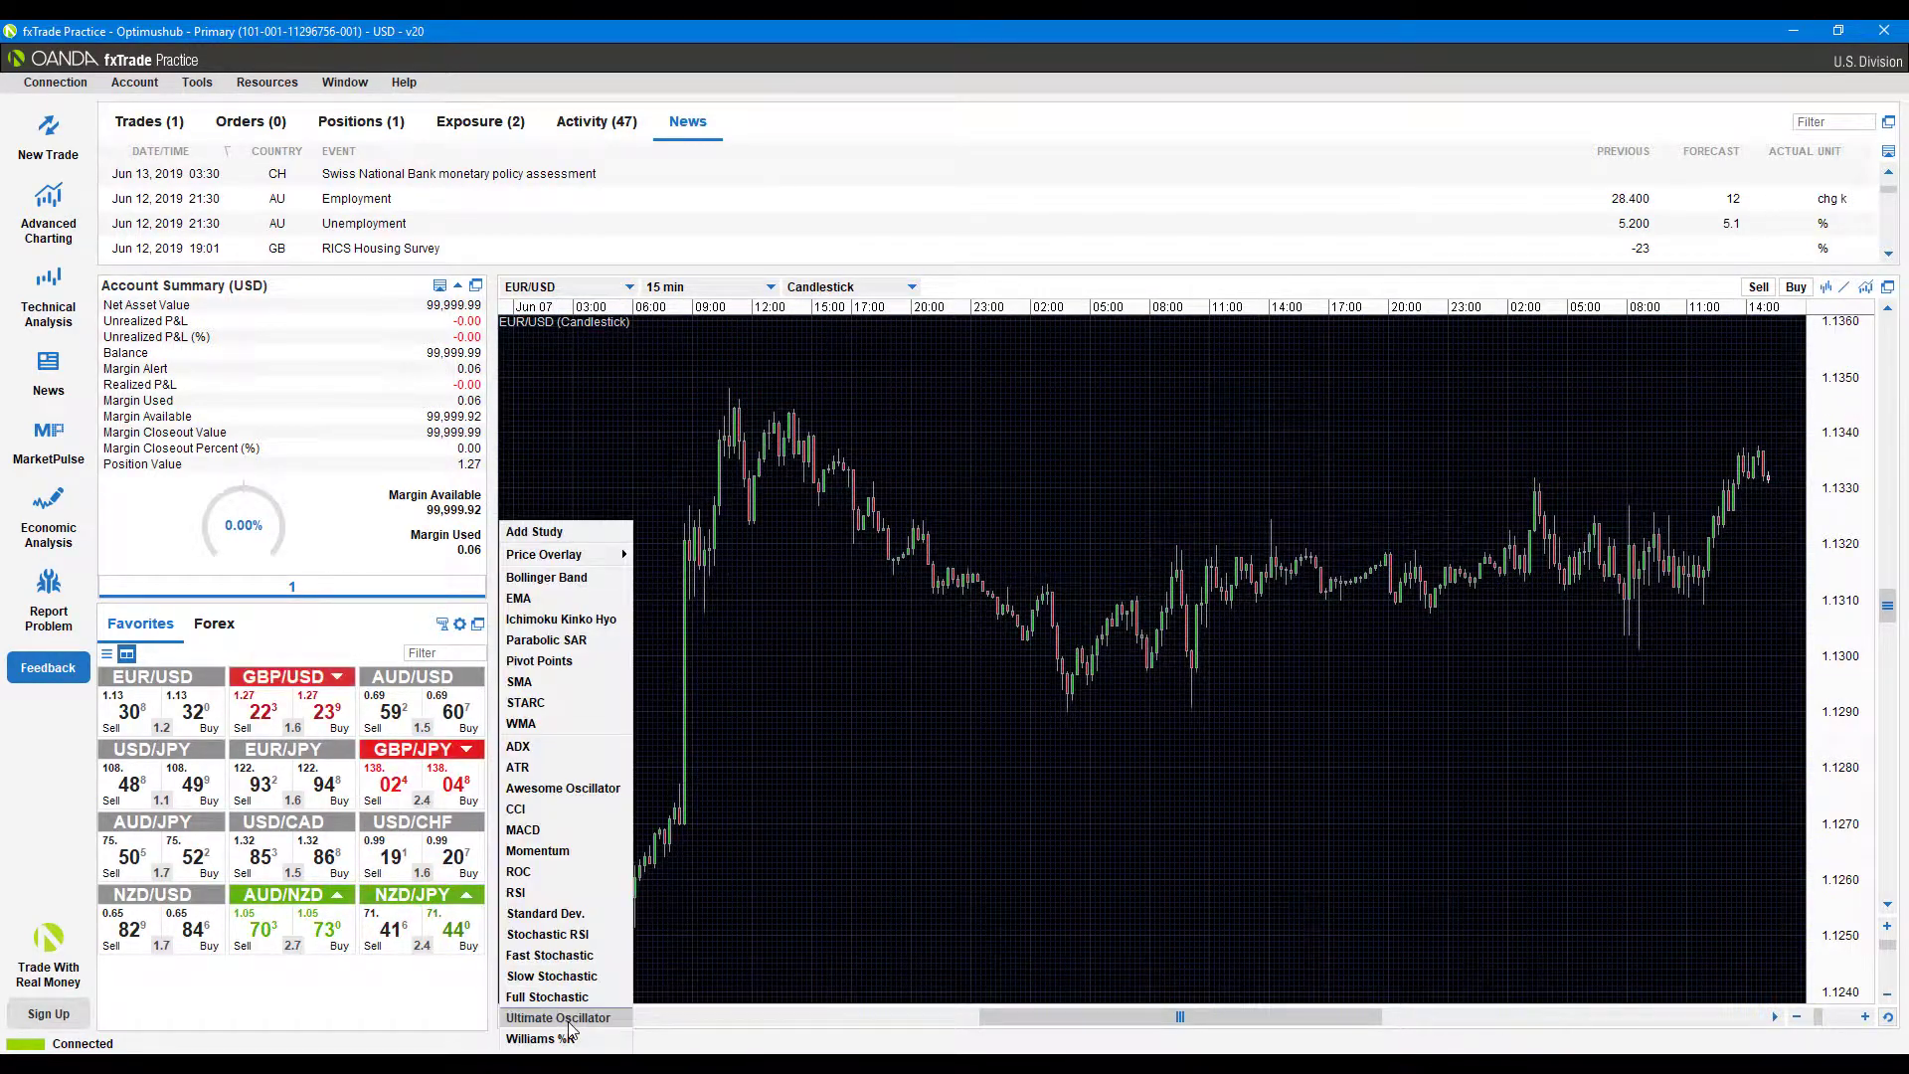
pyautogui.click(593, 834)
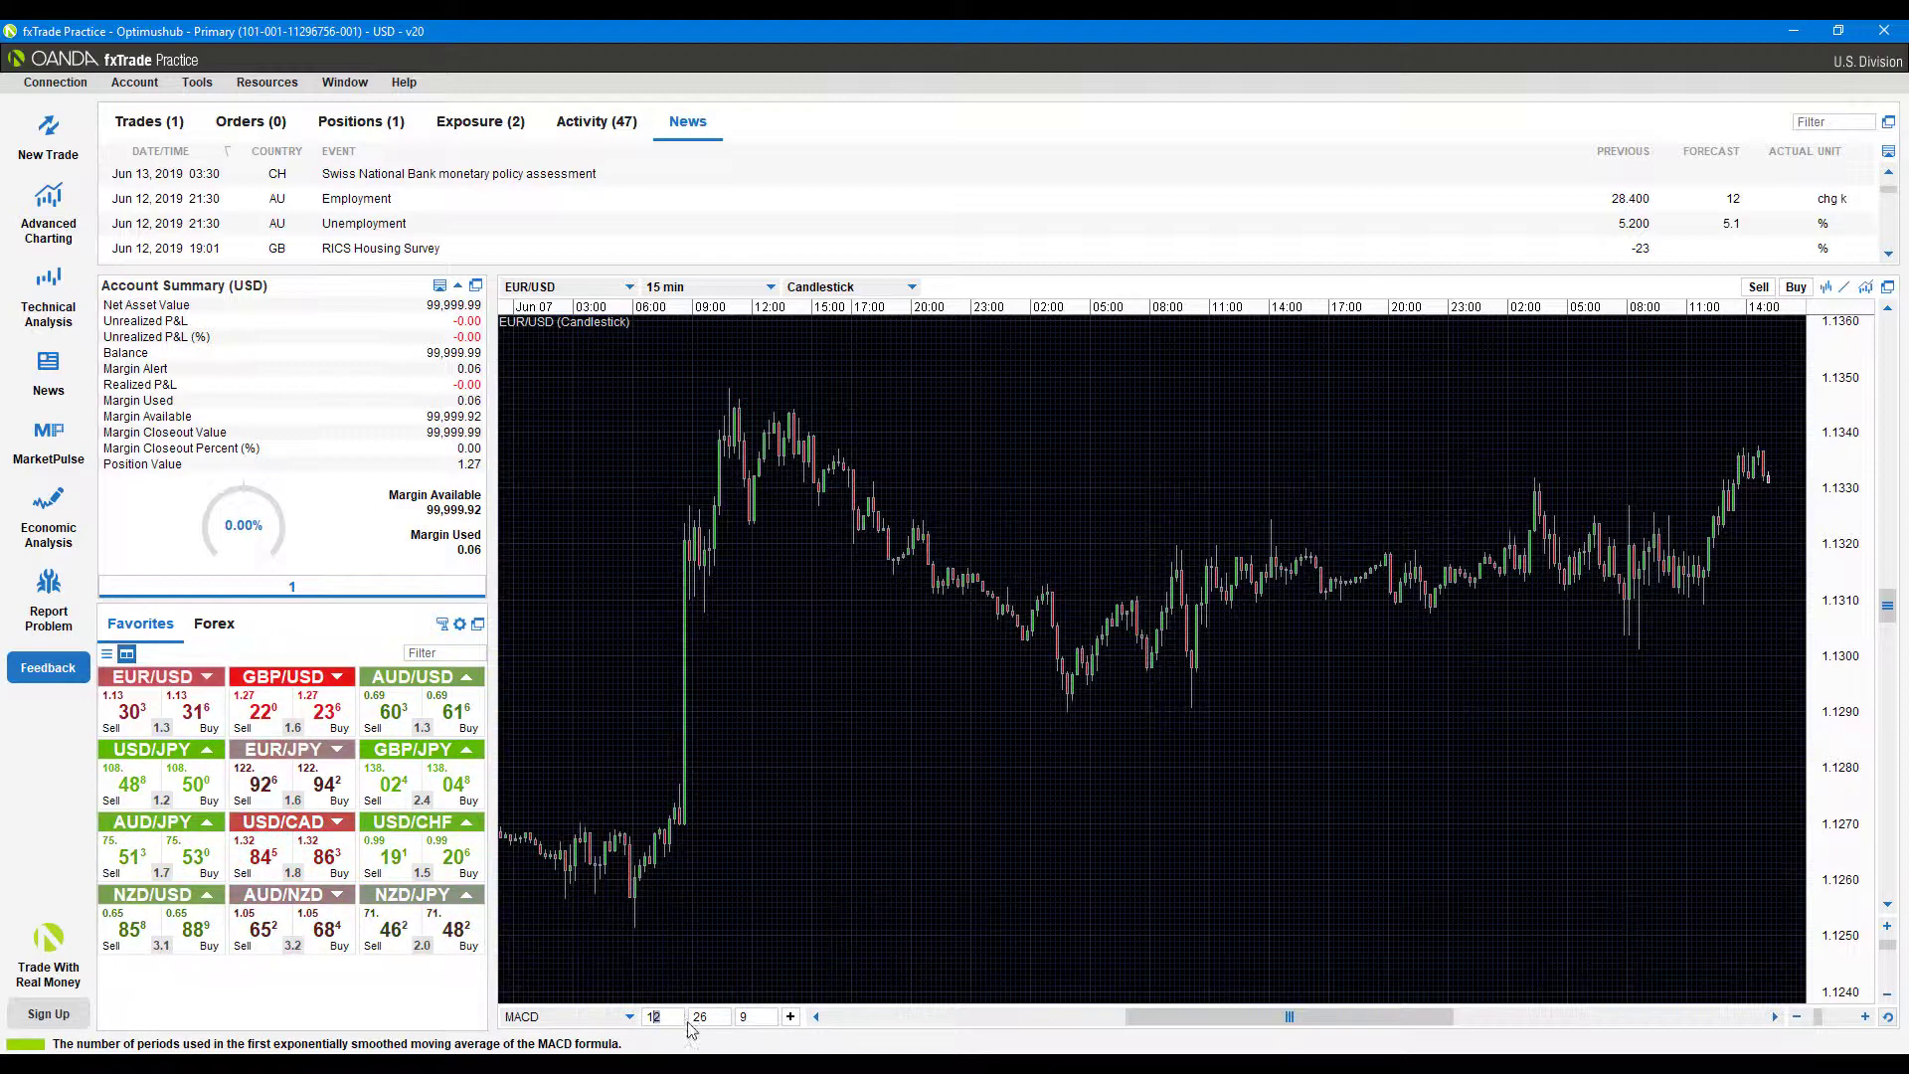
pyautogui.click(701, 1017)
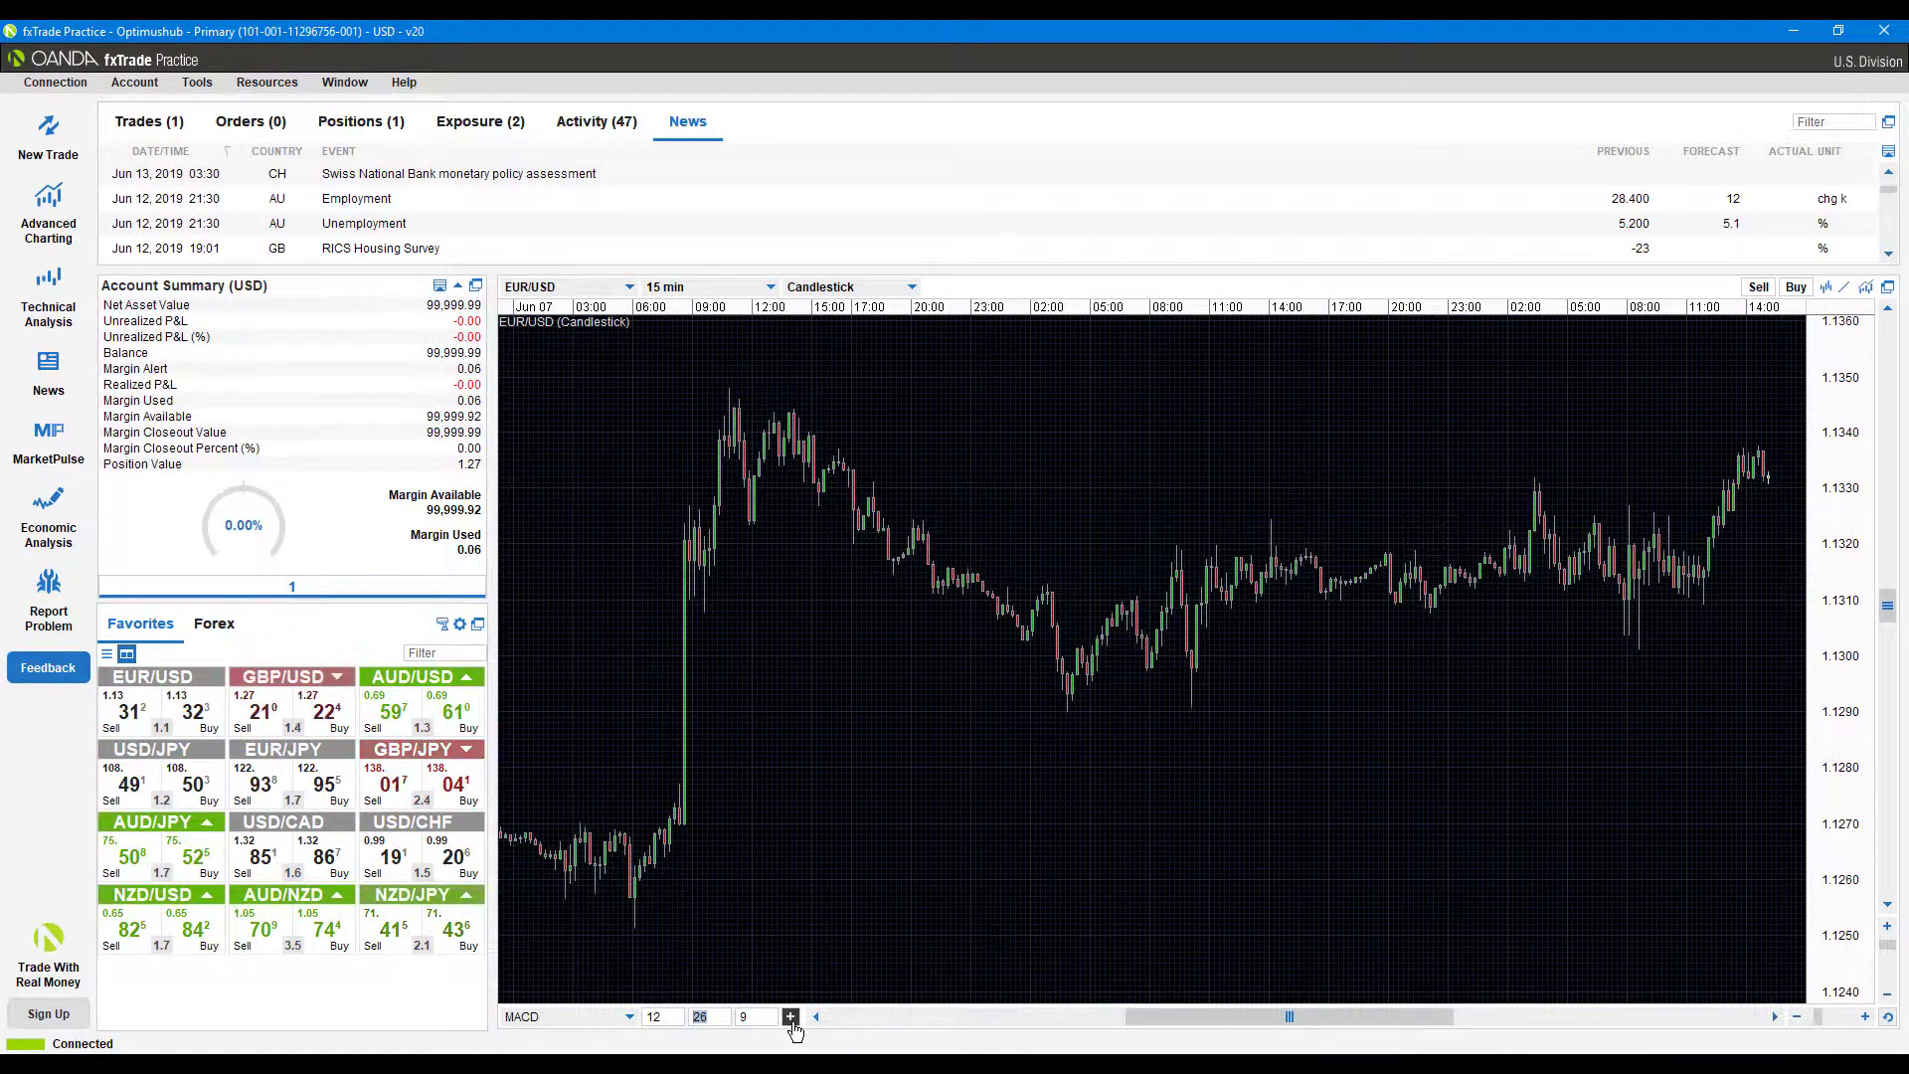
pyautogui.click(791, 1016)
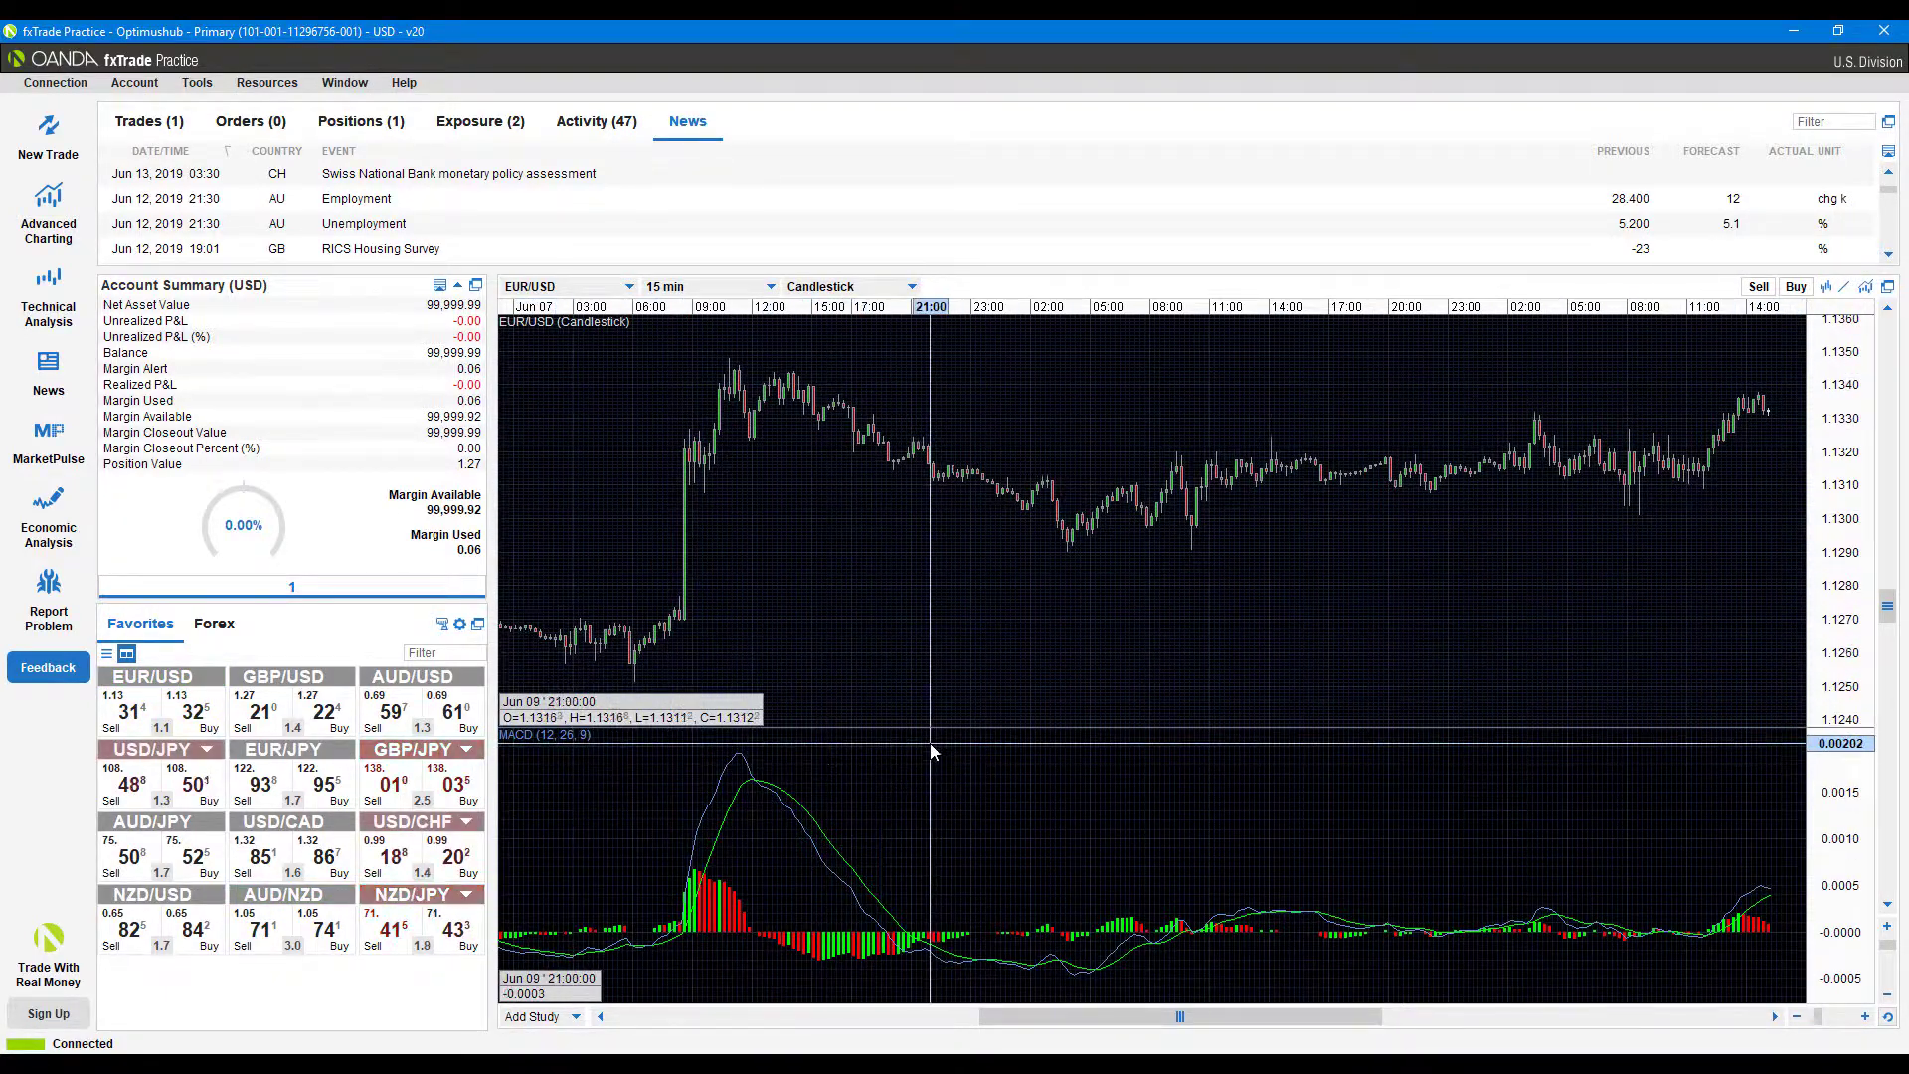
# - Raise the divider between the price chart and MACD panel so MACD is taller
pyautogui.moveTo(964, 728); pyautogui.dragTo(1029, 616)
pyautogui.moveTo(1035, 694); pyautogui.dragTo(1040, 721)
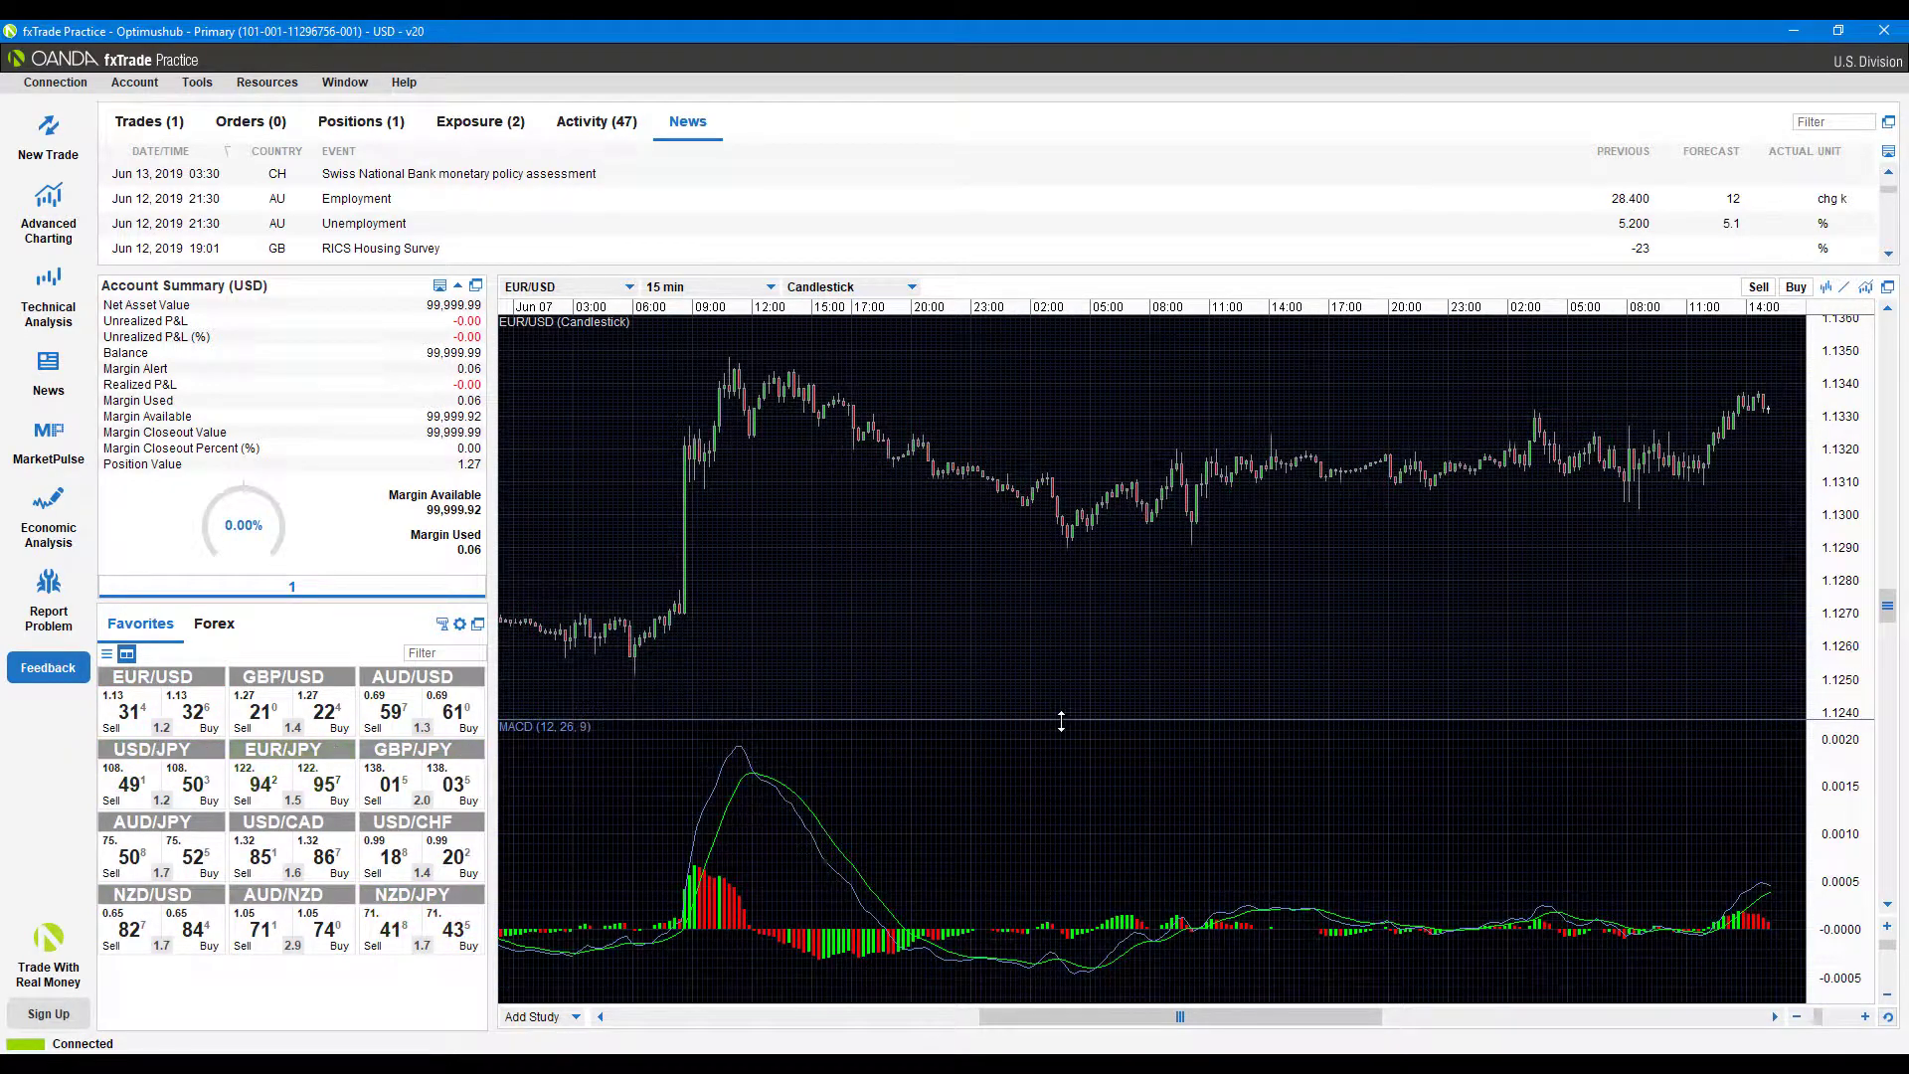
pyautogui.moveTo(1061, 721); pyautogui.dragTo(1189, 618)
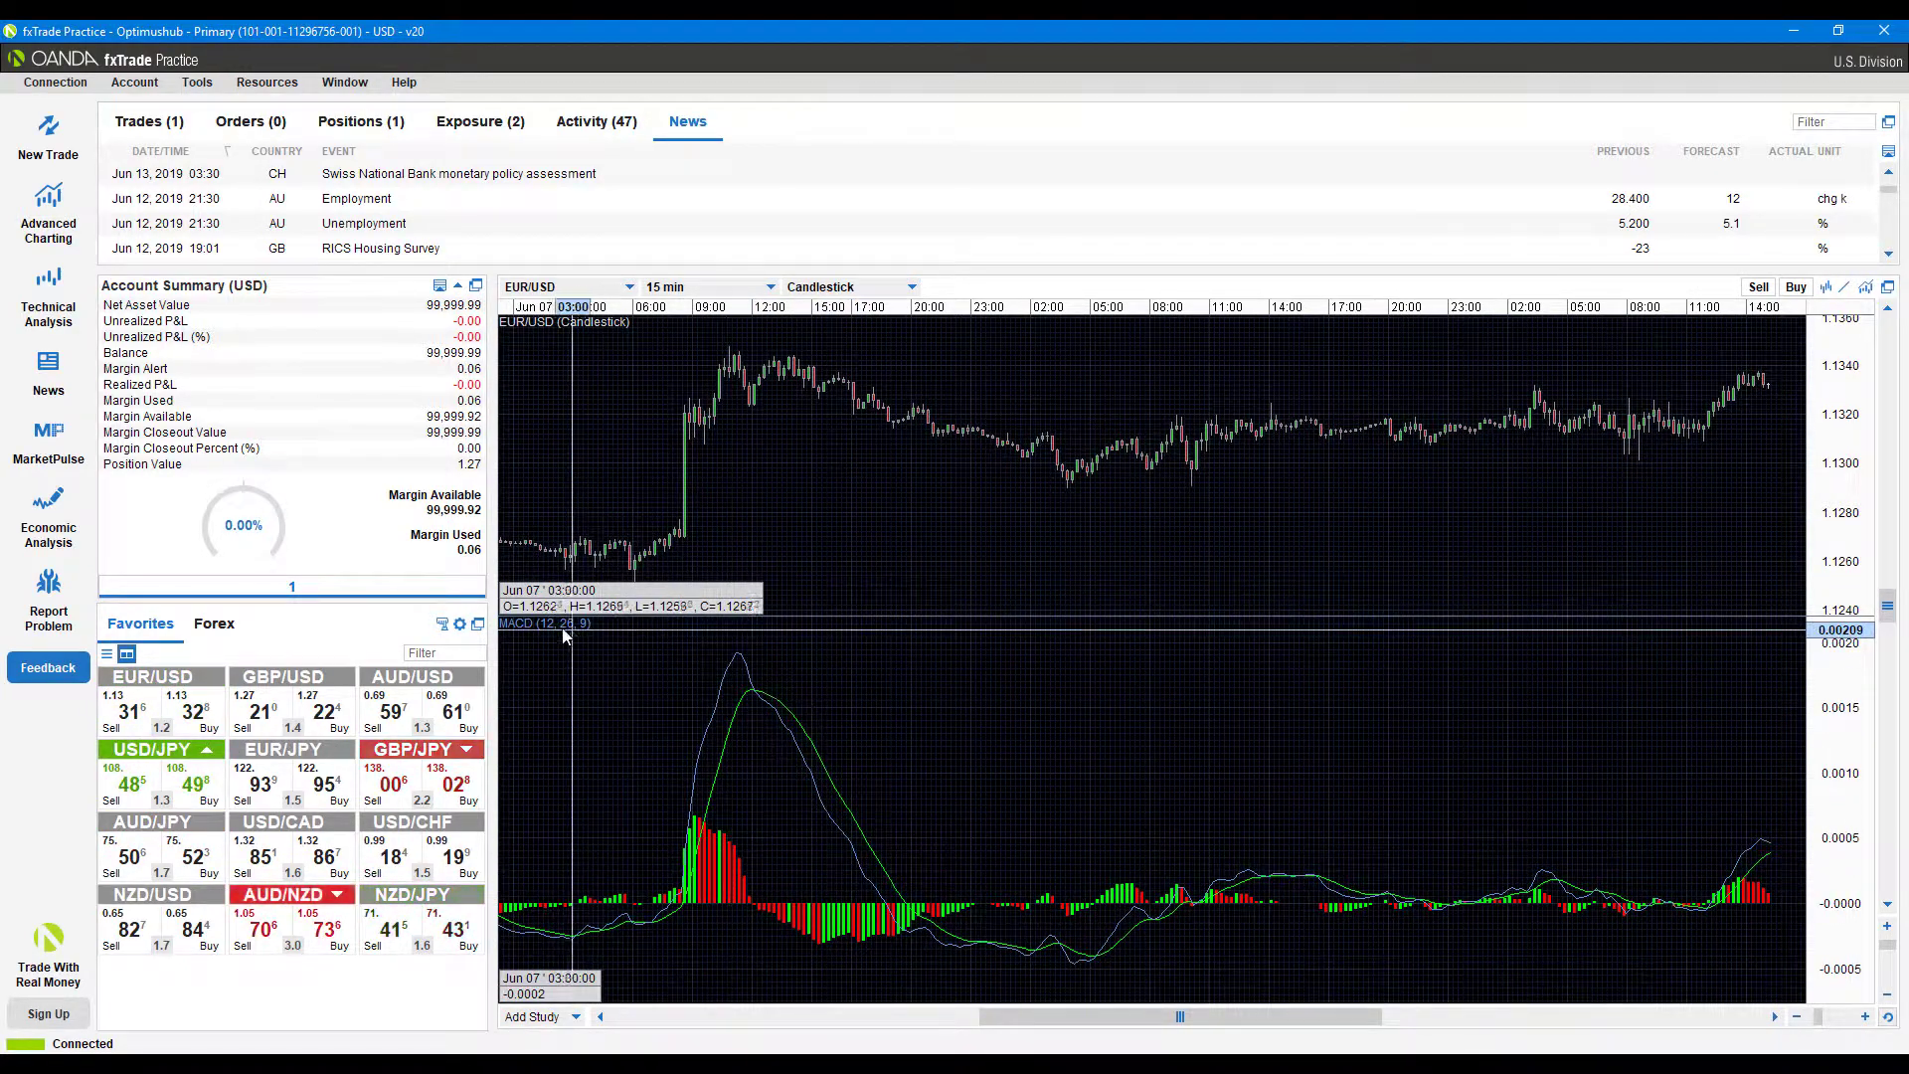
pyautogui.rightClick(526, 626)
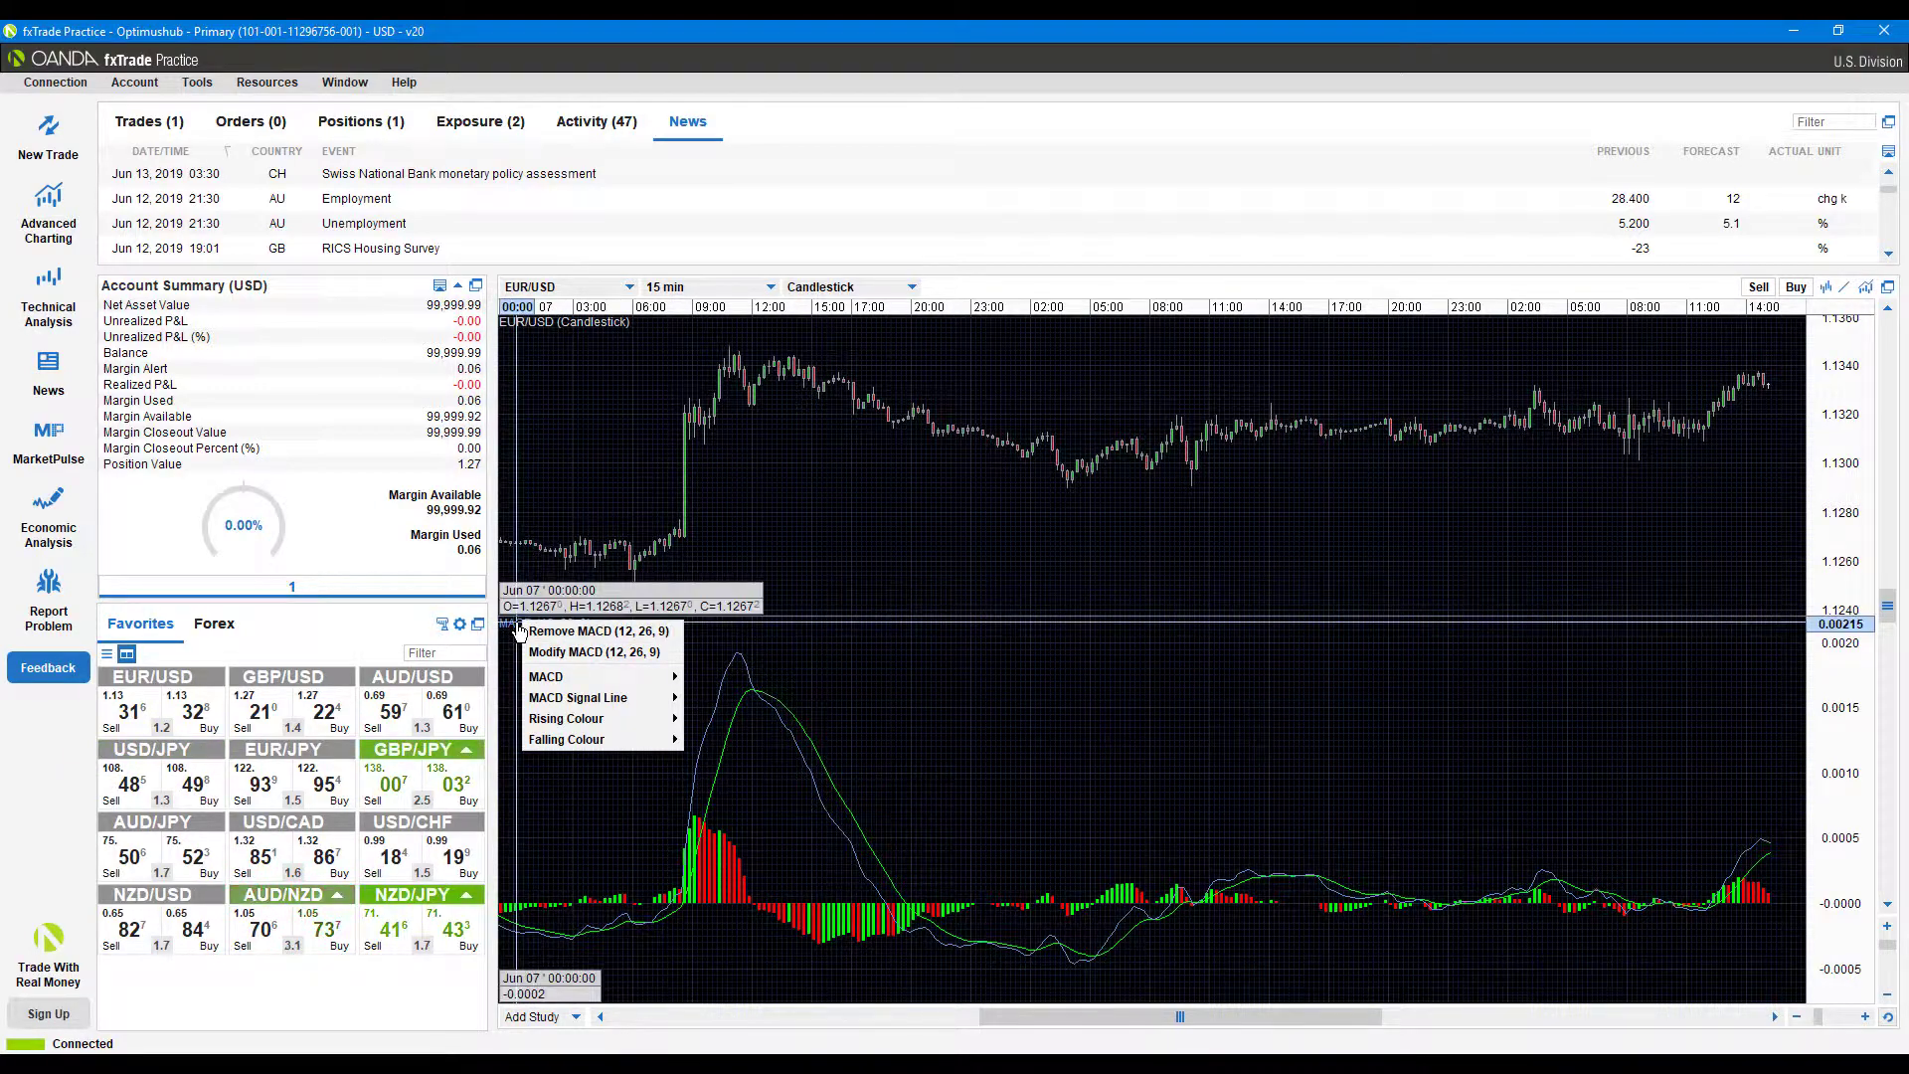
# - Remove the MACD (12, 26, 9) panel, then browse and close the Add Study list
pyautogui.click(564, 632)
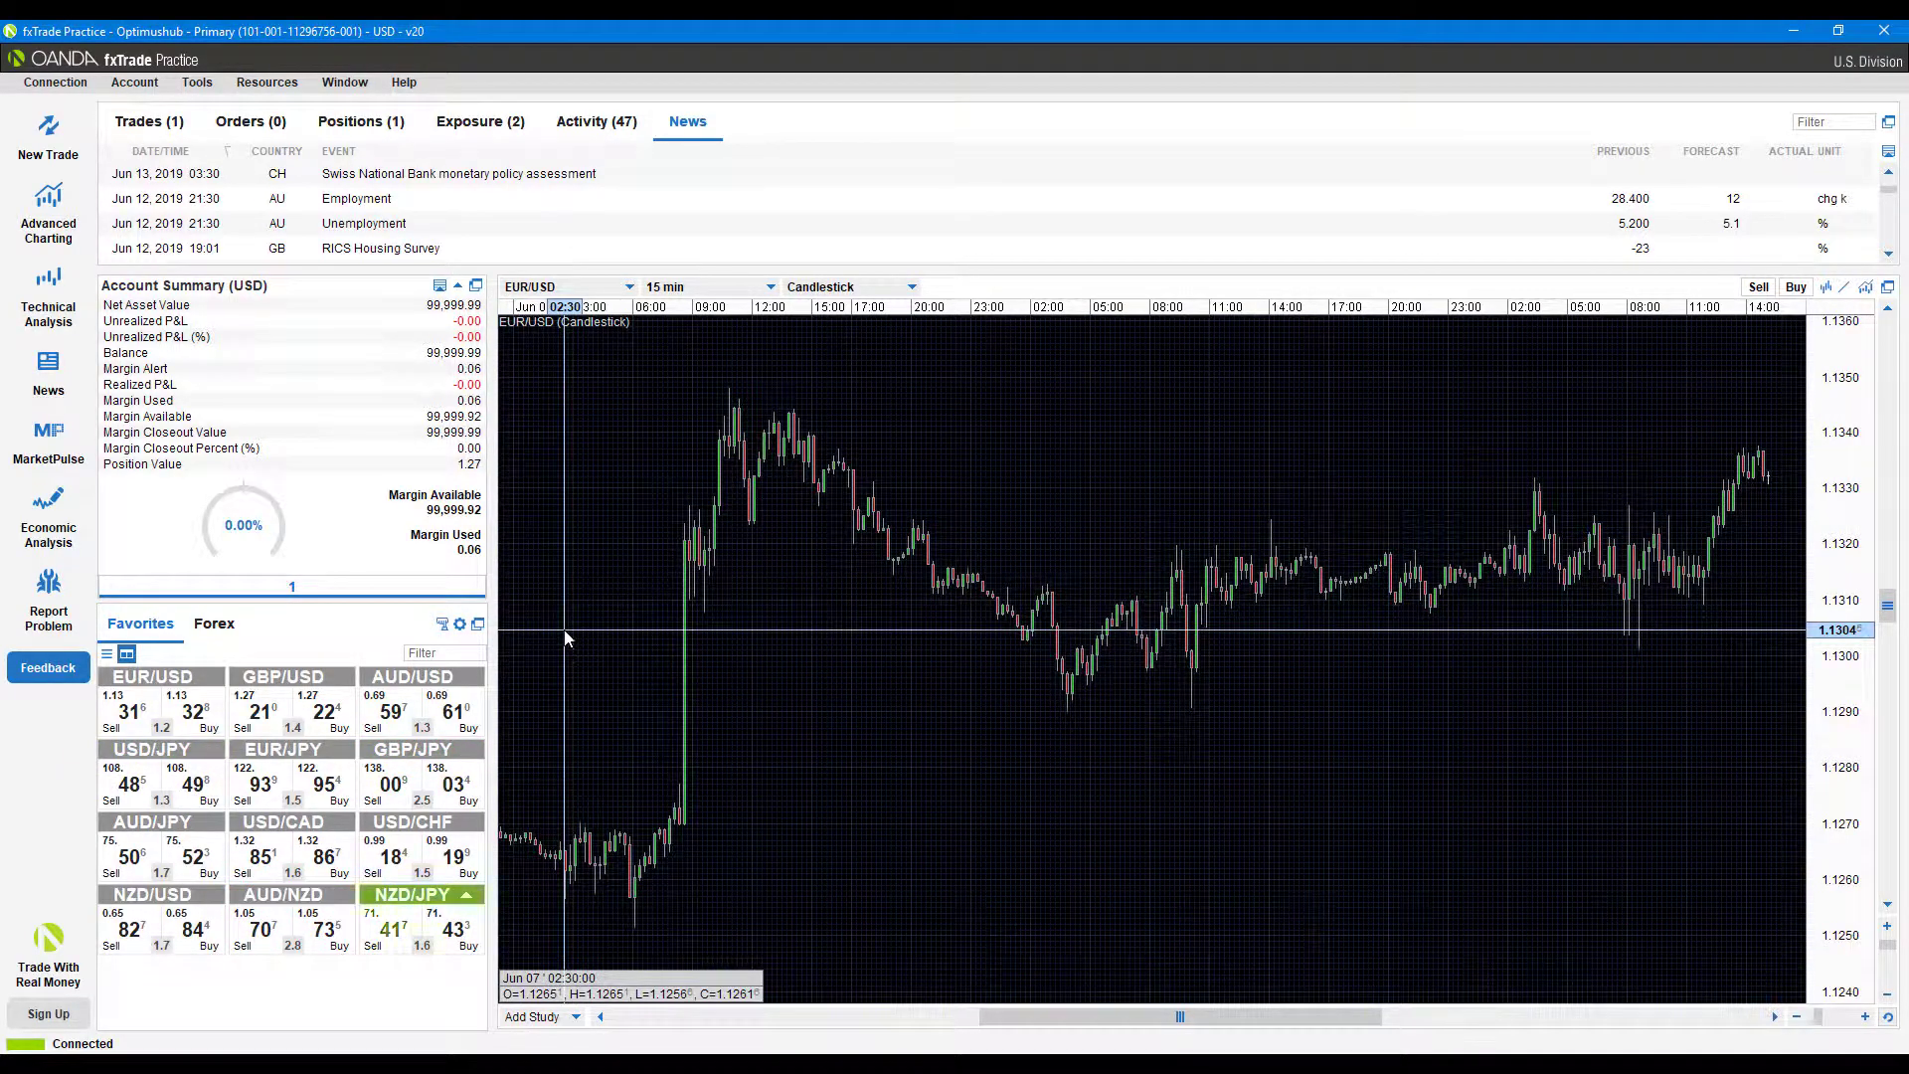
pyautogui.rightClick(567, 1018)
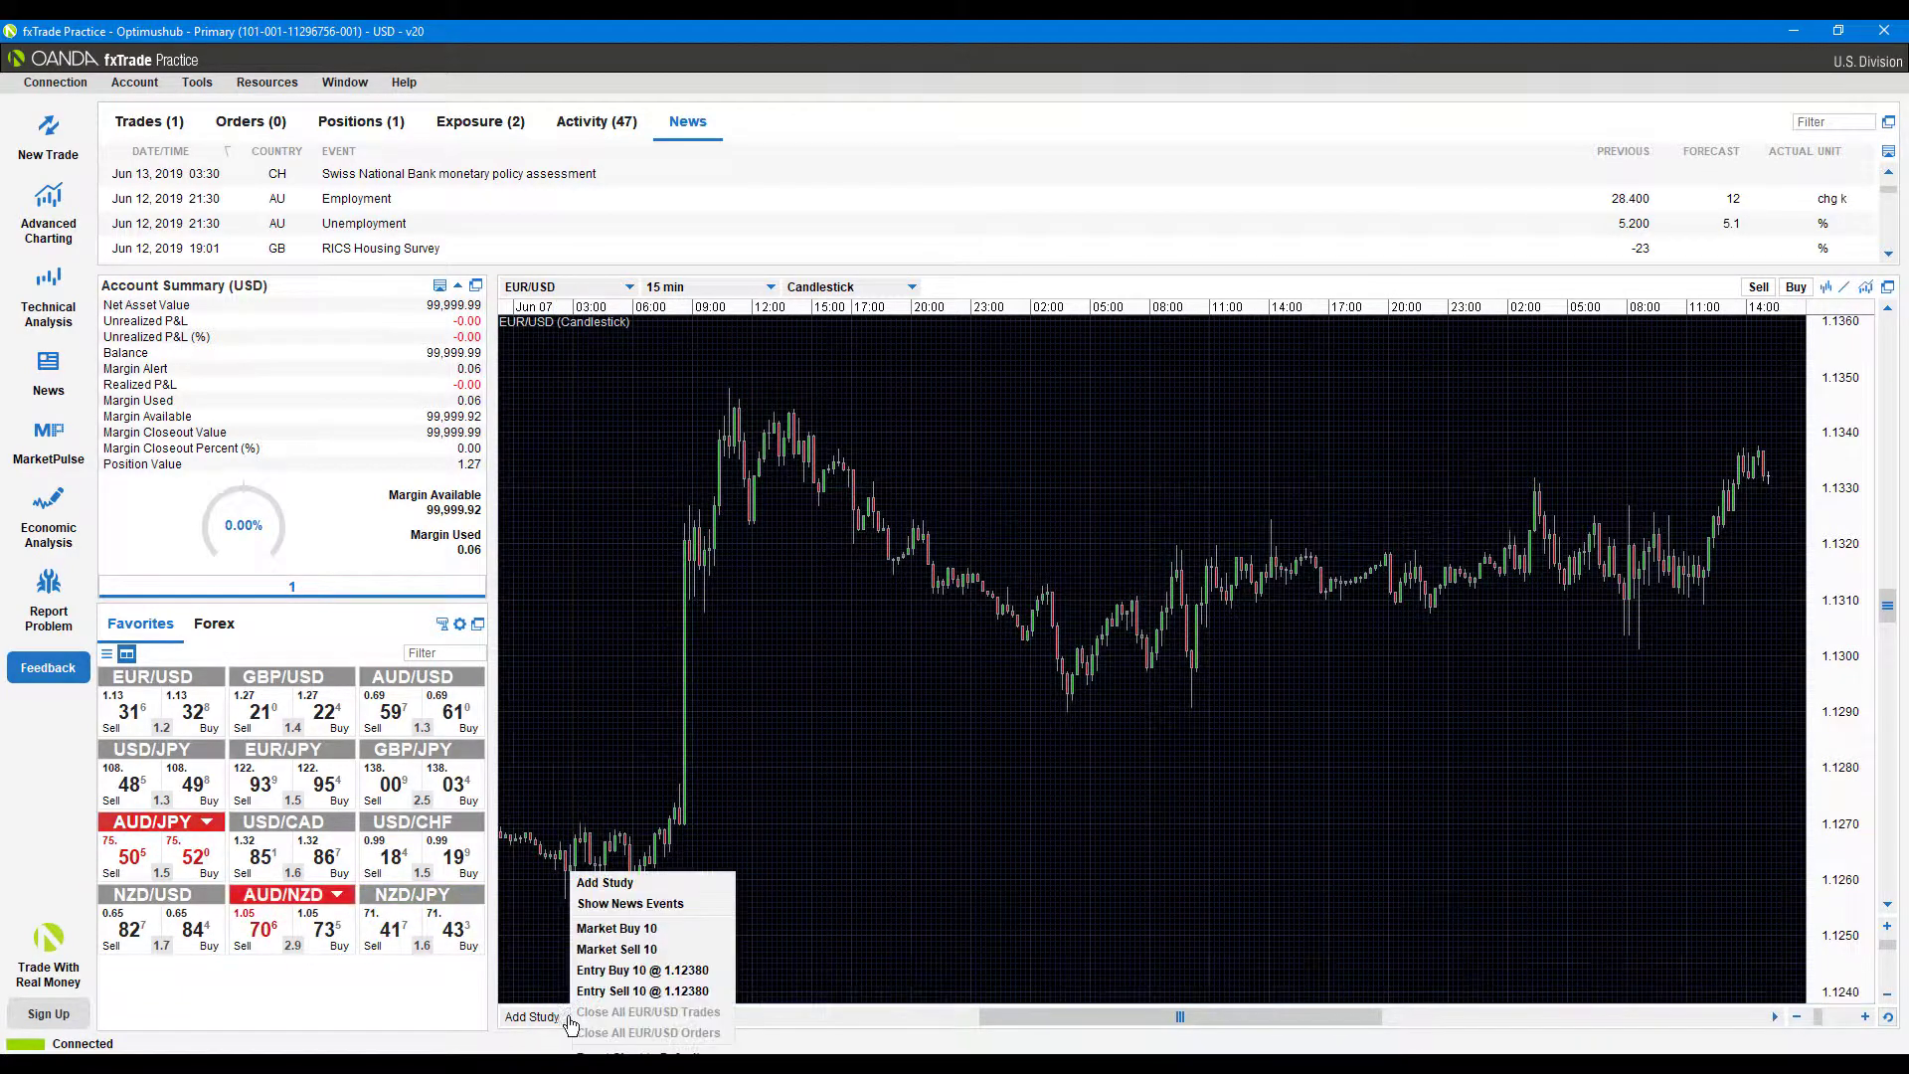
pyautogui.click(567, 1020)
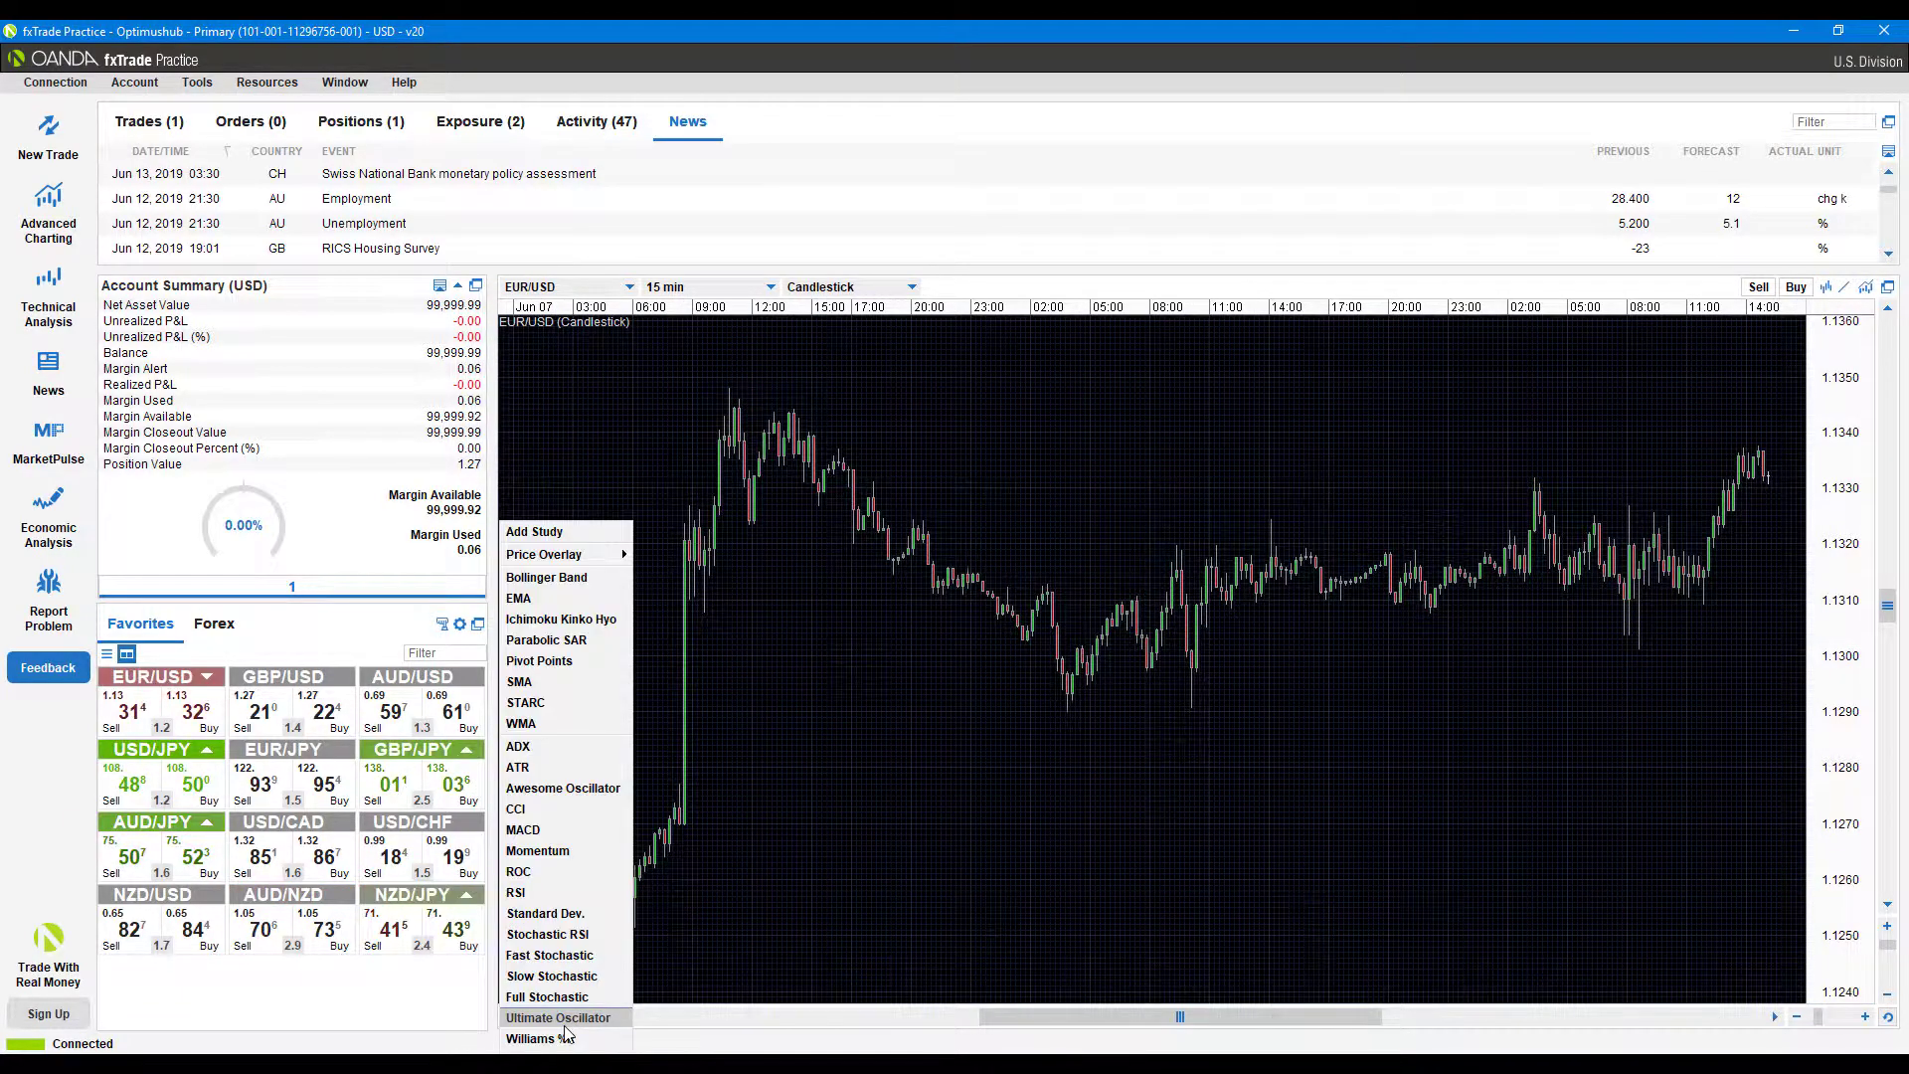
pyautogui.rightClick(1616, 464)
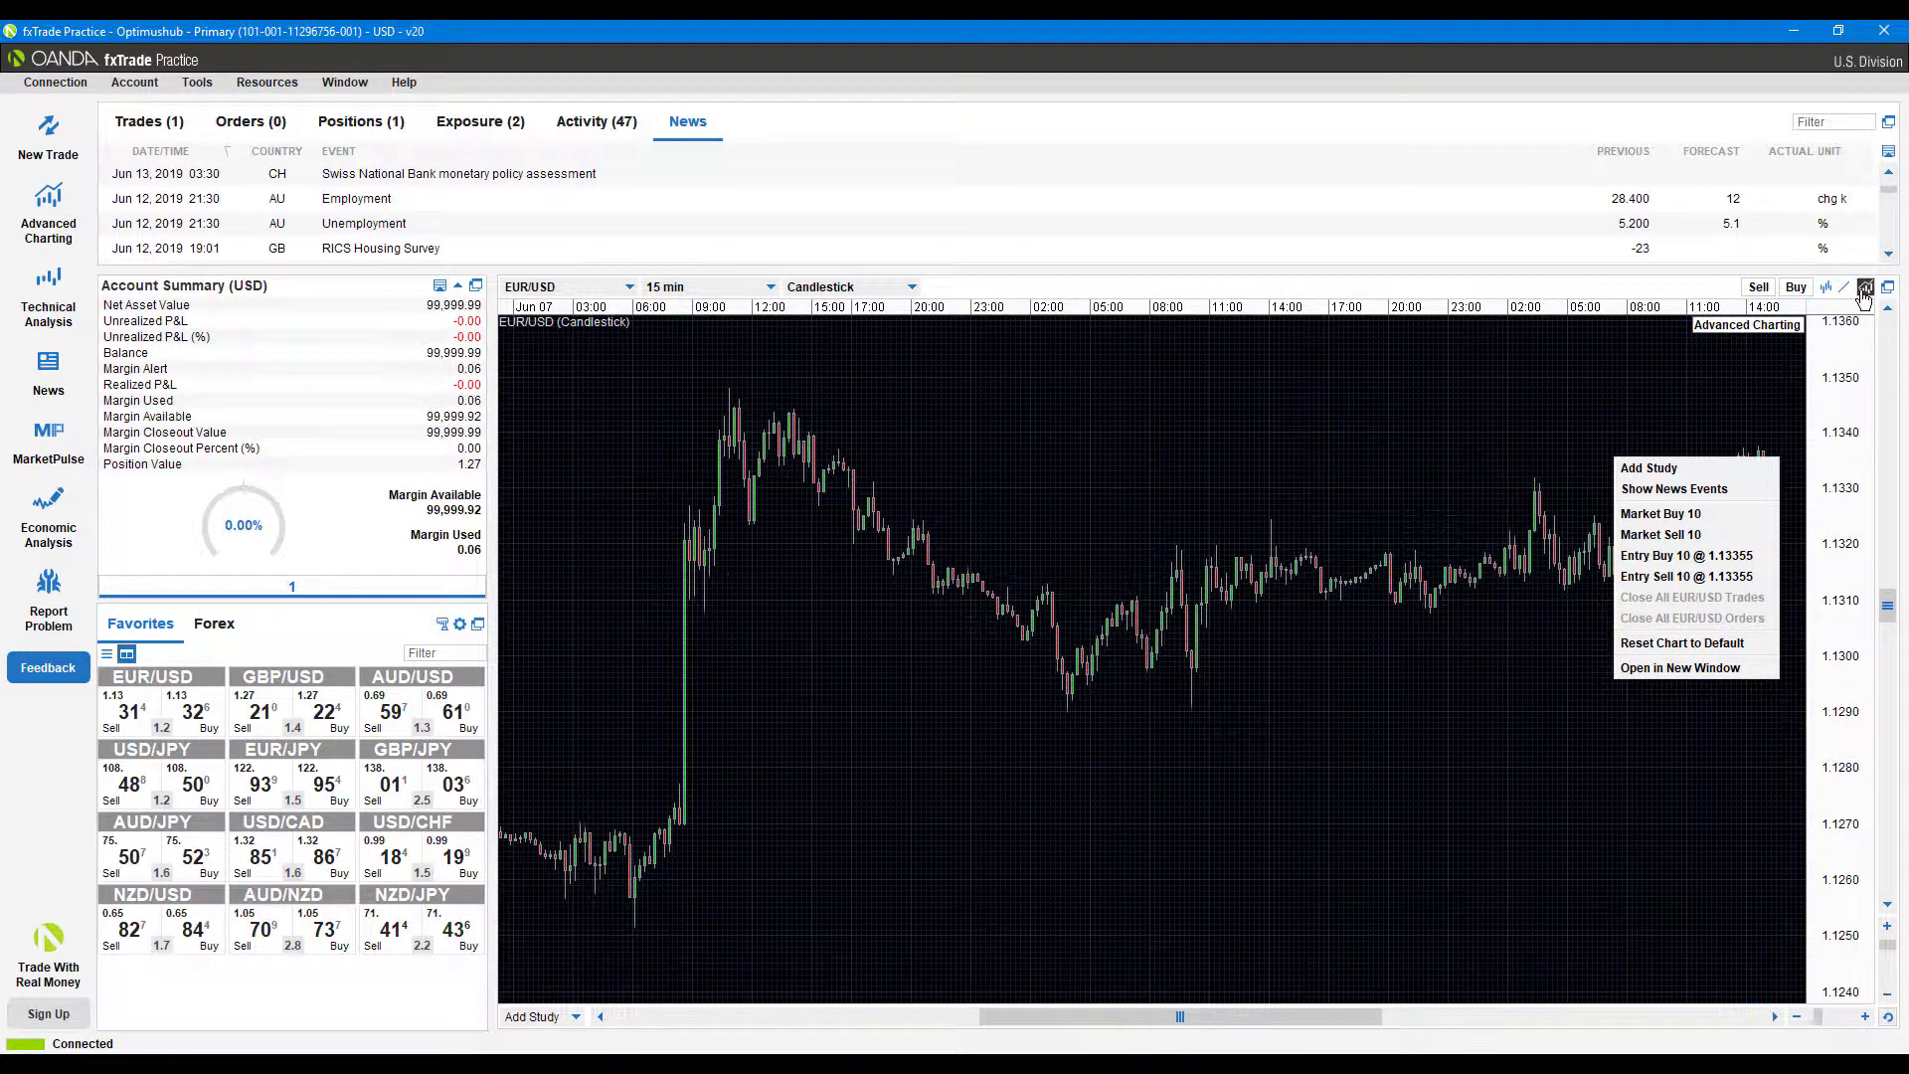
pyautogui.click(1864, 291)
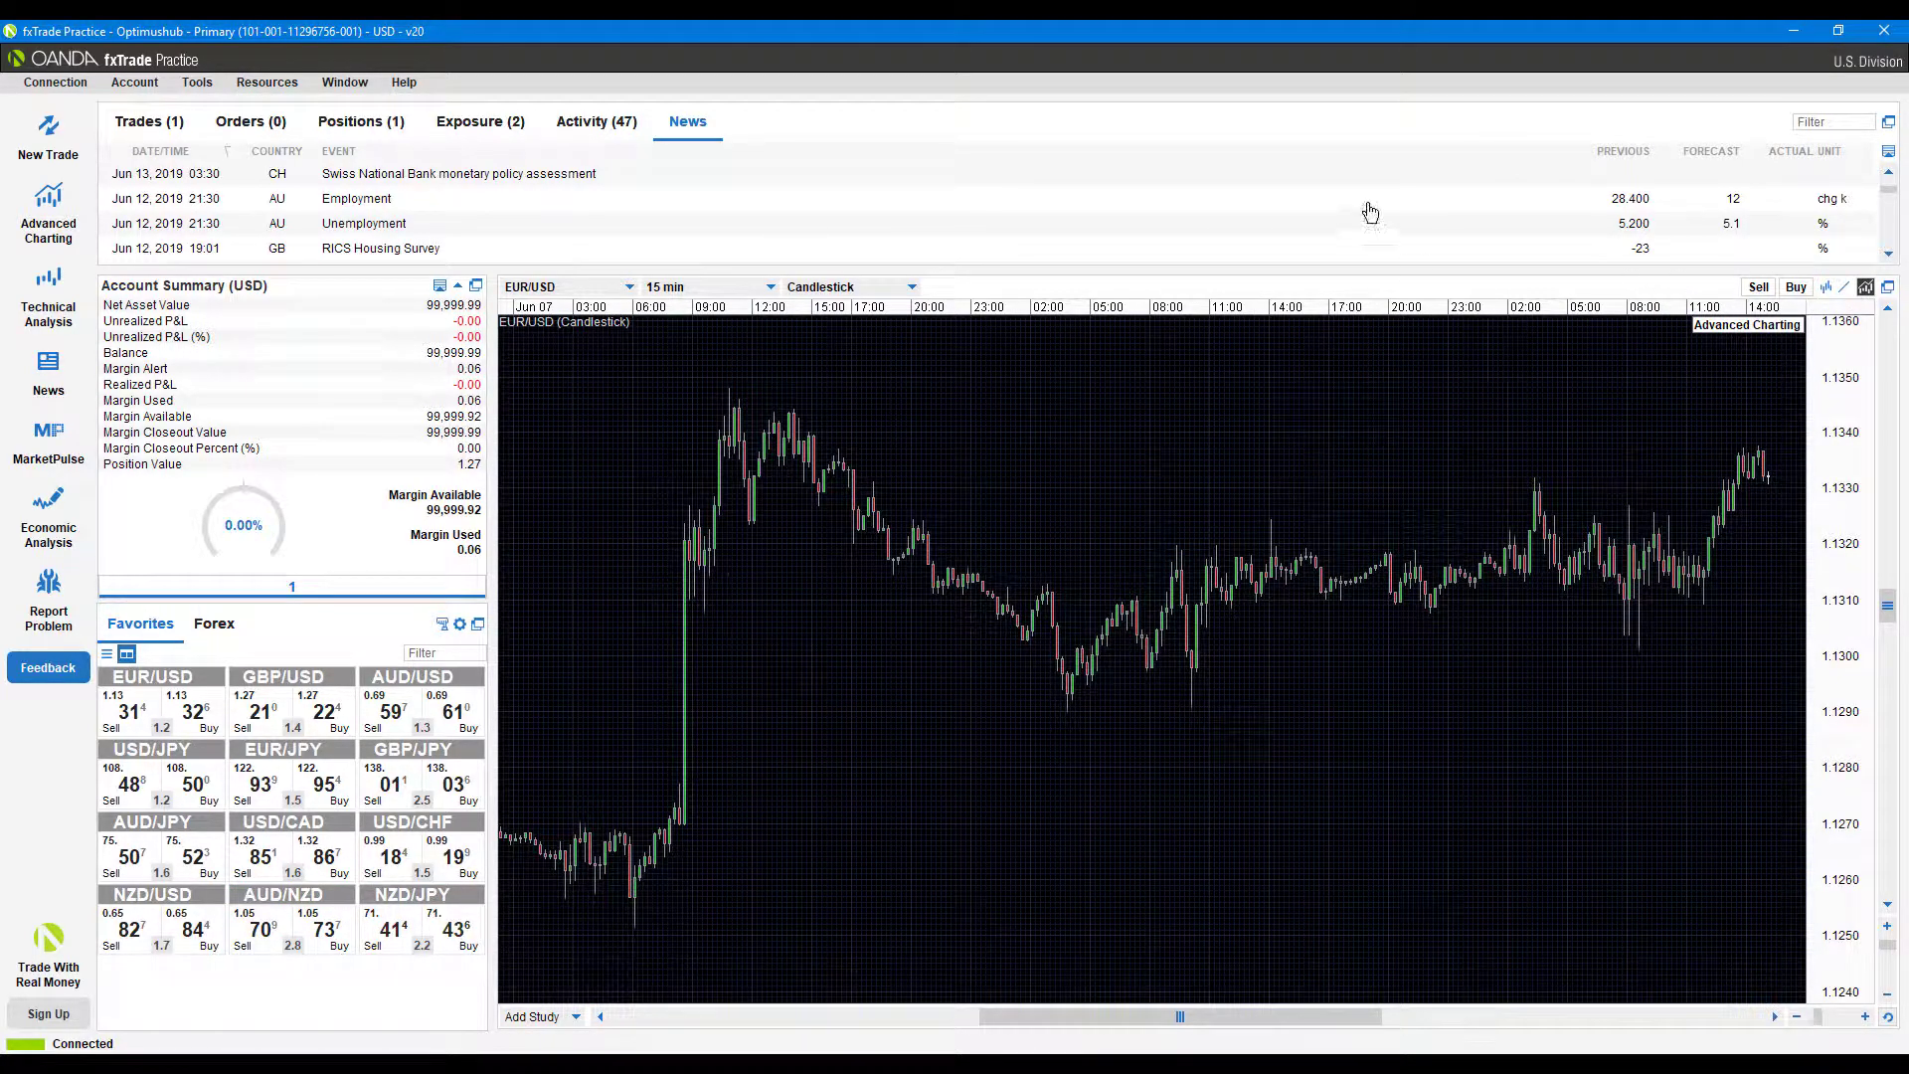
pyautogui.click(1267, 246)
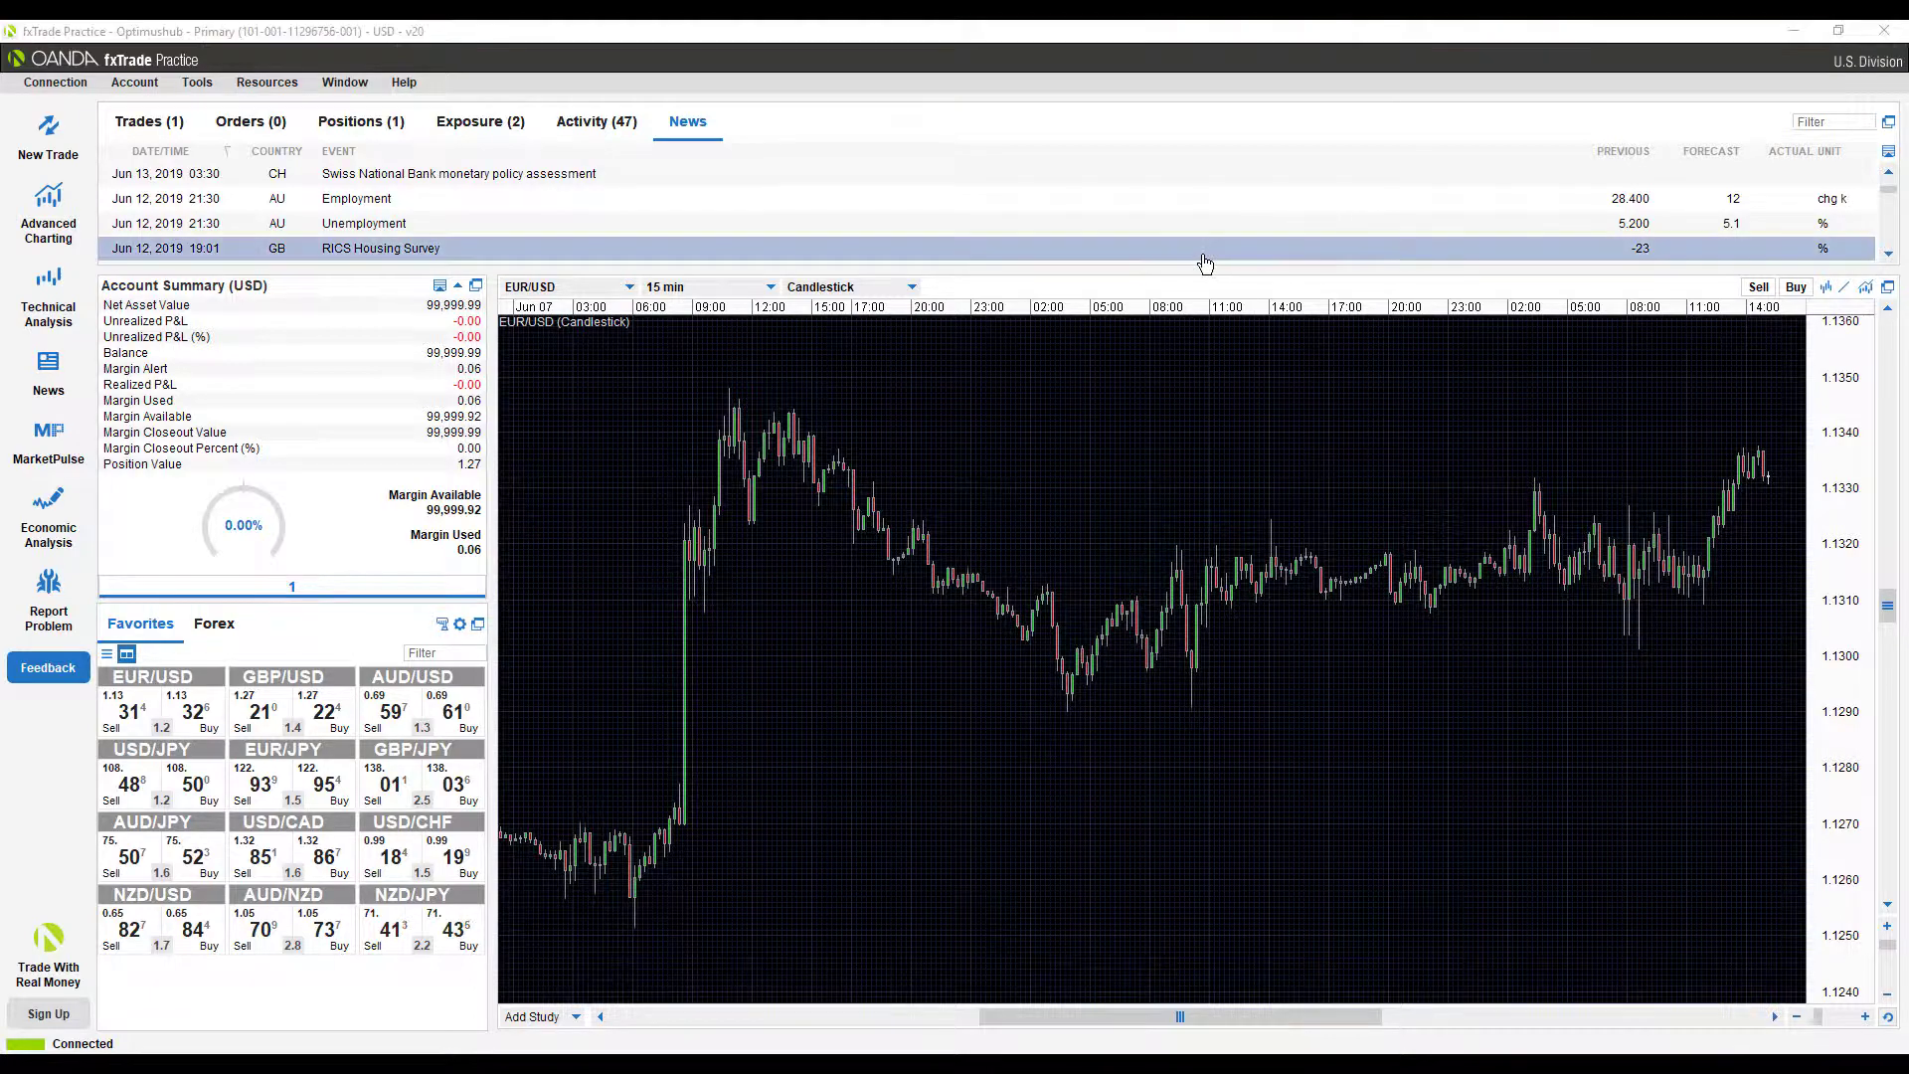
# - Open Advanced Charting for EUR/USD maximized, with the sell/buy tile moved onto the chart
pyautogui.click(1865, 287)
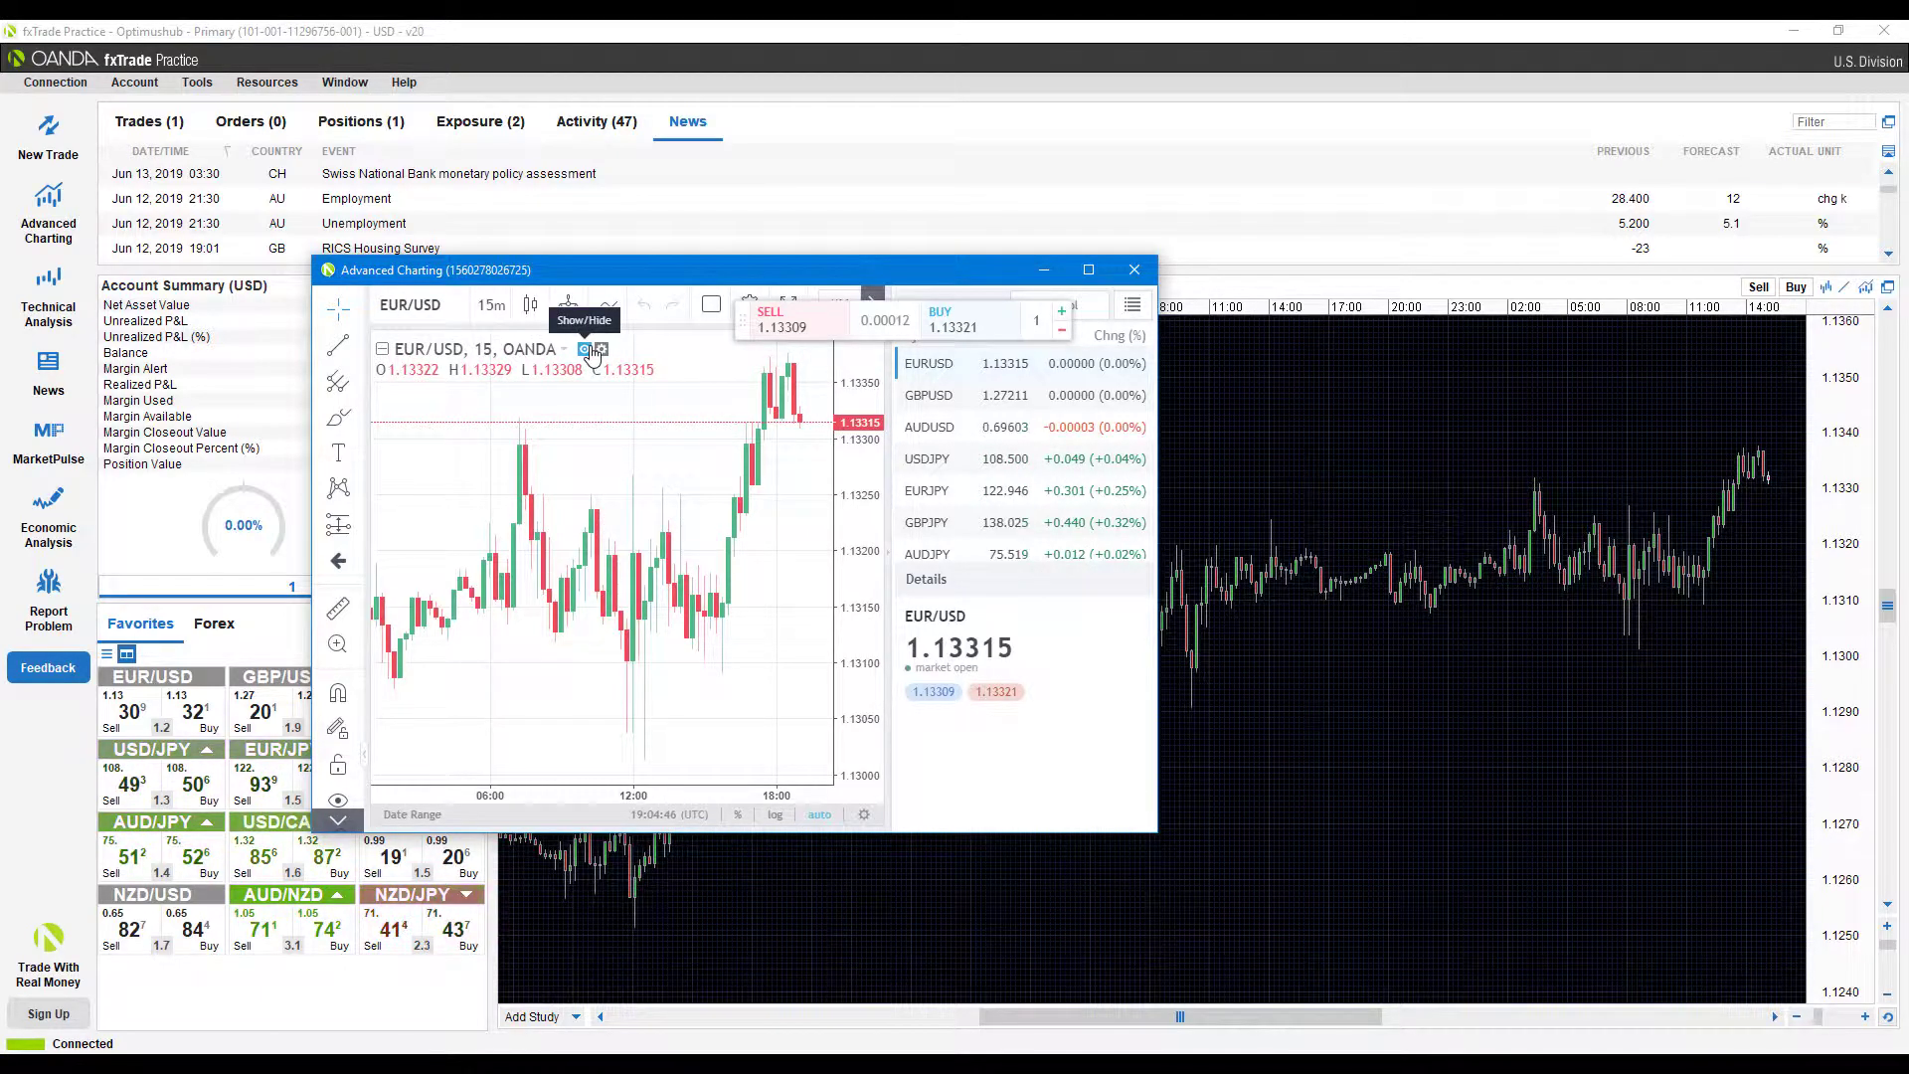
pyautogui.moveTo(645, 272); pyautogui.dragTo(925, 294)
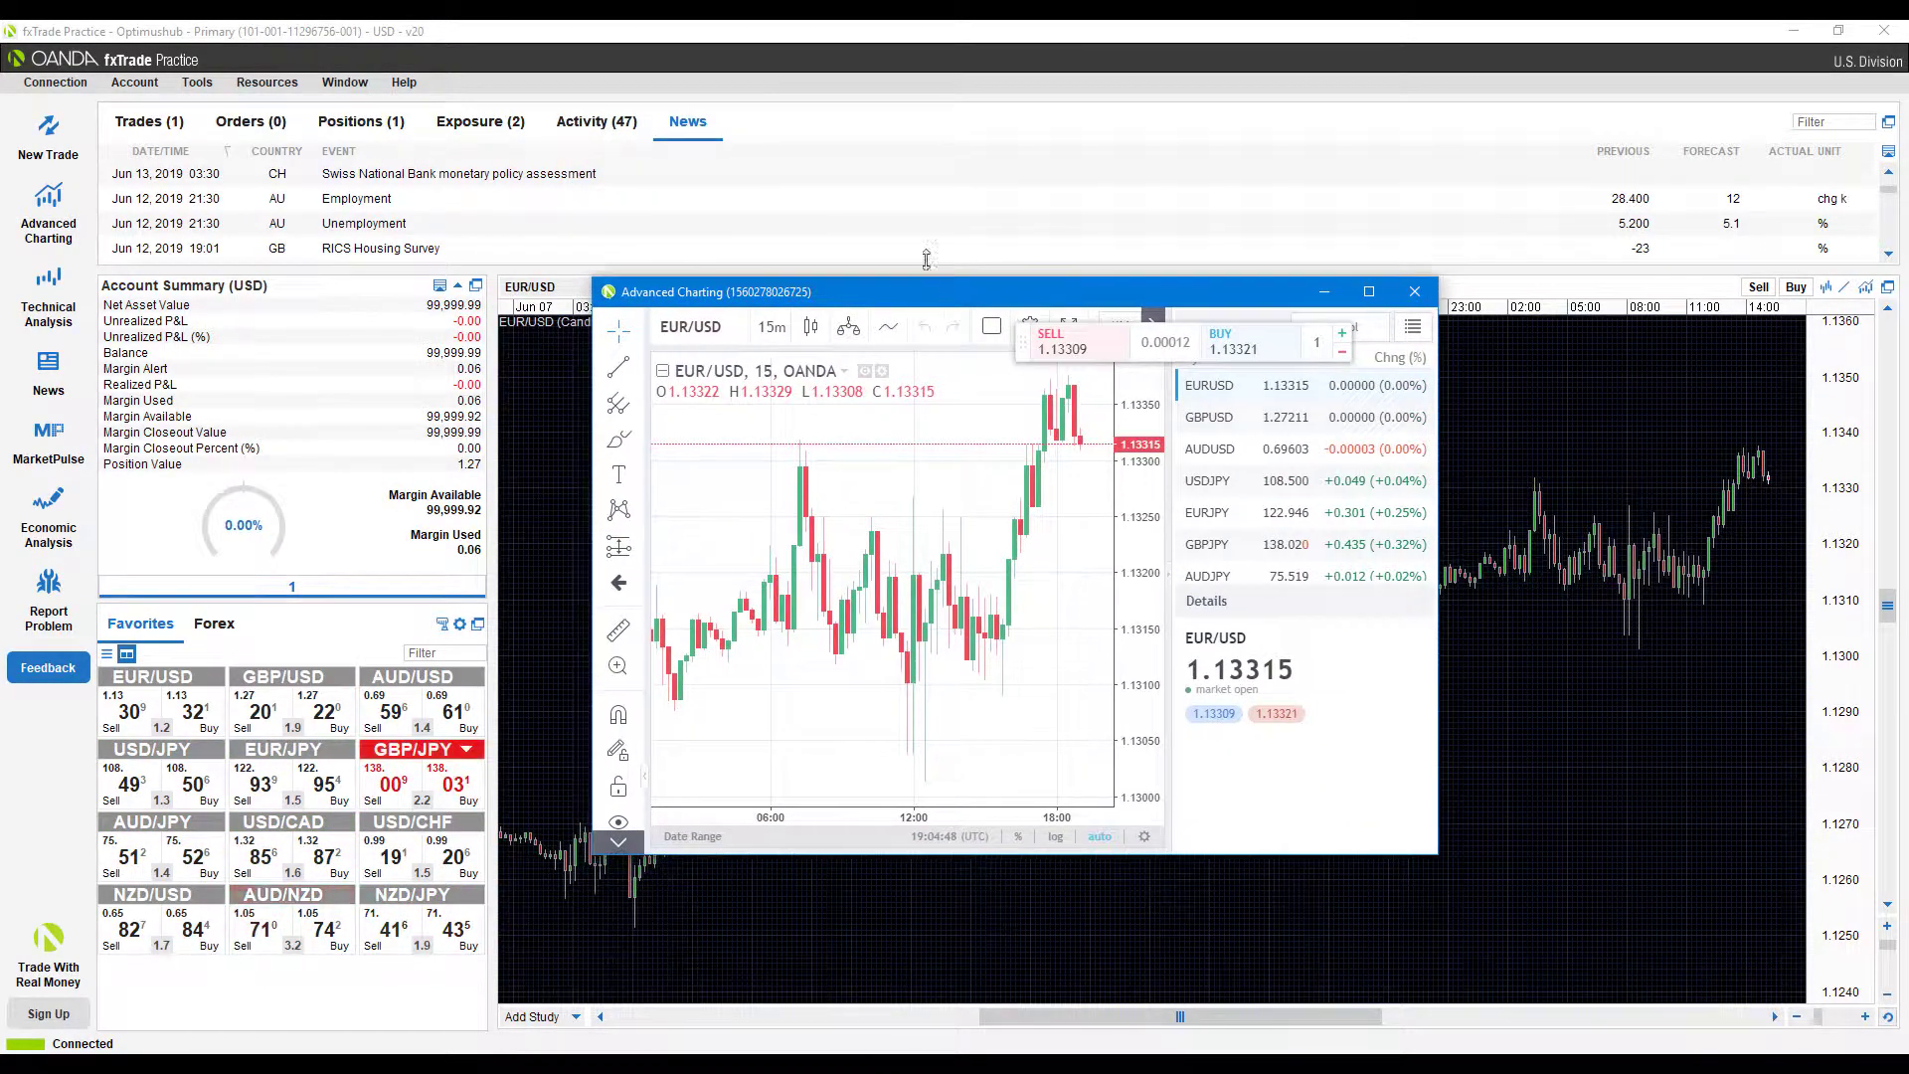
pyautogui.click(1369, 294)
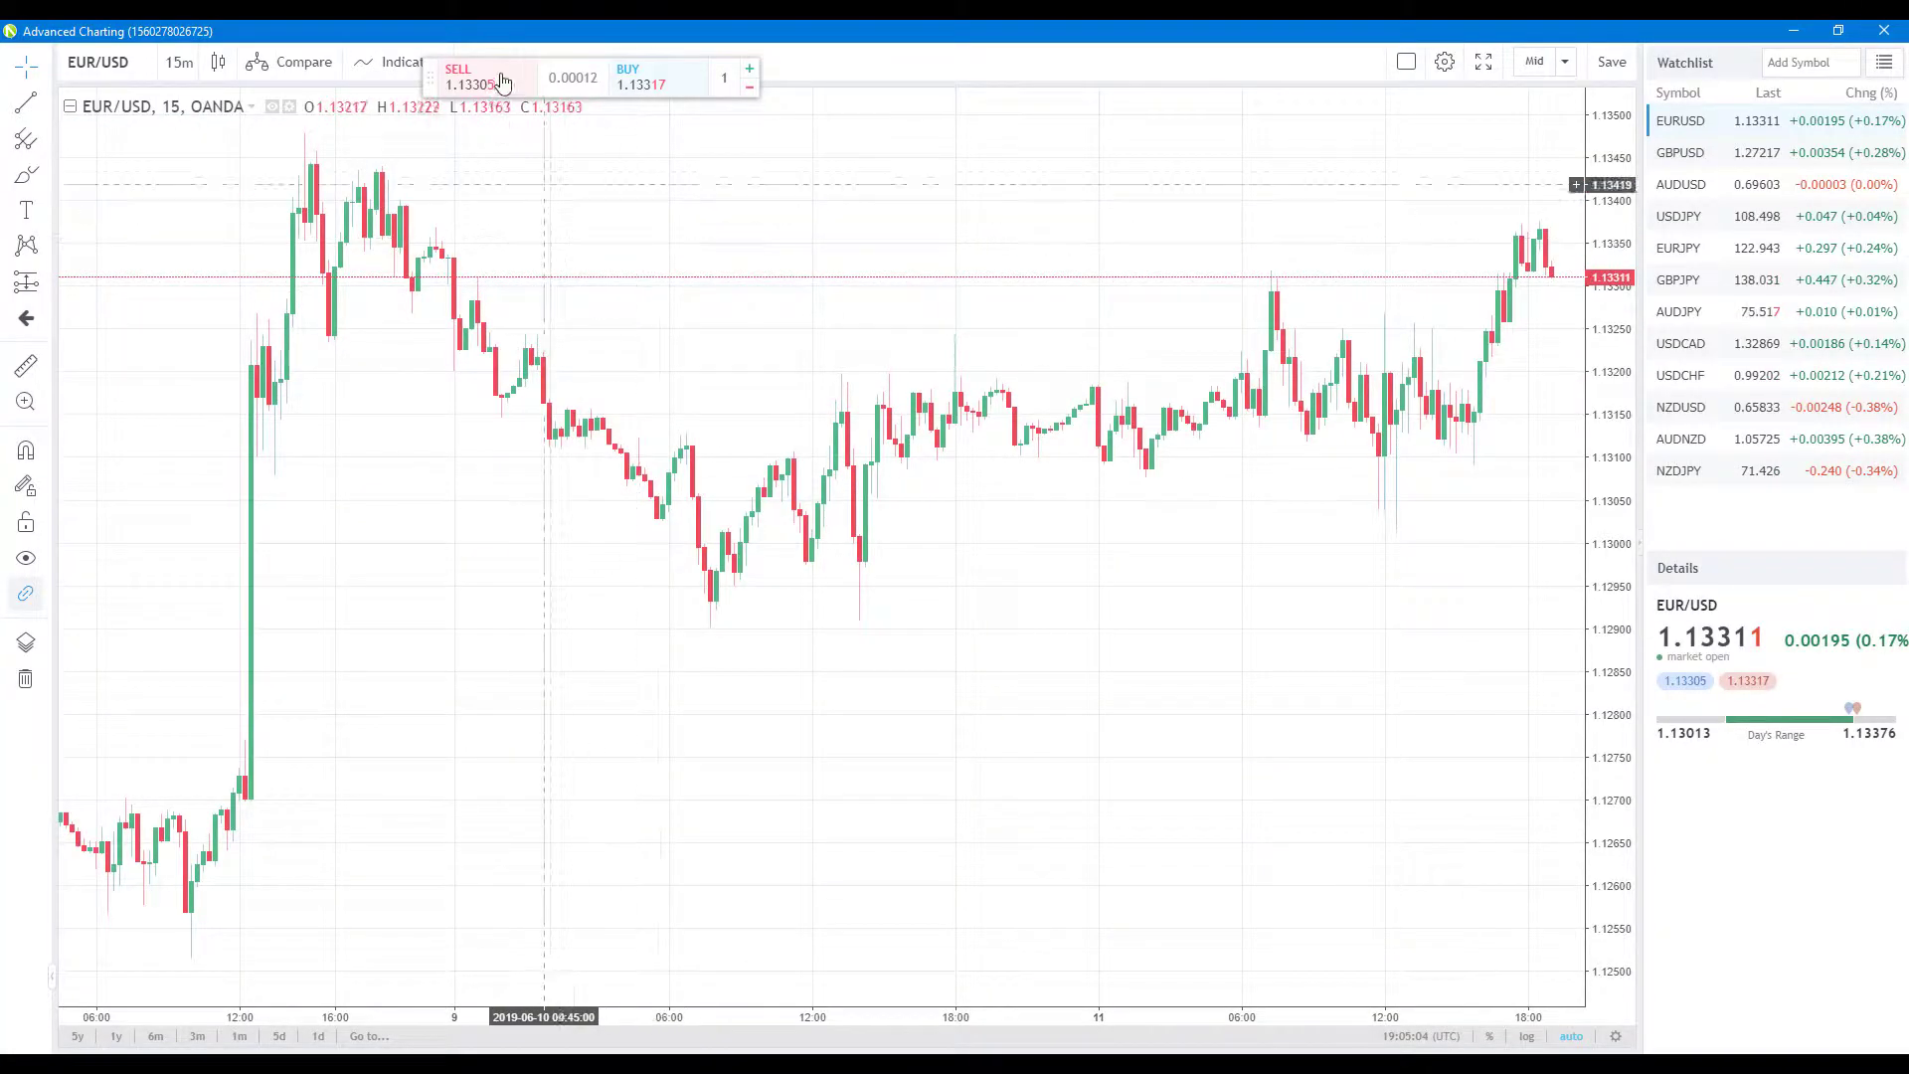
pyautogui.moveTo(429, 79); pyautogui.dragTo(791, 153)
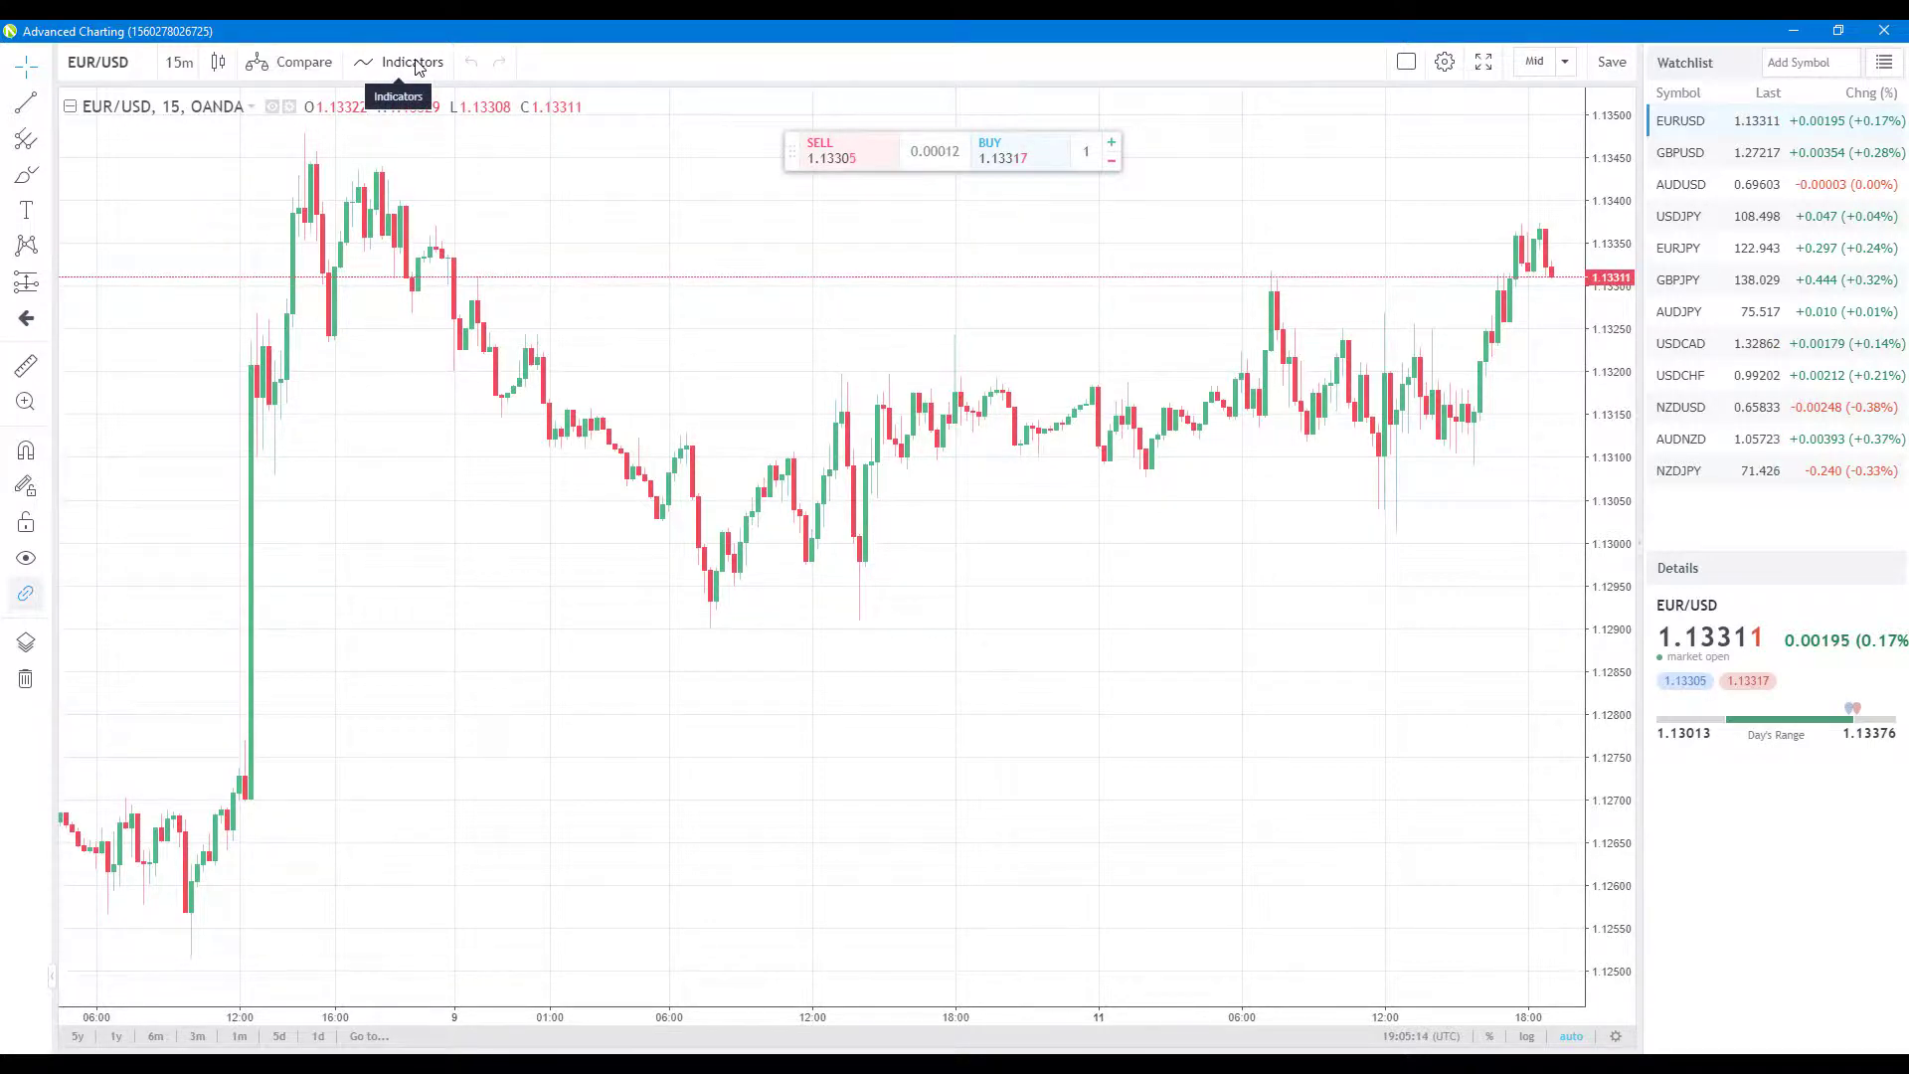
# - Add the MACD (12, 26, close, 9) indicator and enlarge its pane to nearly half the chart
pyautogui.click(414, 62)
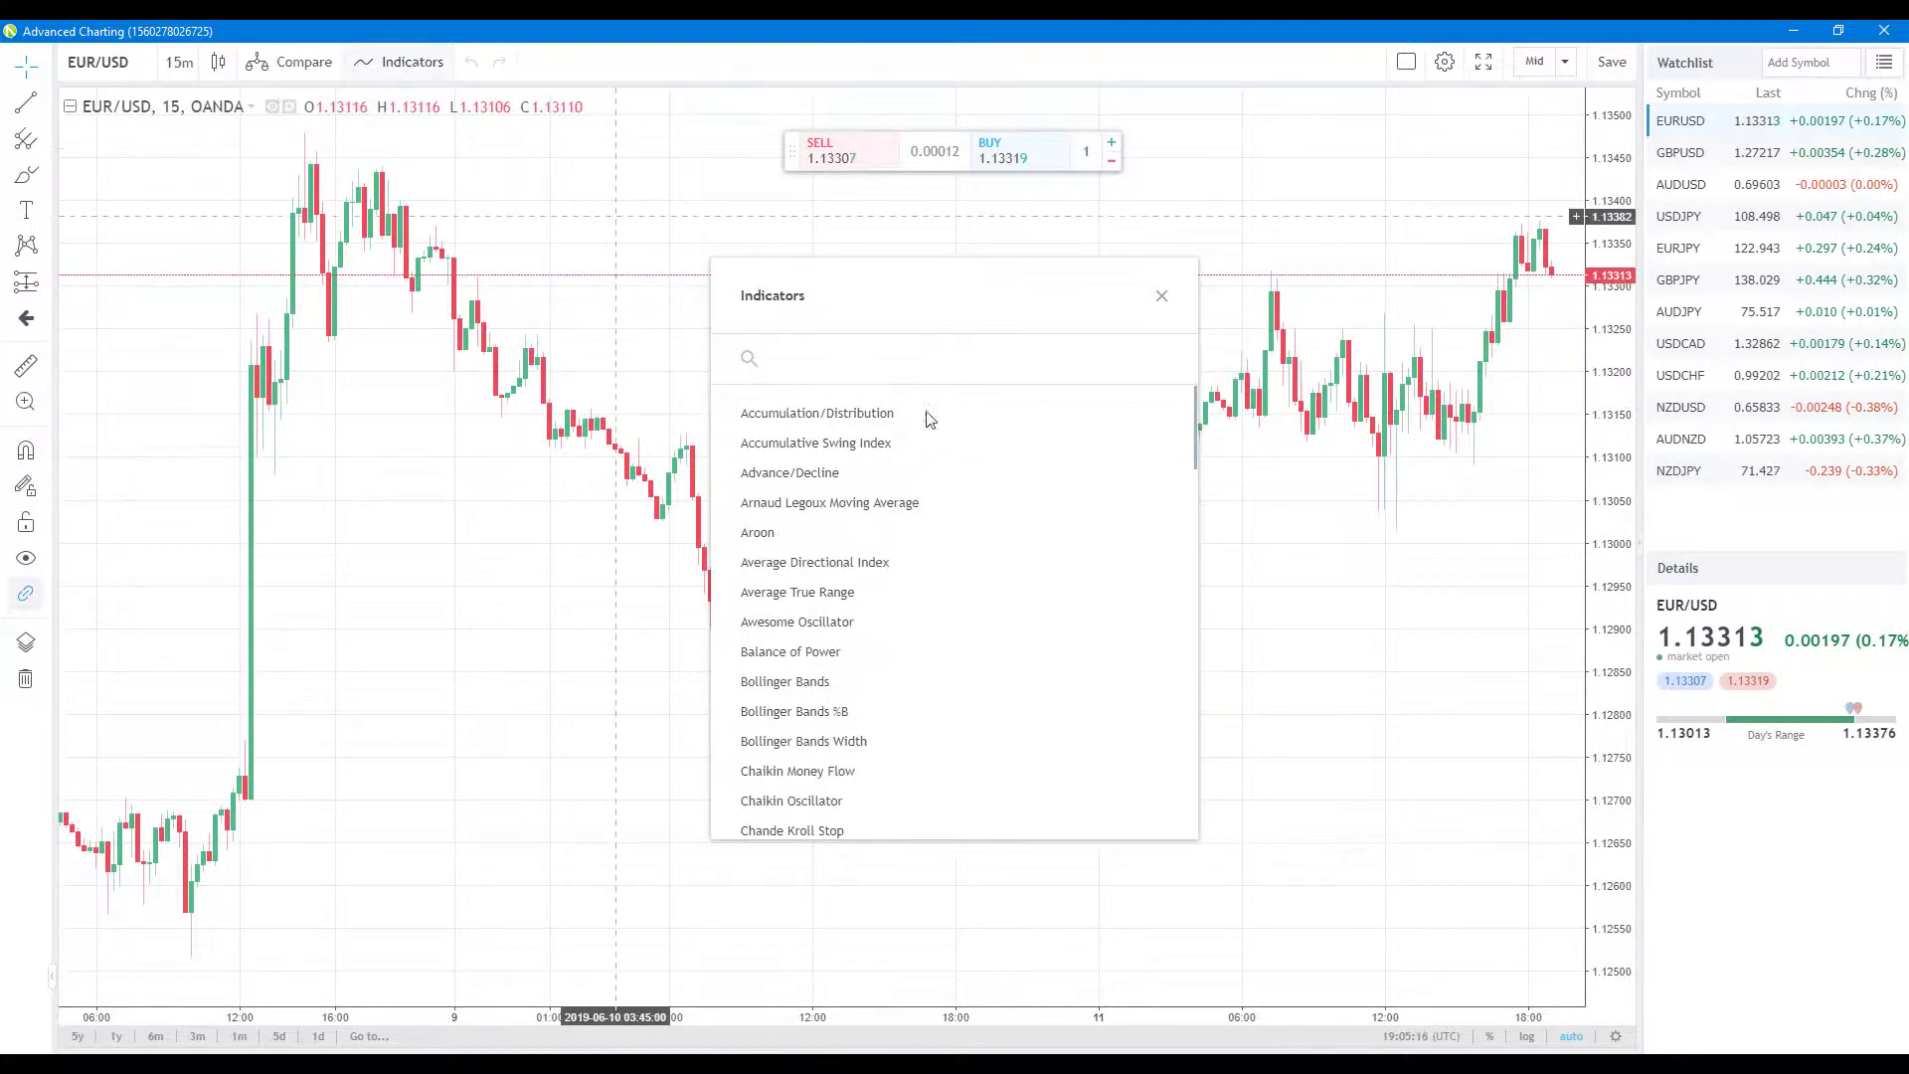
pyautogui.scroll(-10, 1025, 570)
pyautogui.scroll(-5, 1026, 570)
pyautogui.scroll(10, 908, 695)
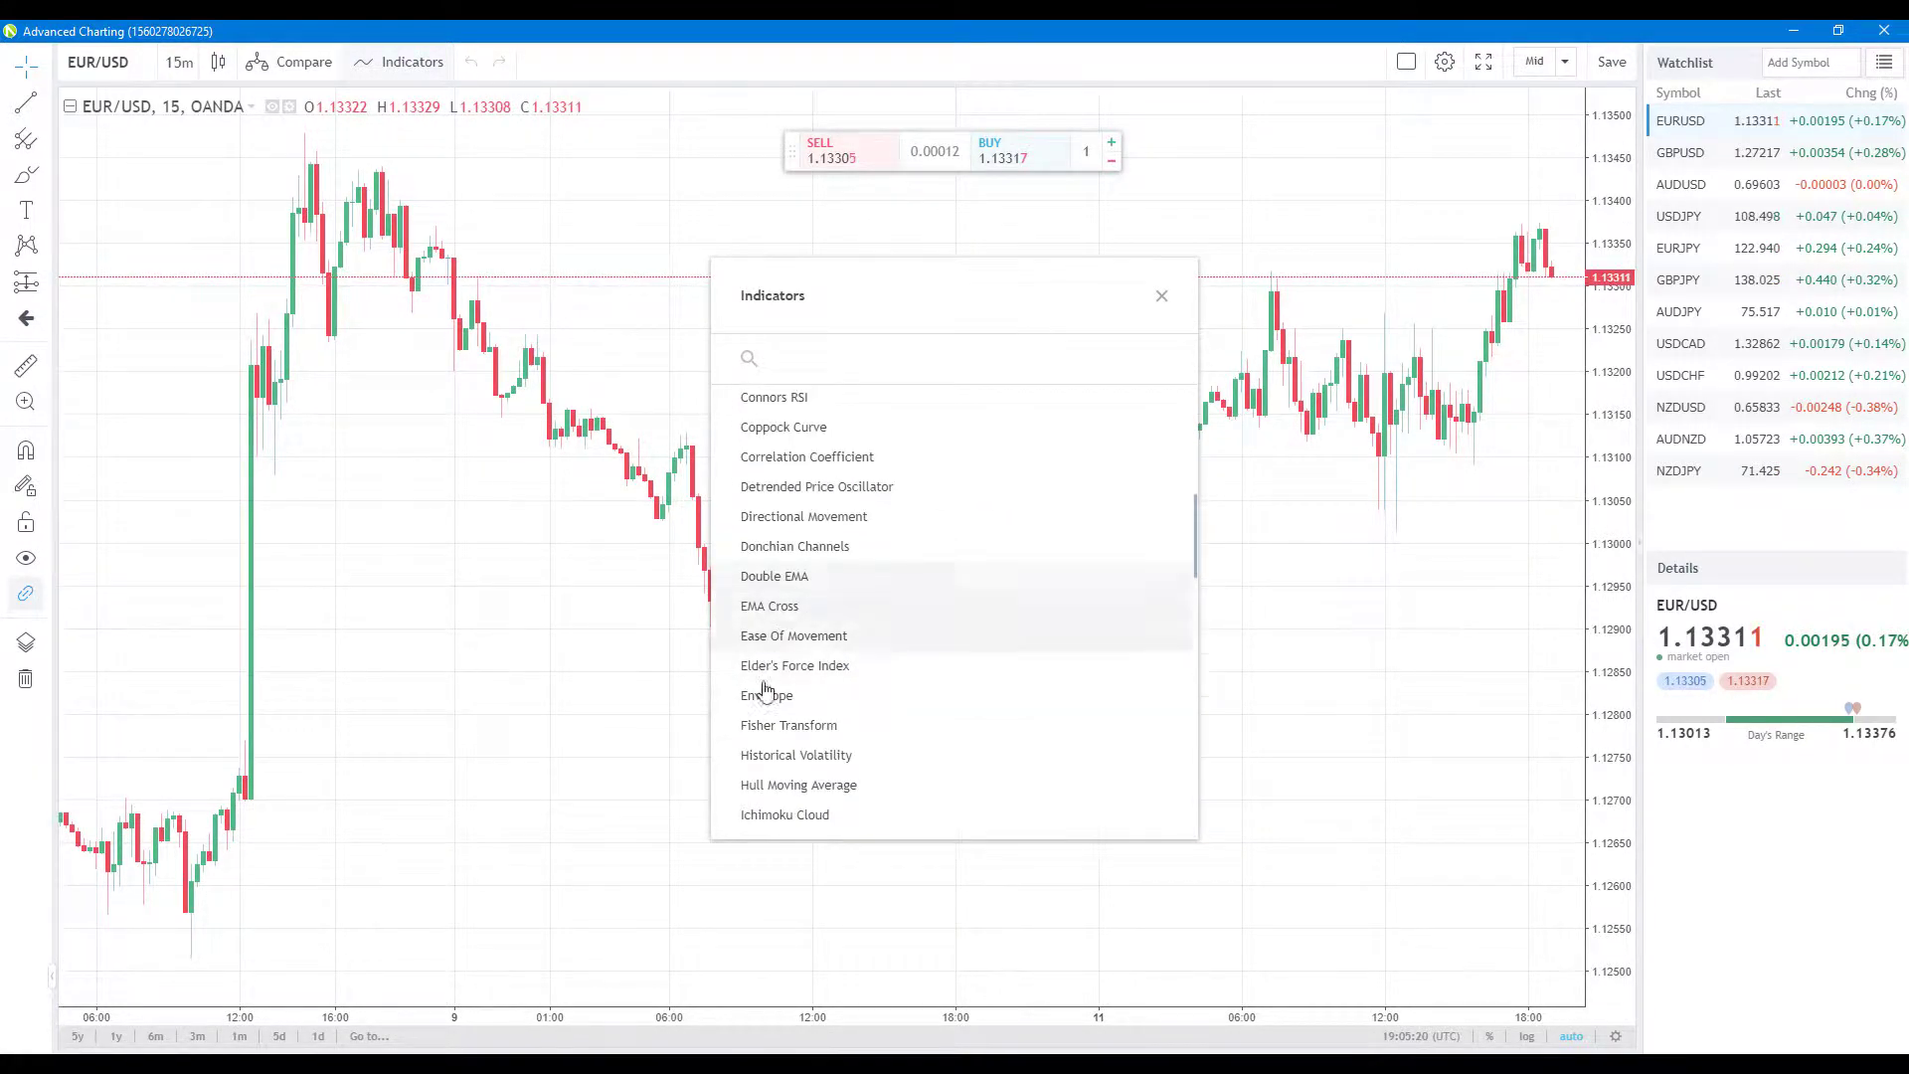
pyautogui.scroll(-4, 741, 693)
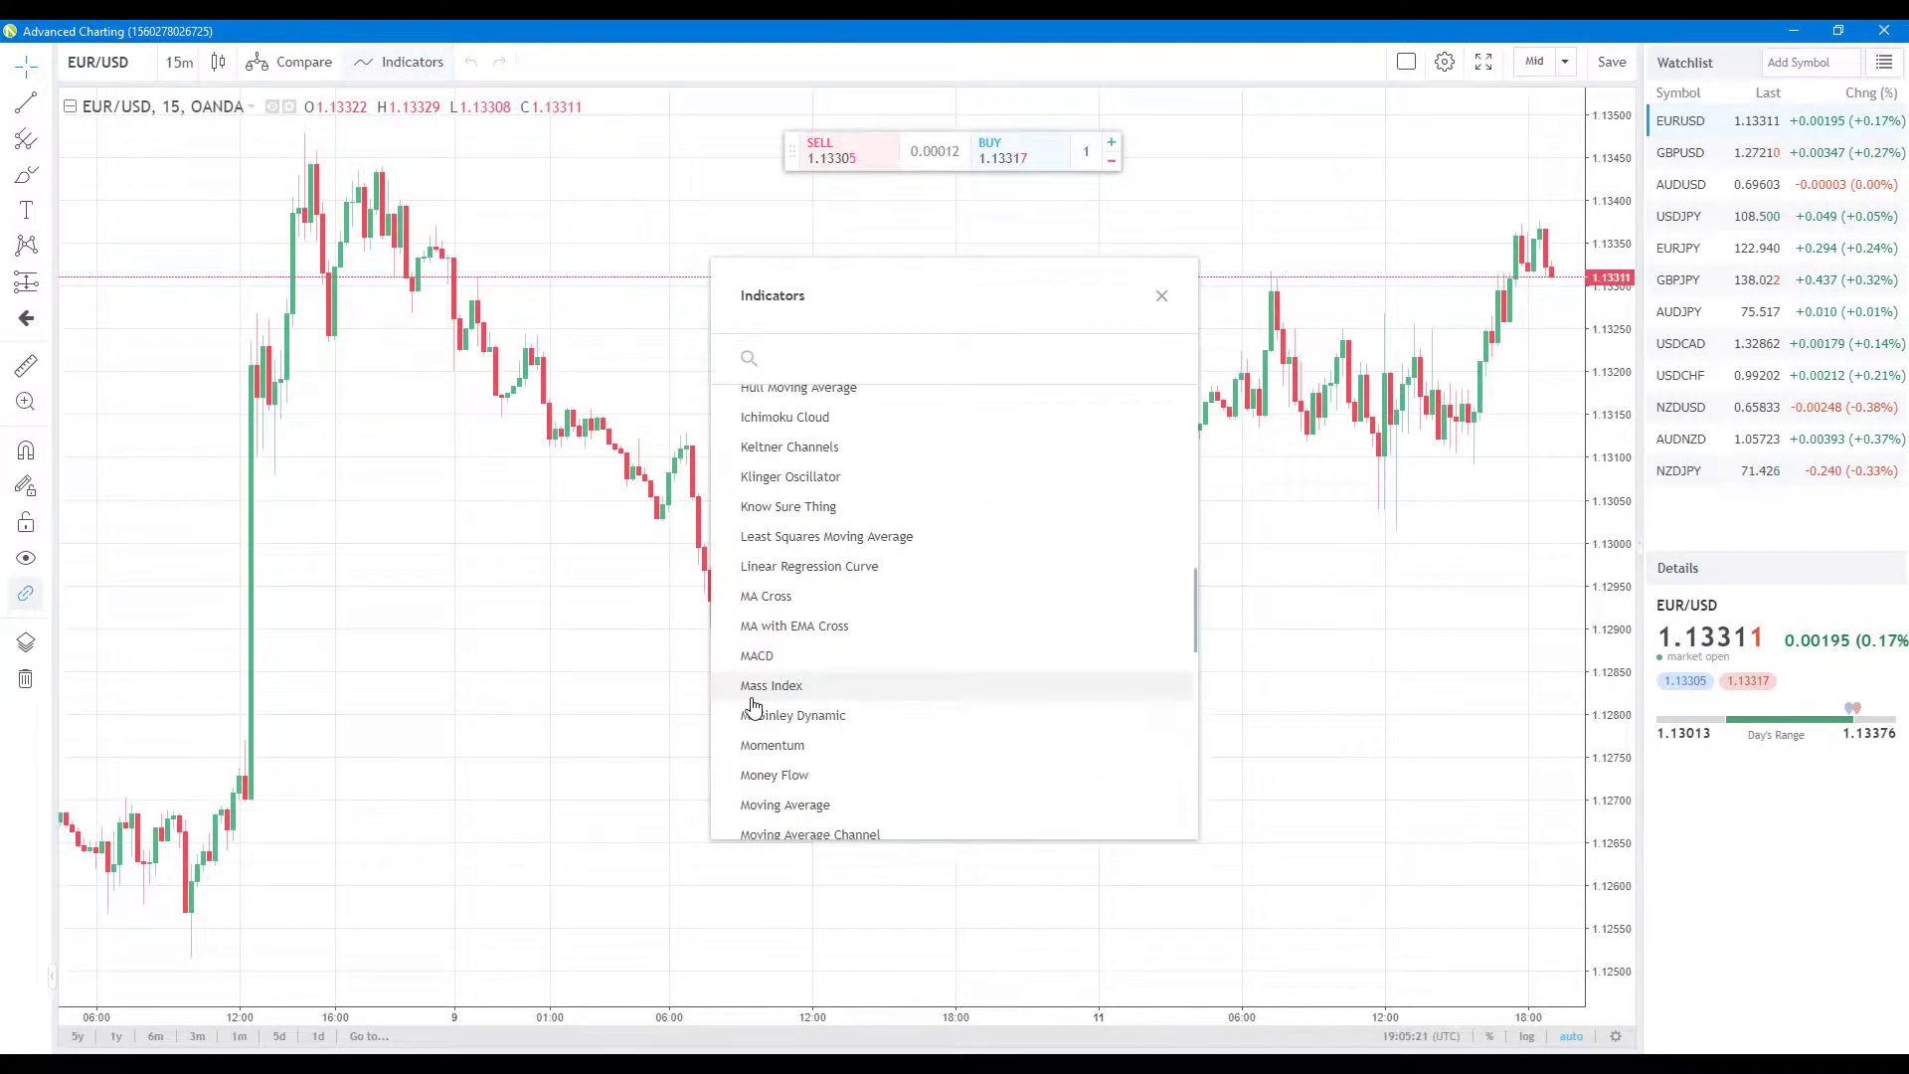
pyautogui.click(902, 661)
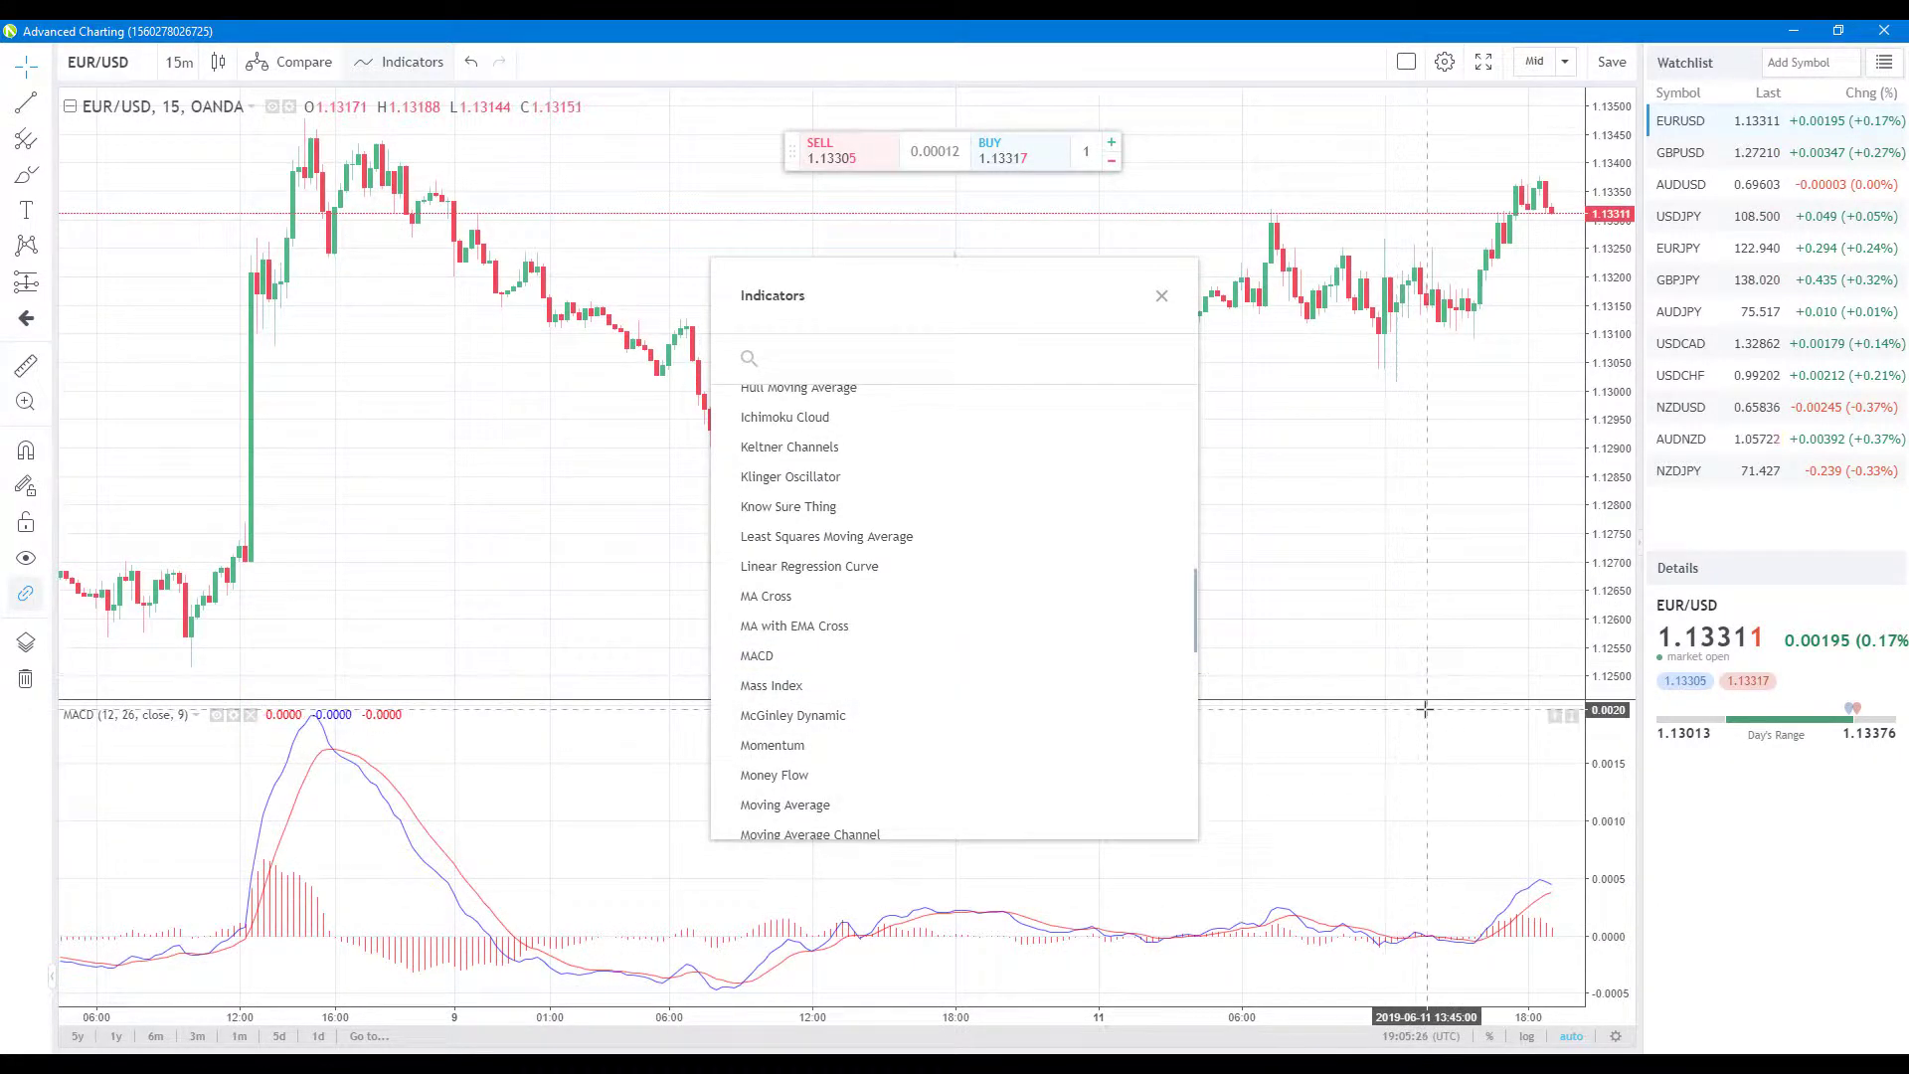
pyautogui.click(1162, 295)
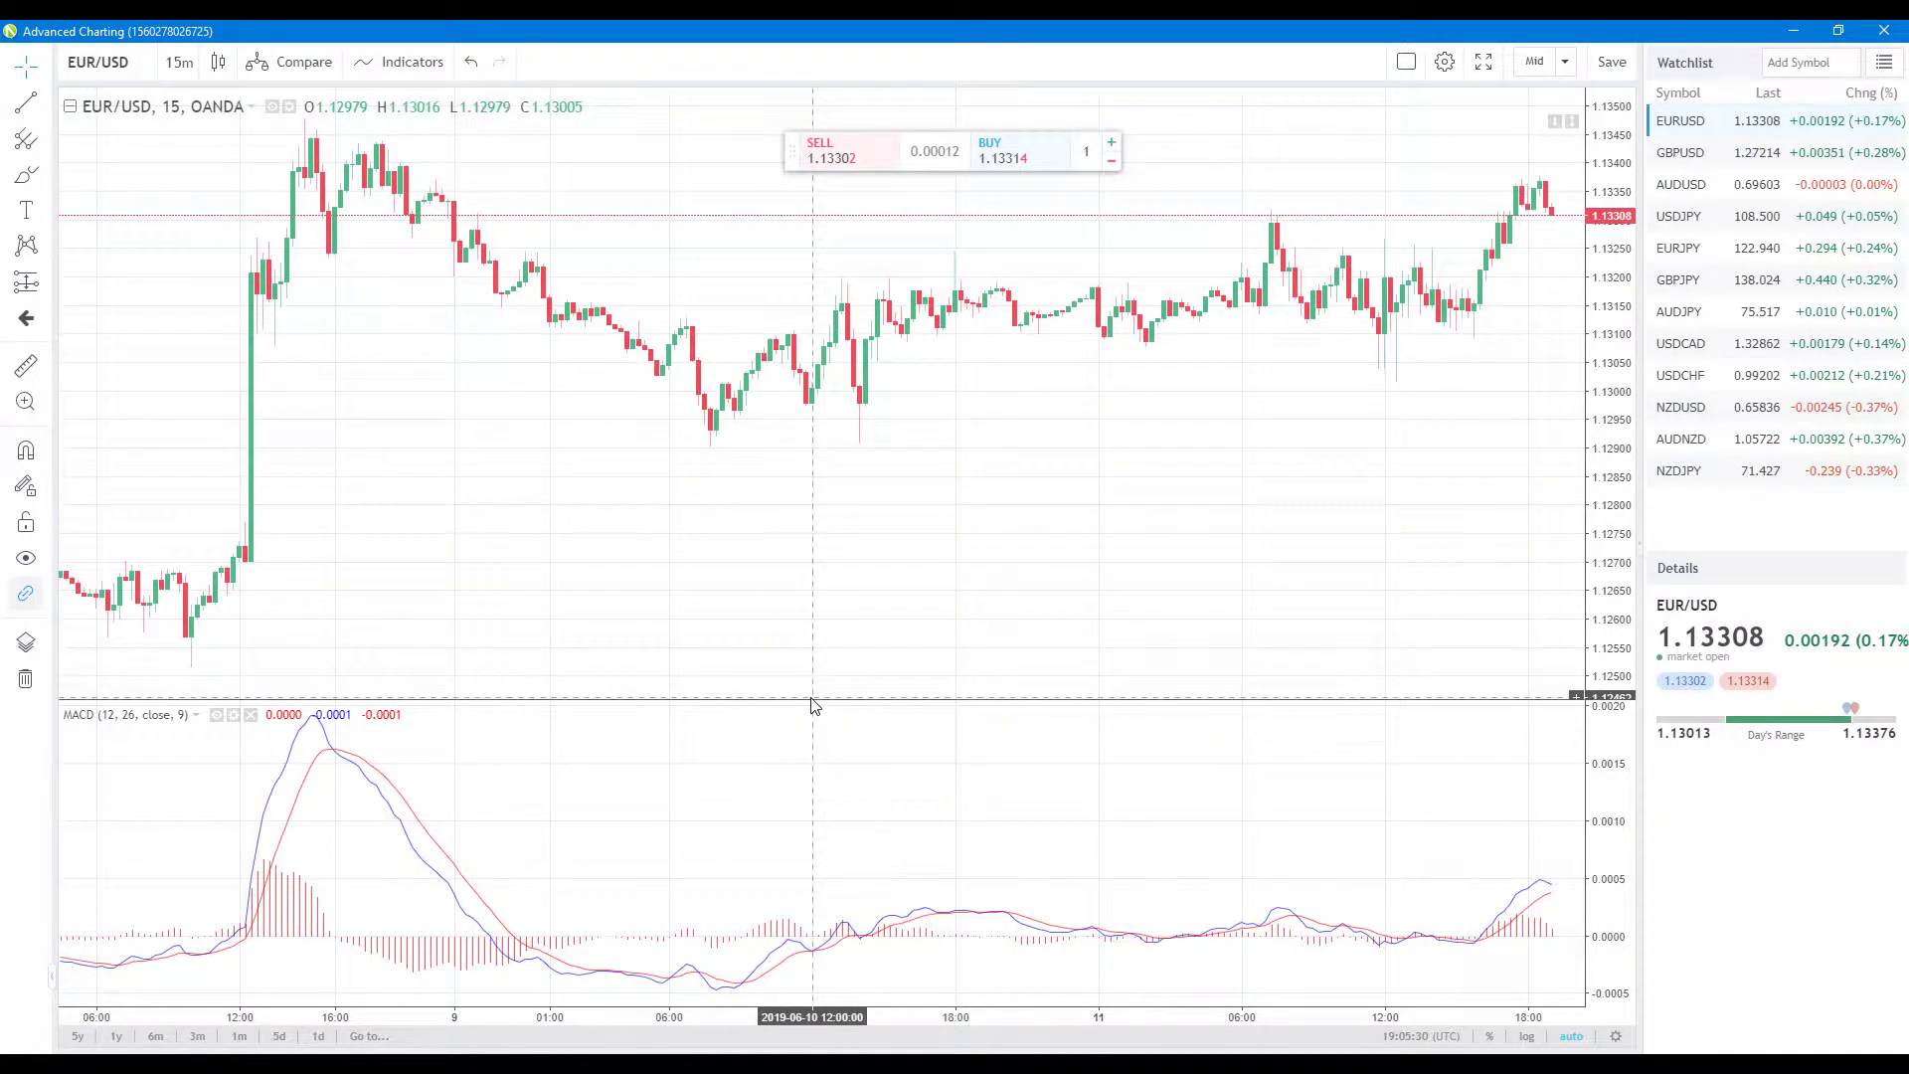
pyautogui.moveTo(826, 699); pyautogui.dragTo(871, 557)
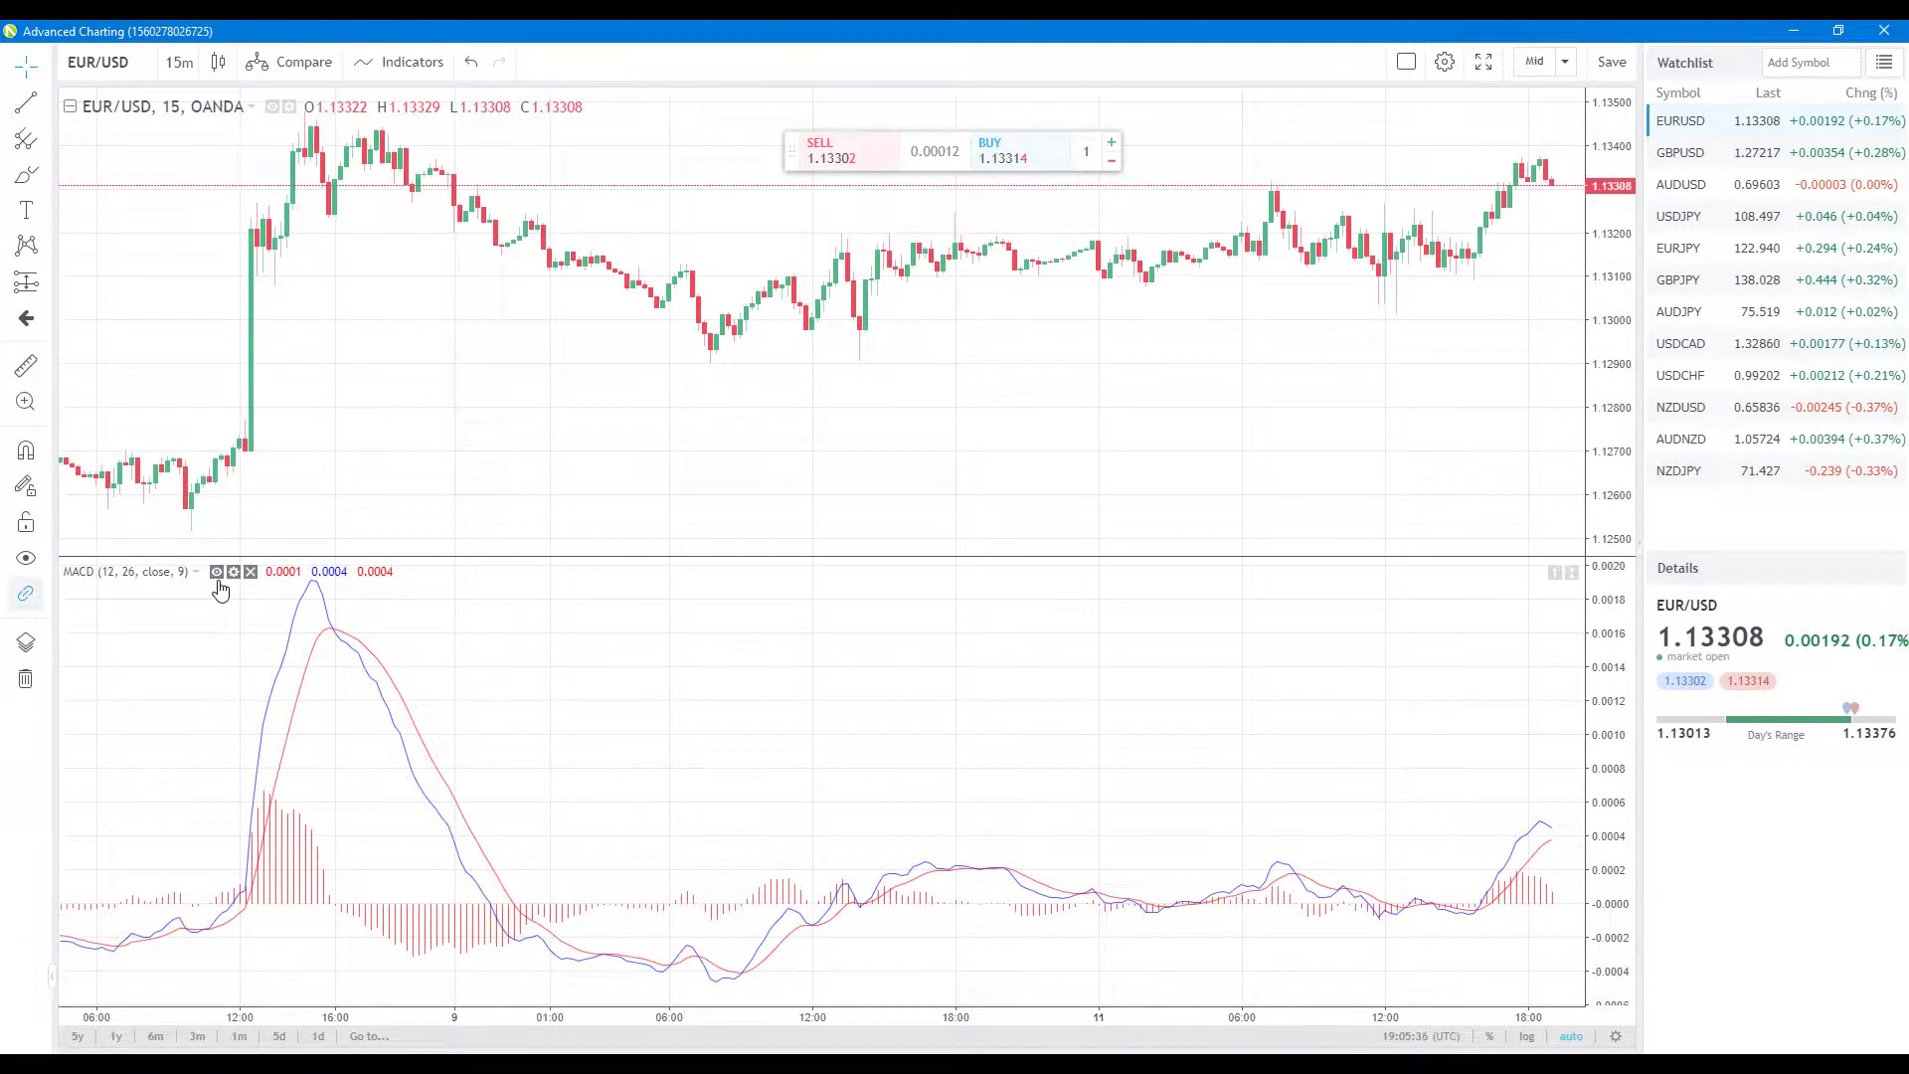
# - Delete the MACD indicator through the Objects Tree
pyautogui.click(27, 644)
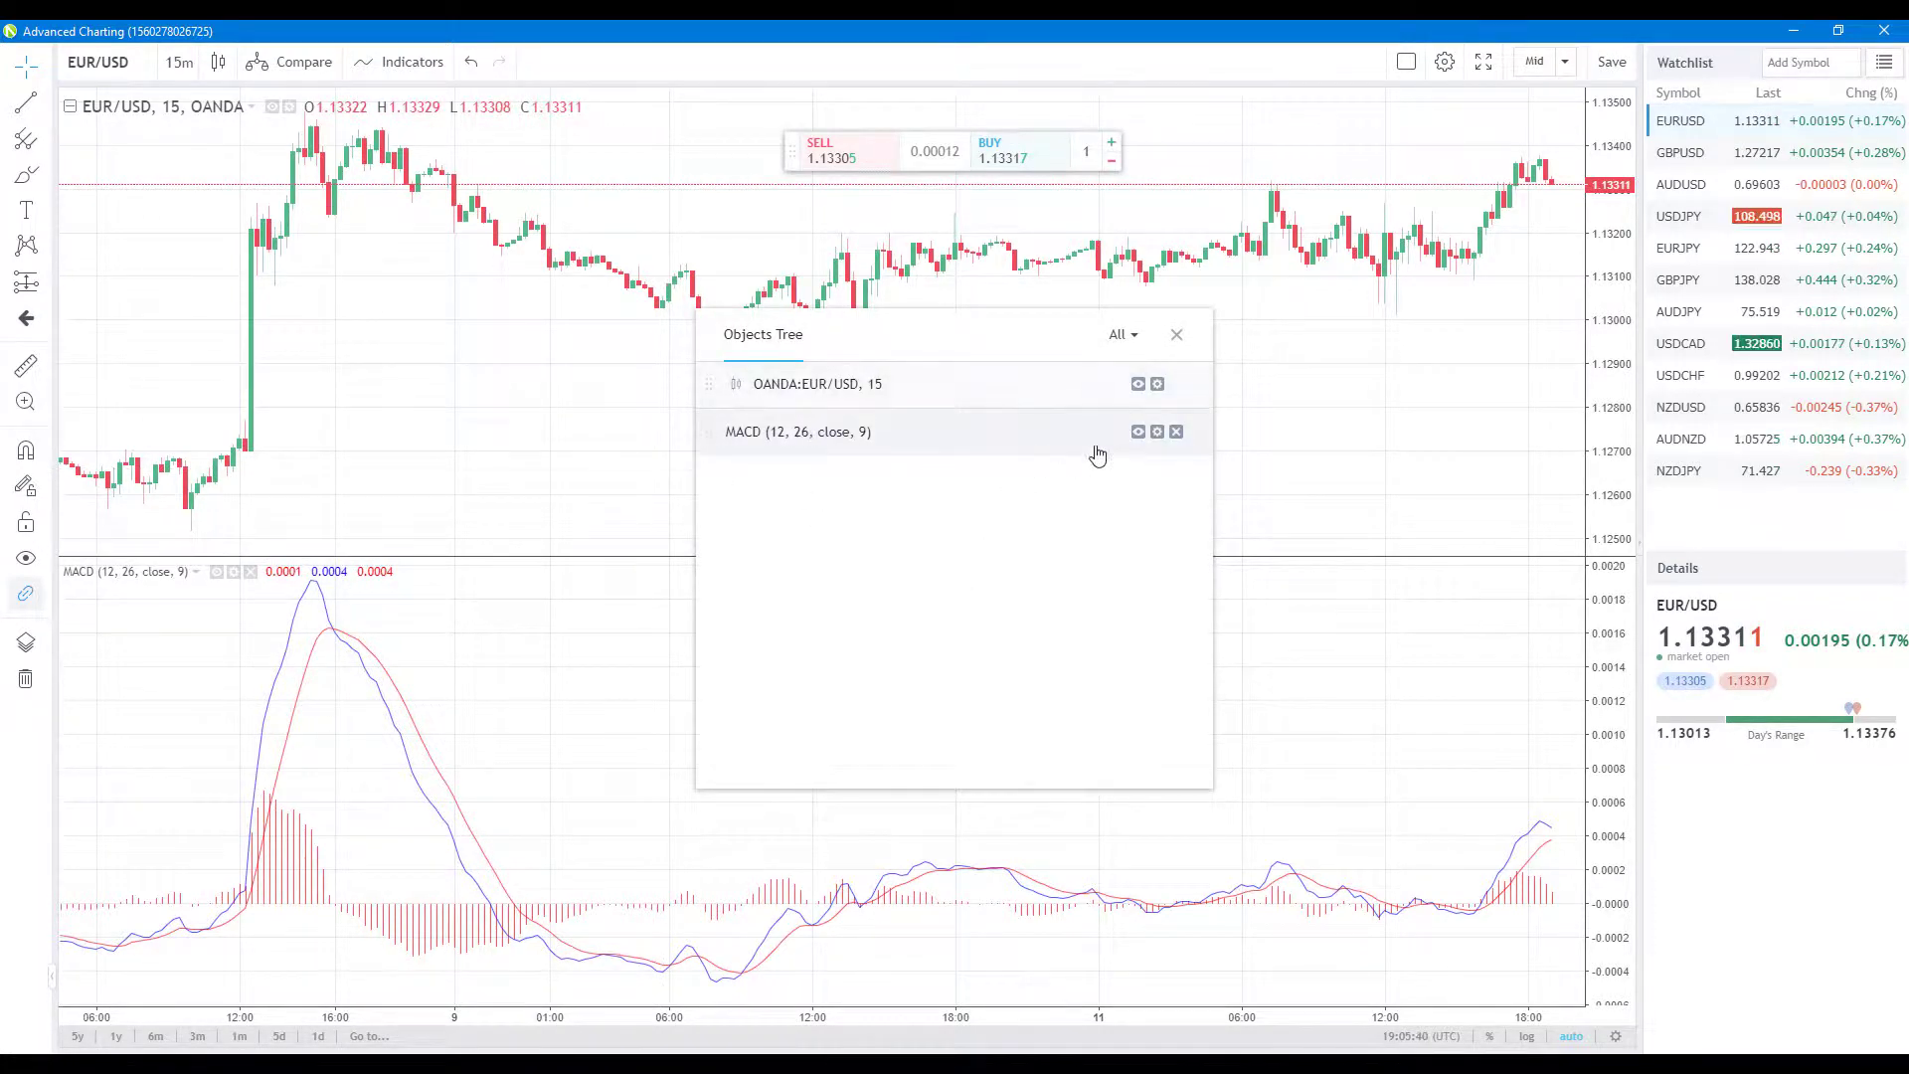
pyautogui.click(1176, 431)
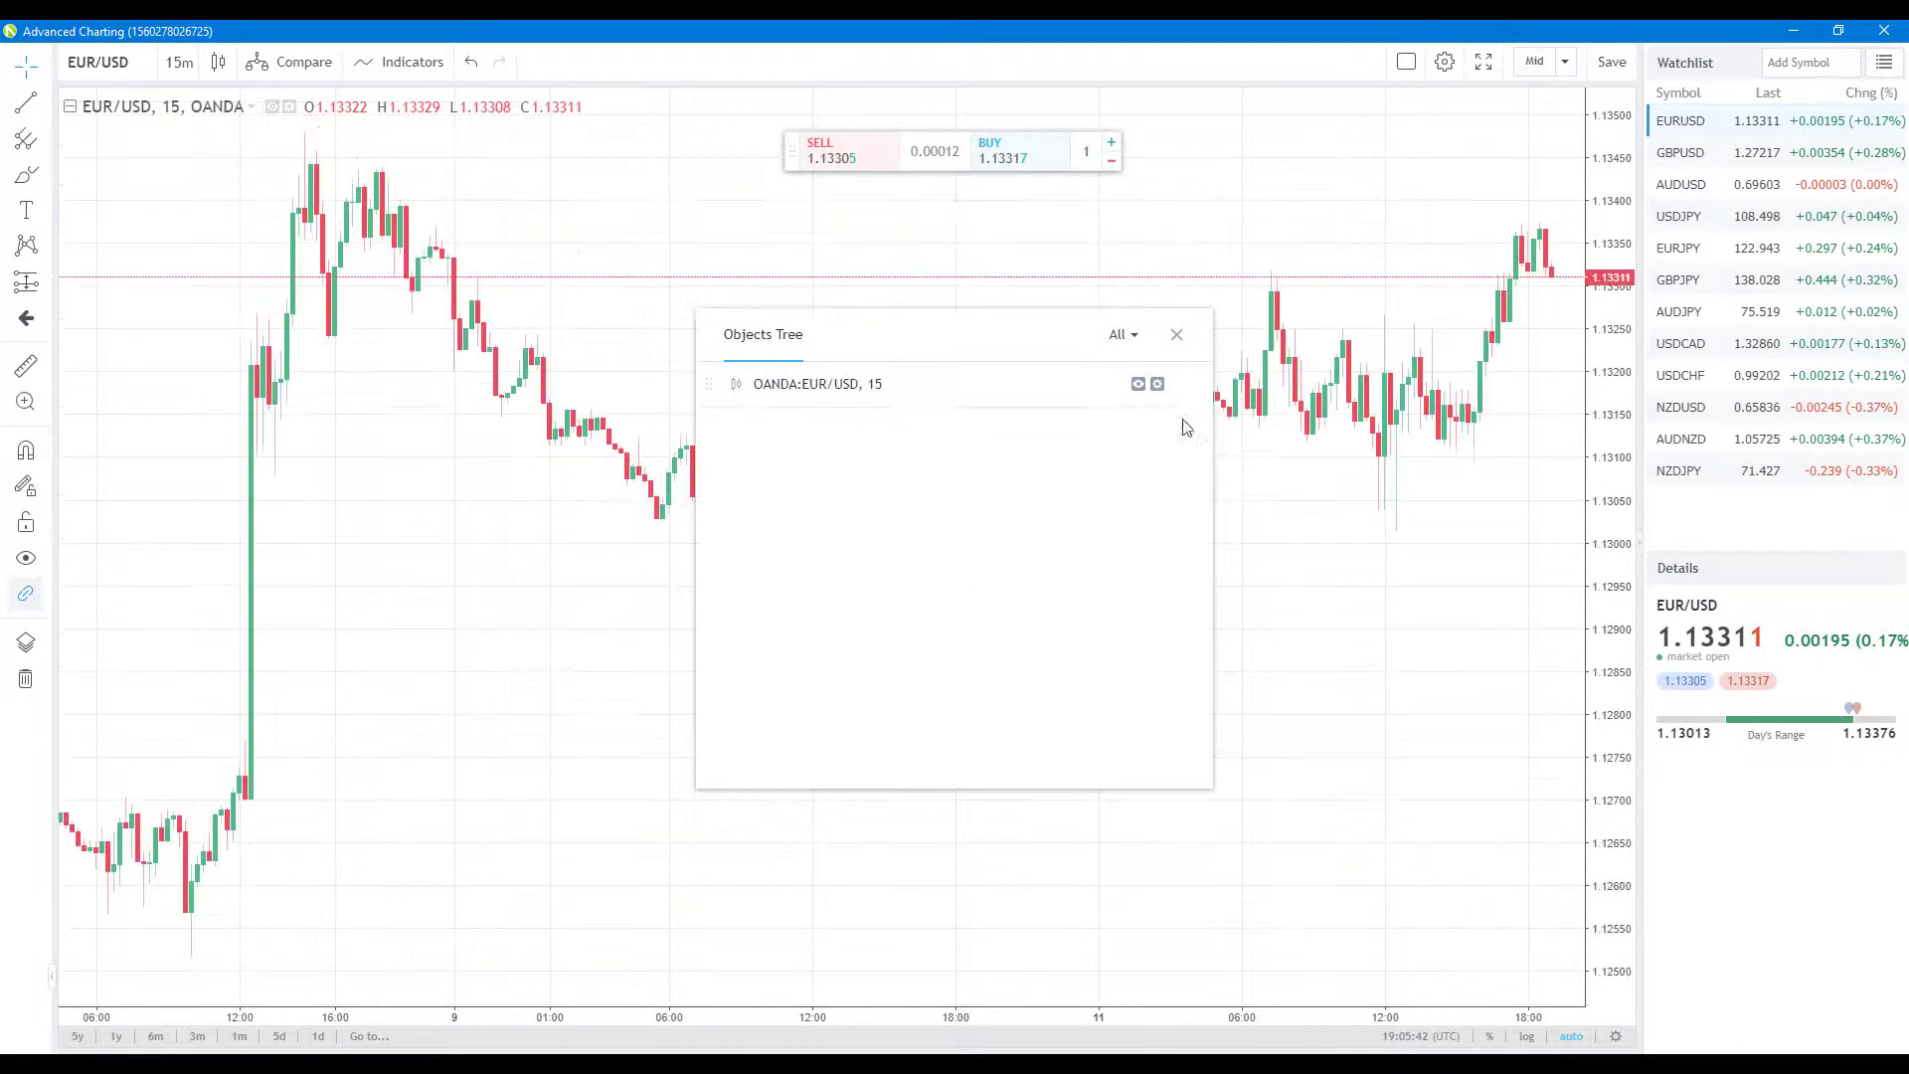
pyautogui.click(1177, 336)
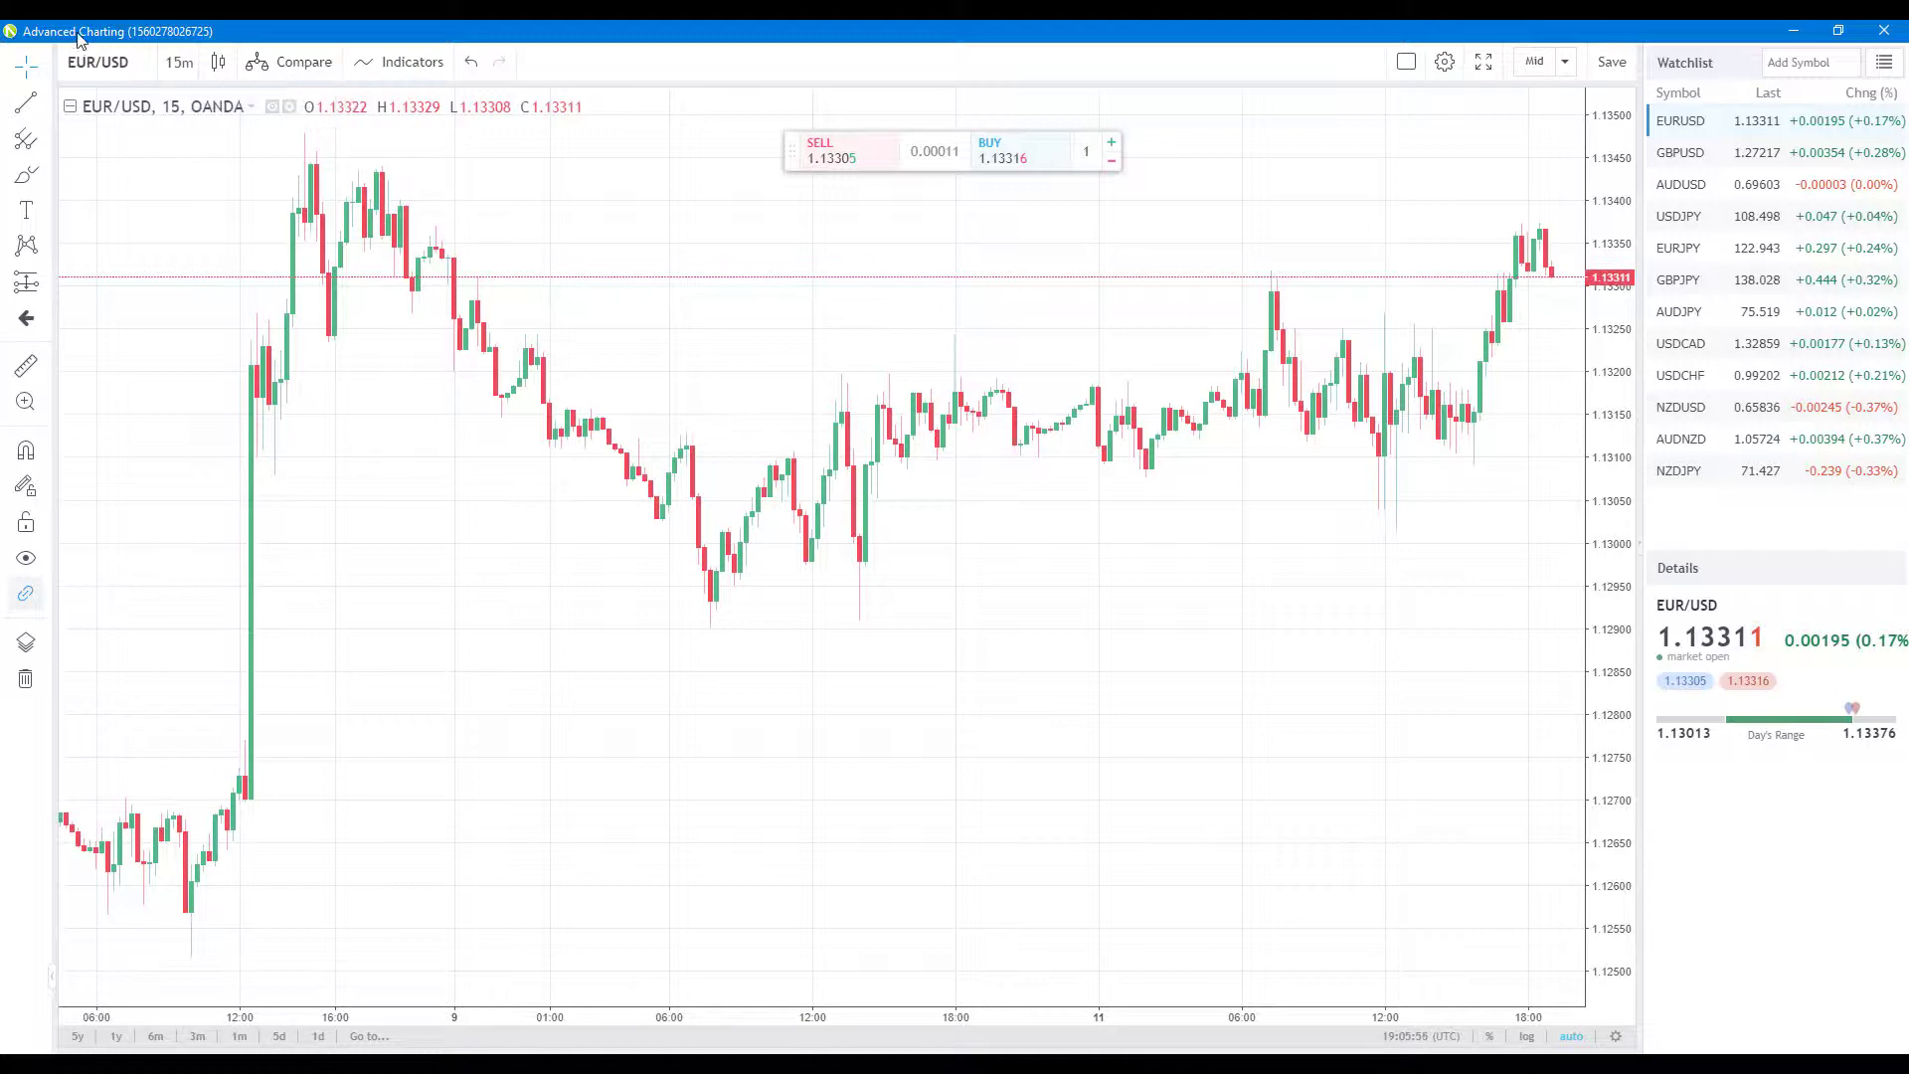
# - Place a speaker icon on the EUR/USD chart and stretch it wider
pyautogui.click(285, 70)
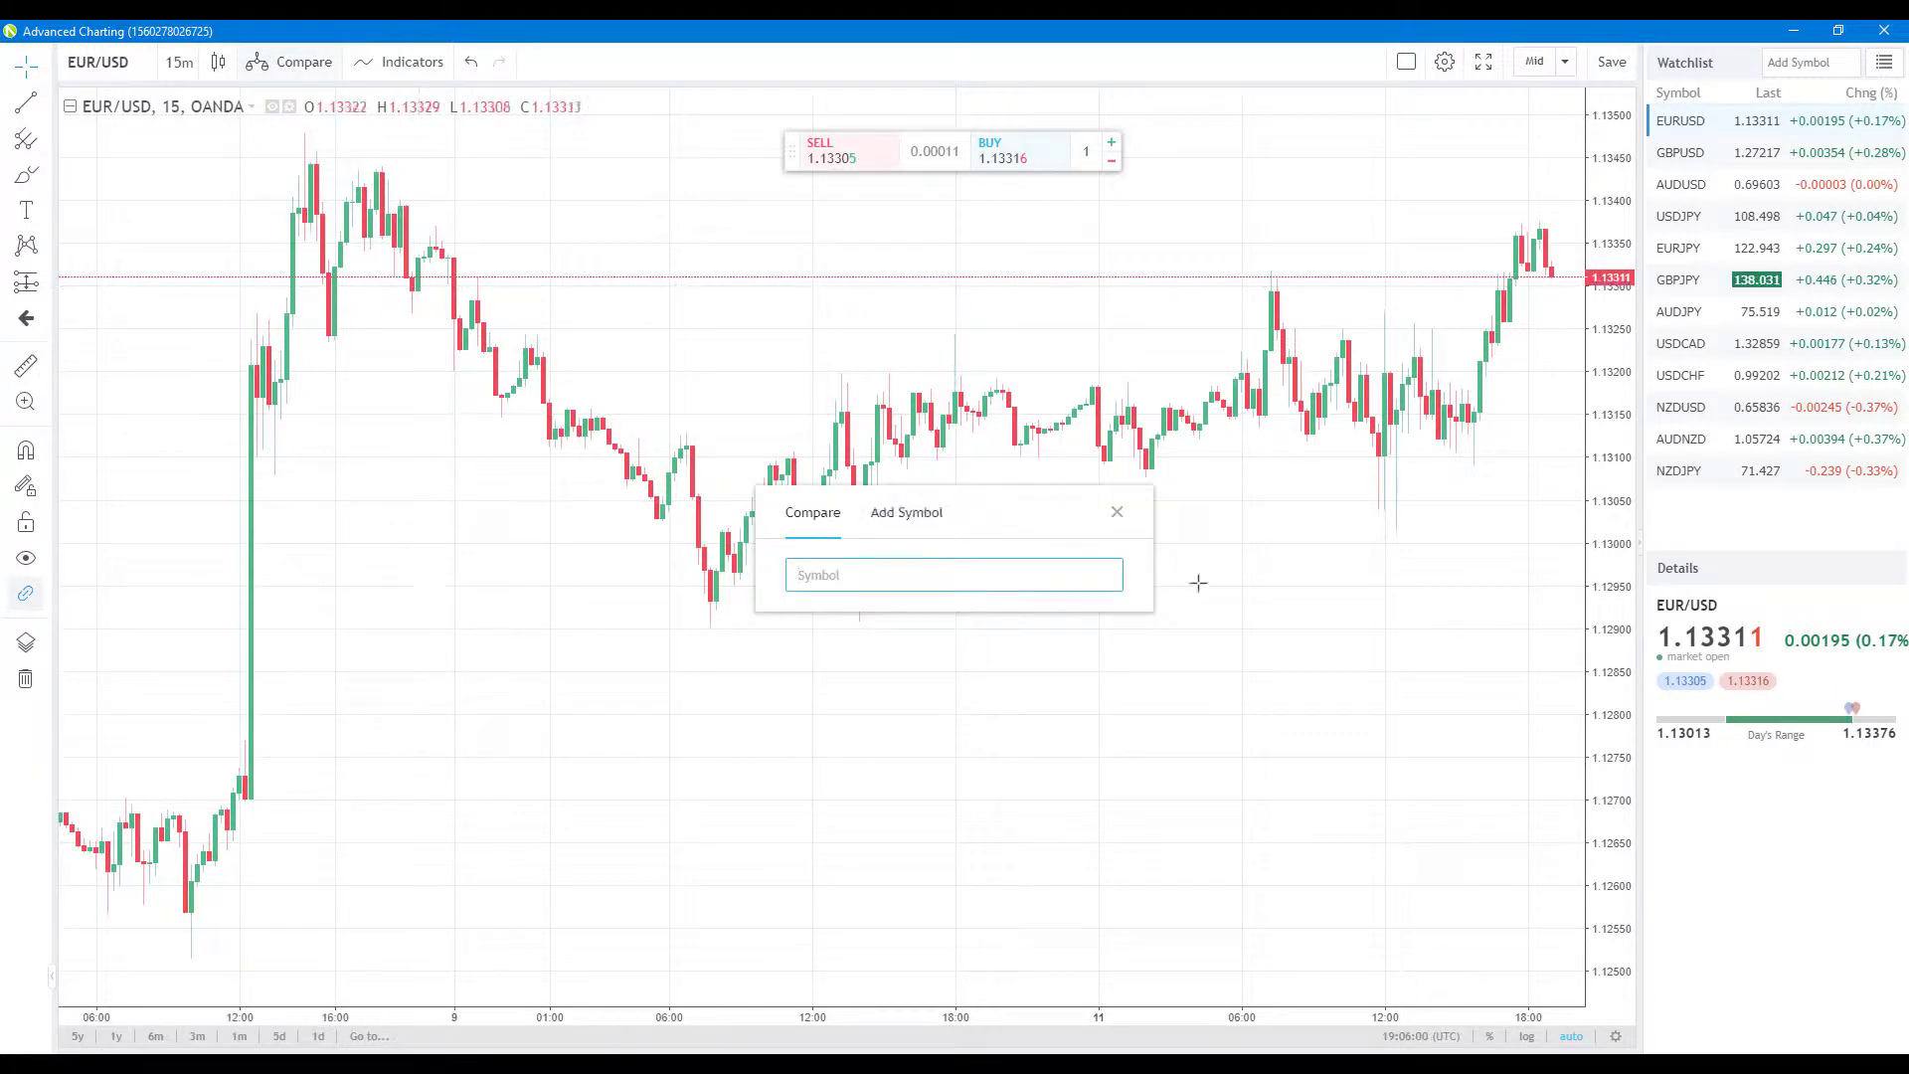
pyautogui.click(1117, 514)
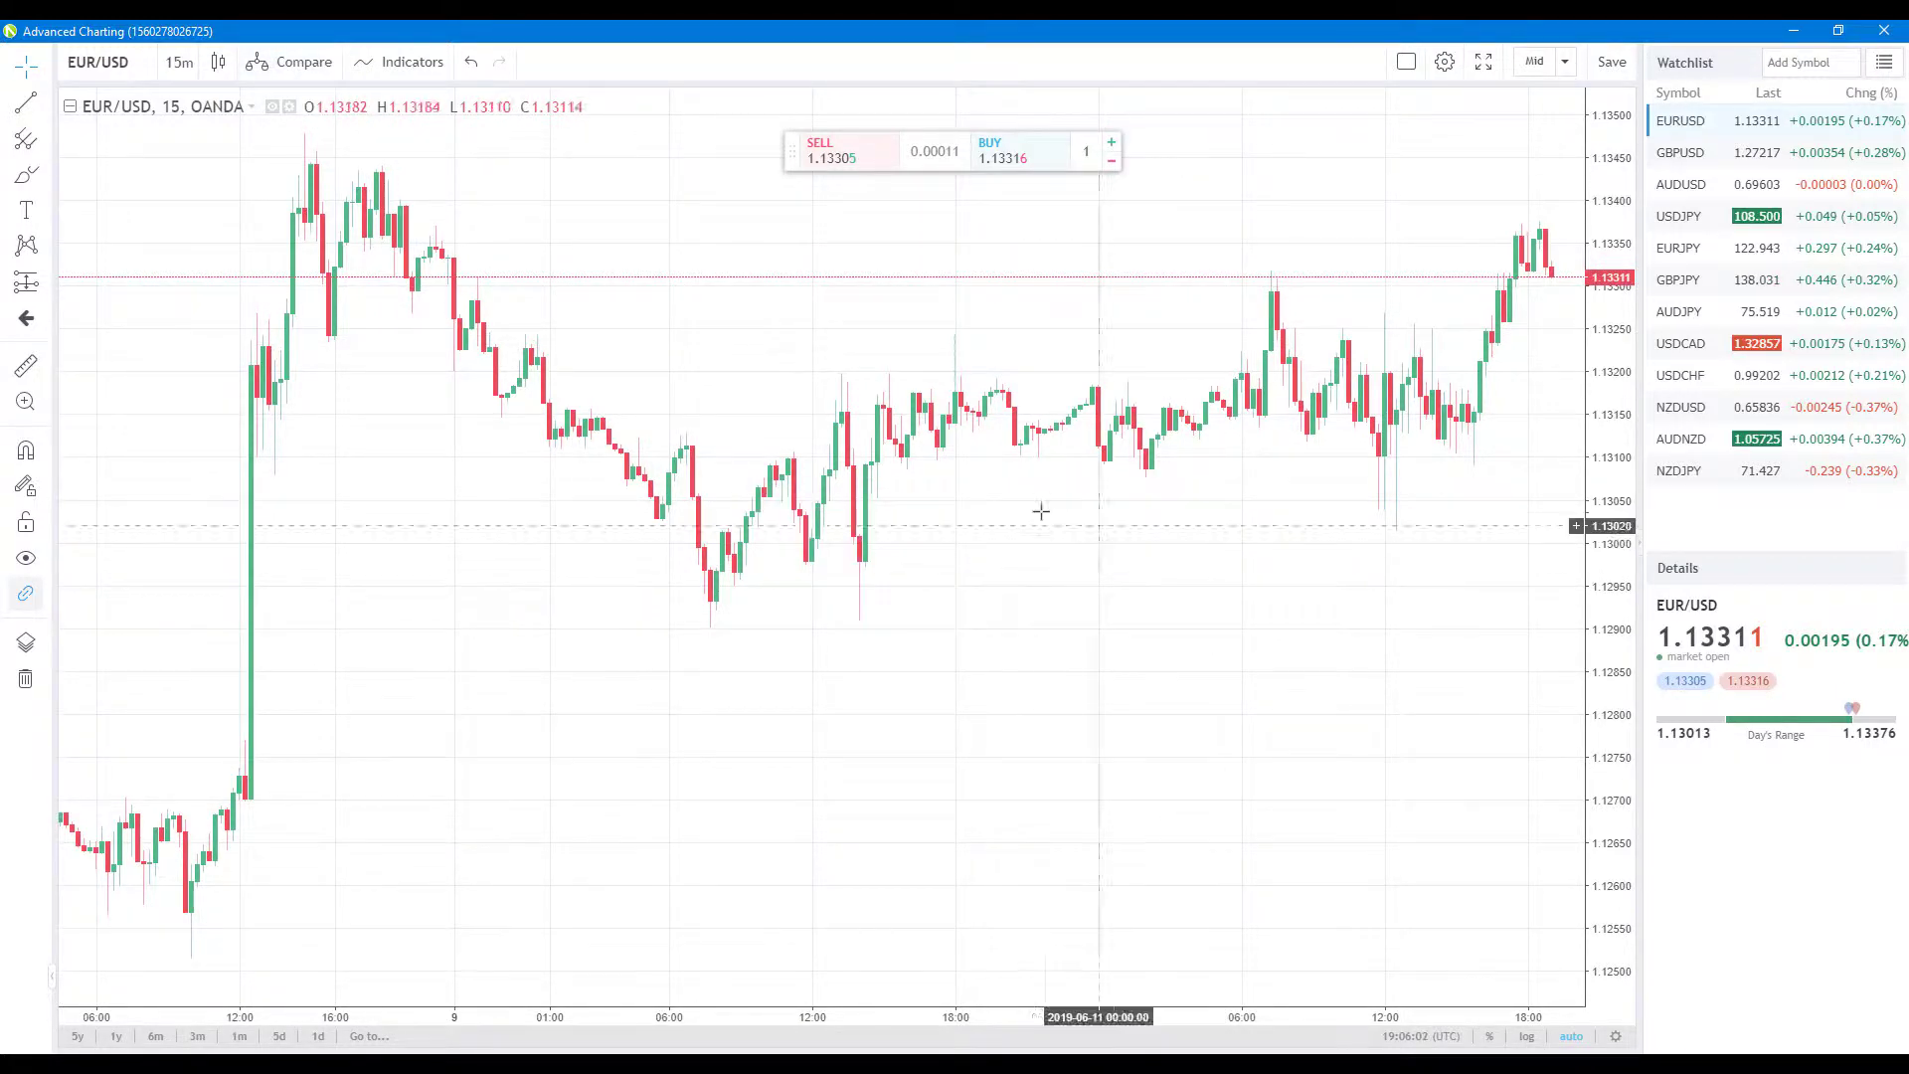
pyautogui.click(41, 325)
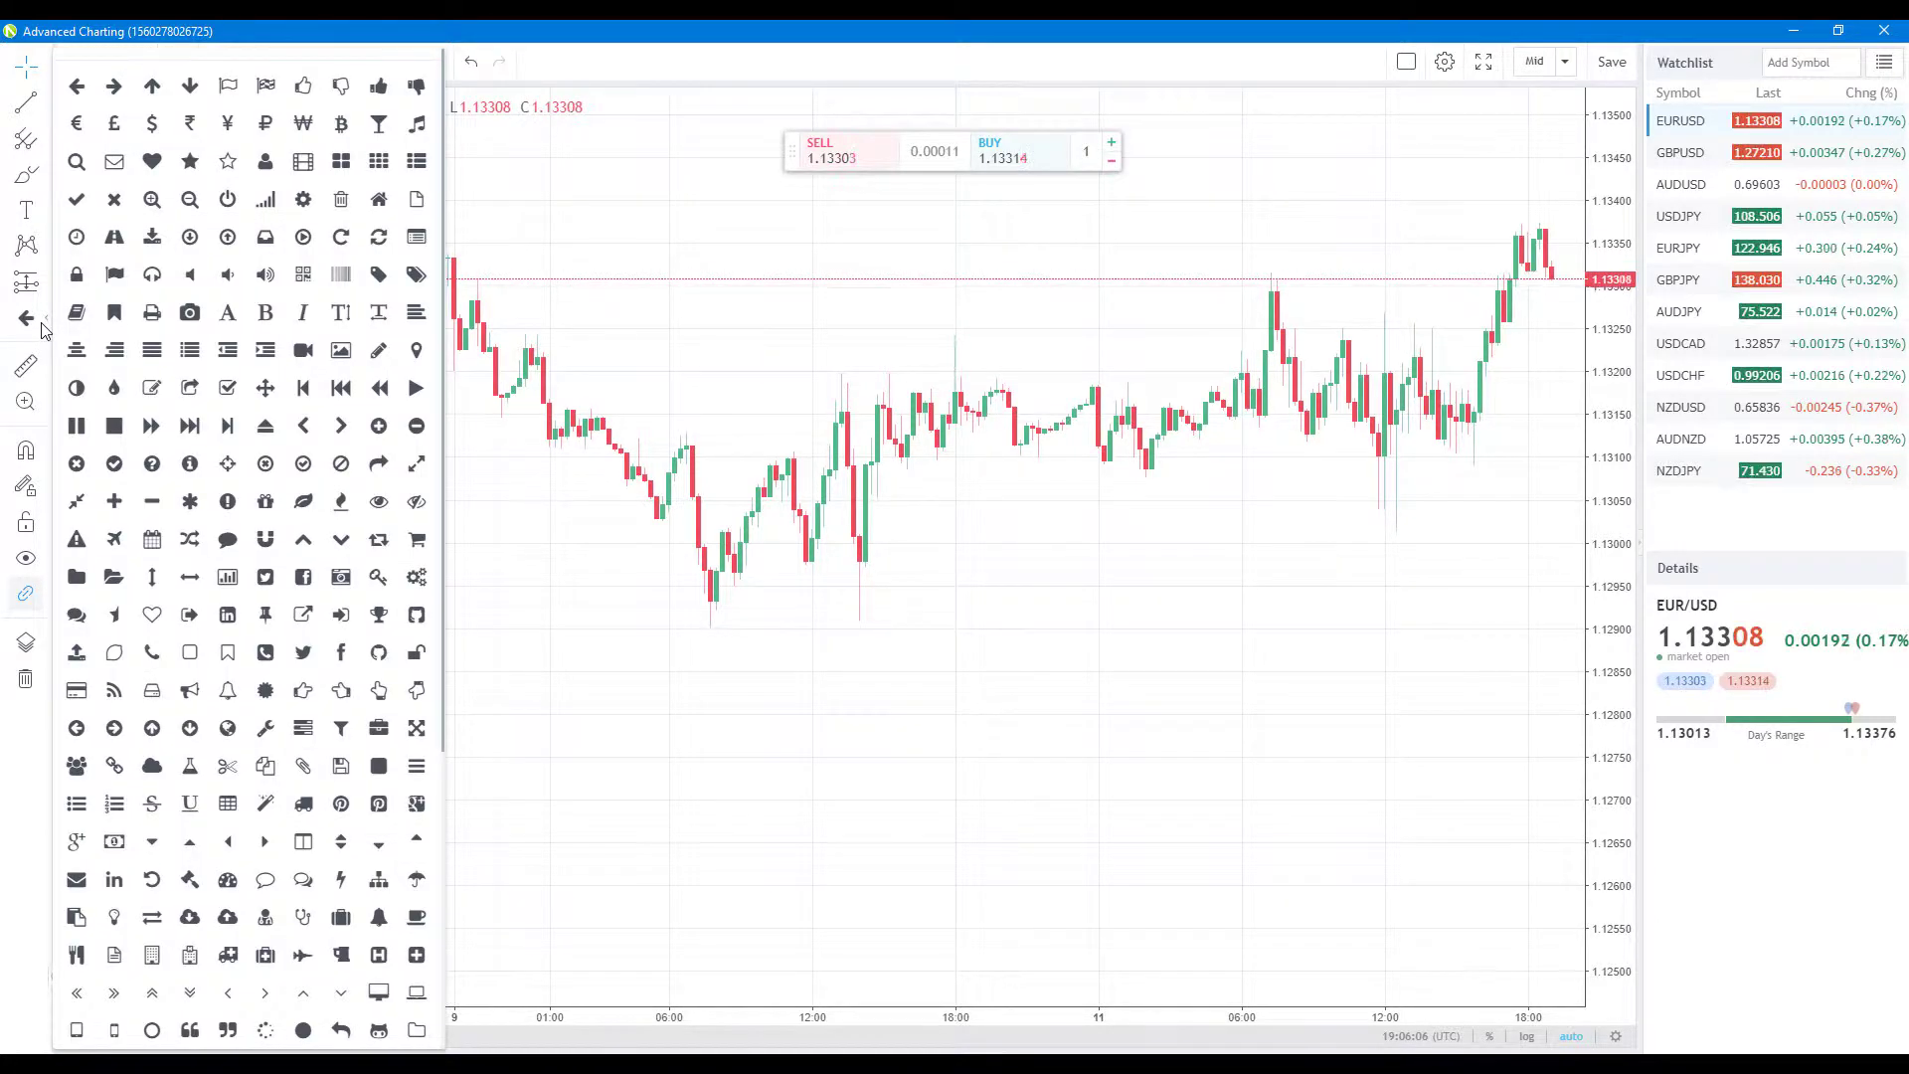
pyautogui.click(268, 282)
pyautogui.click(533, 435)
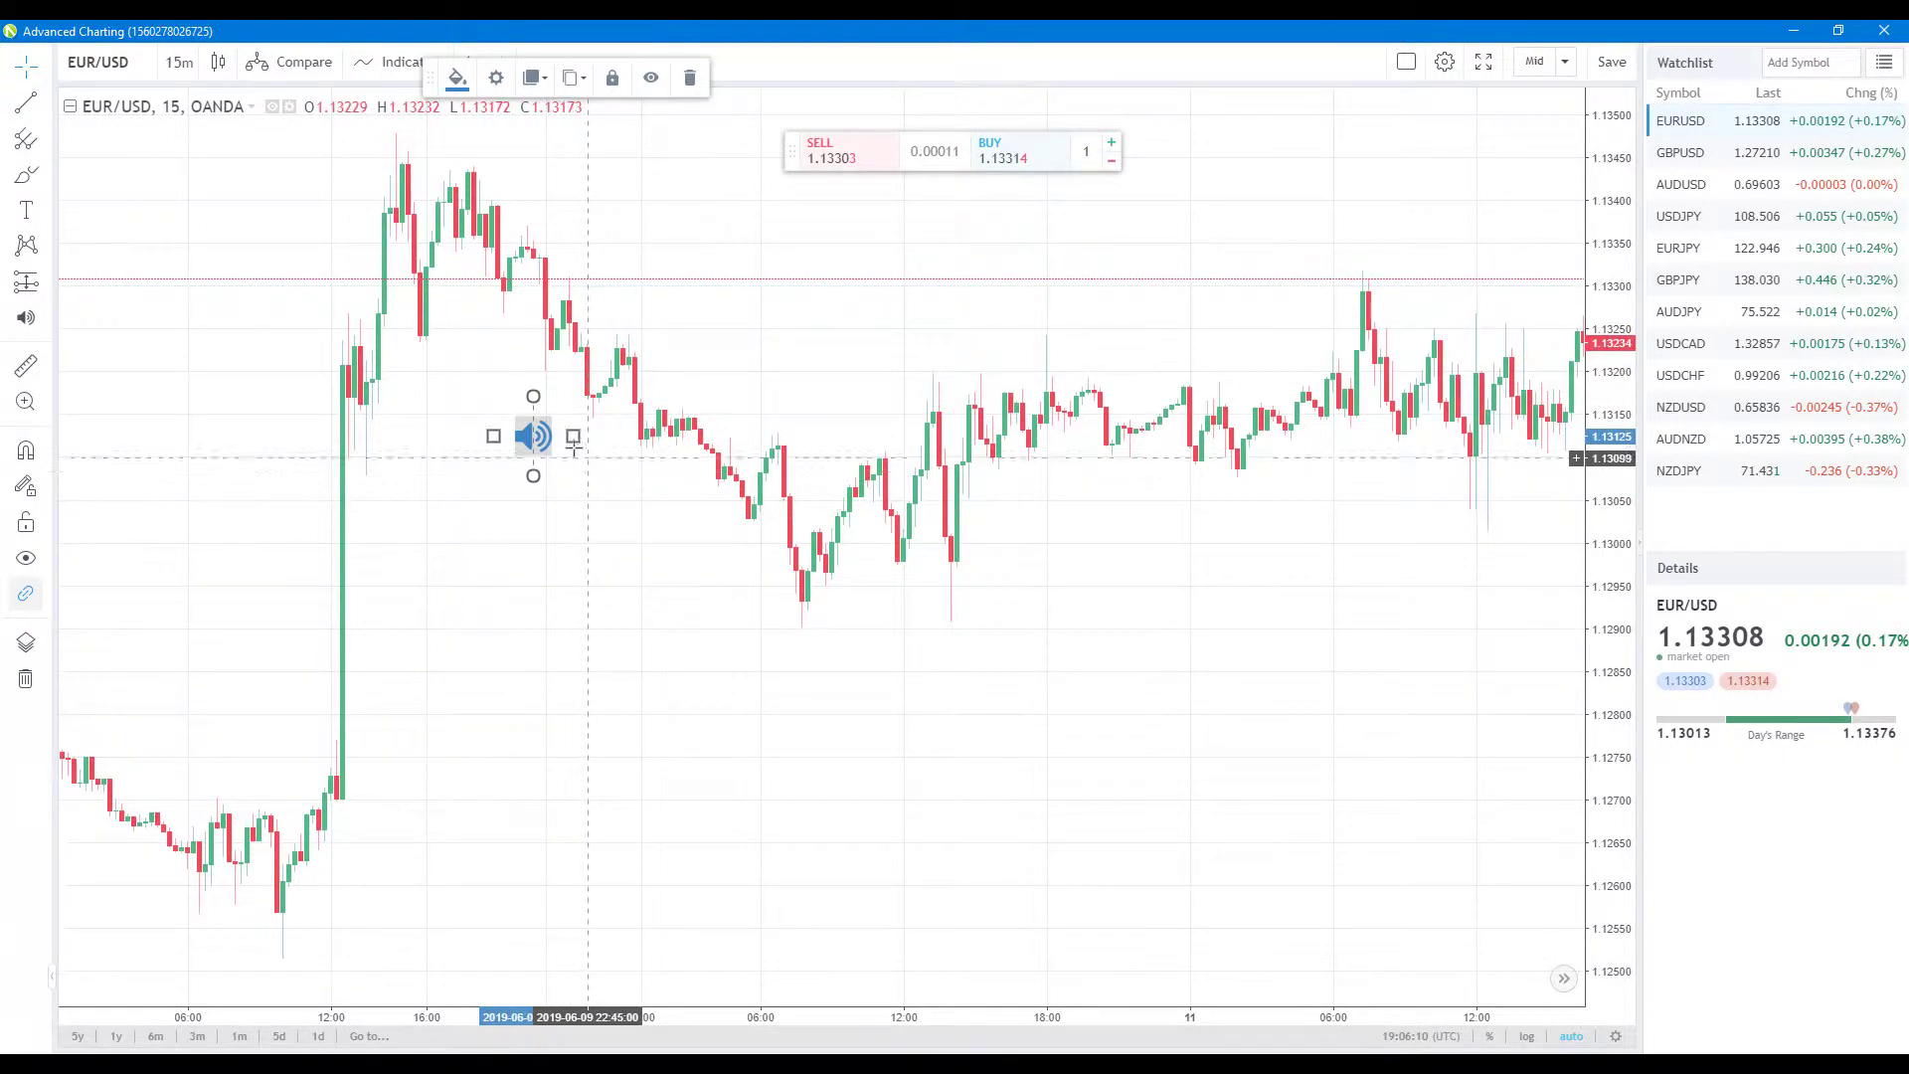
pyautogui.moveTo(573, 442); pyautogui.dragTo(607, 505)
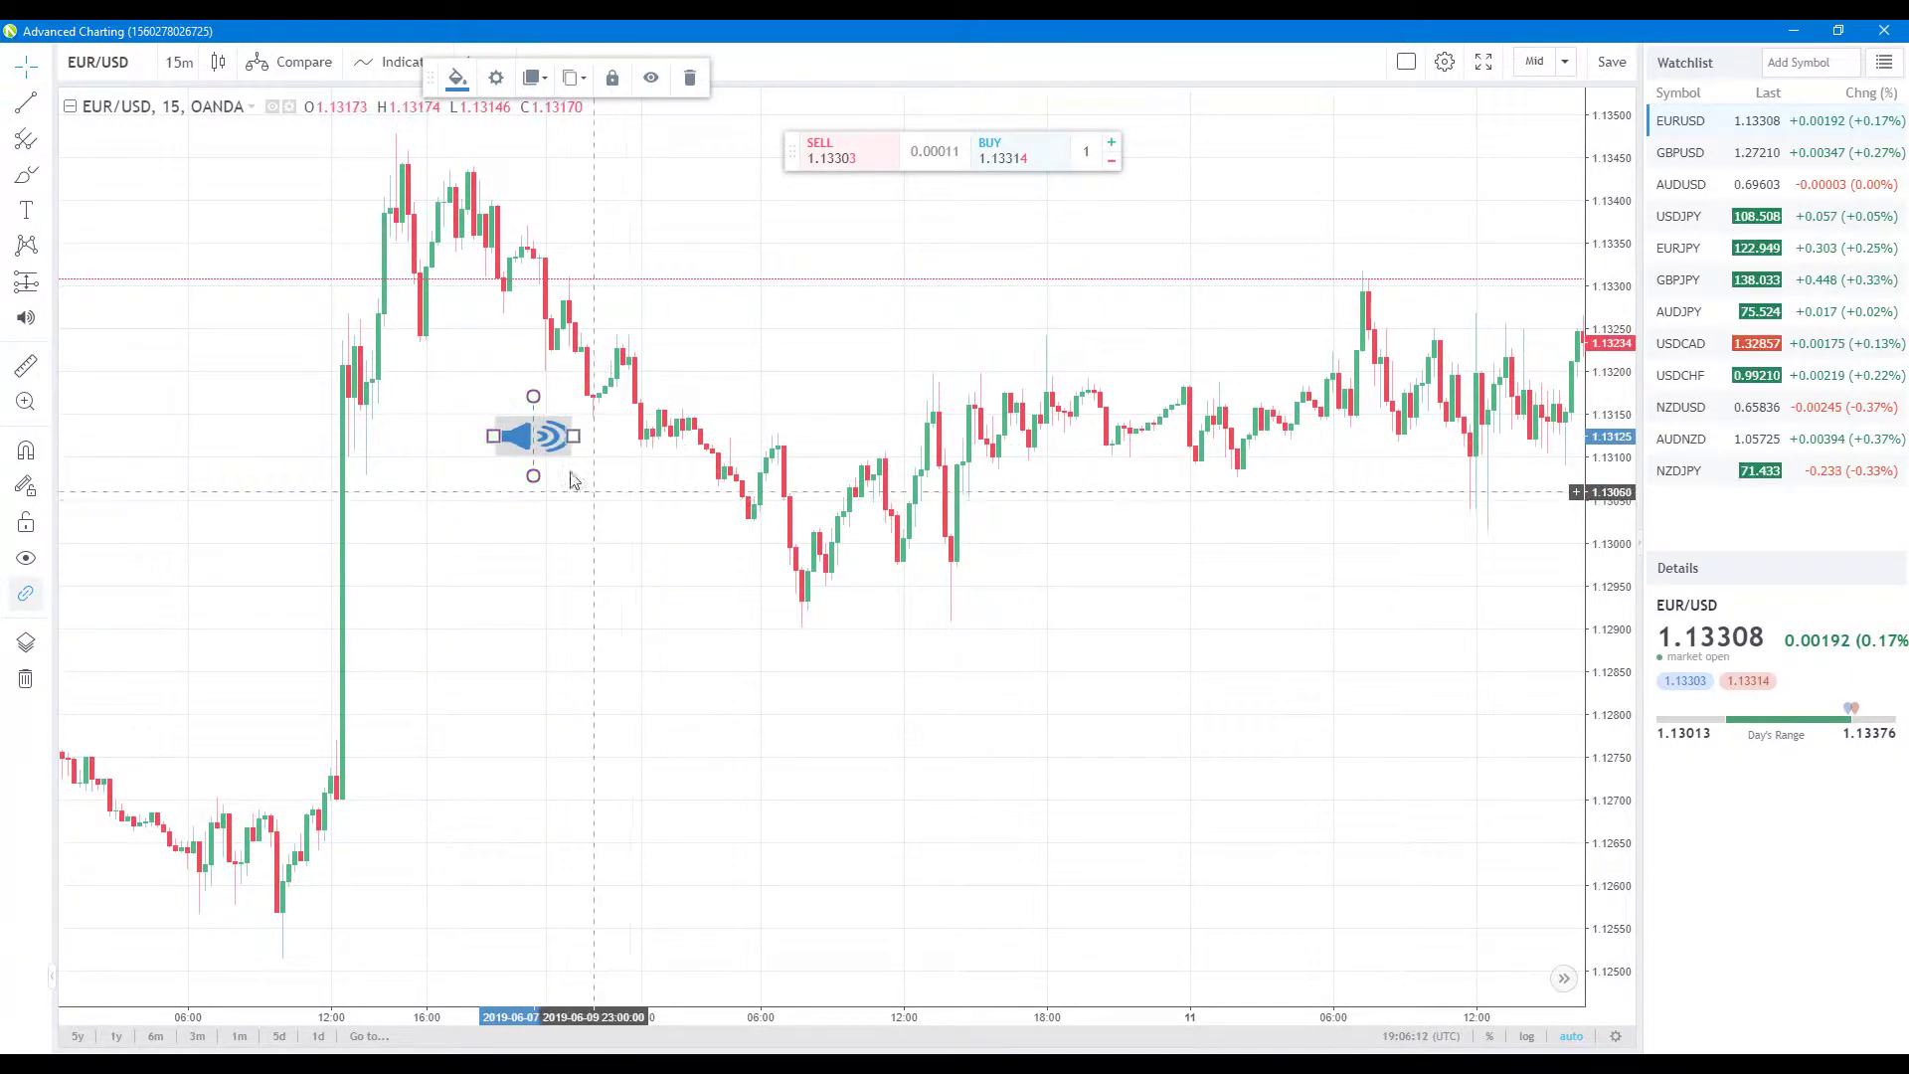
pyautogui.click(37, 288)
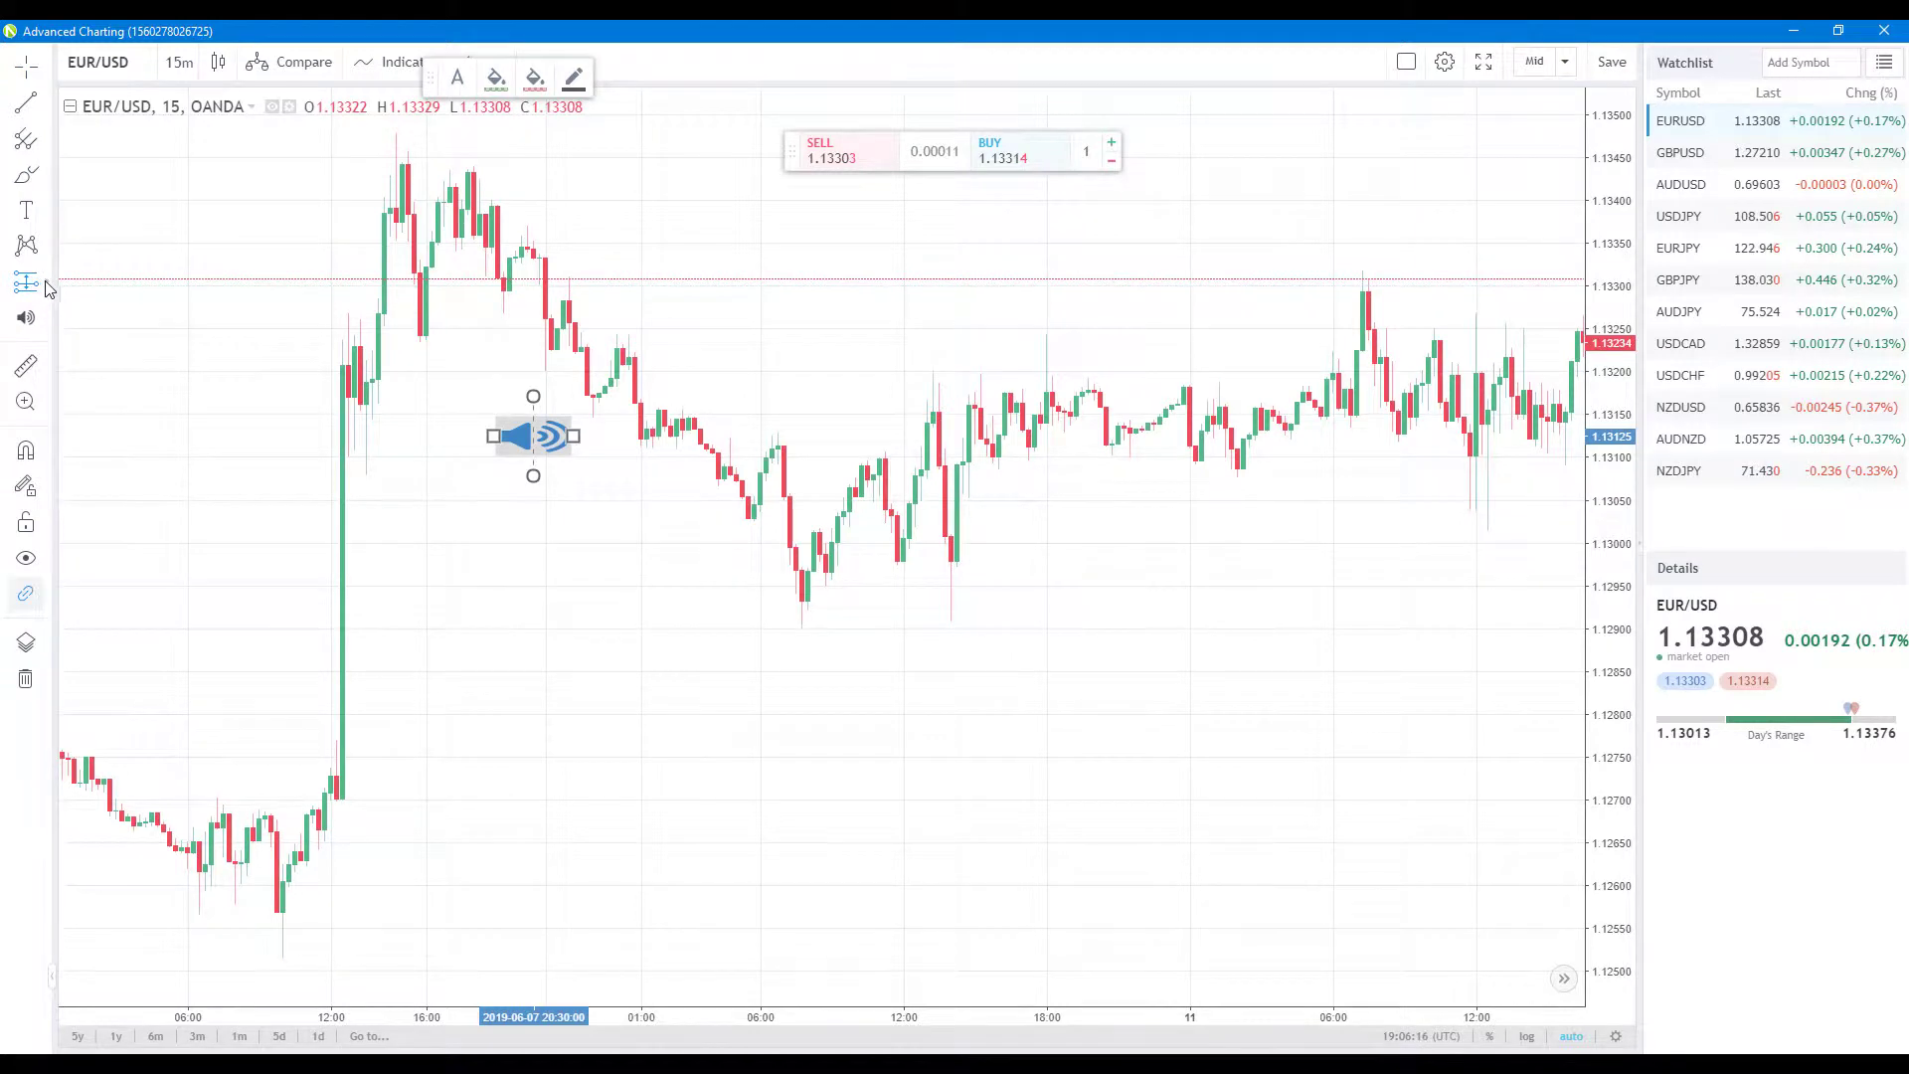
pyautogui.click(44, 287)
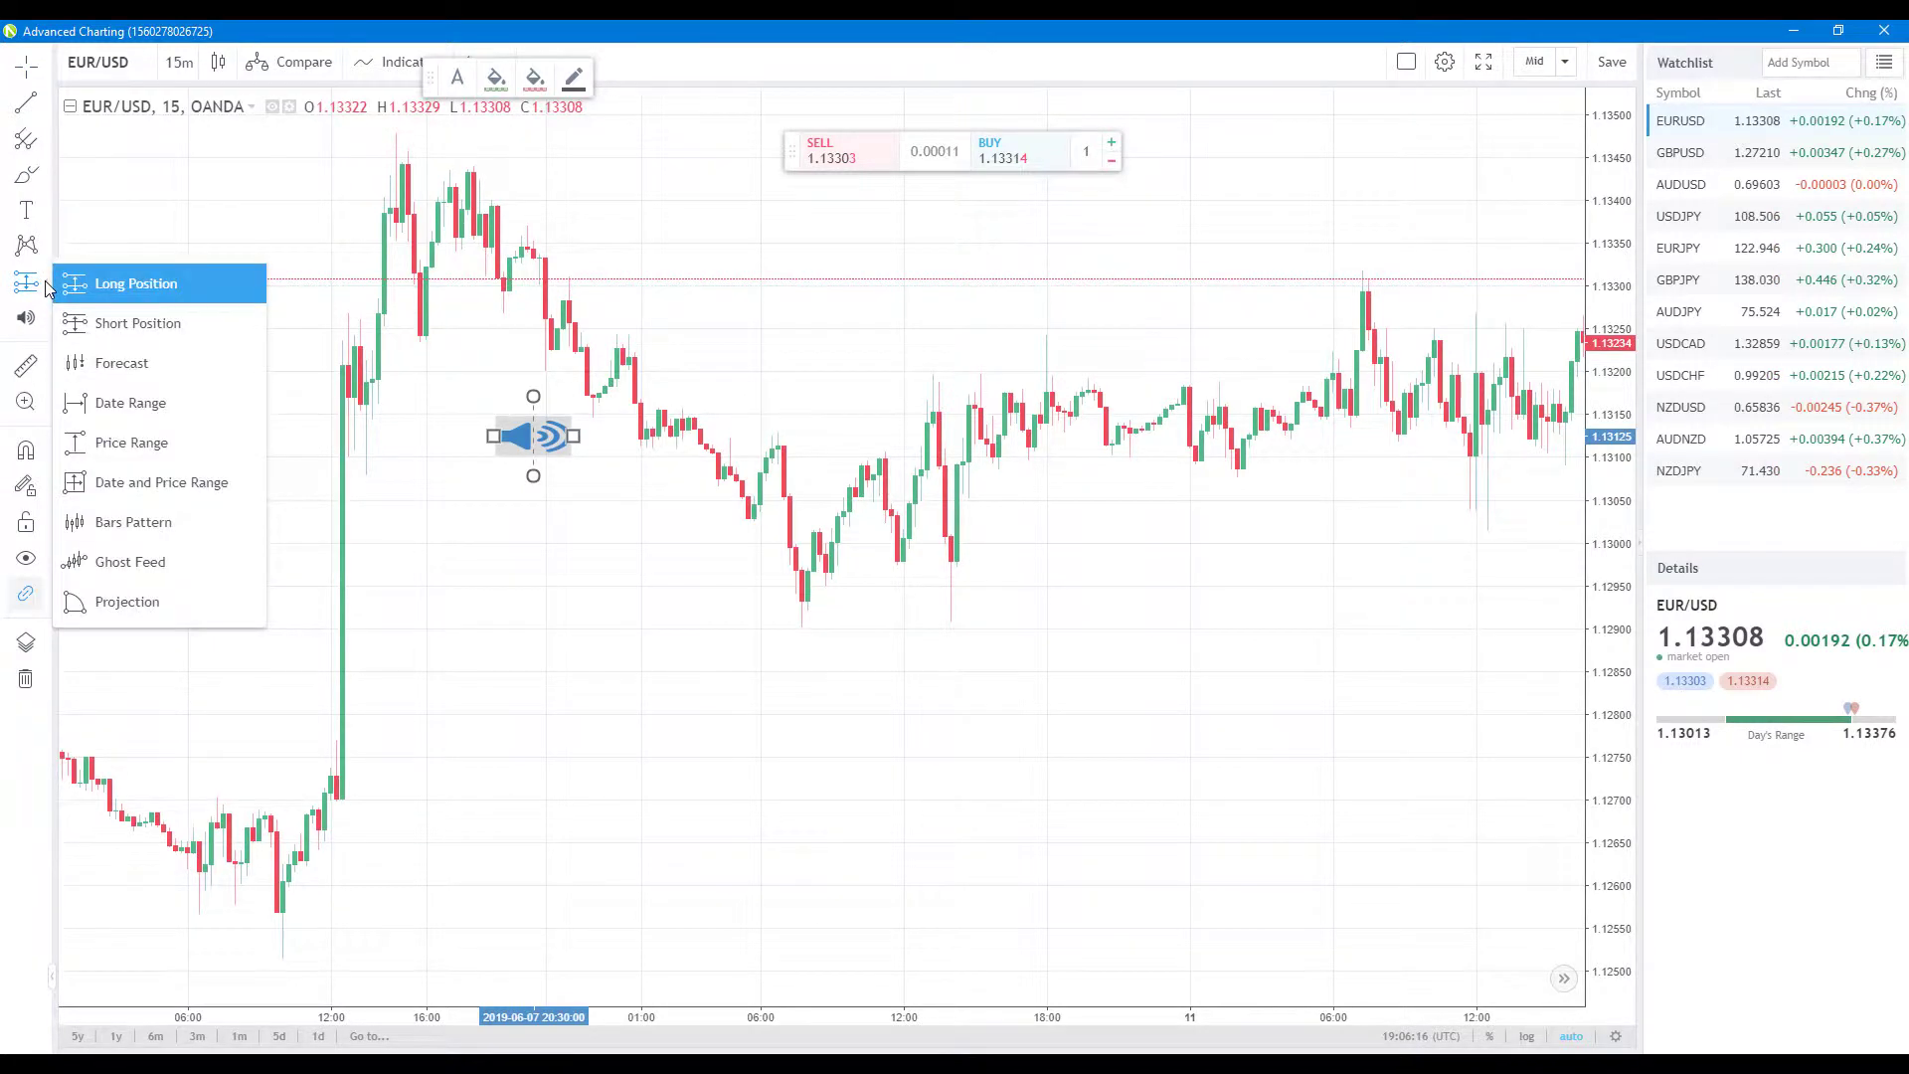
pyautogui.click(129, 522)
pyautogui.click(617, 594)
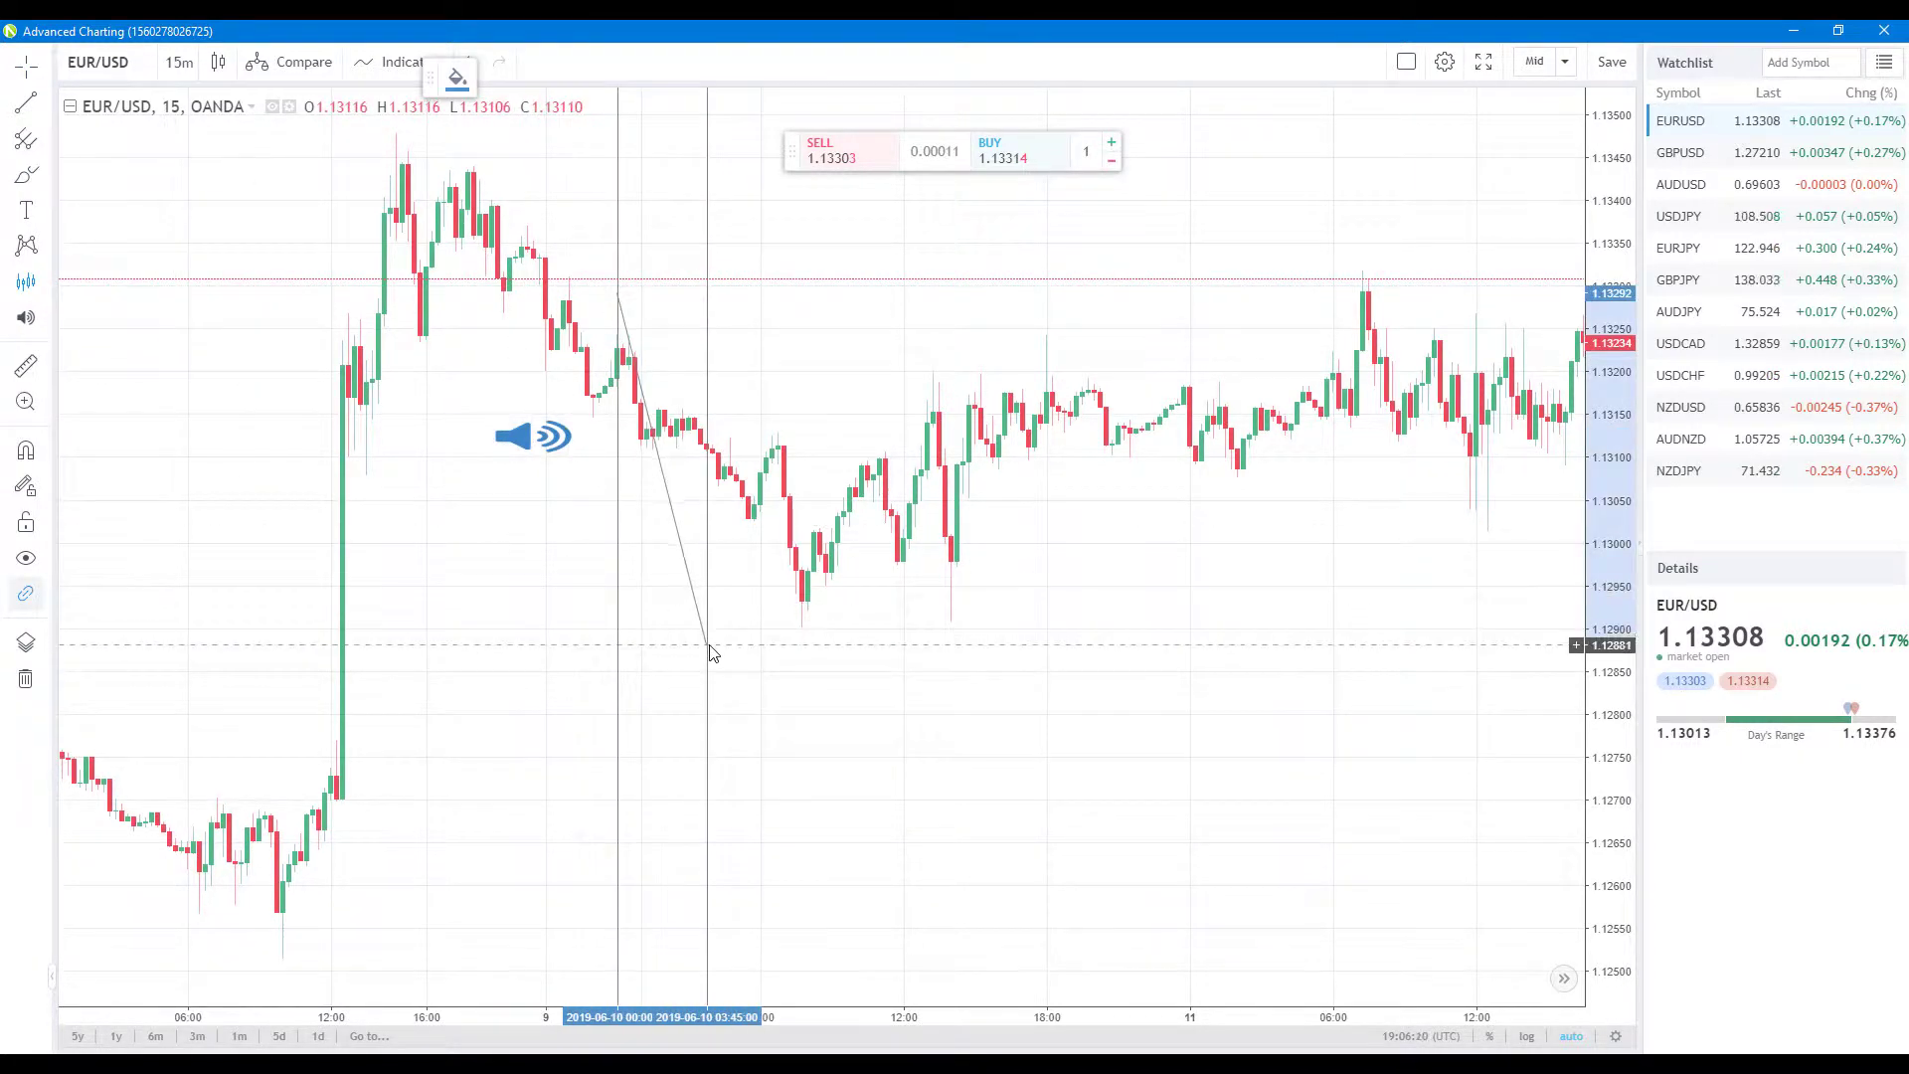
pyautogui.click(1101, 699)
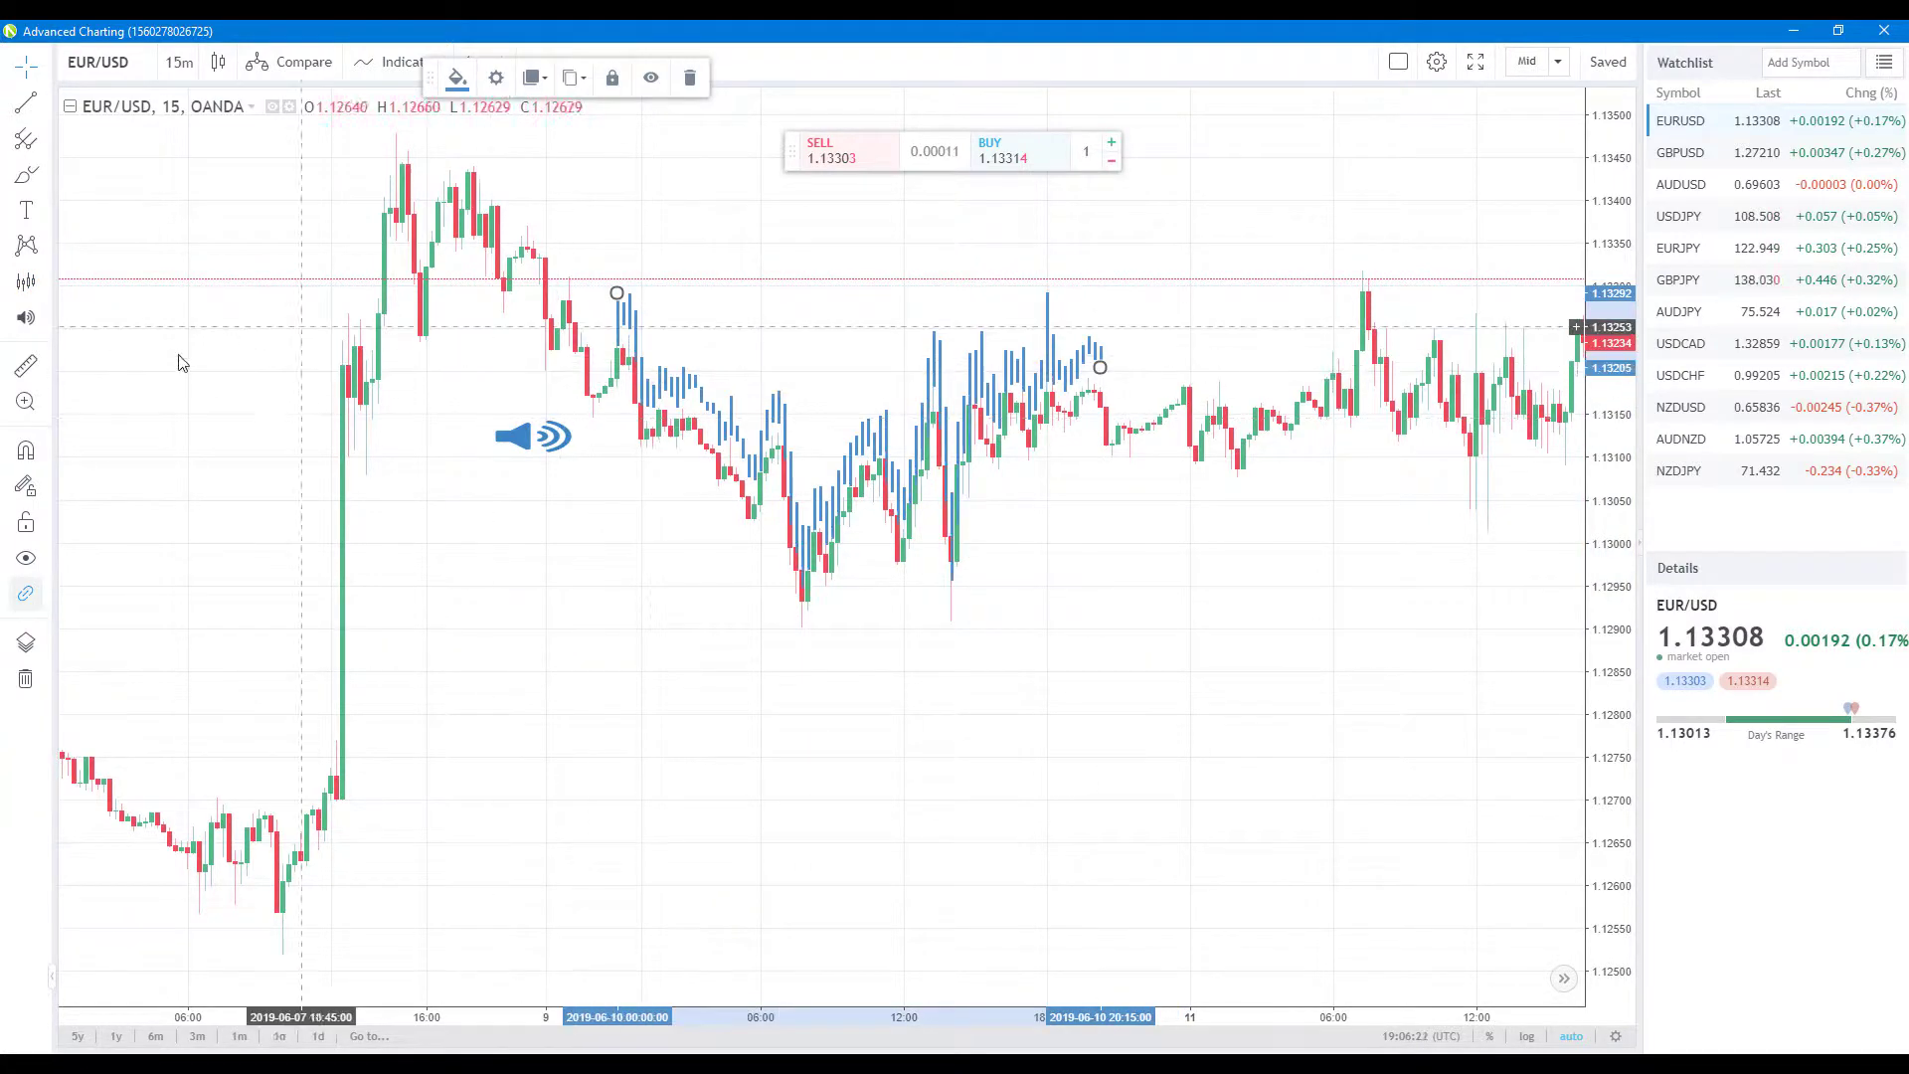
pyautogui.click(32, 214)
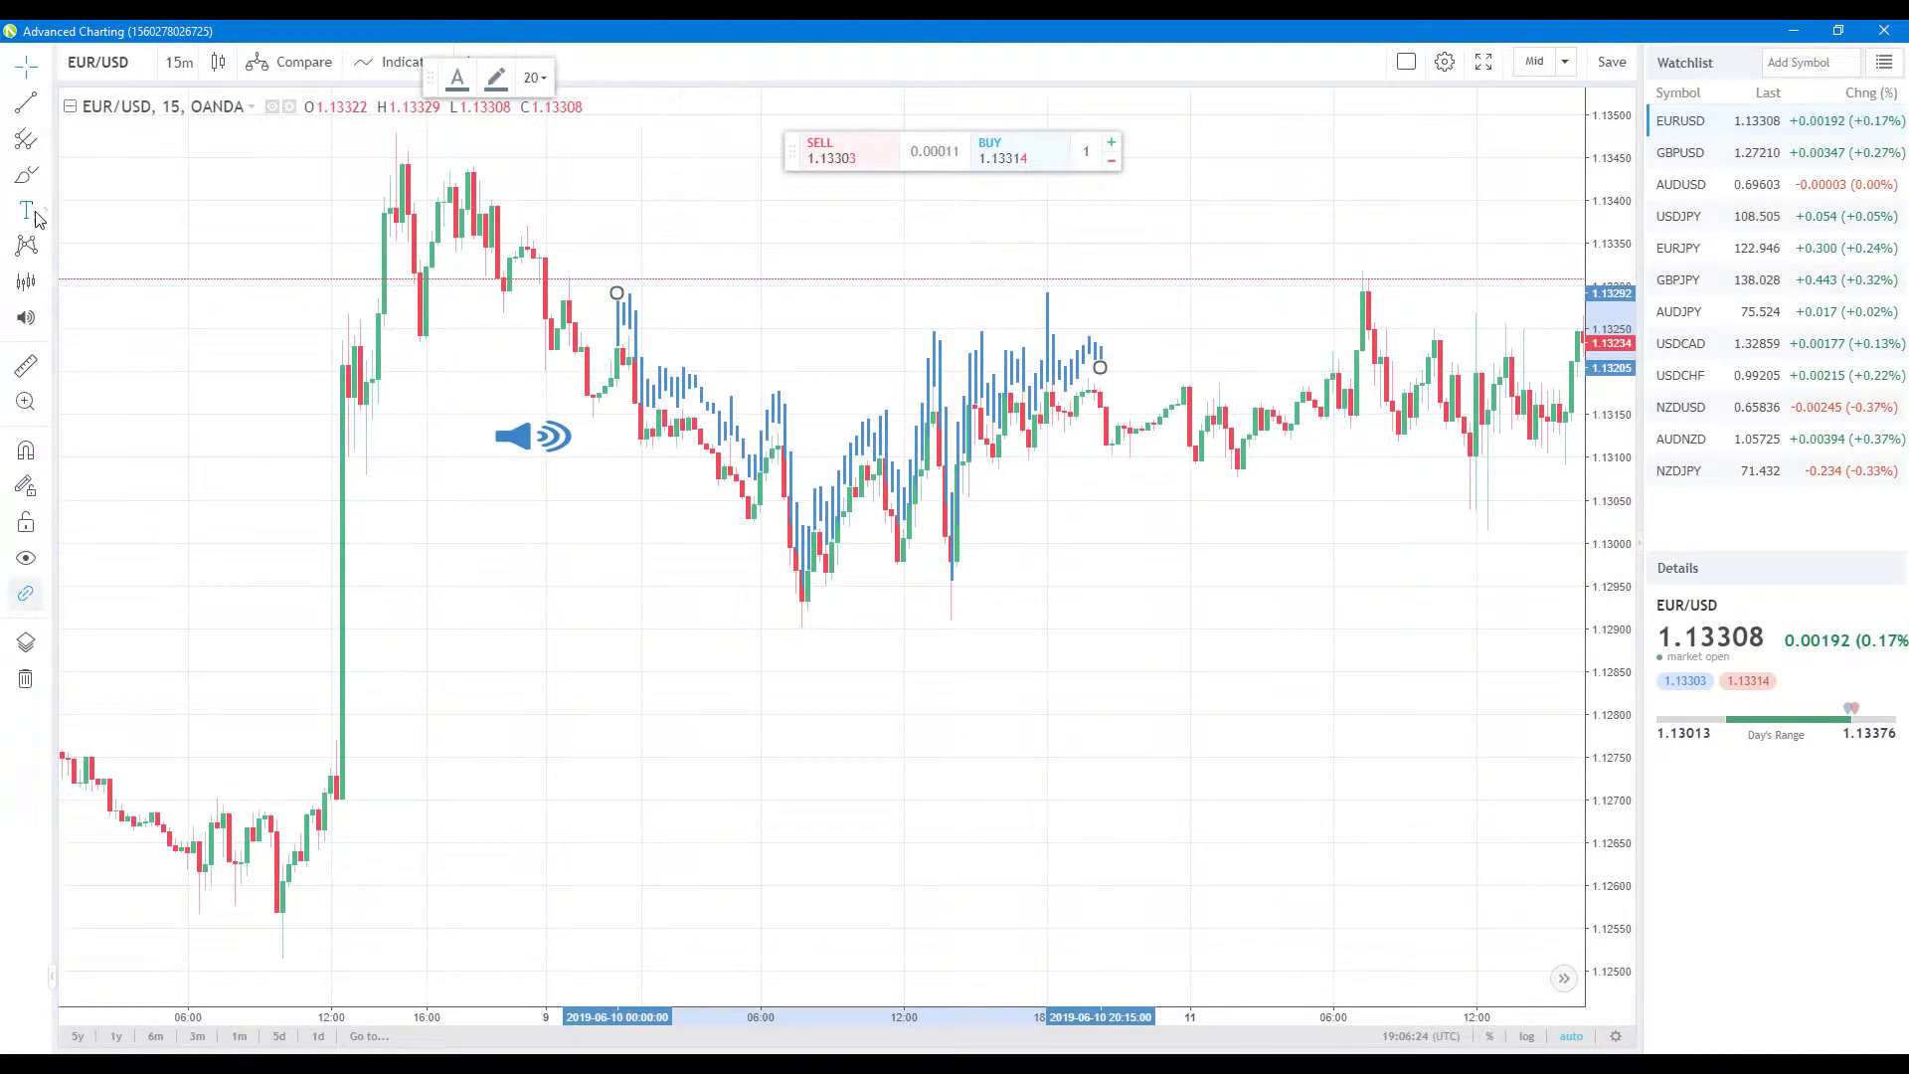
pyautogui.click(52, 208)
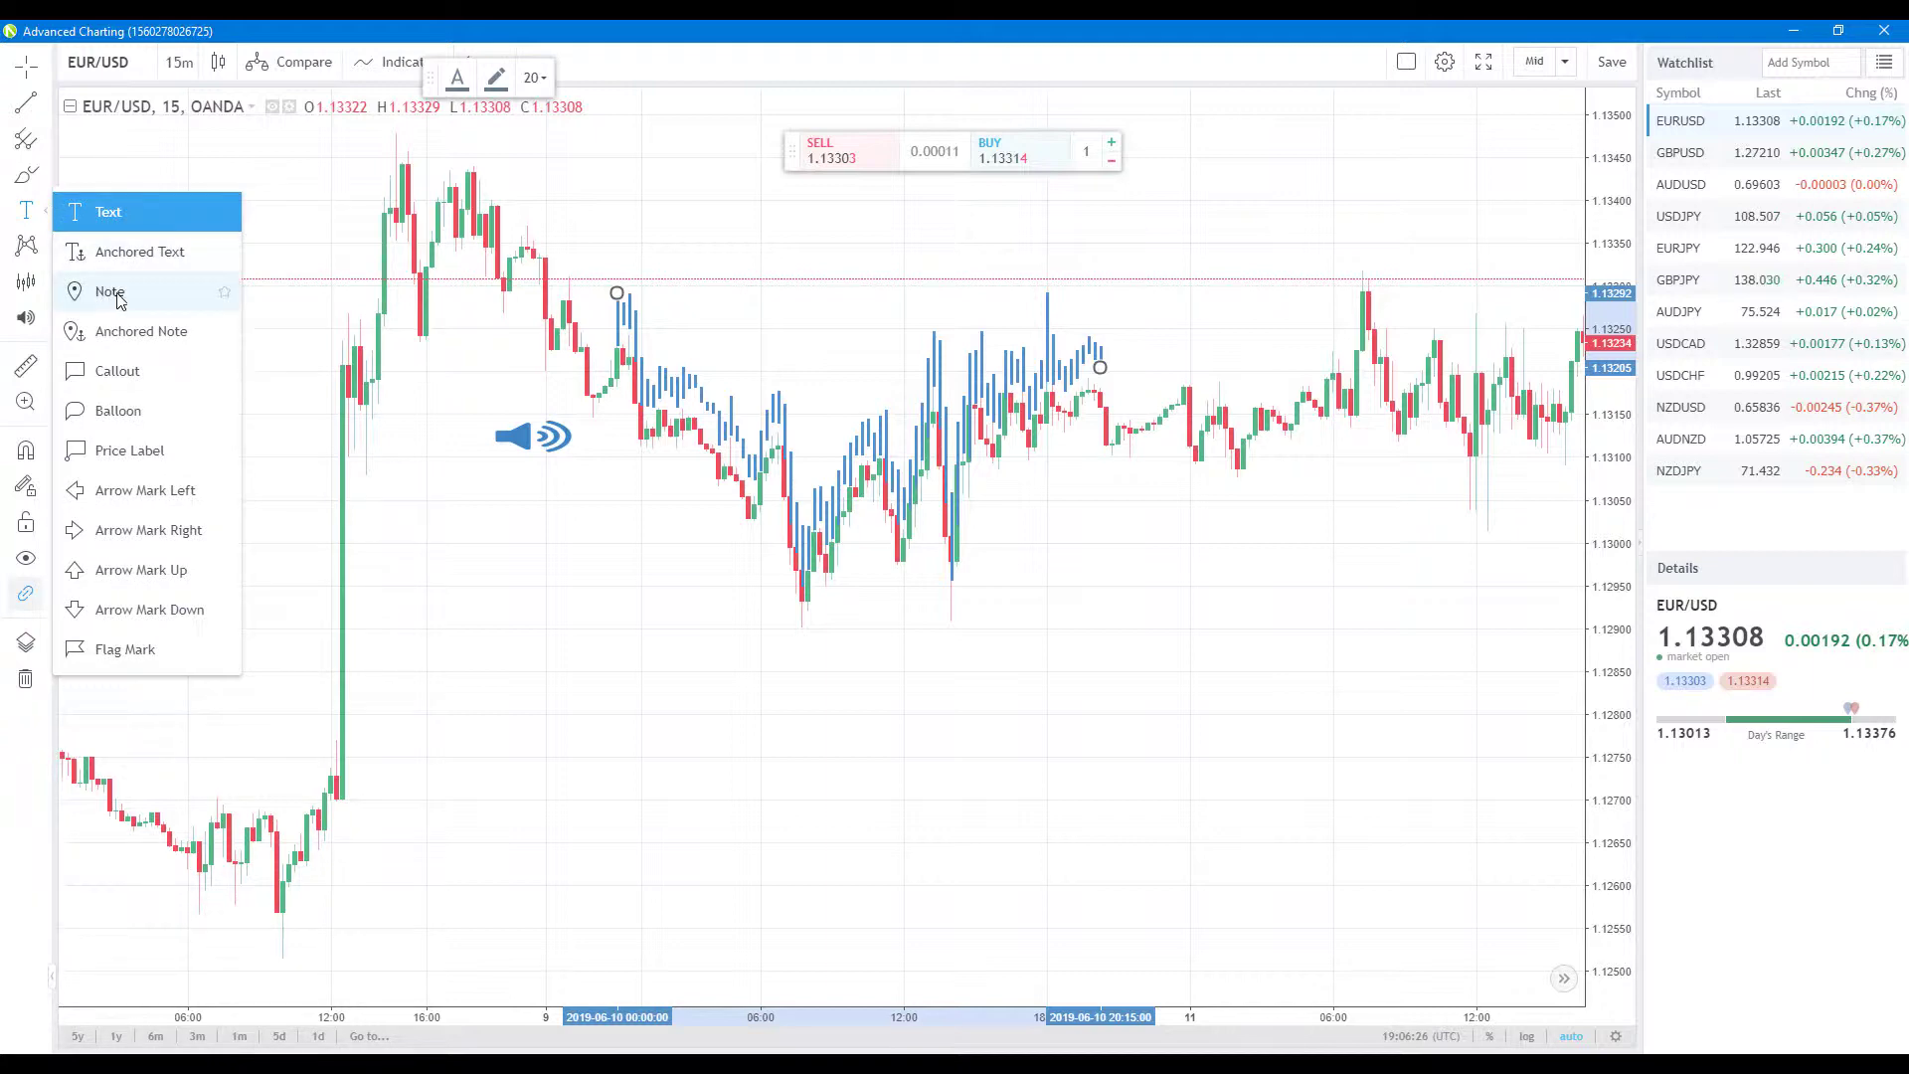
pyautogui.click(46, 147)
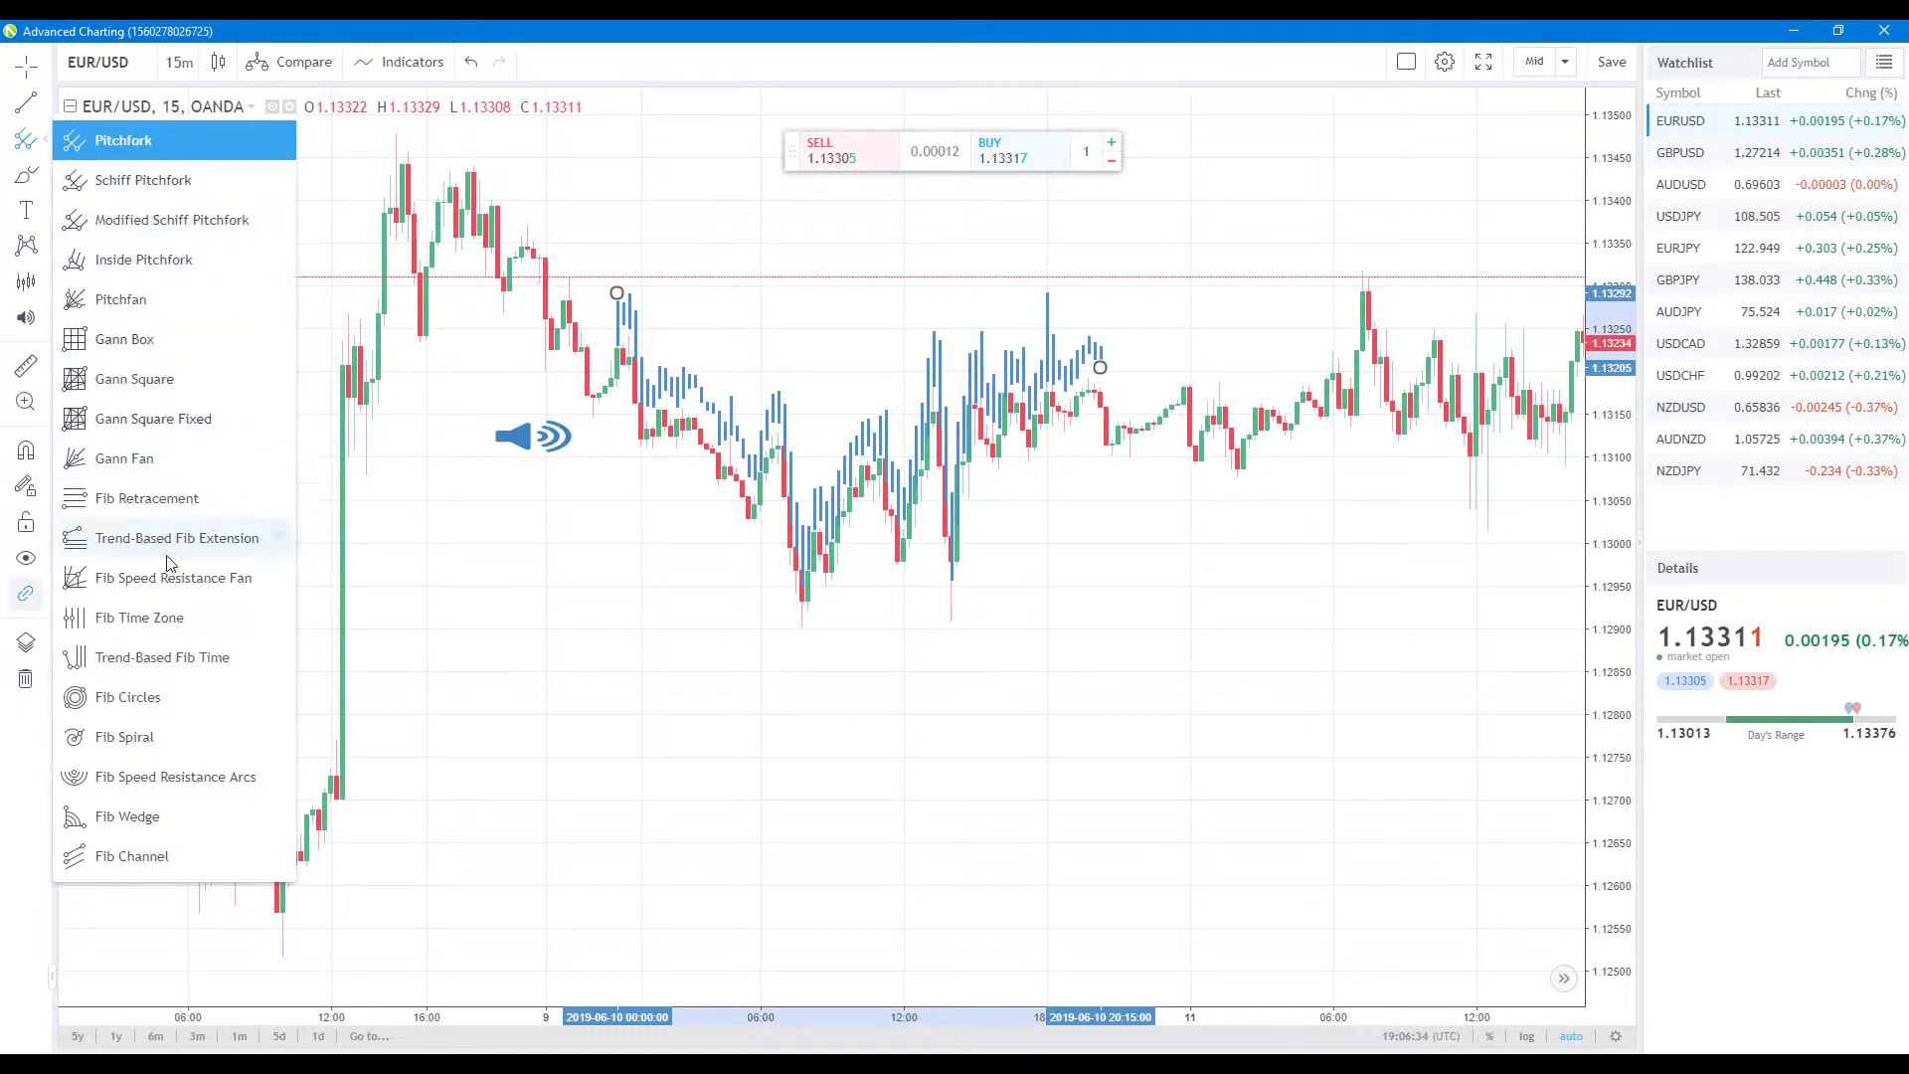
pyautogui.click(142, 699)
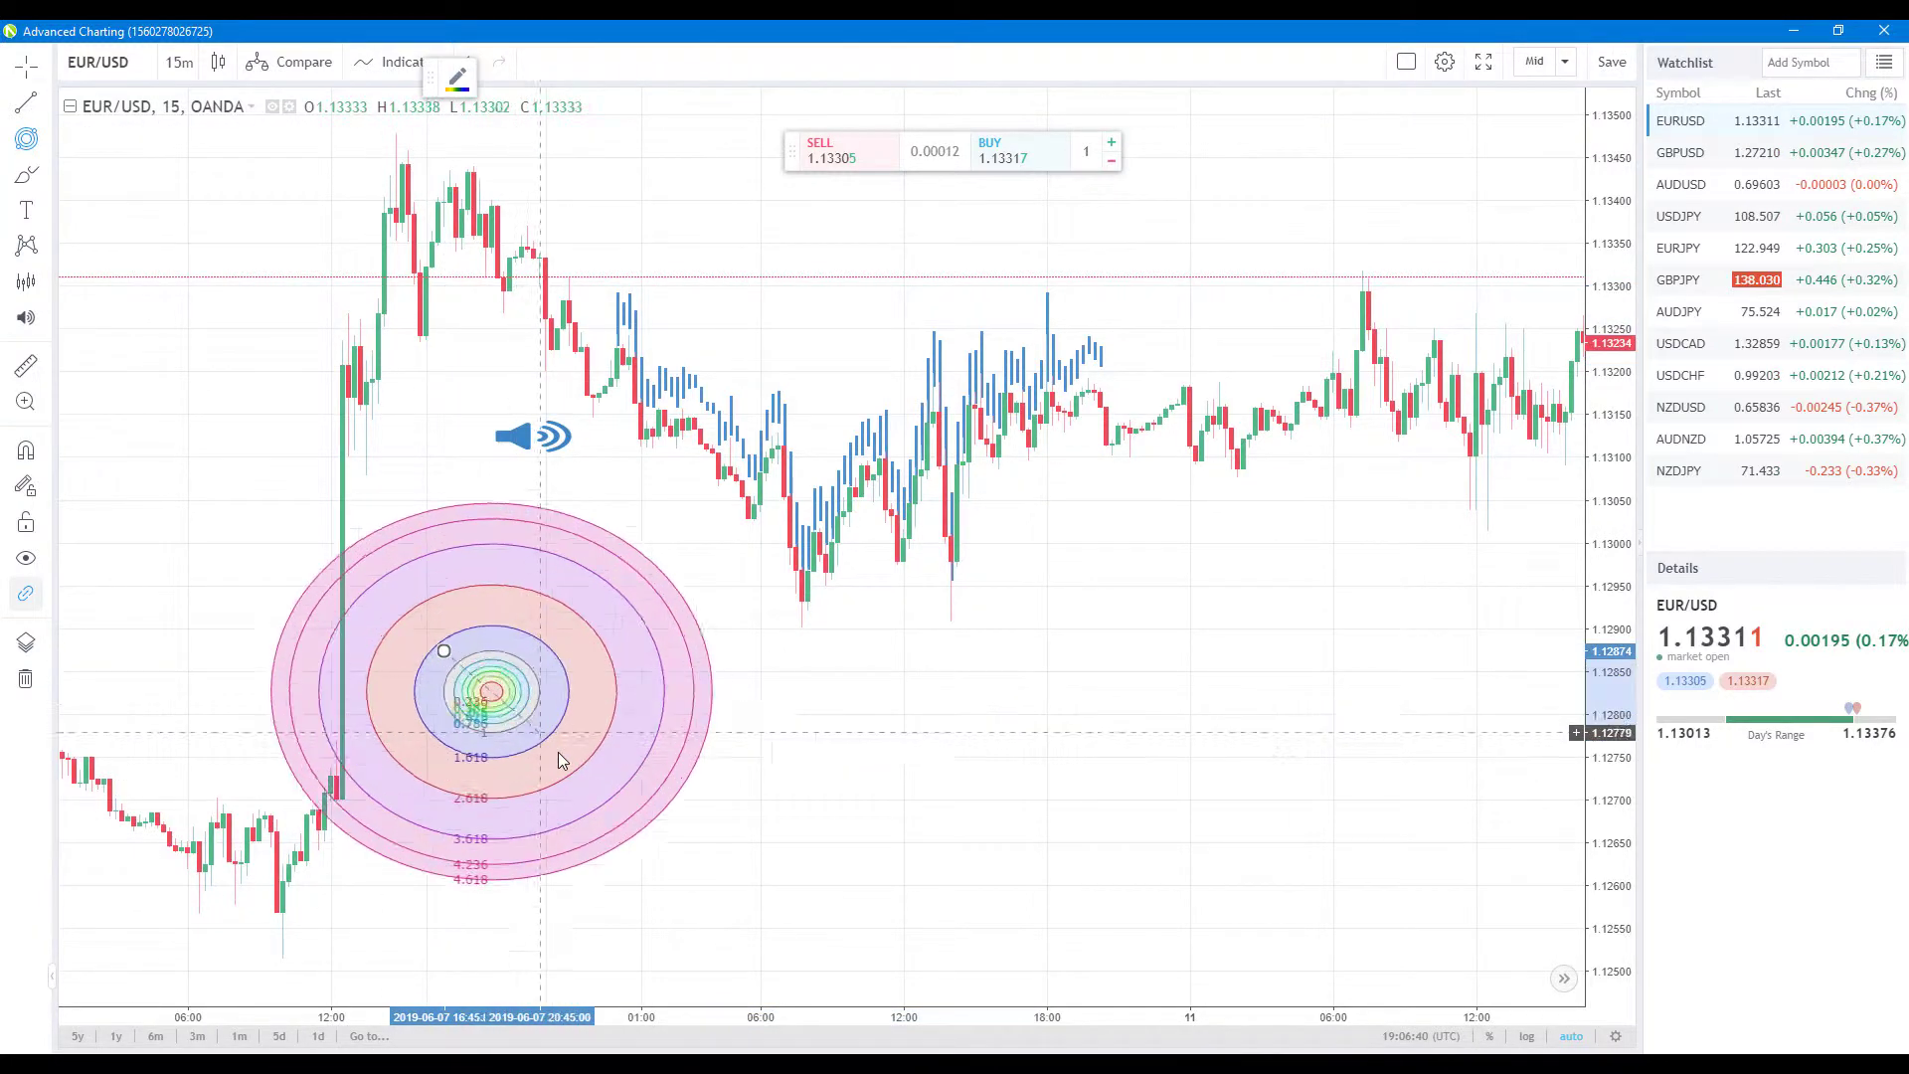
pyautogui.click(575, 775)
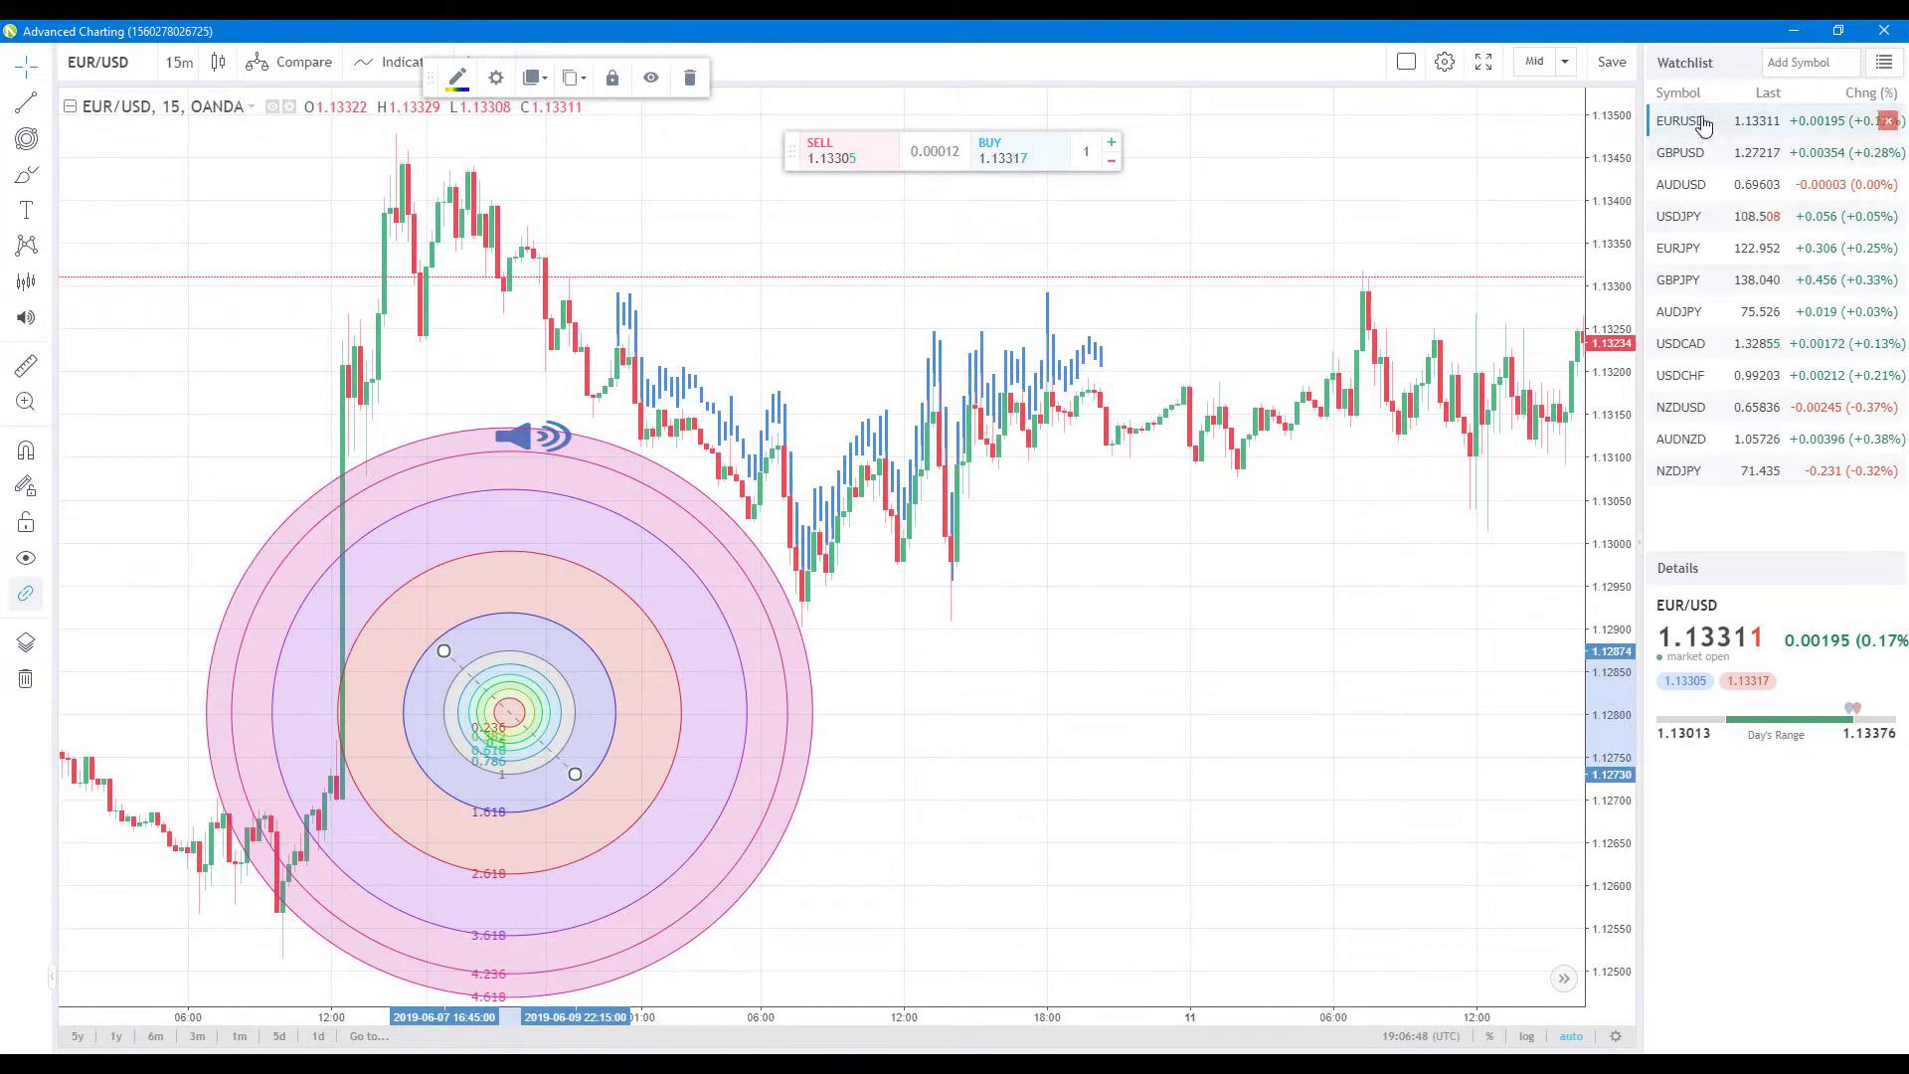
pyautogui.click(1787, 35)
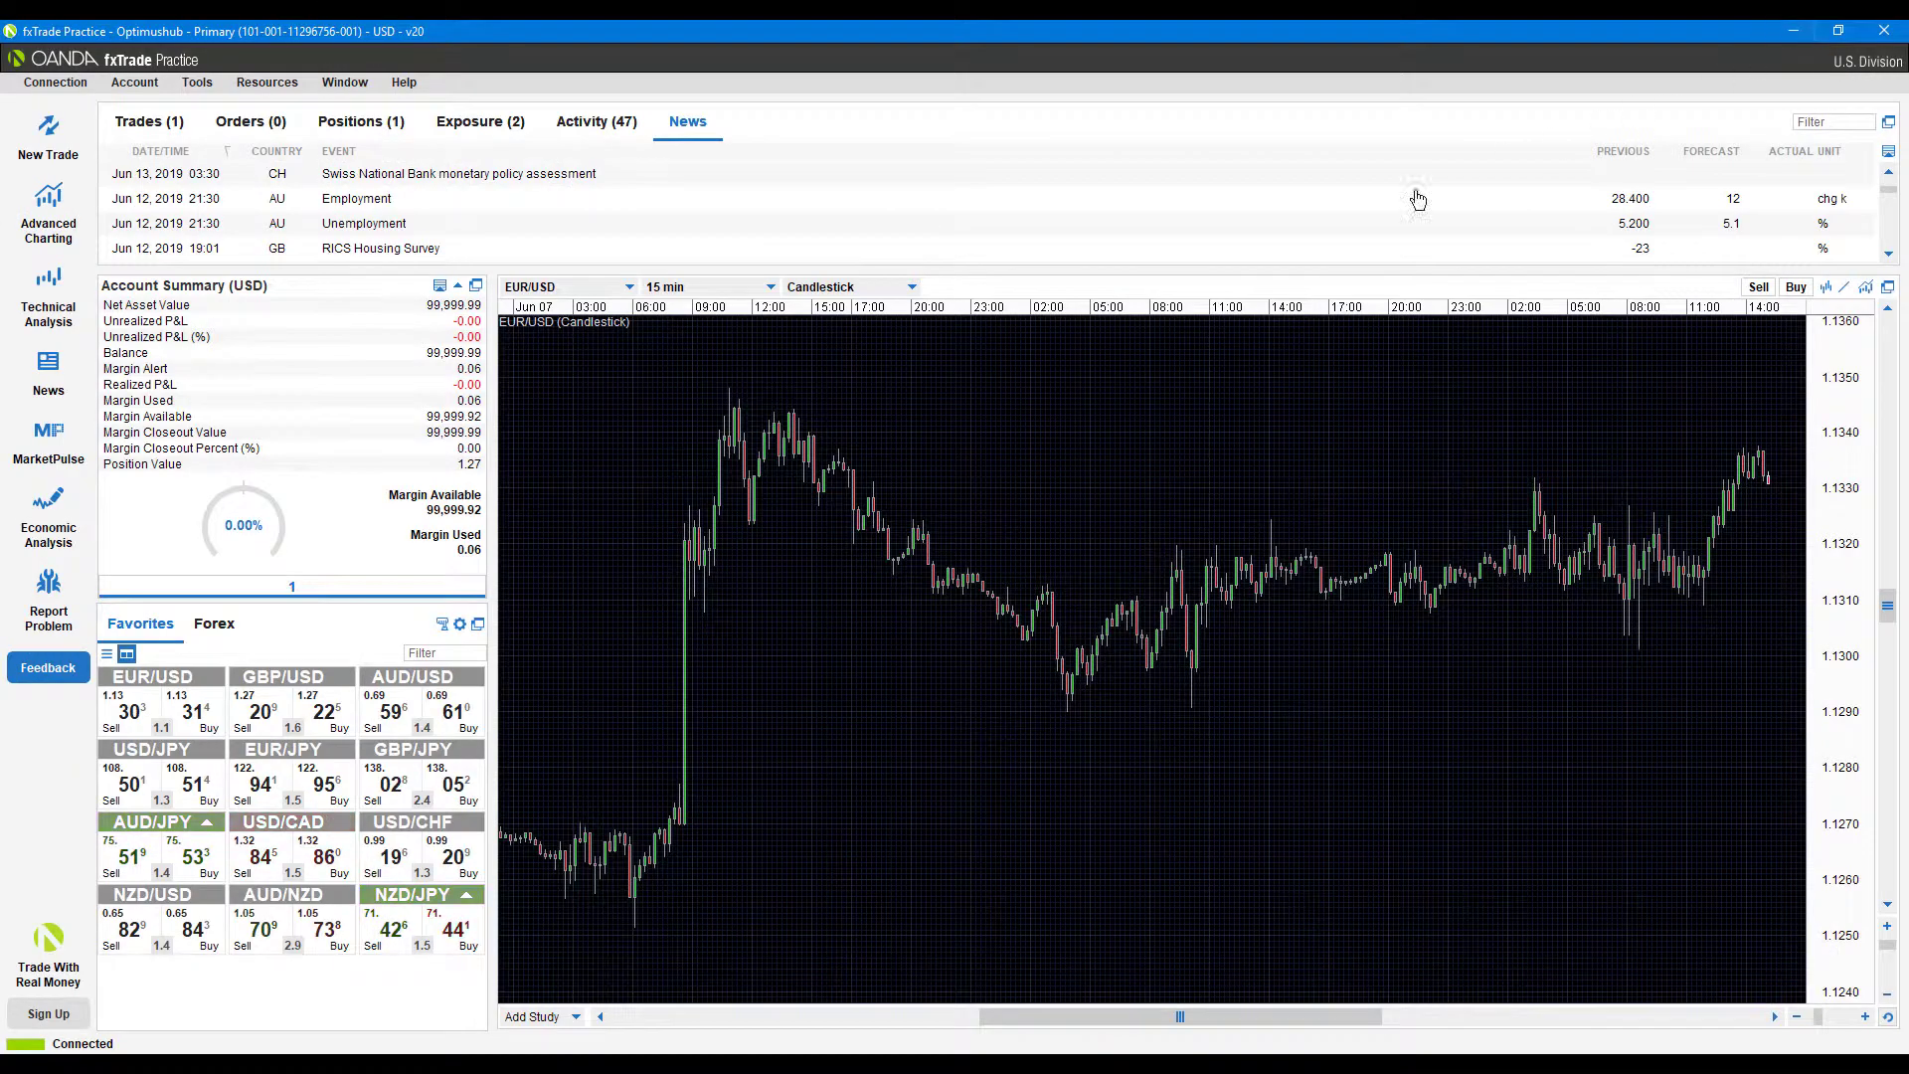